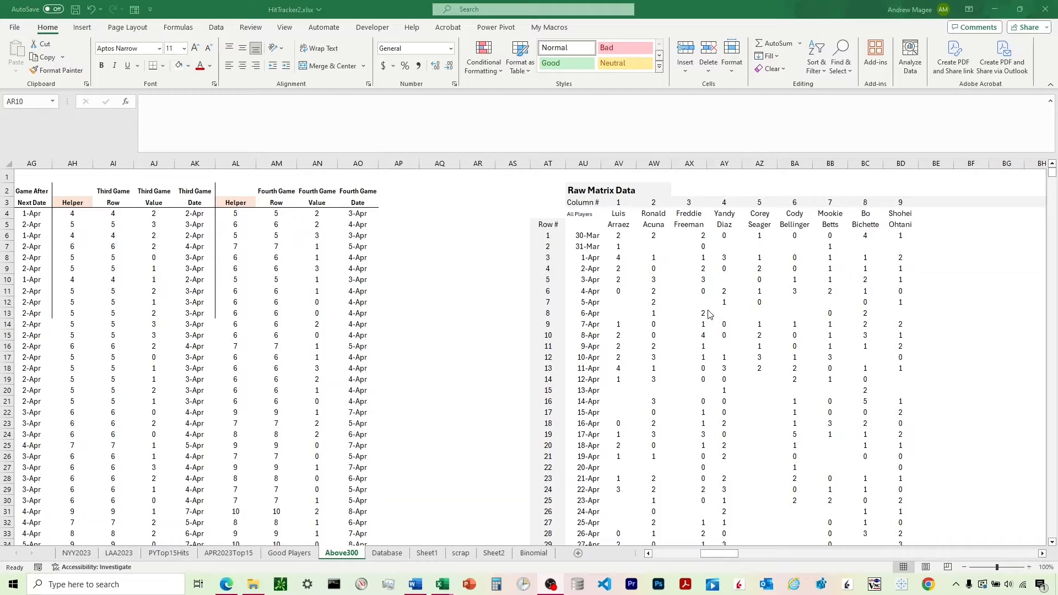
Examine the hit values in the Raw Matrix Data table, around the 7-Apr to 14-Apr rows
left_click_drag(723, 334, 824, 396)
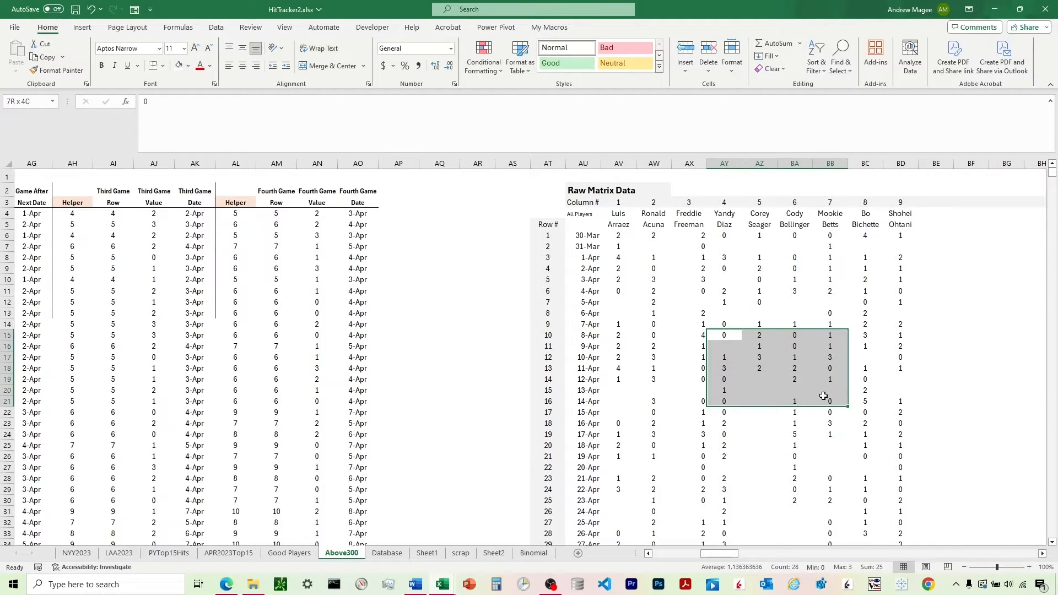
left_click(725, 325)
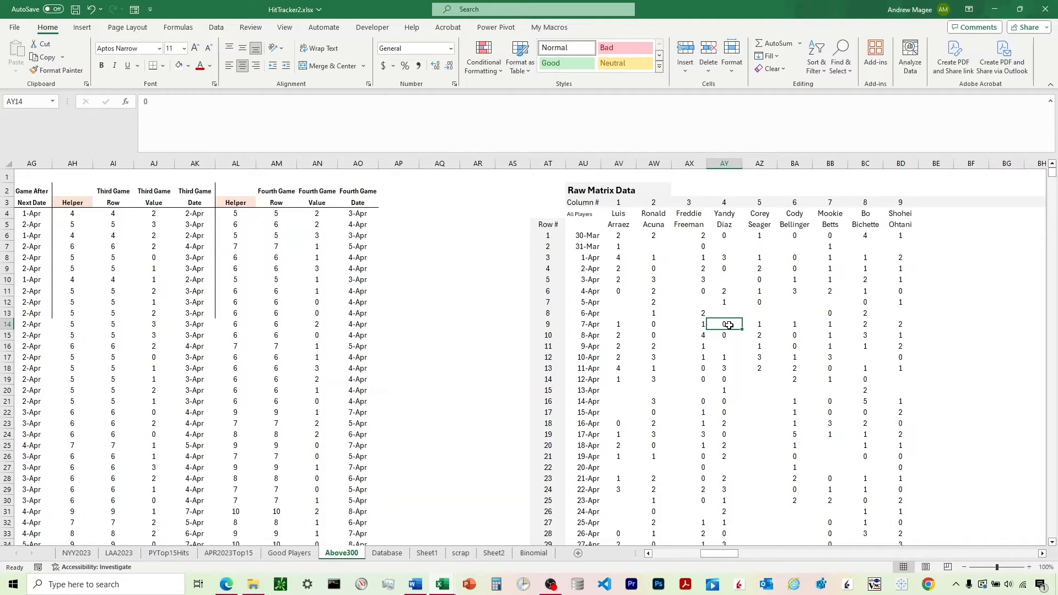
left_click(708, 330)
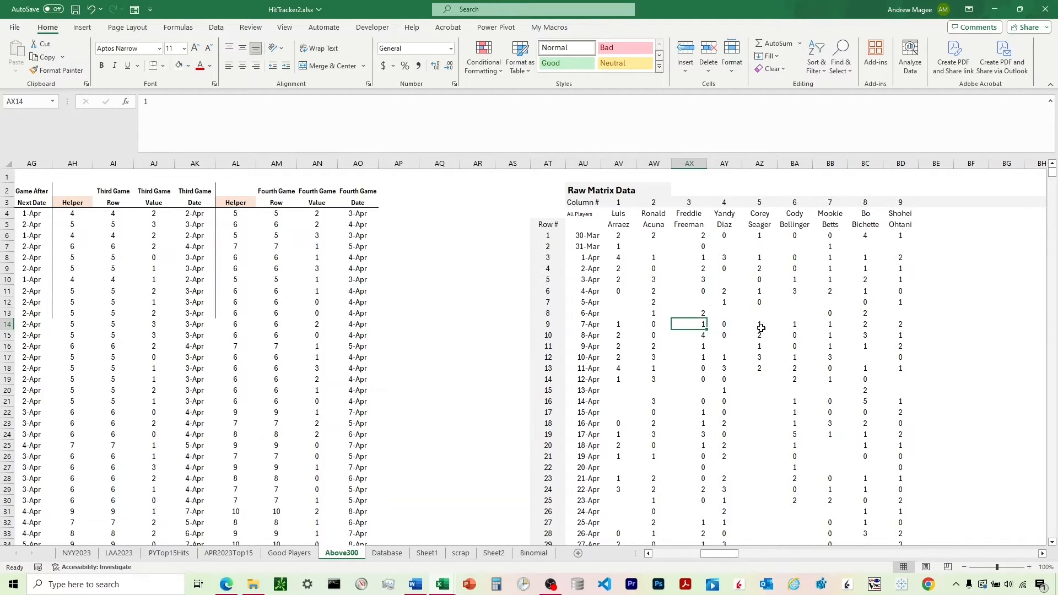
left_click(726, 327)
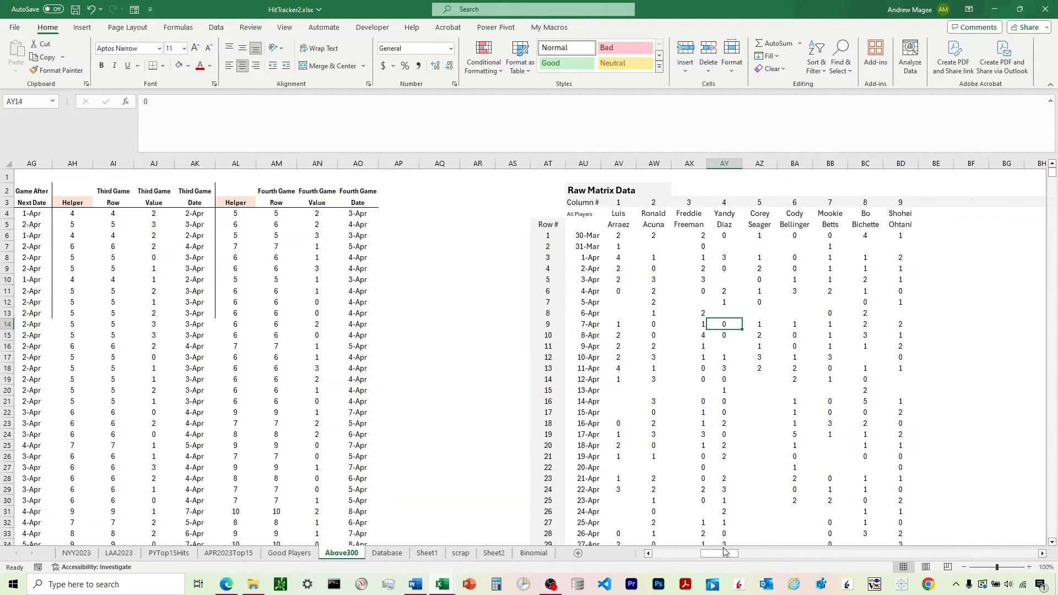
Examine the Column #, Row #, Value, Date and Name columns of the Flattened Data table
left_click_drag(723, 554, 694, 554)
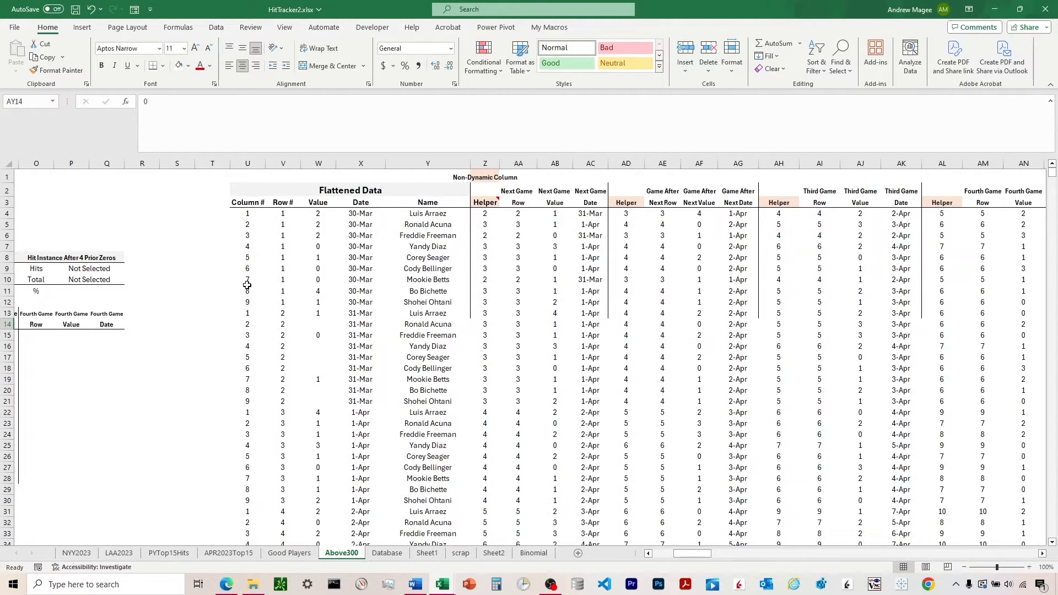
left_click_drag(247, 280, 288, 291)
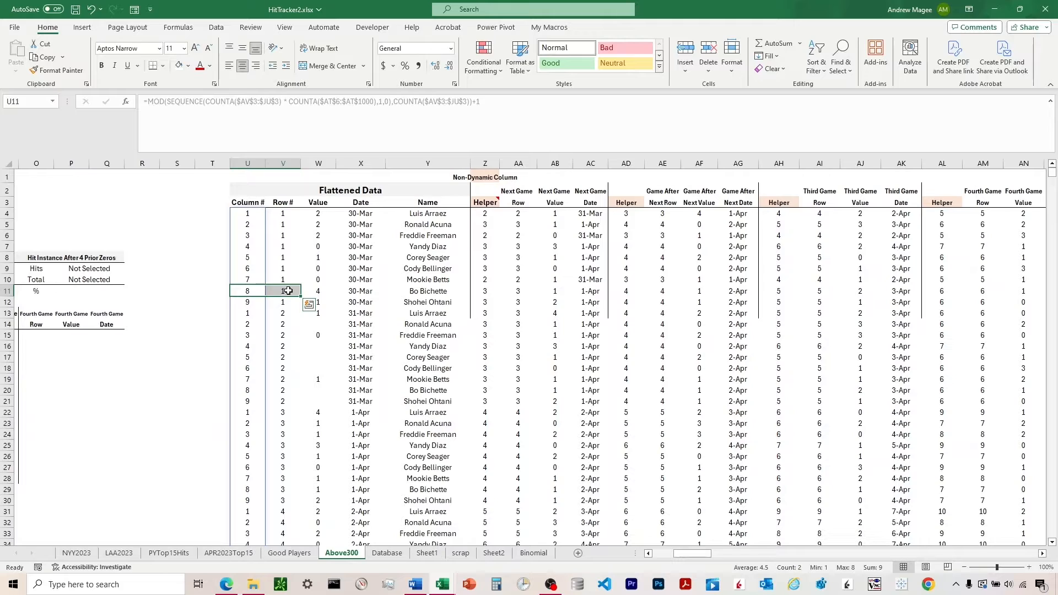
left_click(320, 277)
left_click(359, 276)
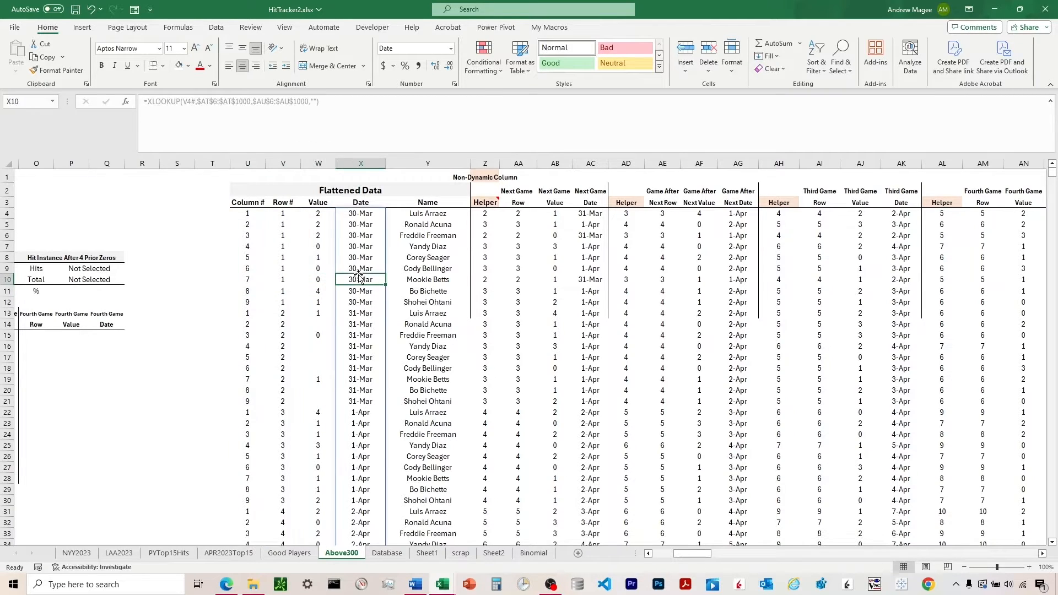
left_click(364, 289)
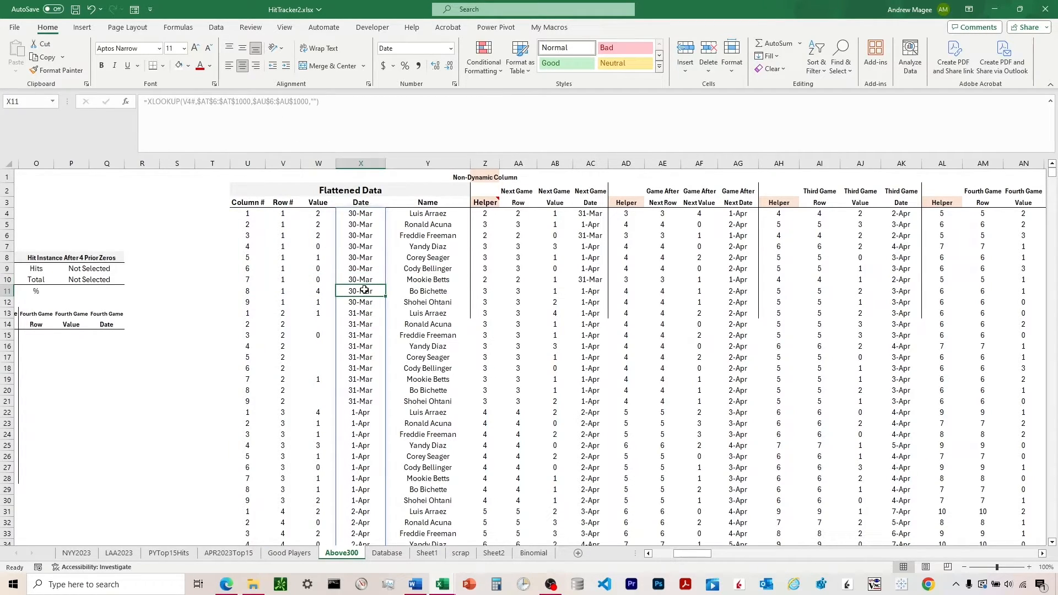
left_click(416, 292)
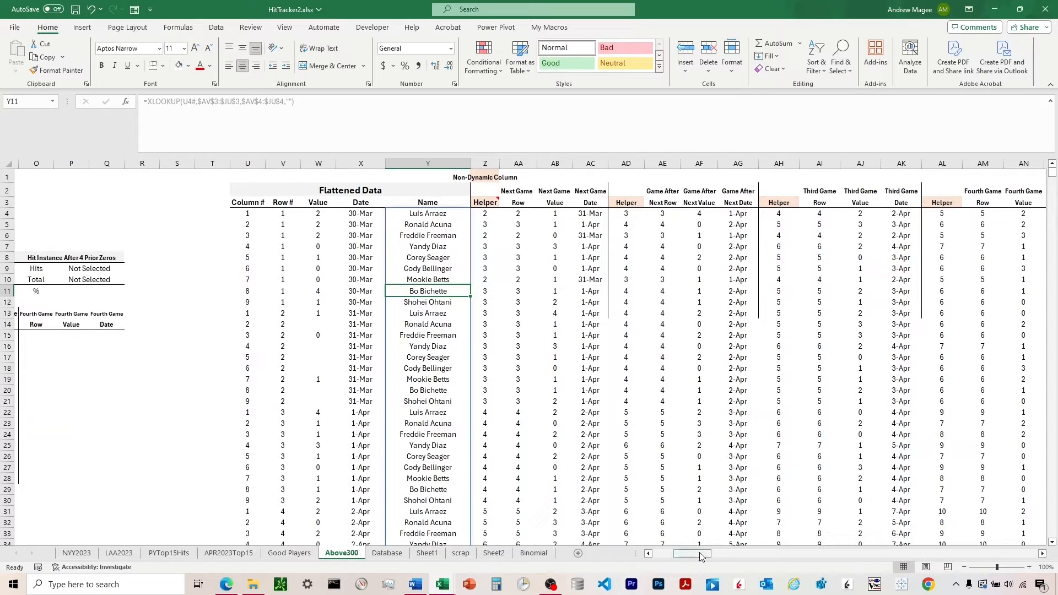
Inspect the filter formula in C15, the Filter Value cell and the filtered list for all players
left_click_drag(700, 555, 659, 557)
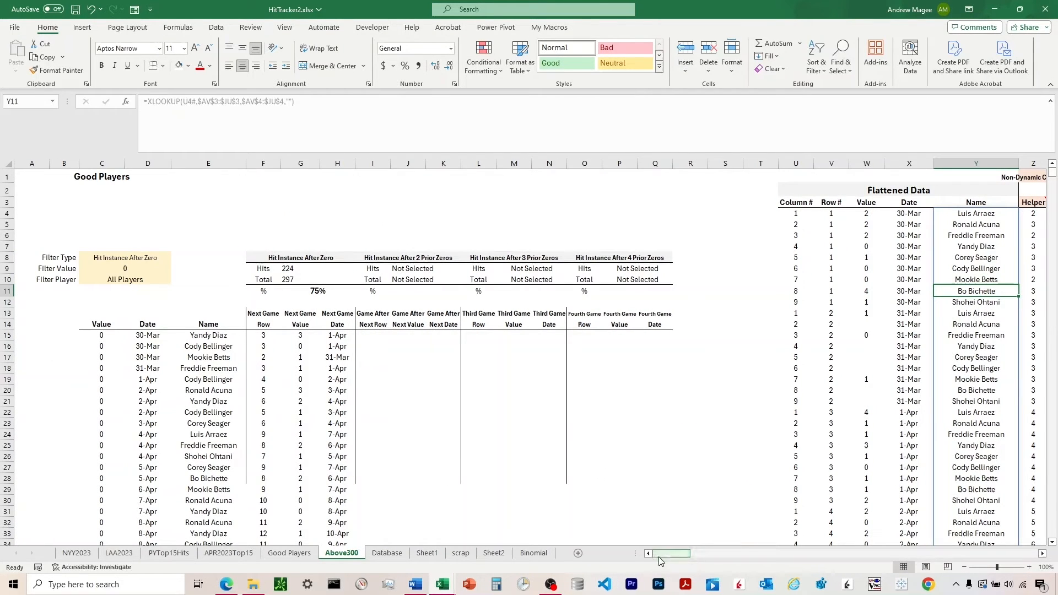
left_click(110, 334)
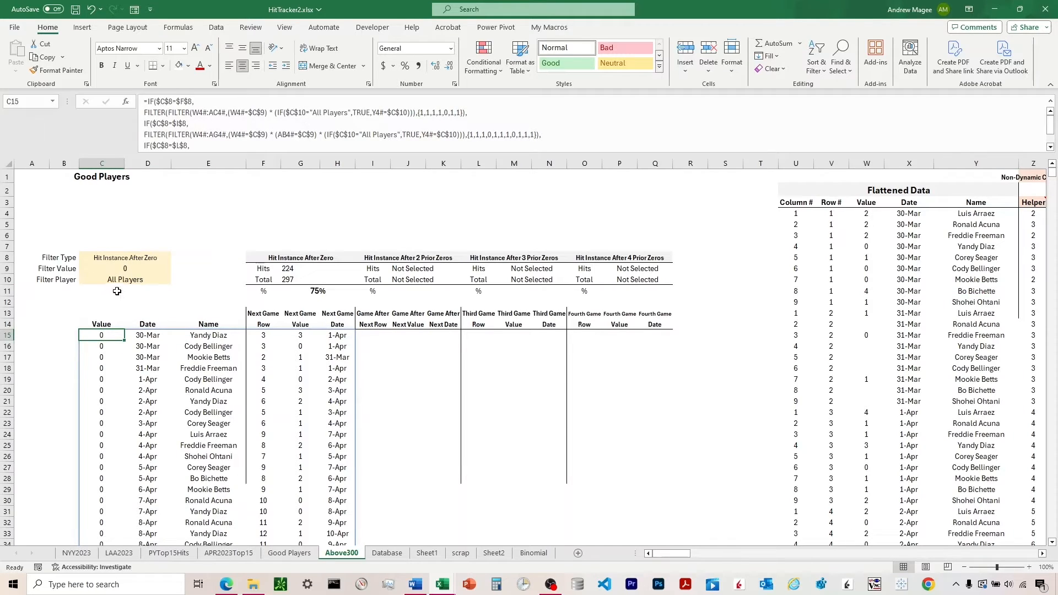
left_click(127, 268)
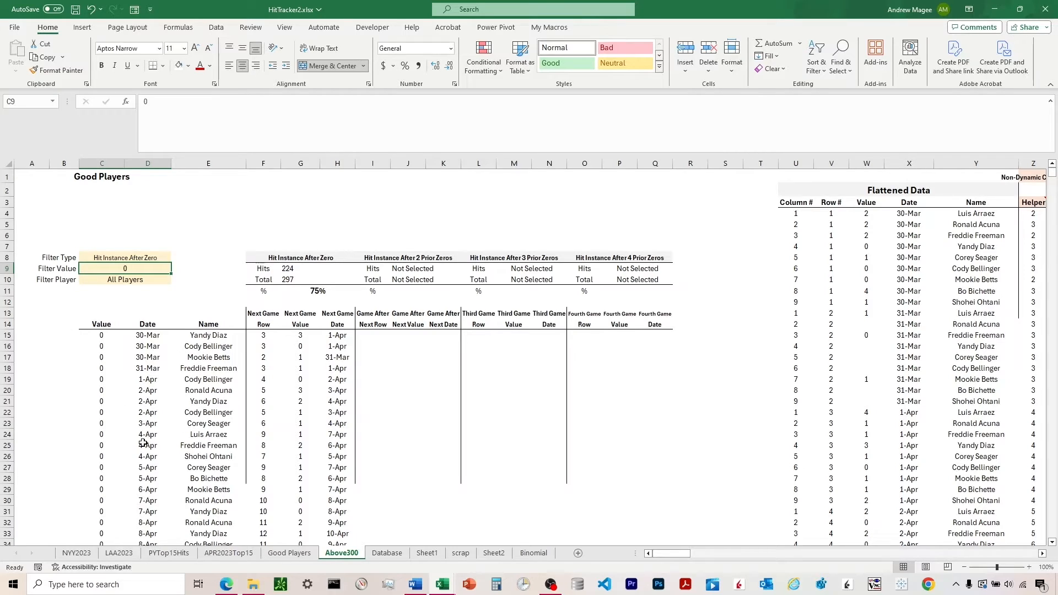
scroll(142, 394, "down", 2)
scroll(142, 393, "down", 4)
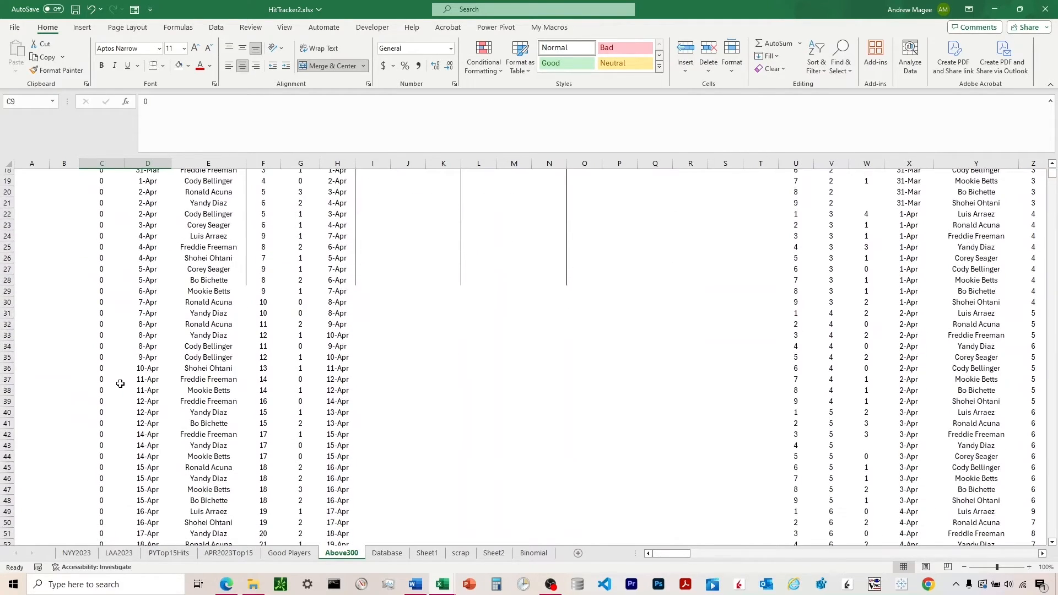
scroll(122, 383, "up", 4)
scroll(161, 375, "up", 1)
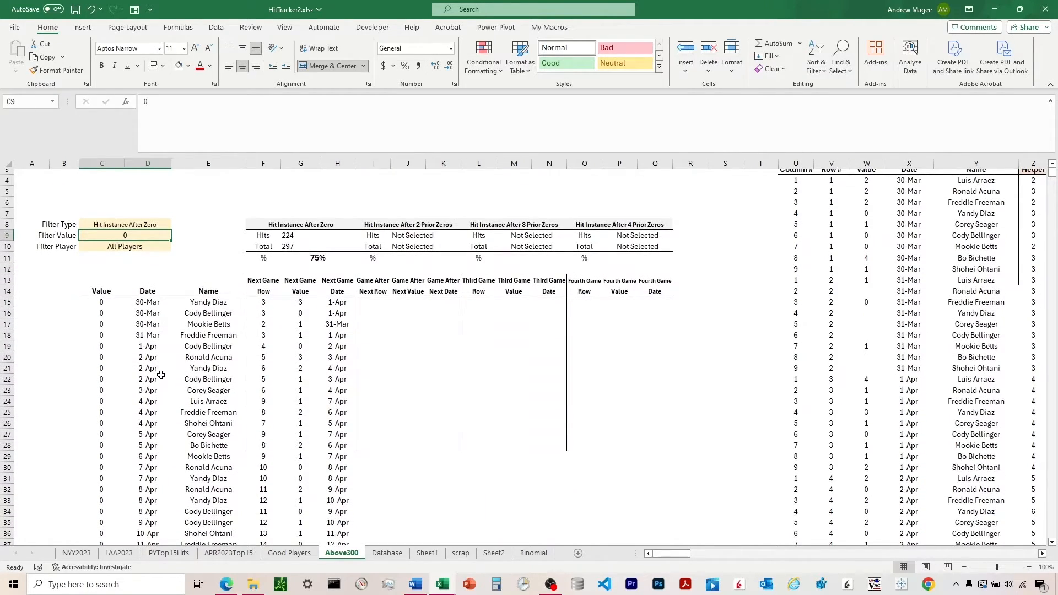
scroll(161, 375, "up", 1)
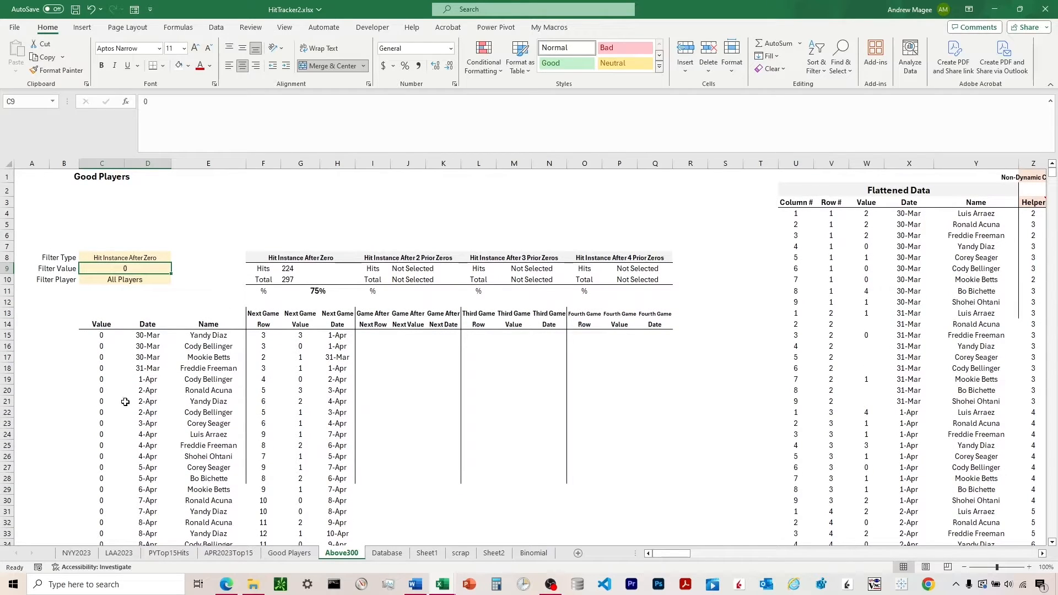
Set the Filter Player to Ronald Acuna and review the filtered rows
left_click(135, 279)
left_click(175, 280)
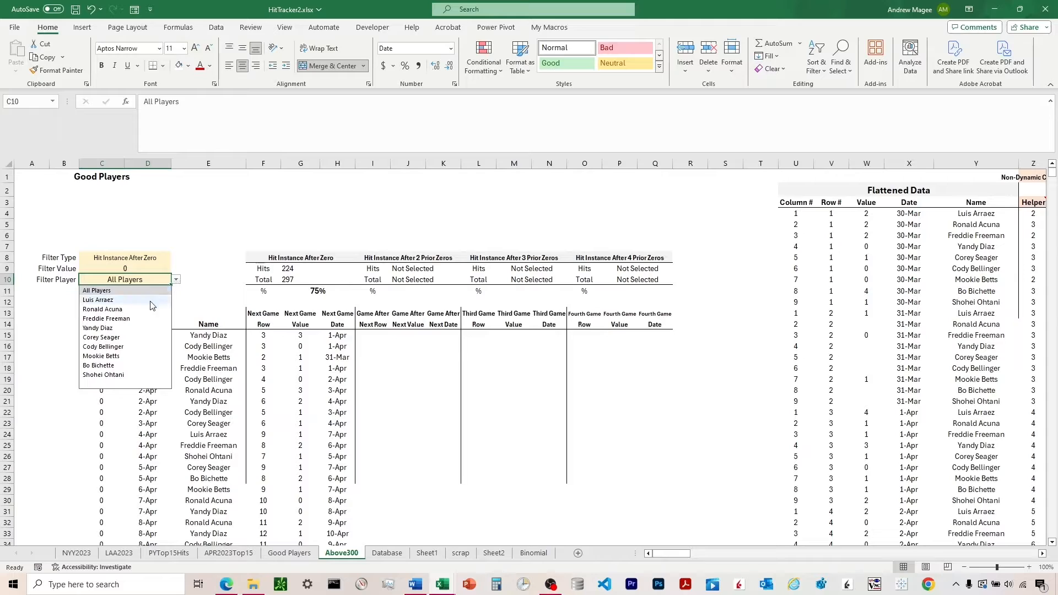
left_click(134, 311)
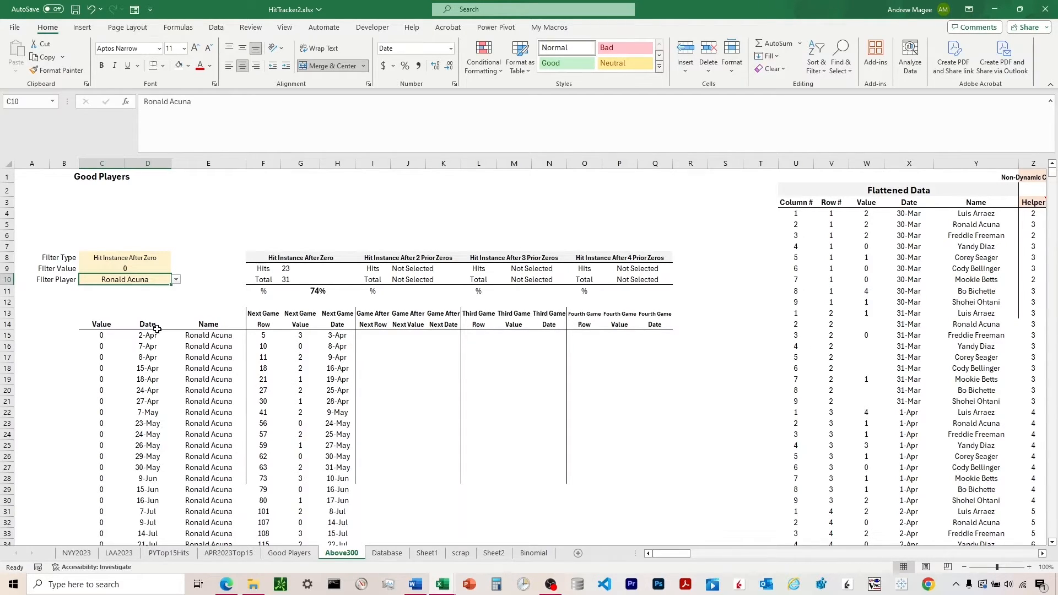
scroll(157, 353, "down", 6)
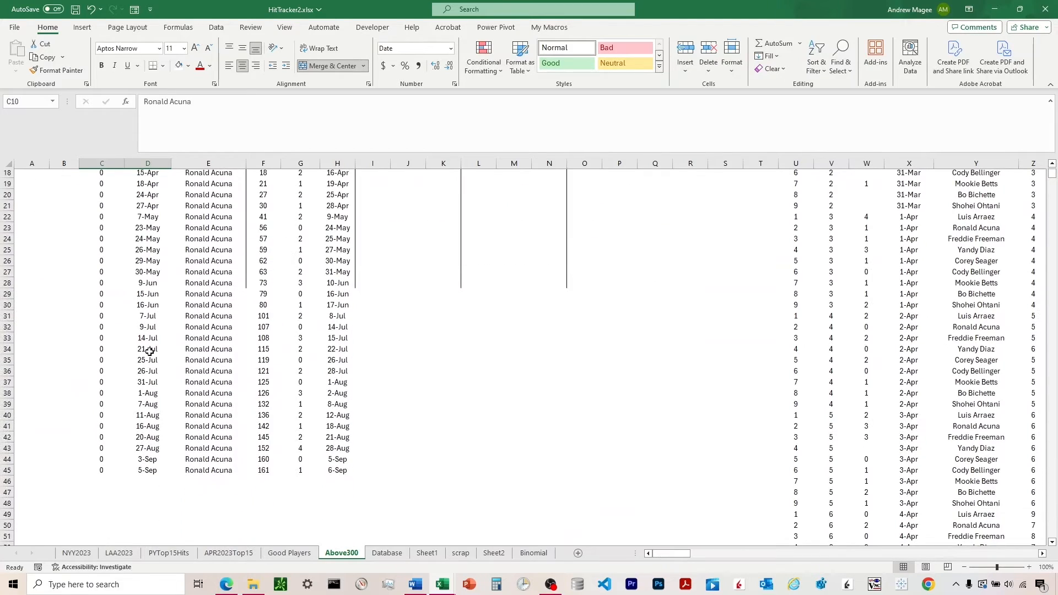
scroll(149, 352, "up", 6)
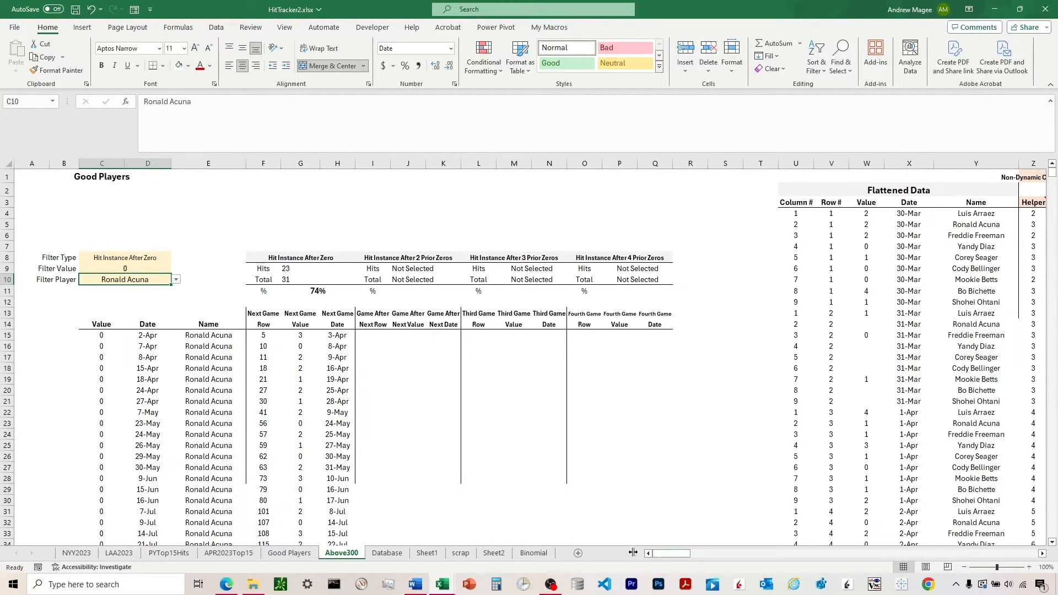
Switch to the Word document "Formulas Used Reverse Matrix Lookup" and review its Column Number and Row Number formulas from the beginning
left_click(424, 589)
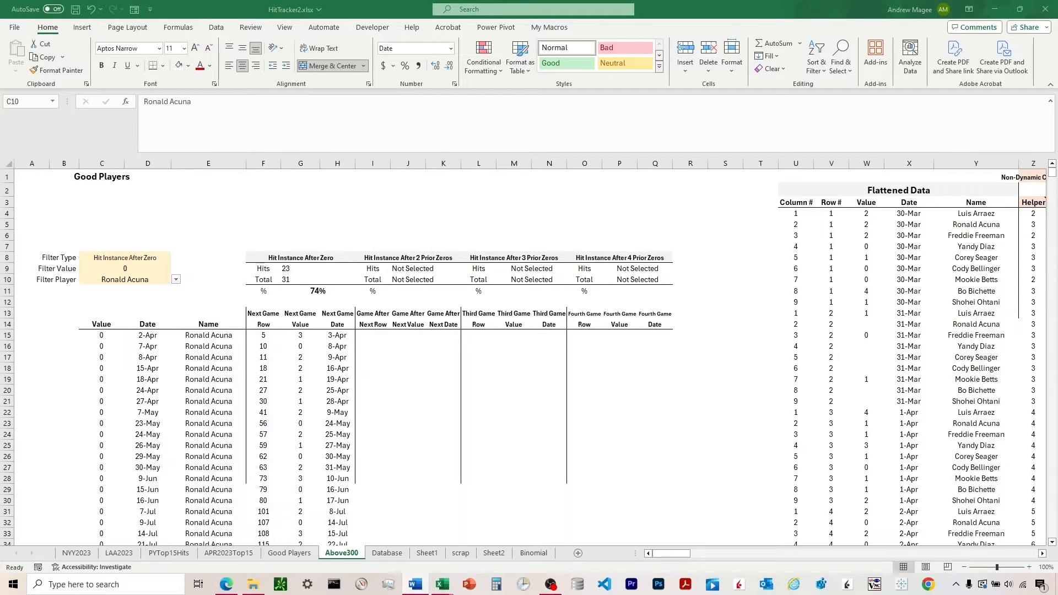
left_click_drag(1033, 91, 708, 121)
double_click(785, 126)
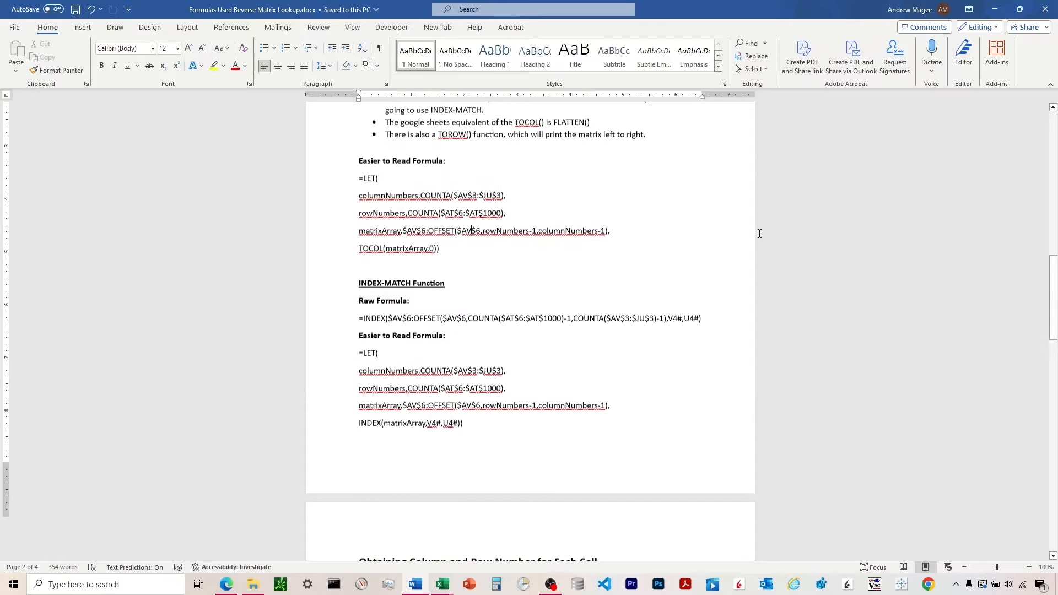
scroll(759, 234, "up", 15)
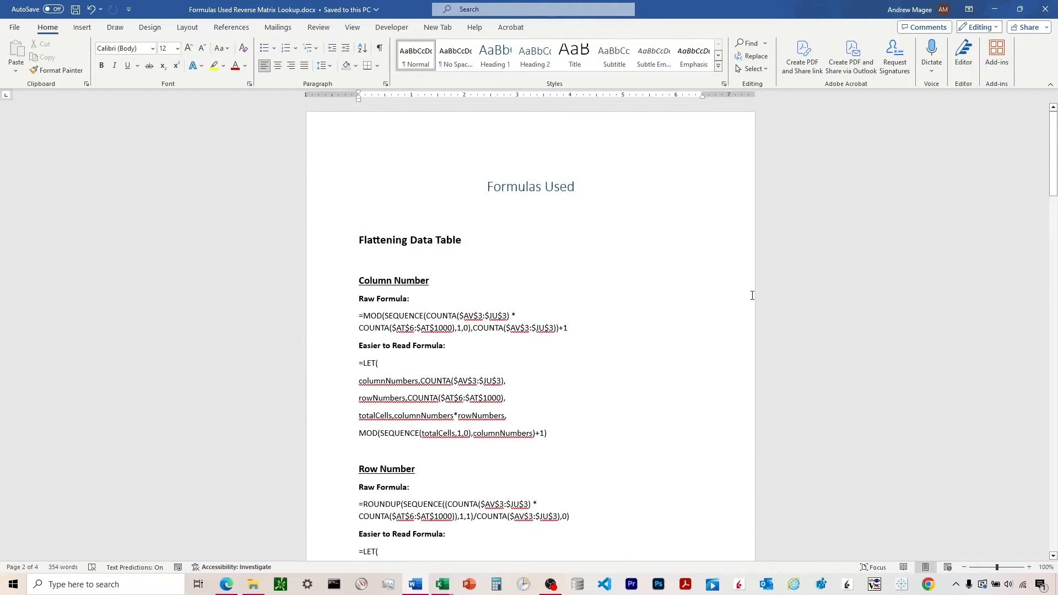
scroll(753, 295, "down", 1)
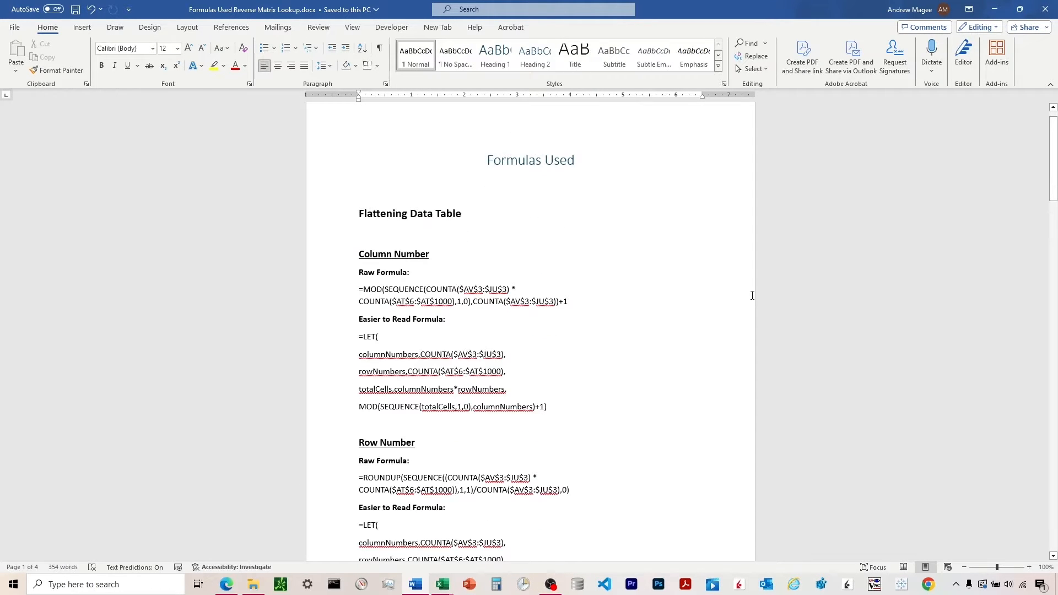
scroll(753, 296, "down", 1)
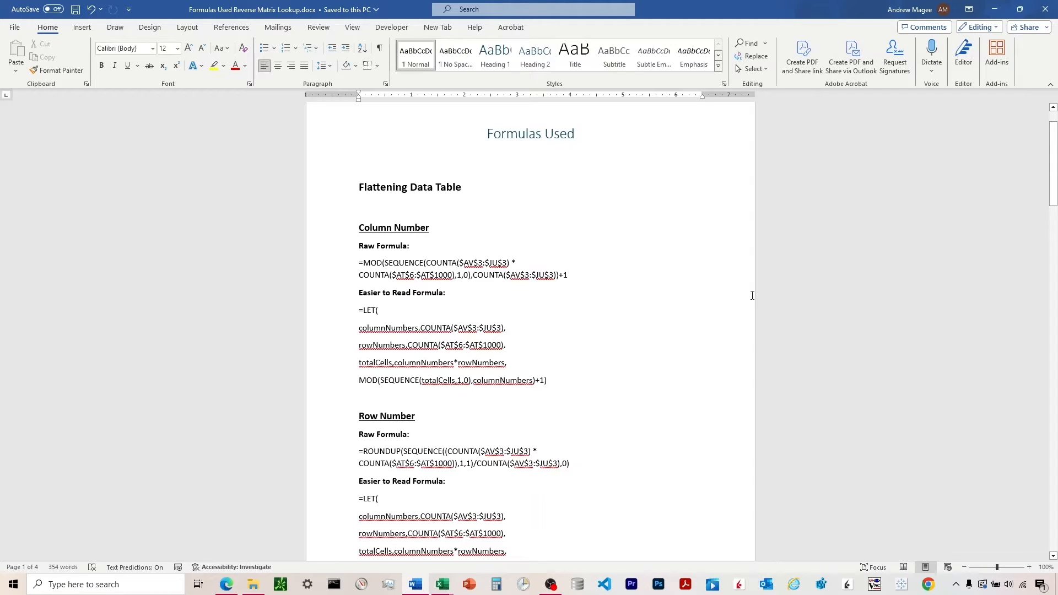
scroll(753, 295, "down", 1)
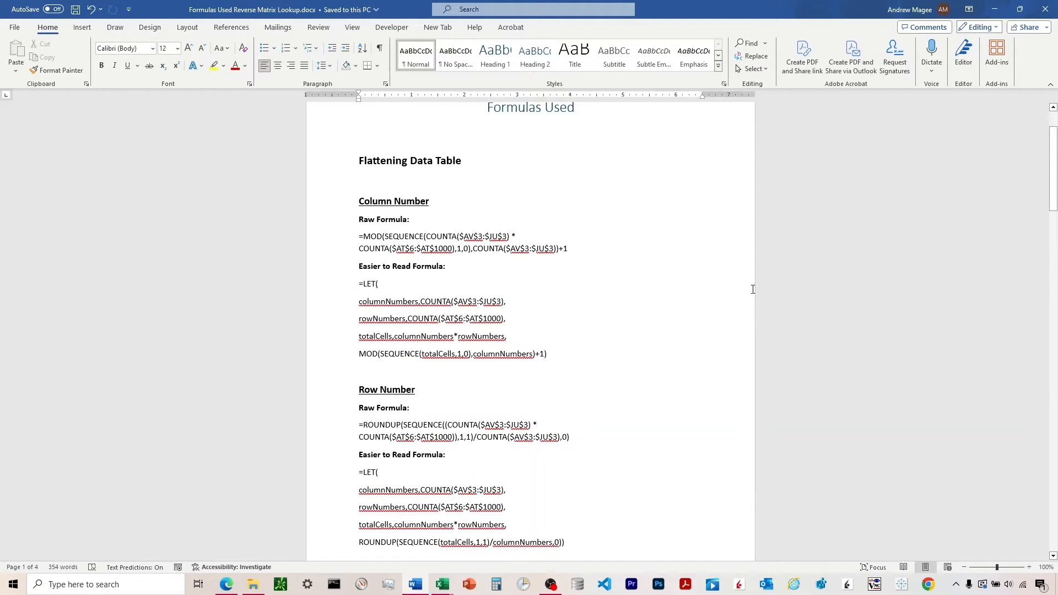
scroll(753, 289, "down", 9)
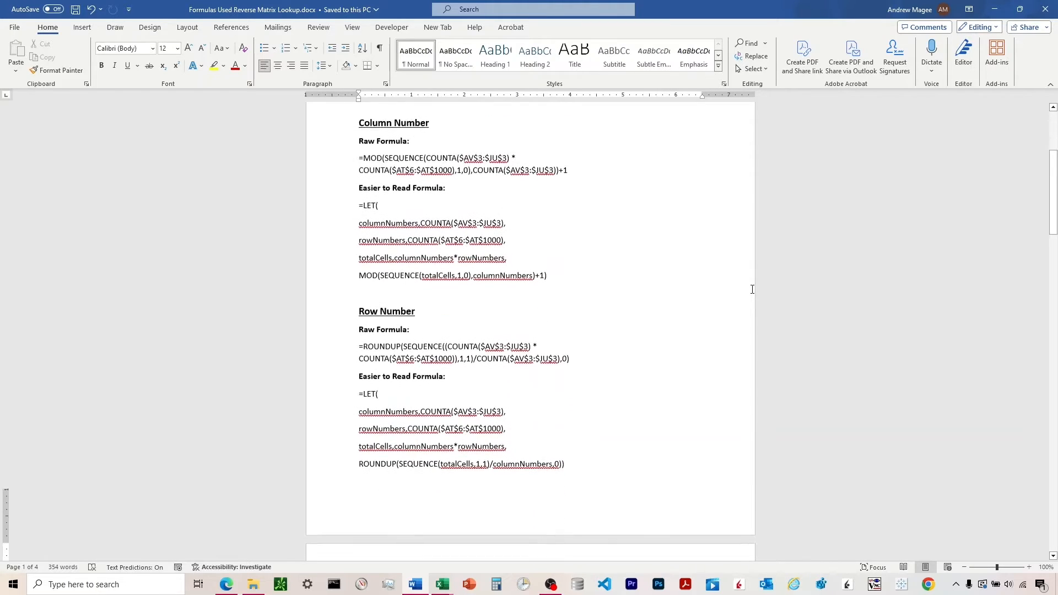
Read through the remaining formula notes, from Values from Matrix to Filtering the Flattened Data
scroll(752, 290, "down", 8)
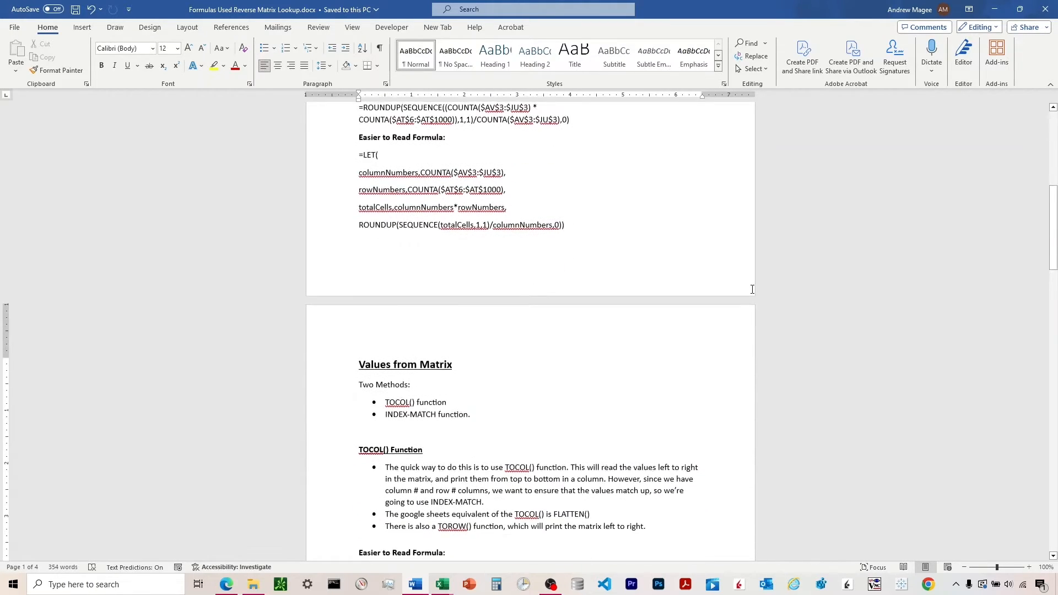
scroll(753, 289, "down", 8)
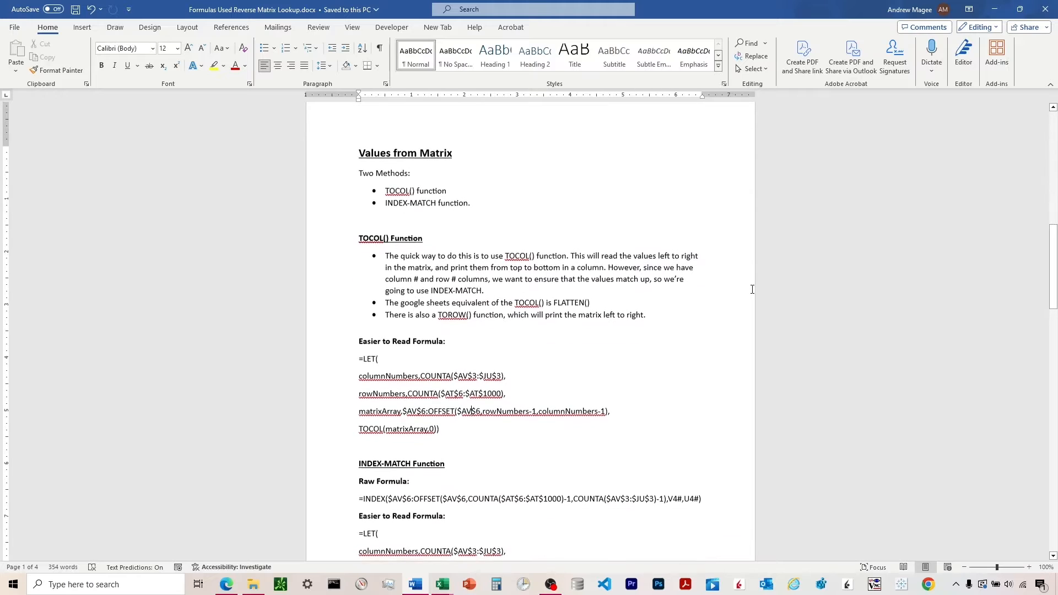
scroll(753, 290, "down", 10)
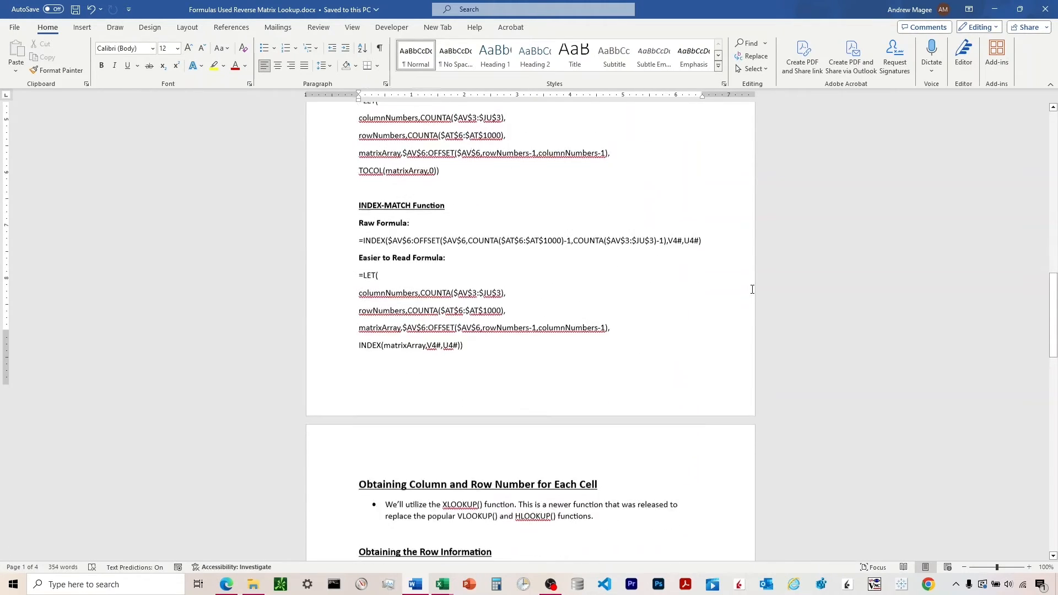
scroll(753, 289, "down", 8)
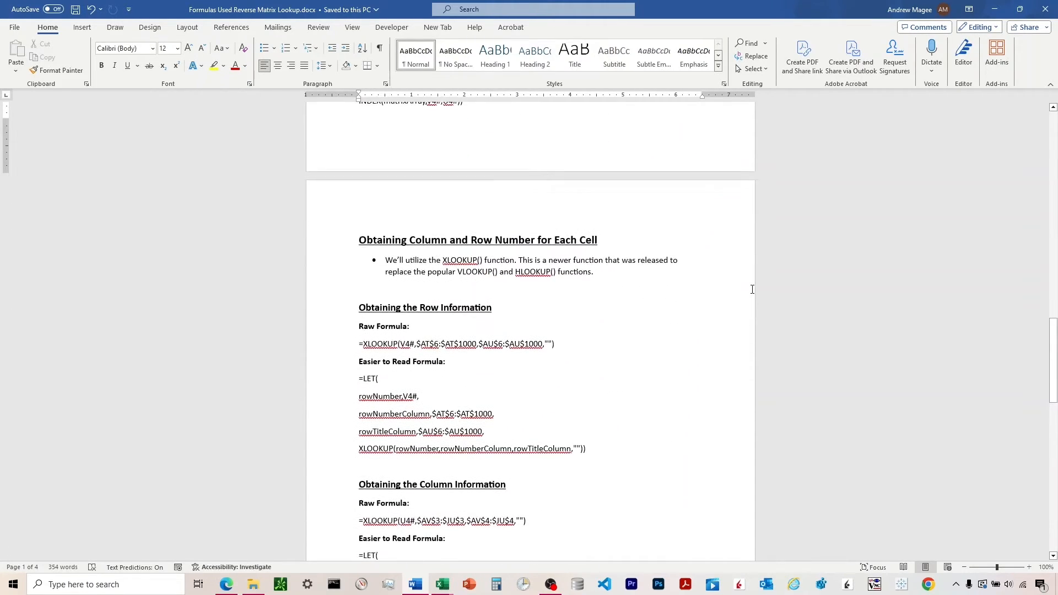
scroll(753, 289, "down", 1)
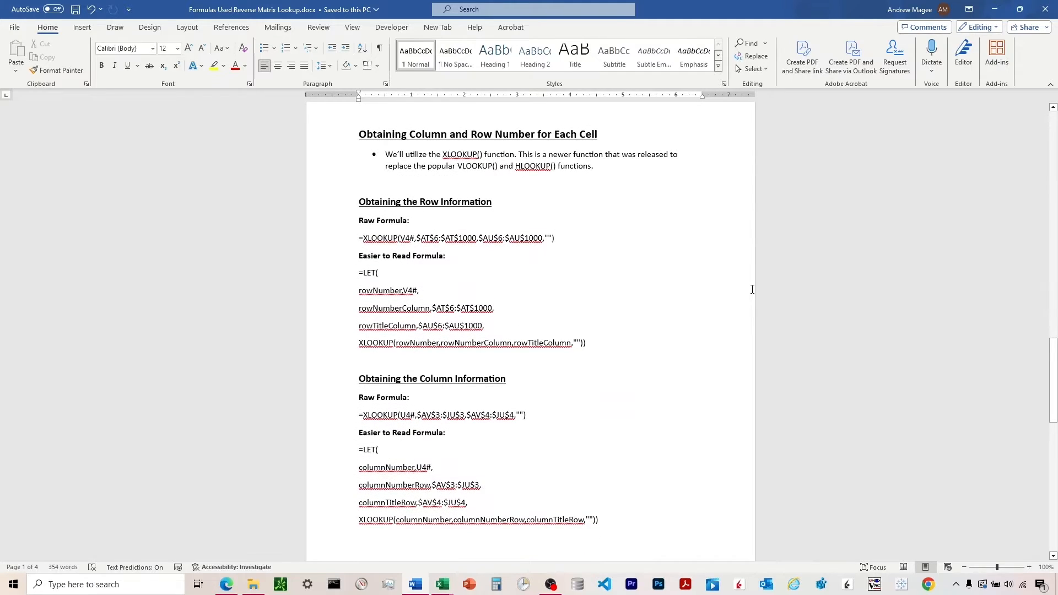
scroll(753, 290, "down", 12)
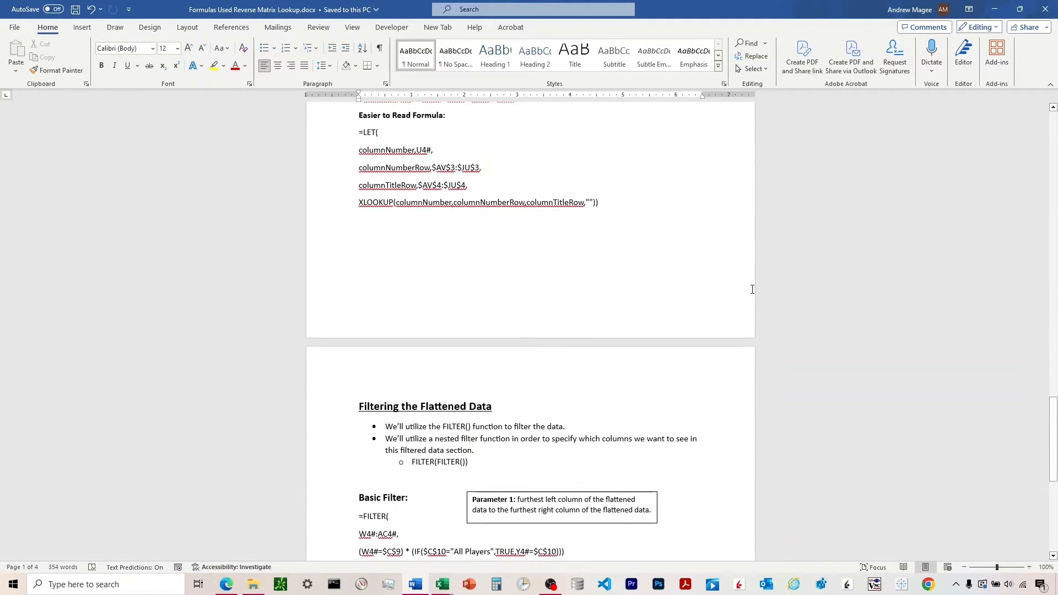
scroll(753, 290, "down", 9)
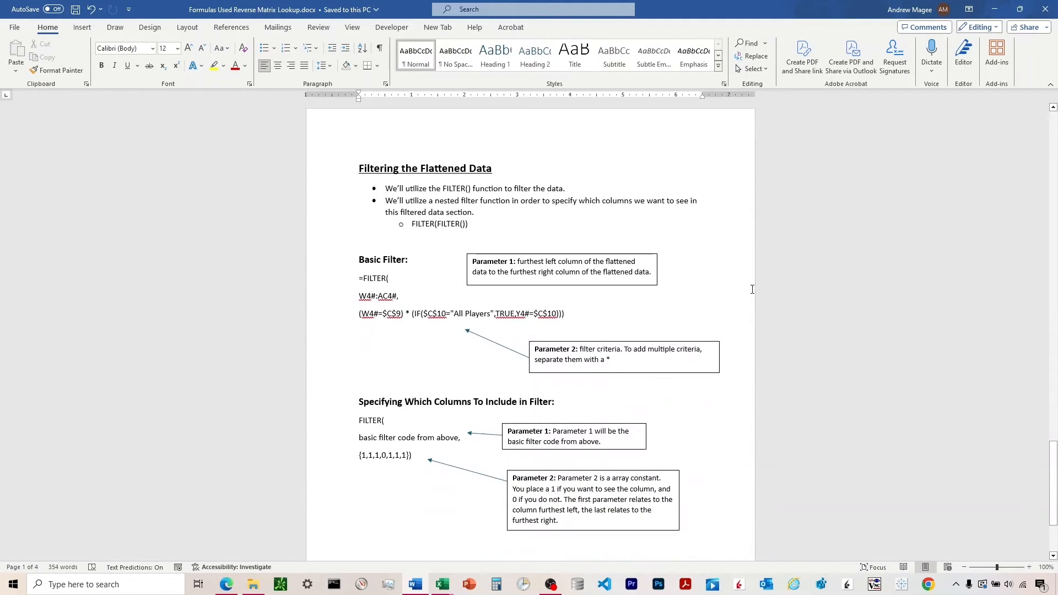
scroll(753, 290, "down", 5)
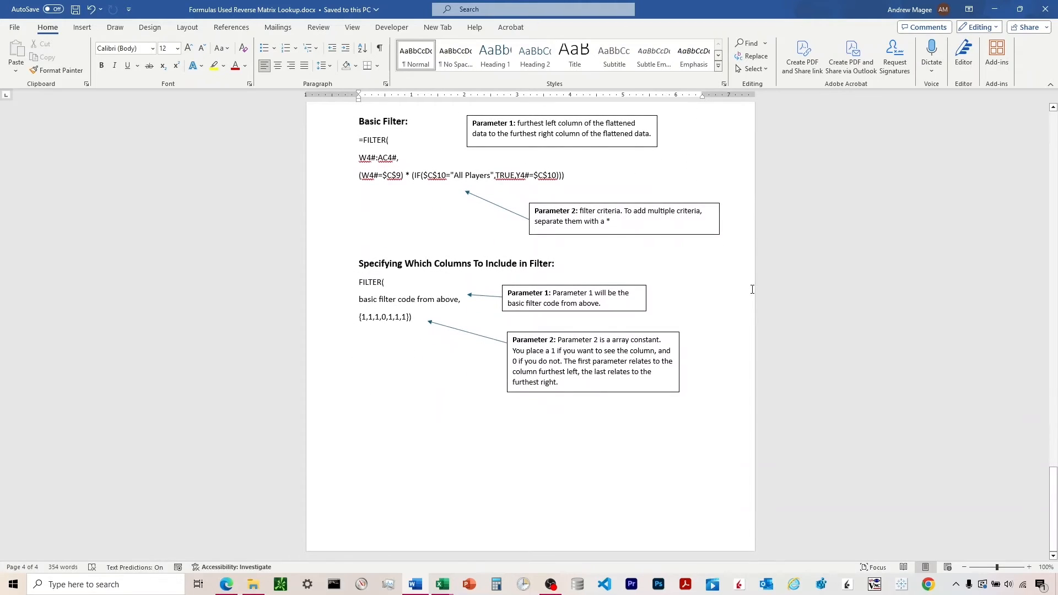
scroll(752, 290, "up", 5)
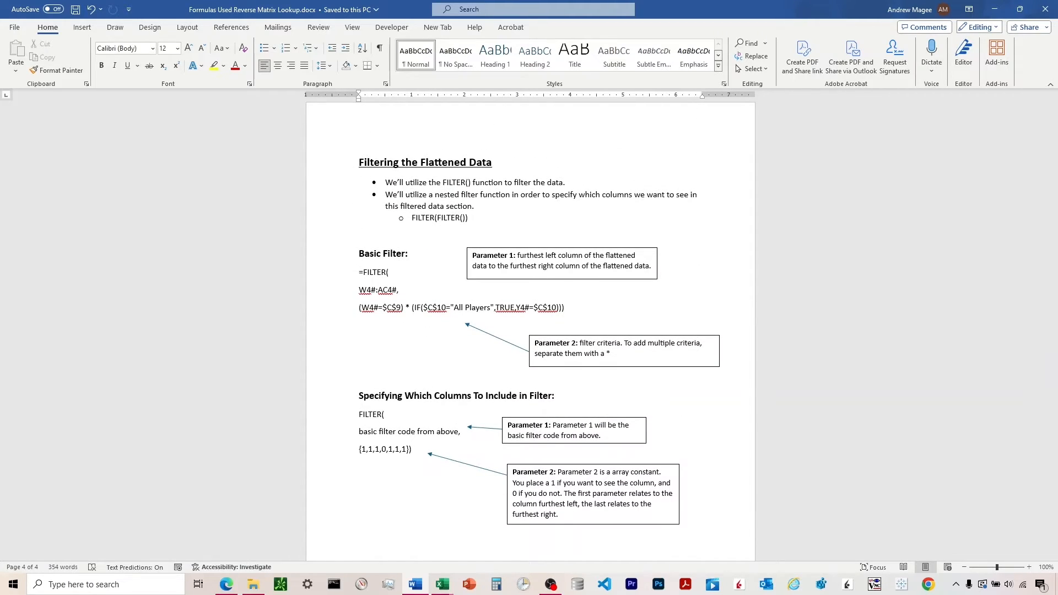
Switch to the Excel workbook Book1 and insert four blank columns before the Raw Matrix Data
key("alt+Tab")
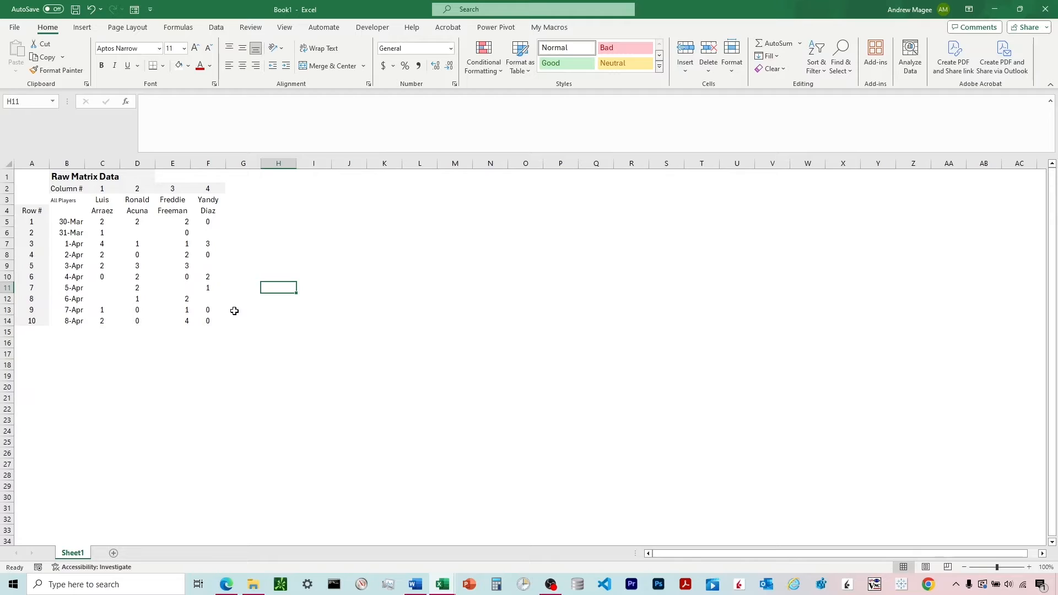
left_click(32, 163)
right_click(32, 163)
left_click(63, 273)
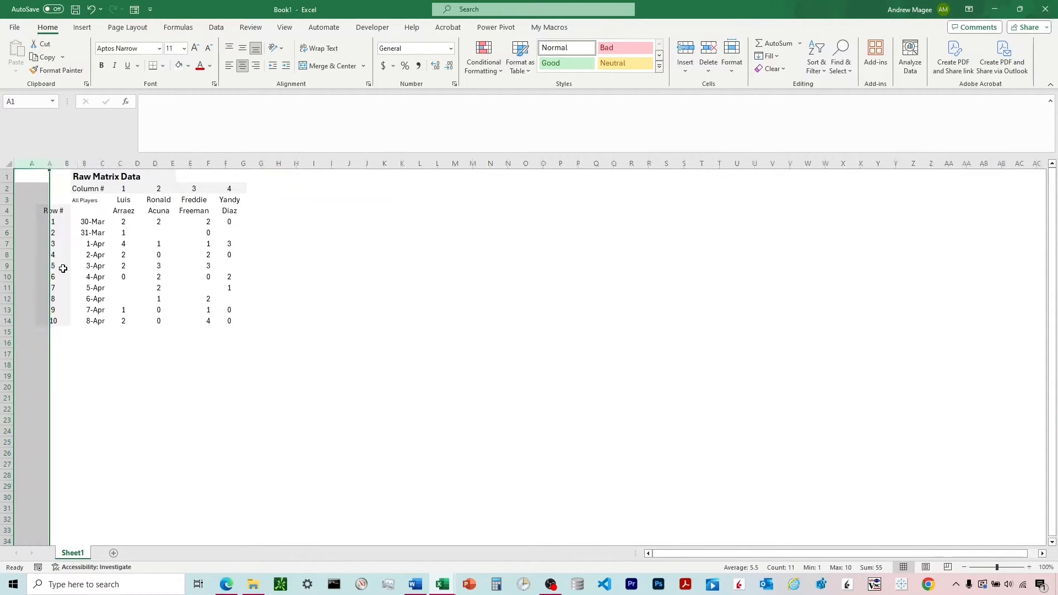
right_click(31, 165)
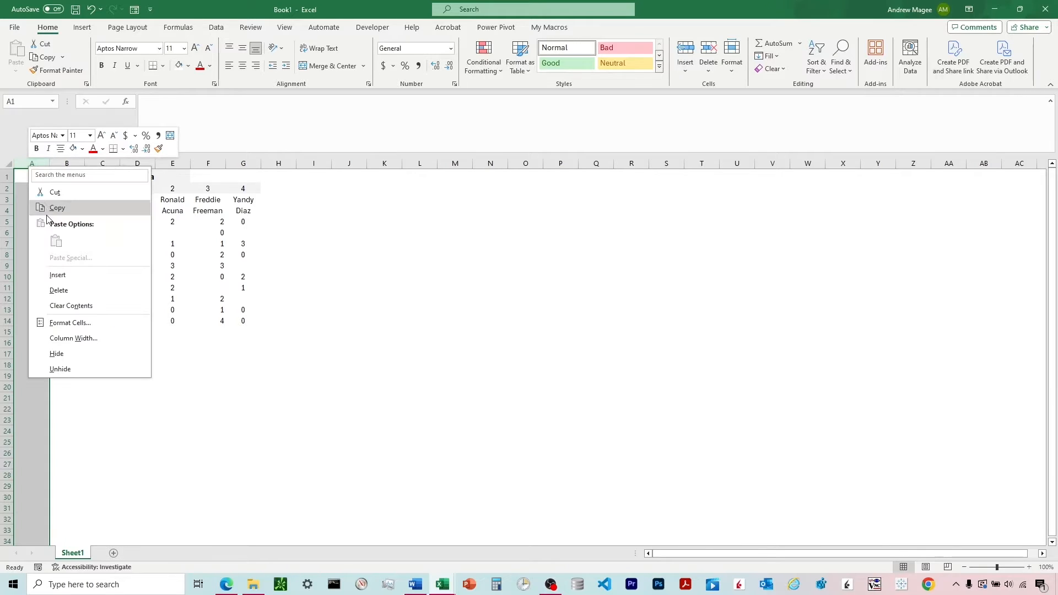
left_click(62, 274)
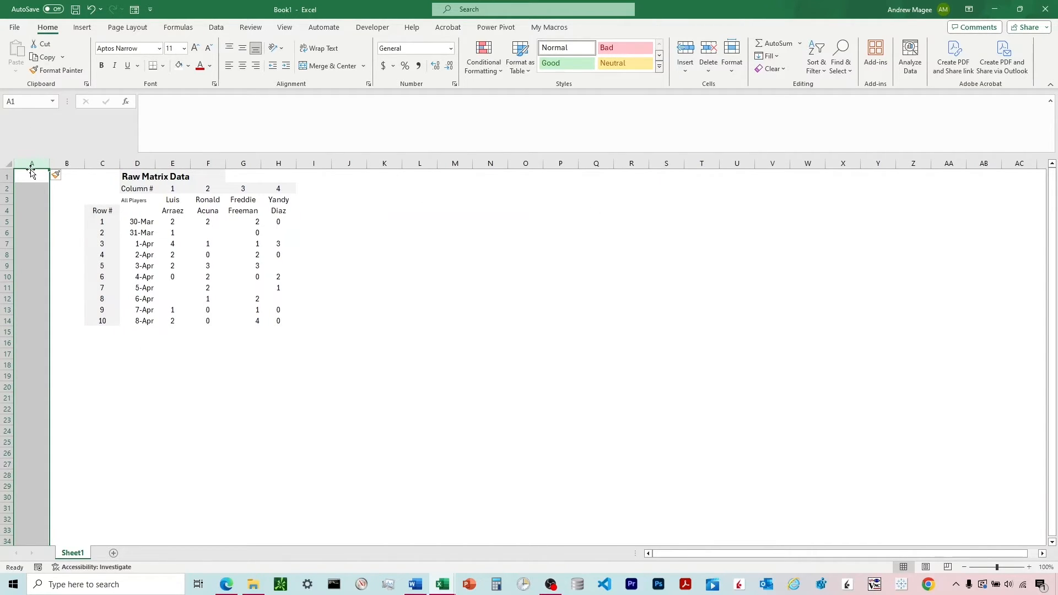
left_click_drag(33, 163, 67, 163)
right_click(84, 185)
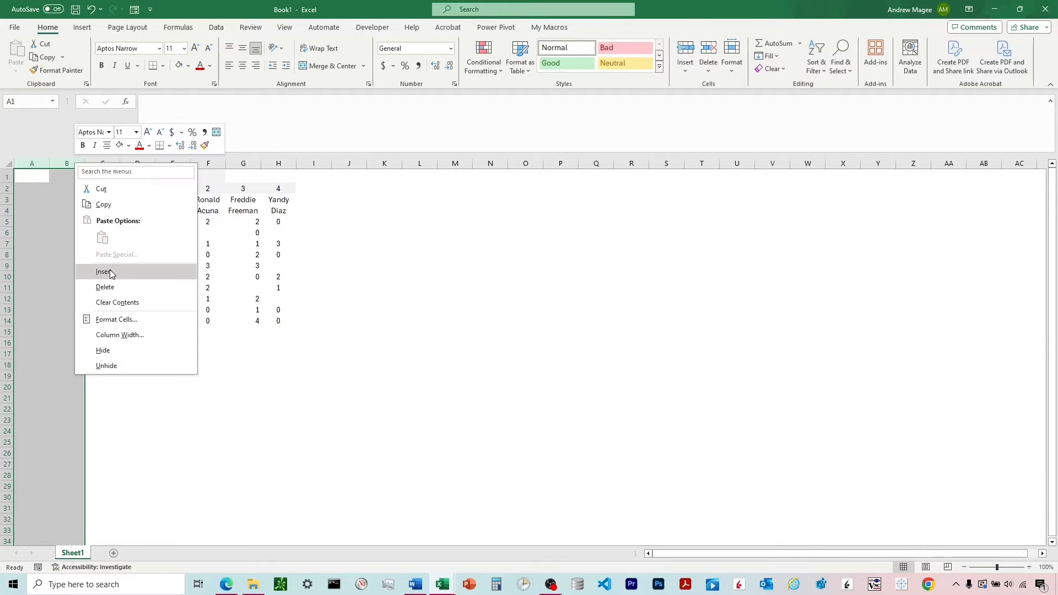
left_click(110, 270)
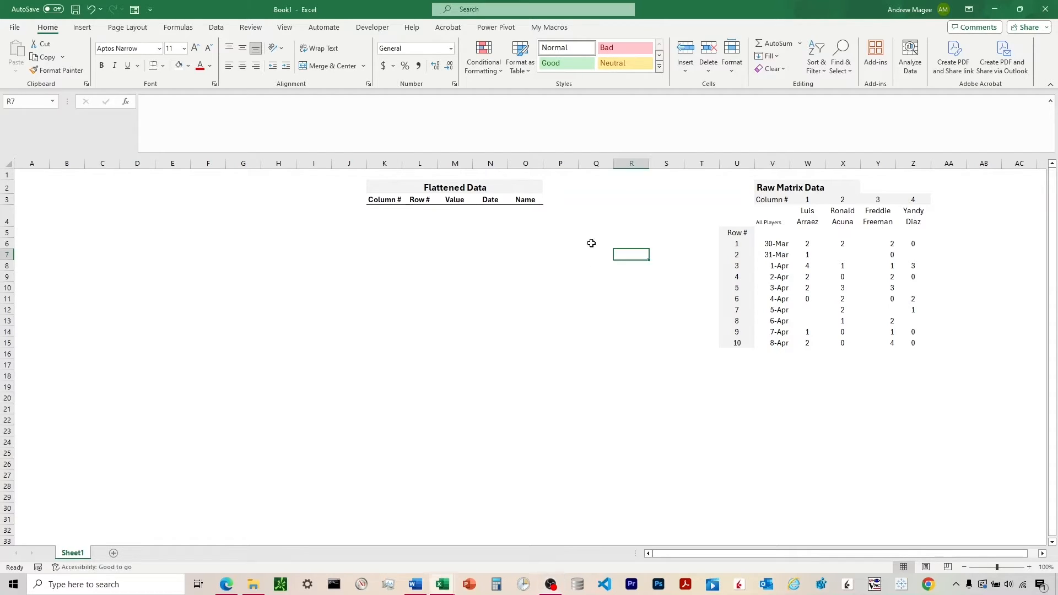
Try flattening the matrix into one column with =TOCOL(W6:Z15) in Q5, look over the values, and clear the formula
left_click(603, 235)
type("=")
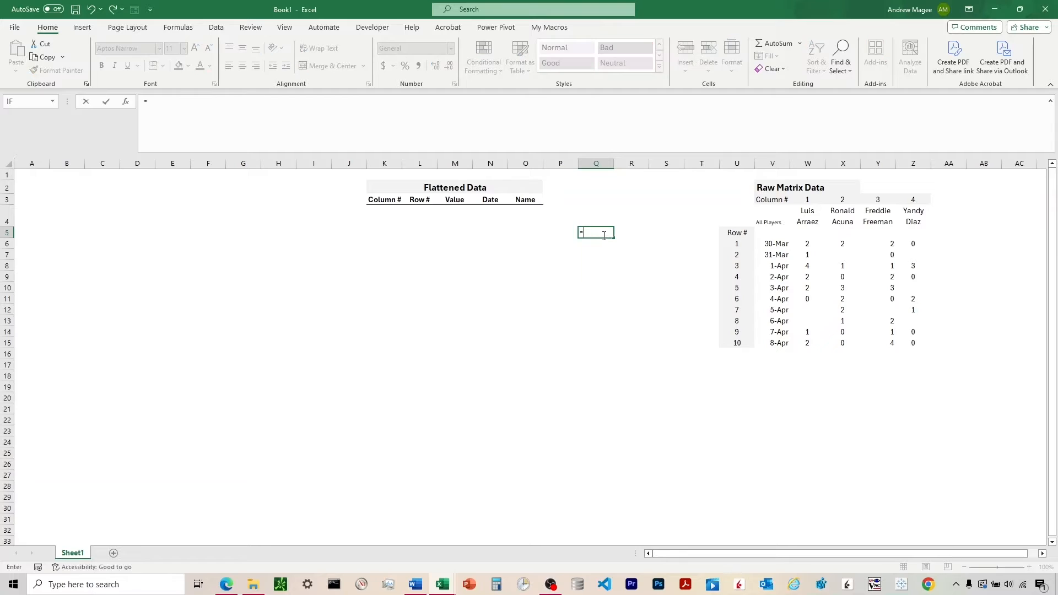
type("TOCOL(")
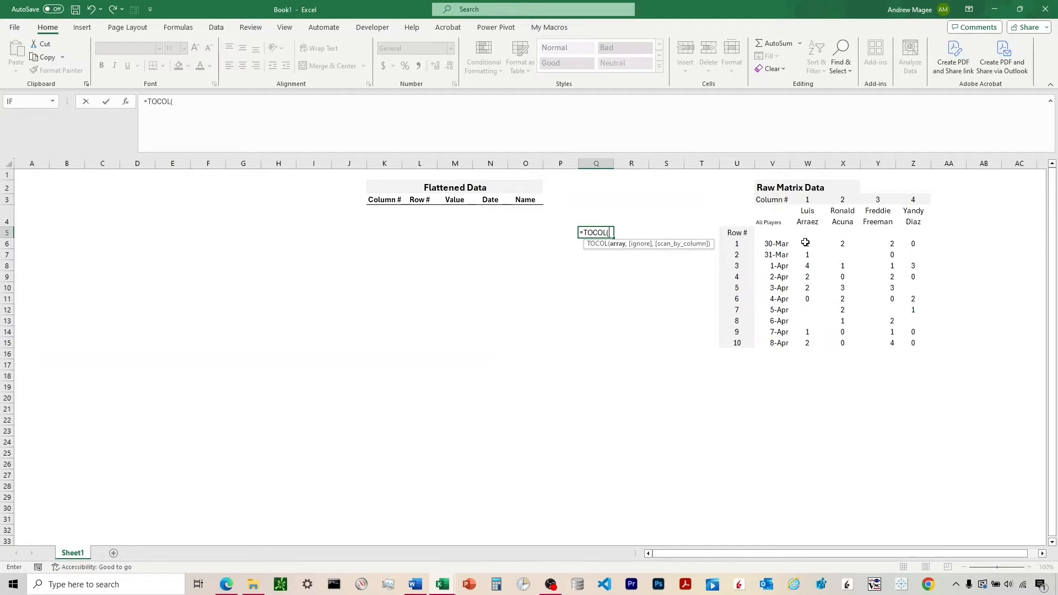
left_click_drag(805, 243, 913, 340)
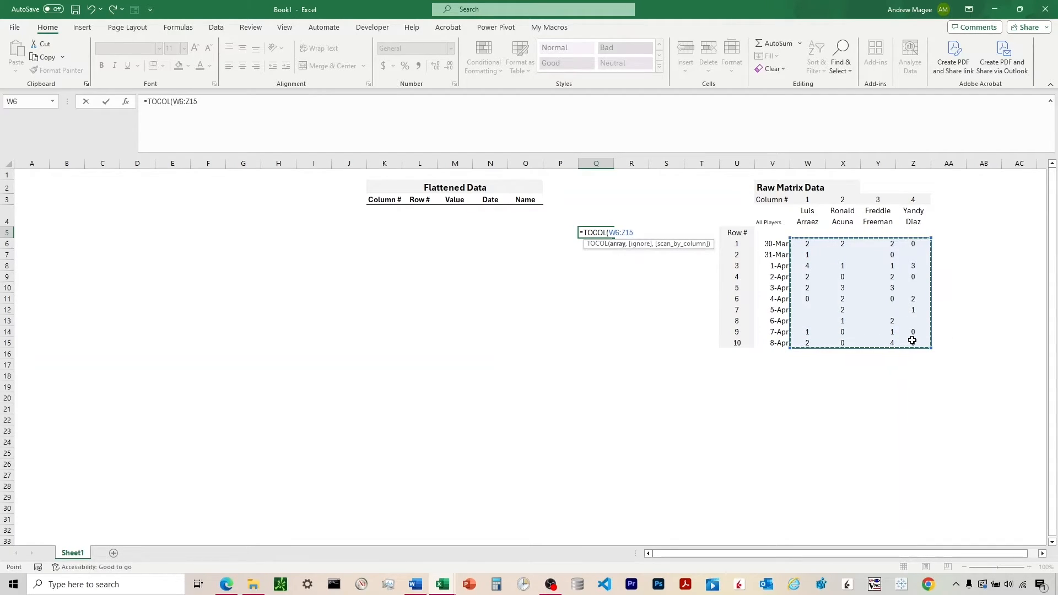
type(")")
key("Return")
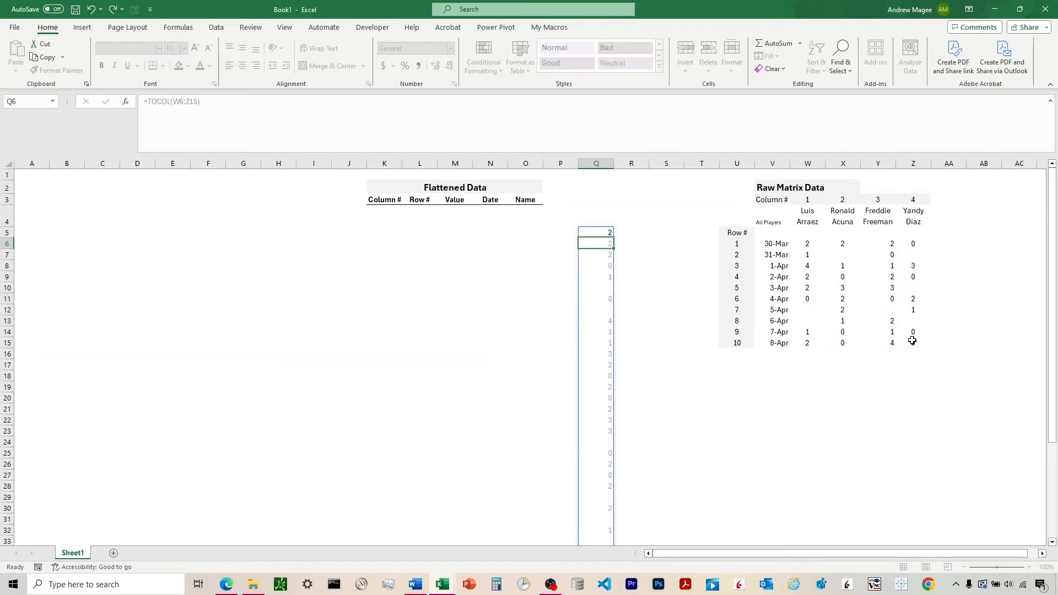
scroll(557, 409, "down", 1)
scroll(557, 408, "down", 4)
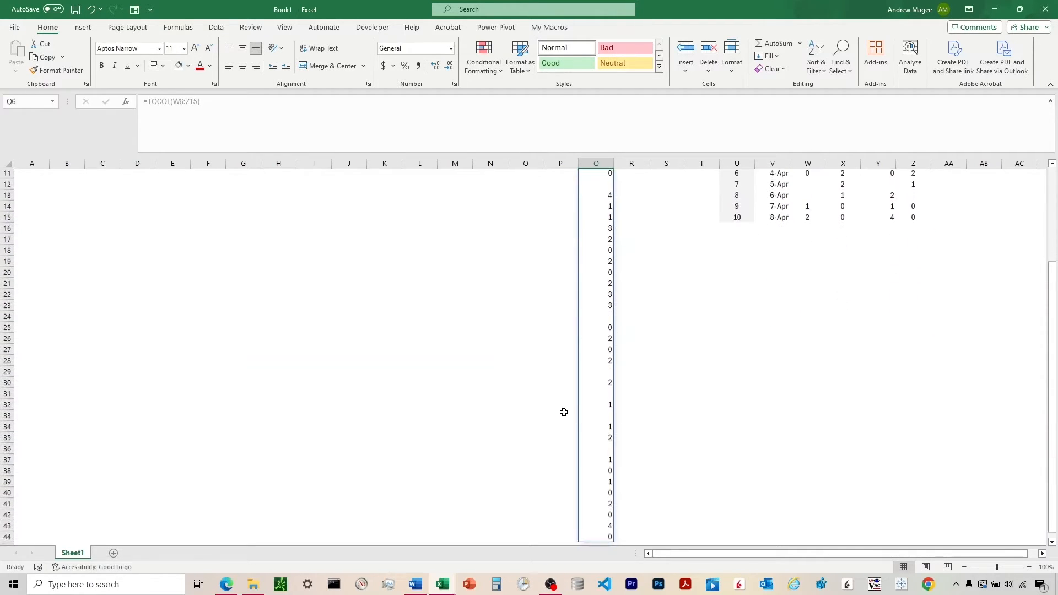
scroll(558, 408, "up", 5)
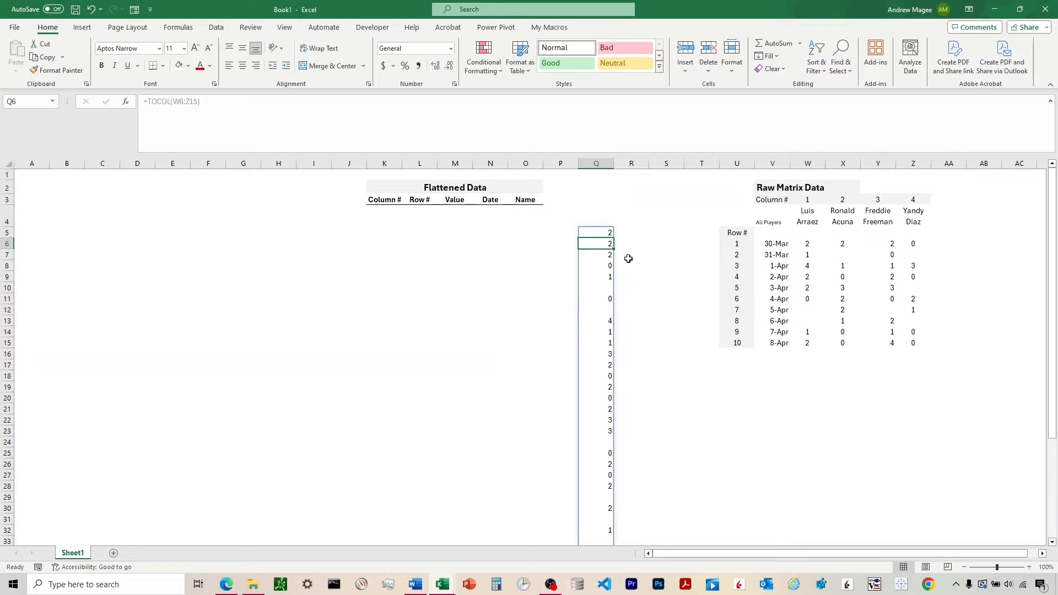
left_click(607, 233)
key("Delete")
Try flattening the matrix into one row with =TOROW(W6:Z15) in Q20, and clear the formula
left_click(605, 399)
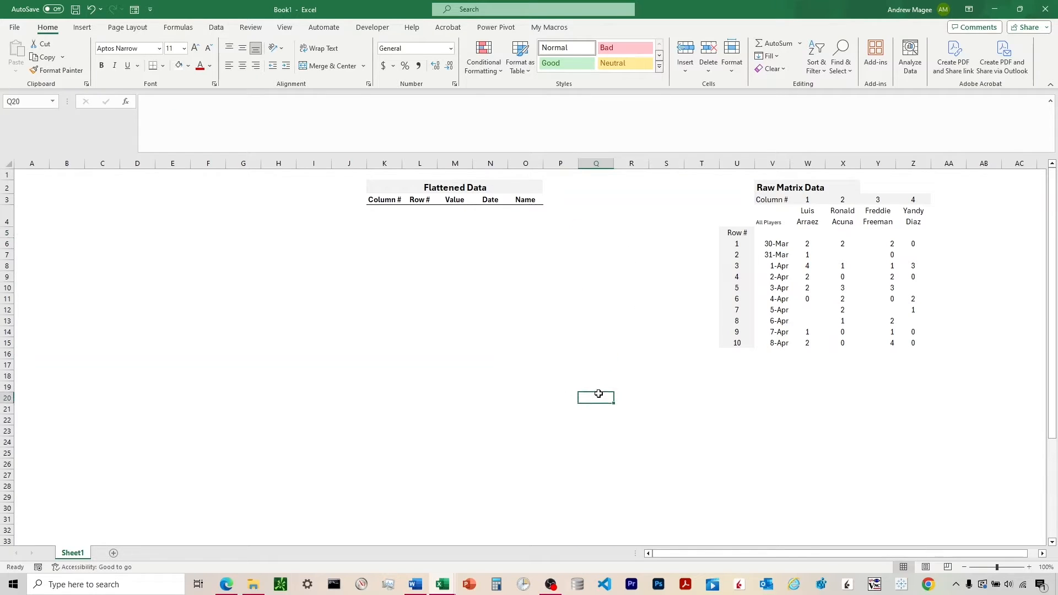
type("=TOROW(")
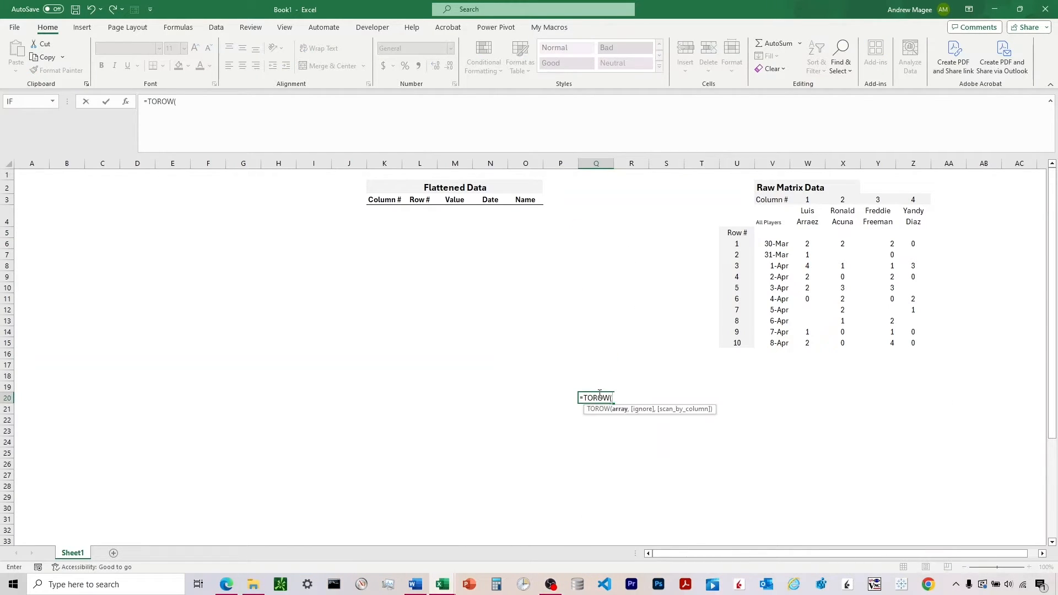
left_click_drag(810, 245, 914, 345)
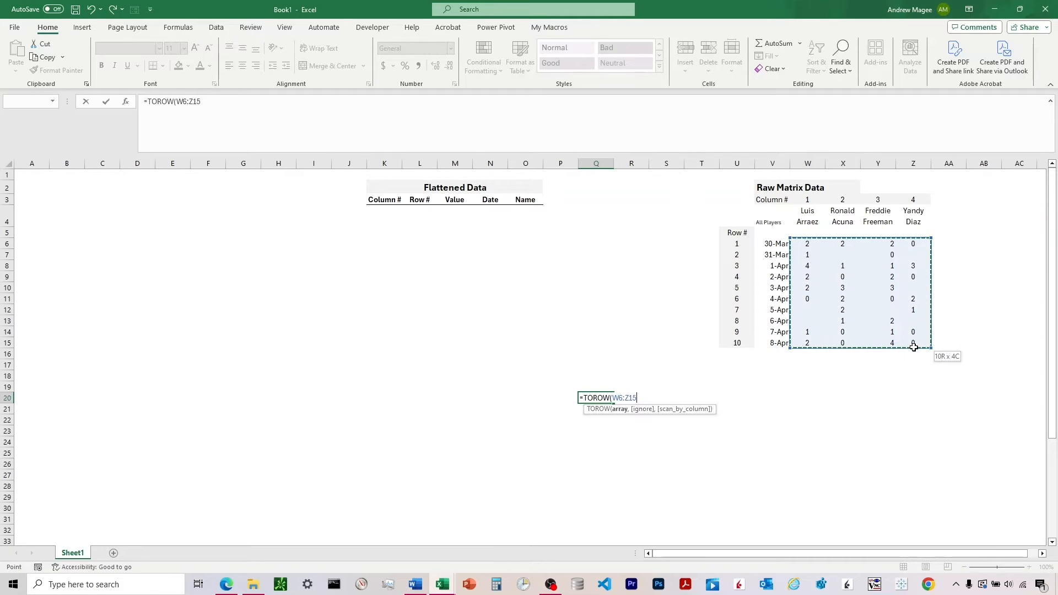
key("Return")
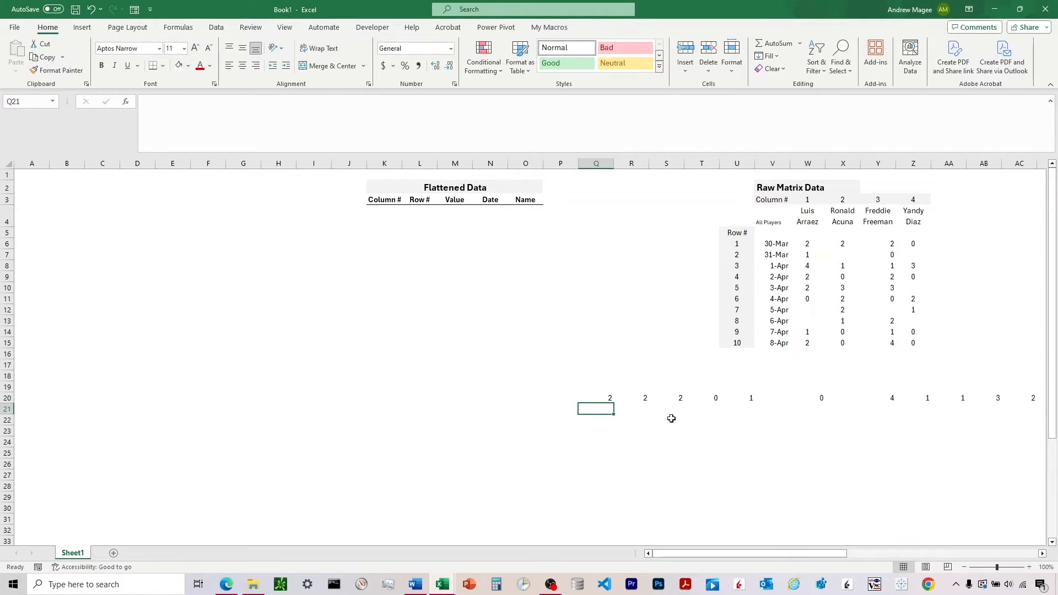
left_click(596, 398)
key("Delete")
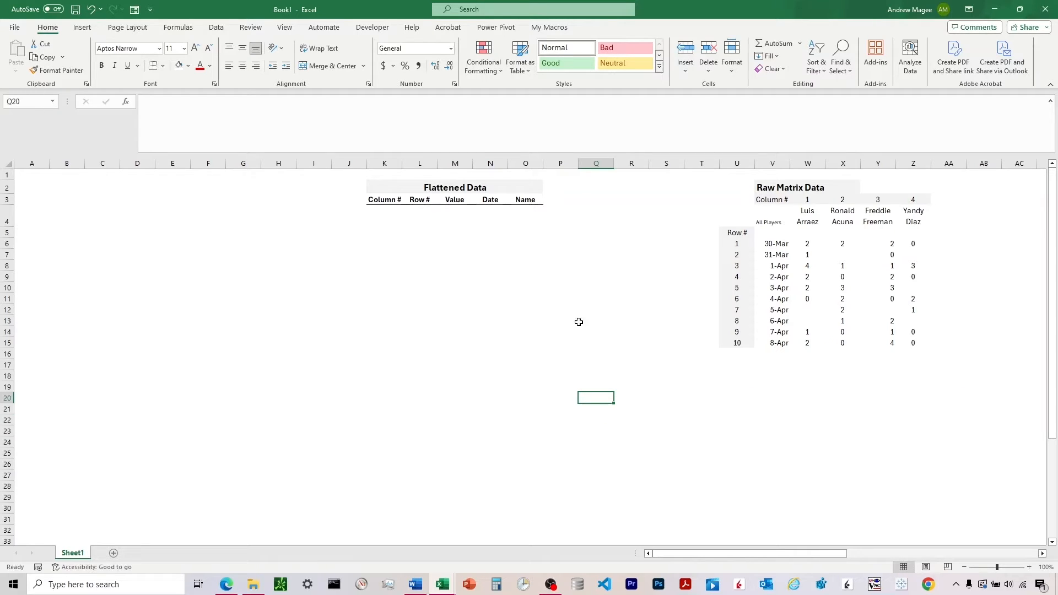
Review the TOCOL() Function notes under Values from Matrix in the Word document and return to the Excel workbook
left_click(418, 584)
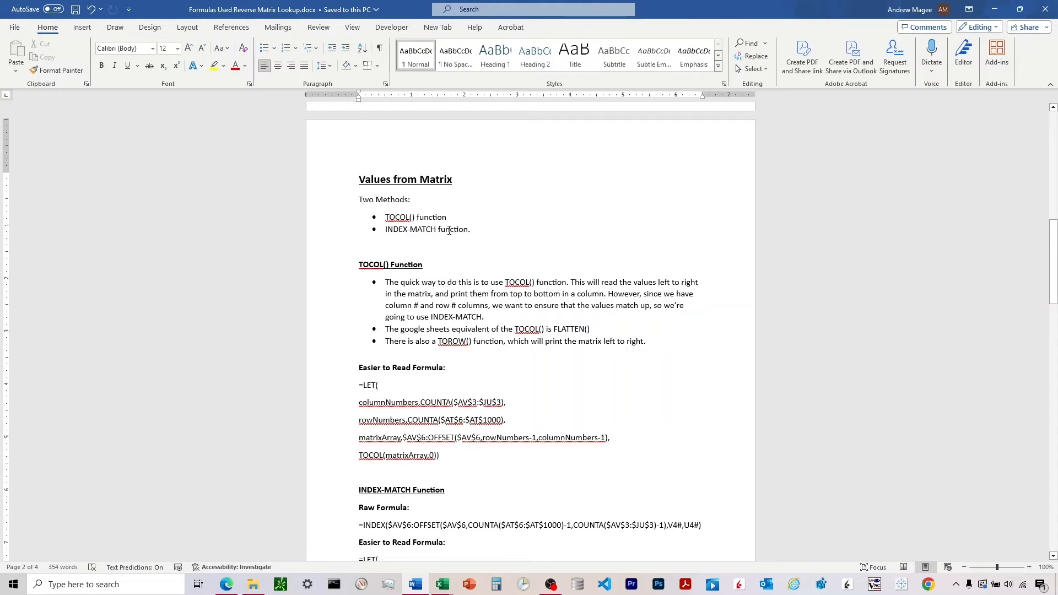
scroll(456, 245, "down", 1)
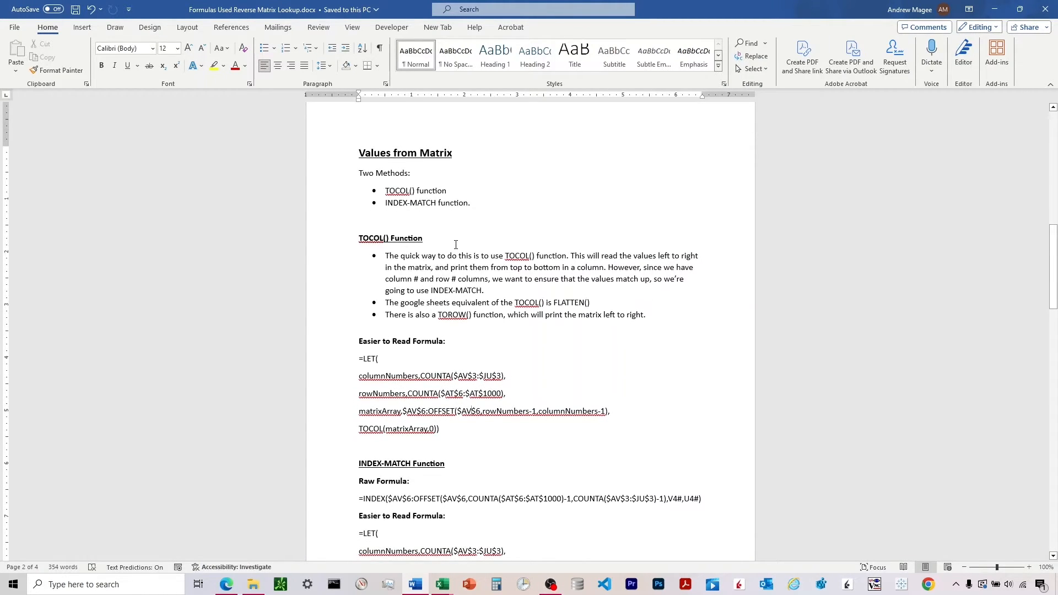
mouse_move(443, 585)
left_click(493, 541)
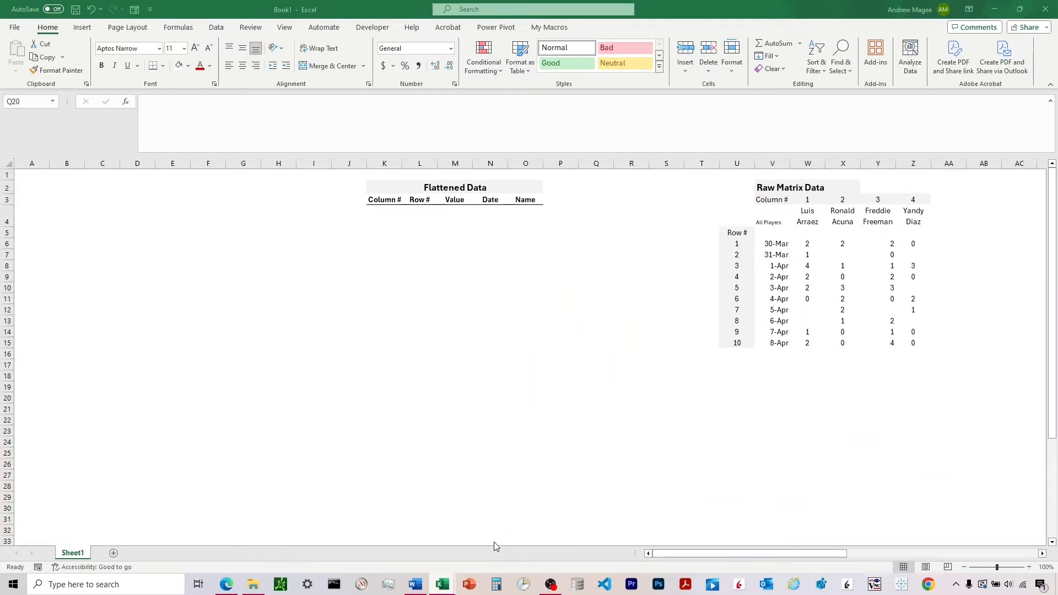
Examine the empty cells under the Column #, Row # and Value headings of the Flattened Data table
left_click_drag(389, 210, 395, 298)
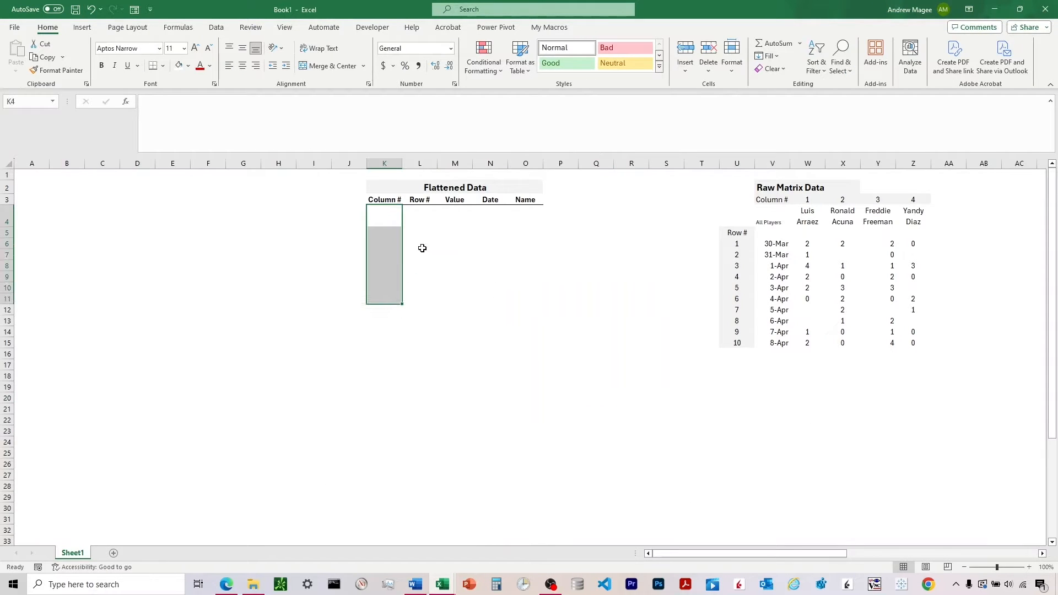
left_click(422, 218)
left_click_drag(422, 217, 425, 297)
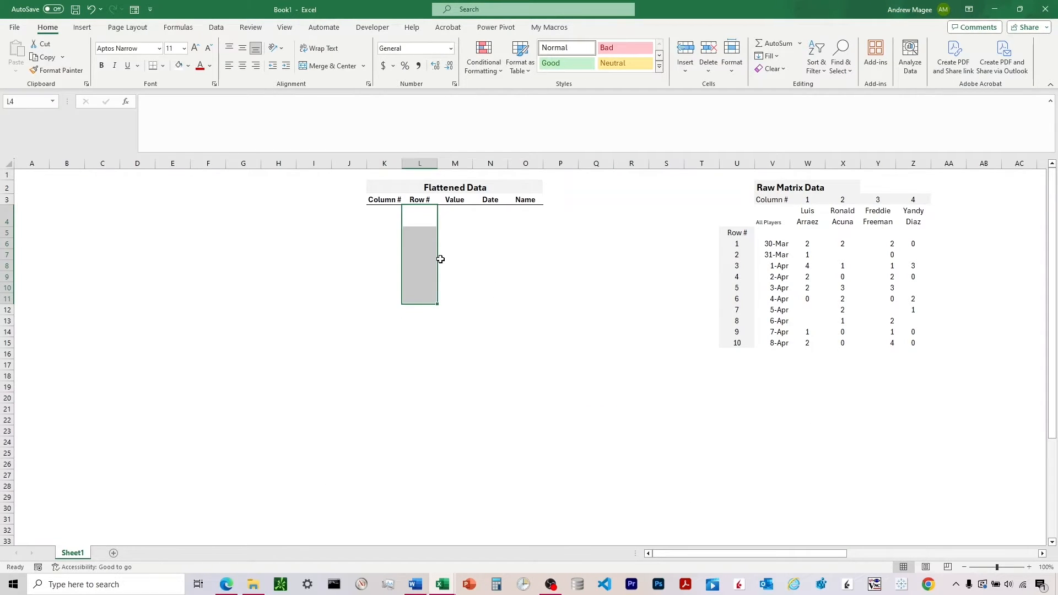
left_click(455, 217)
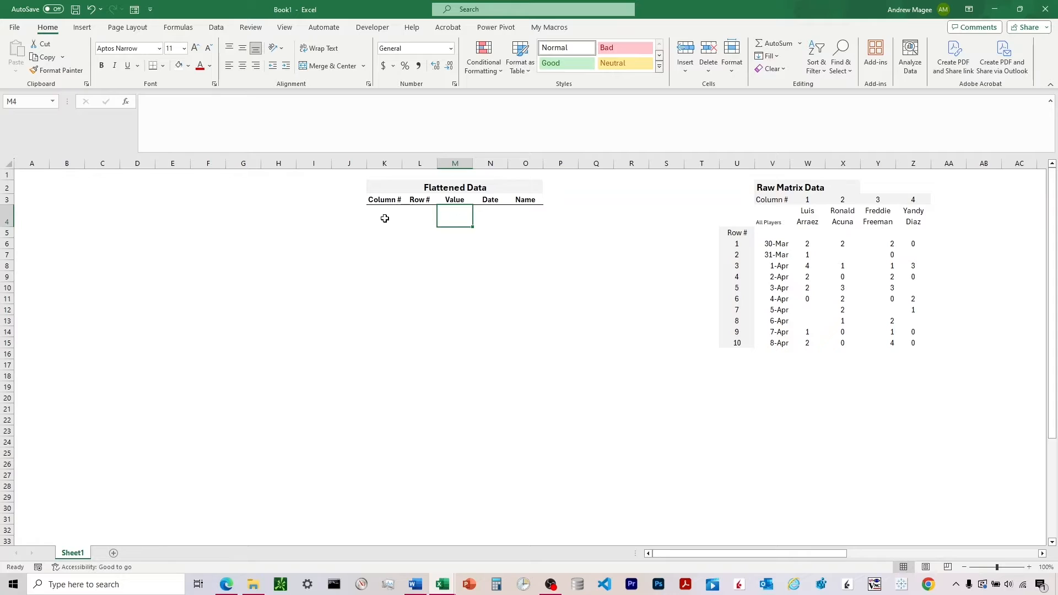
left_click(384, 219)
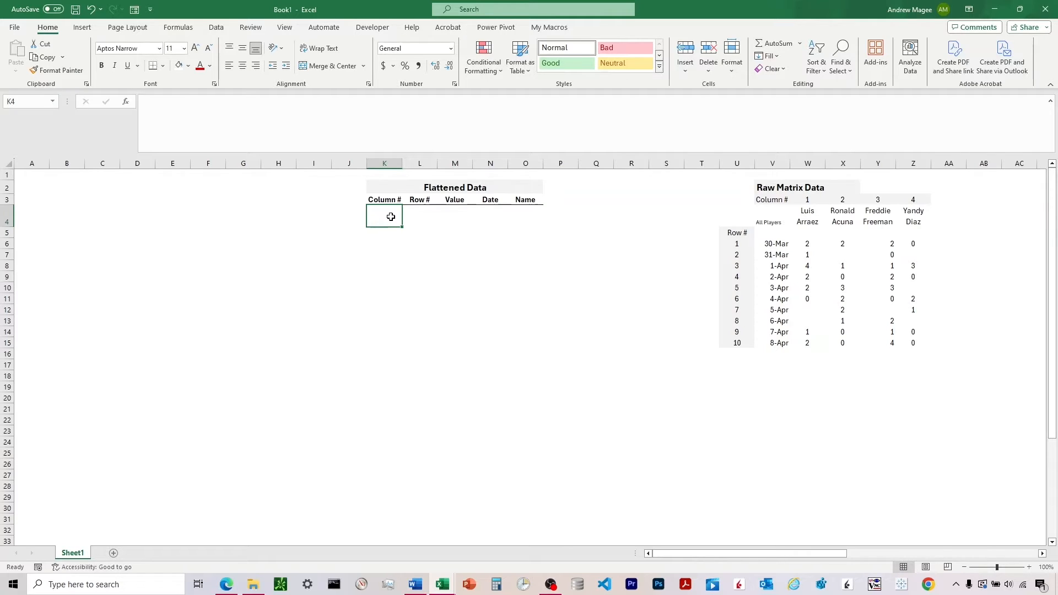
left_click(427, 219)
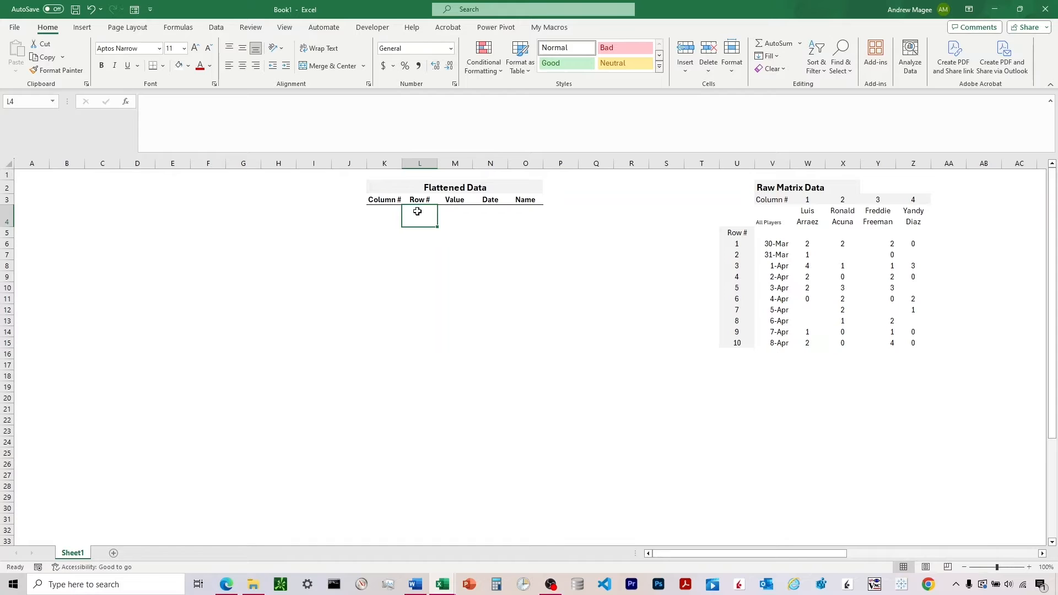
Switch to the Word formula notes, review the FLATTEN() equivalent and TOCOL formula, and go back to the Column Number formulas
left_click(415, 584)
scroll(456, 393, "down", 1)
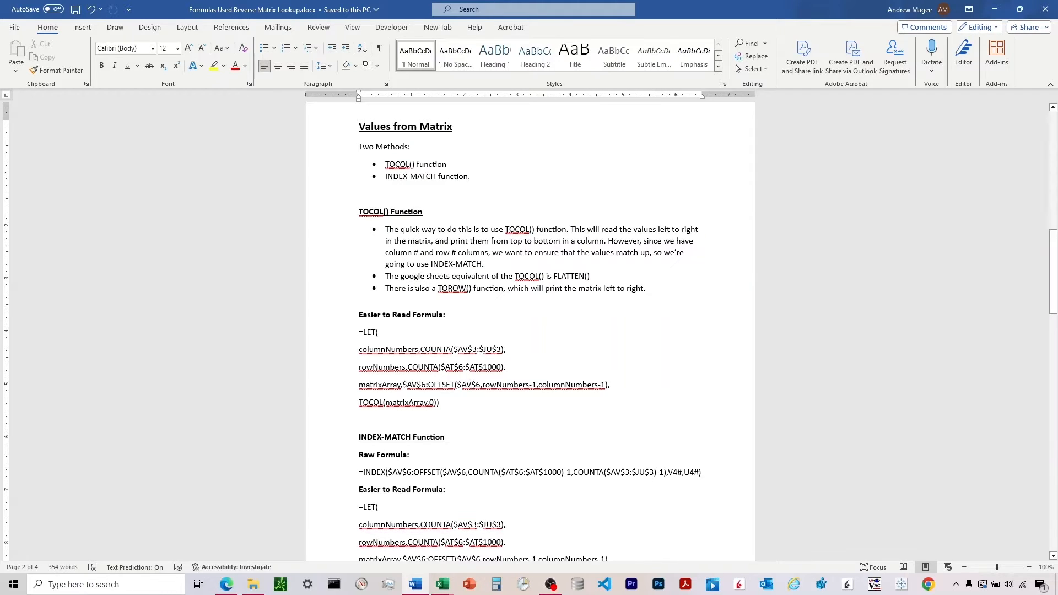
left_click_drag(386, 276, 468, 276)
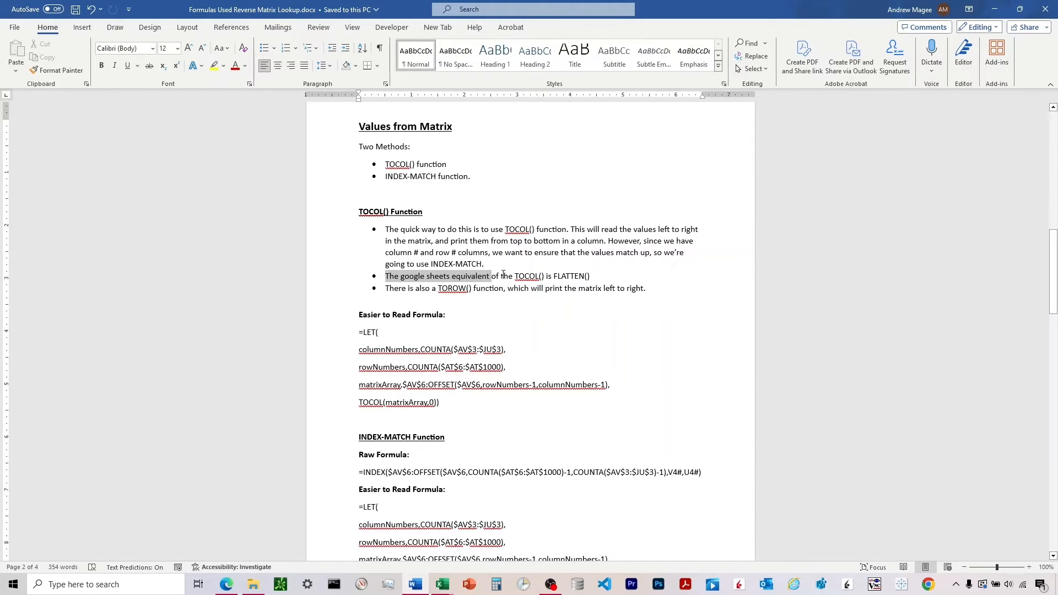
left_click(570, 275)
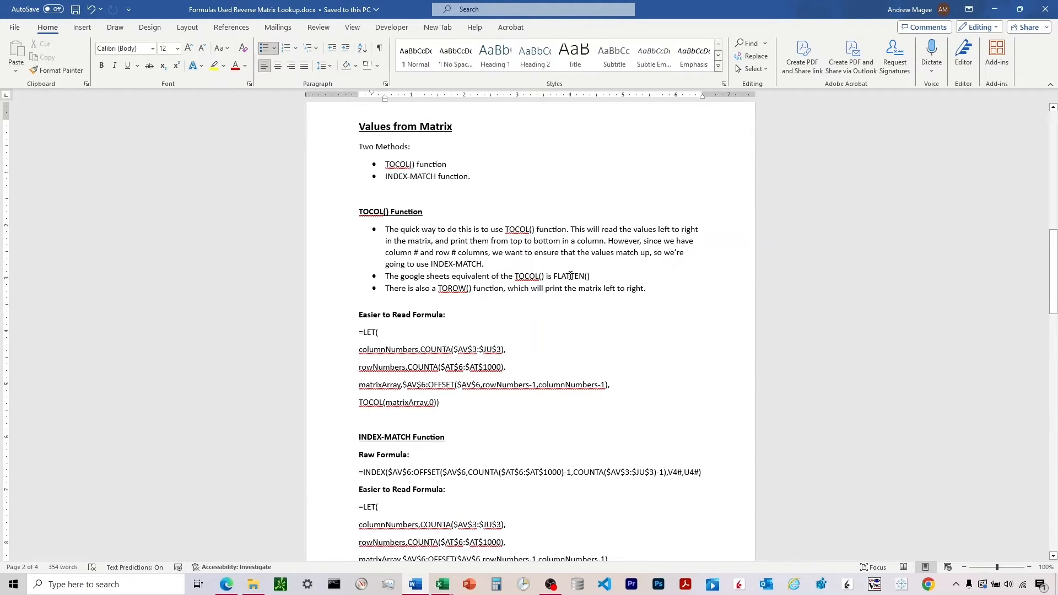
scroll(499, 299, "down", 3)
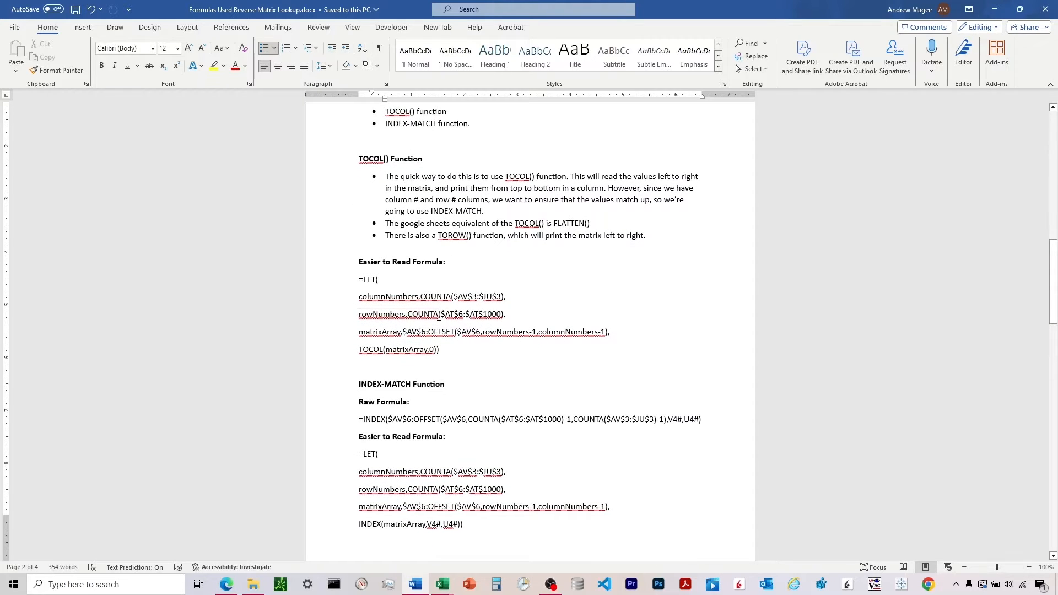
scroll(439, 316, "up", 20)
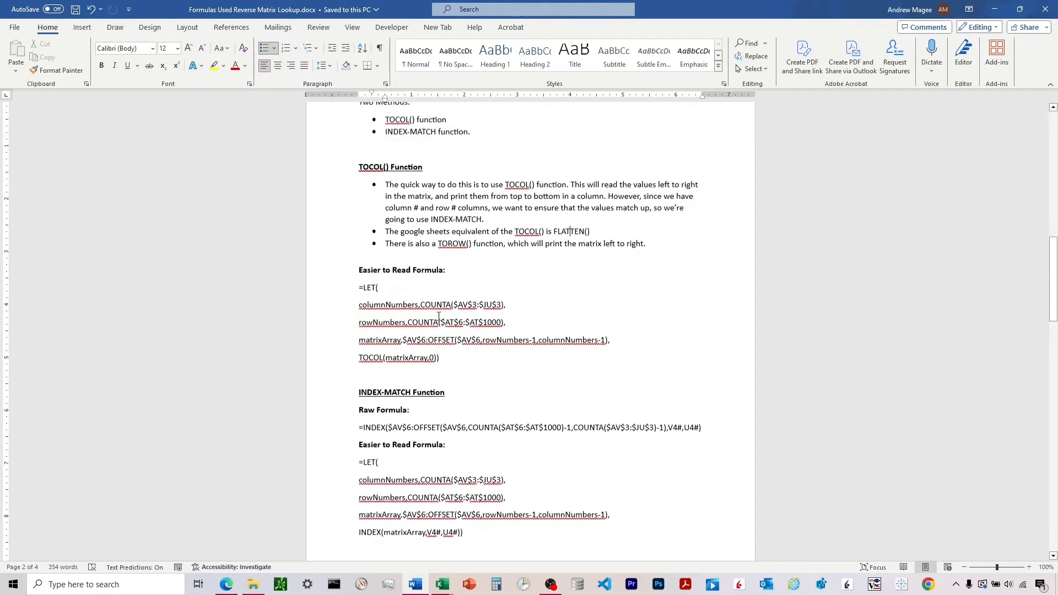
scroll(439, 316, "up", 2)
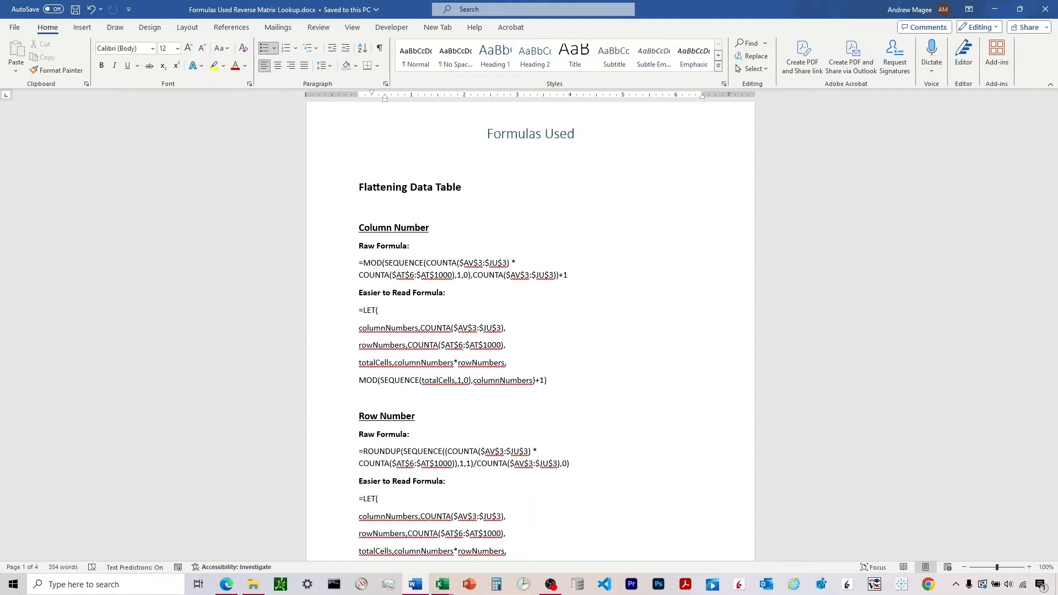
Switch back to the Excel workbook and generate a number list with =SEQUENCE(100) in G4
key("alt+Tab")
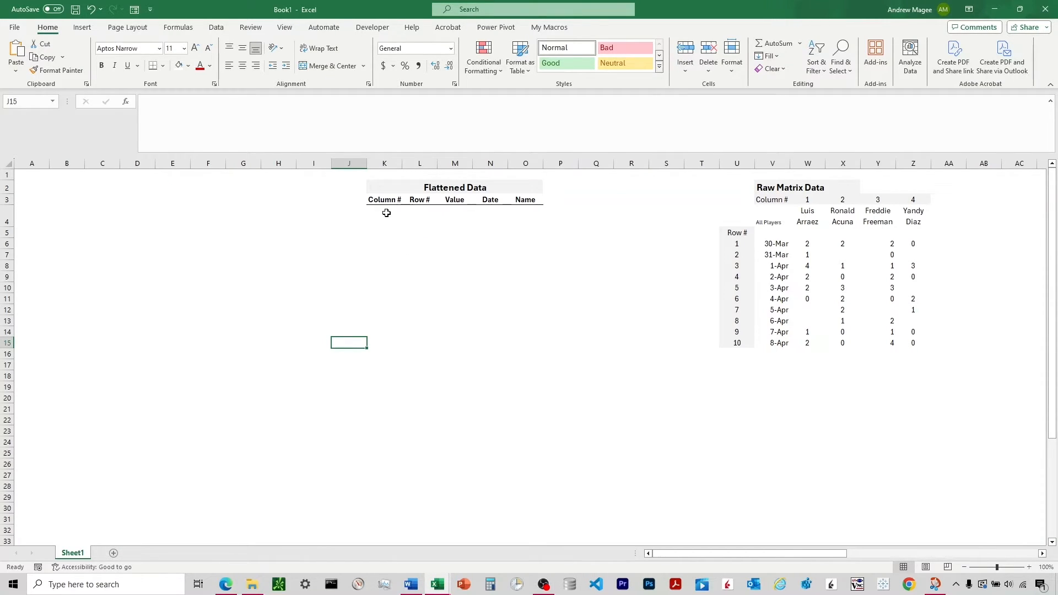
left_click(386, 212)
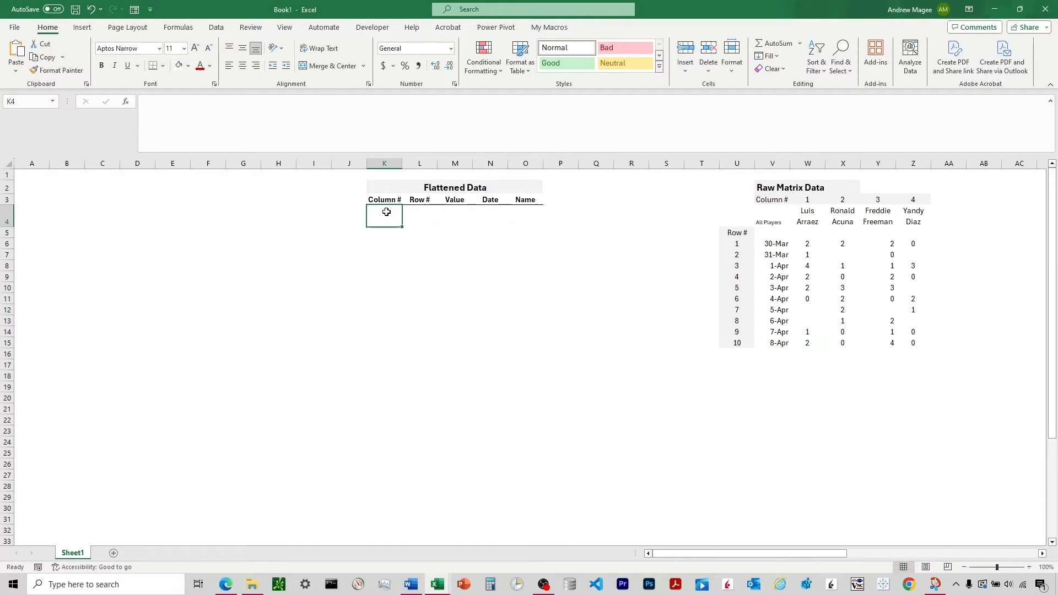
left_click(259, 215)
type("=SEQUENCE(")
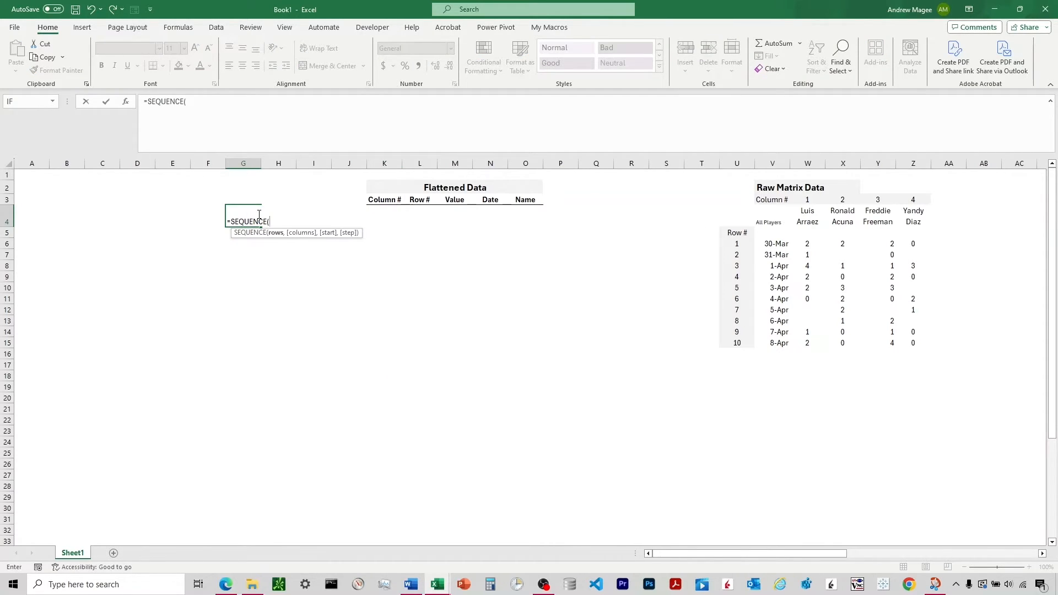
type("100")
key("Return")
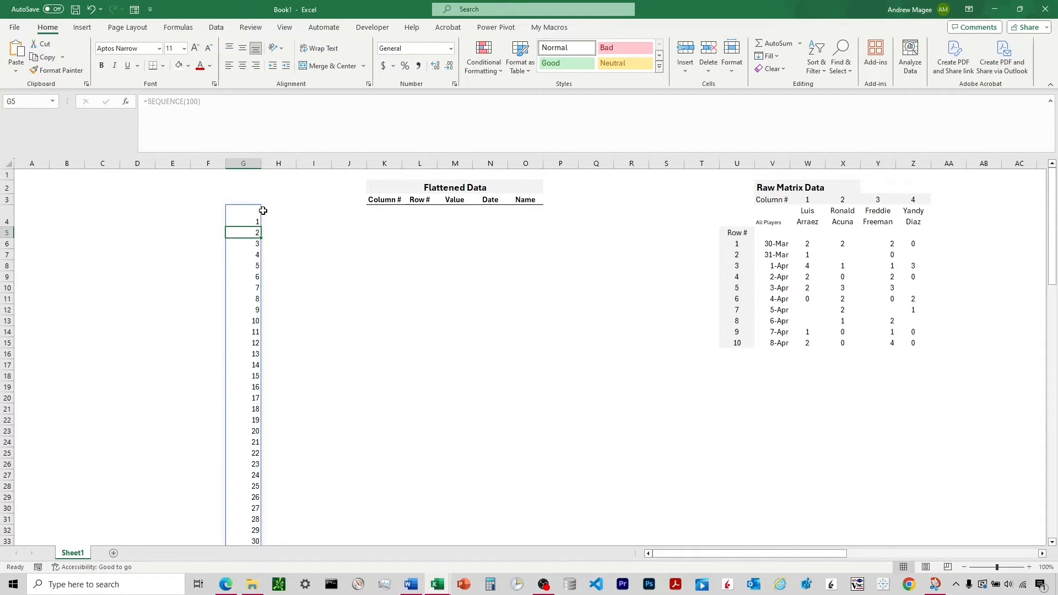
Clear the SEQUENCE formula from cell G4
left_click(248, 214)
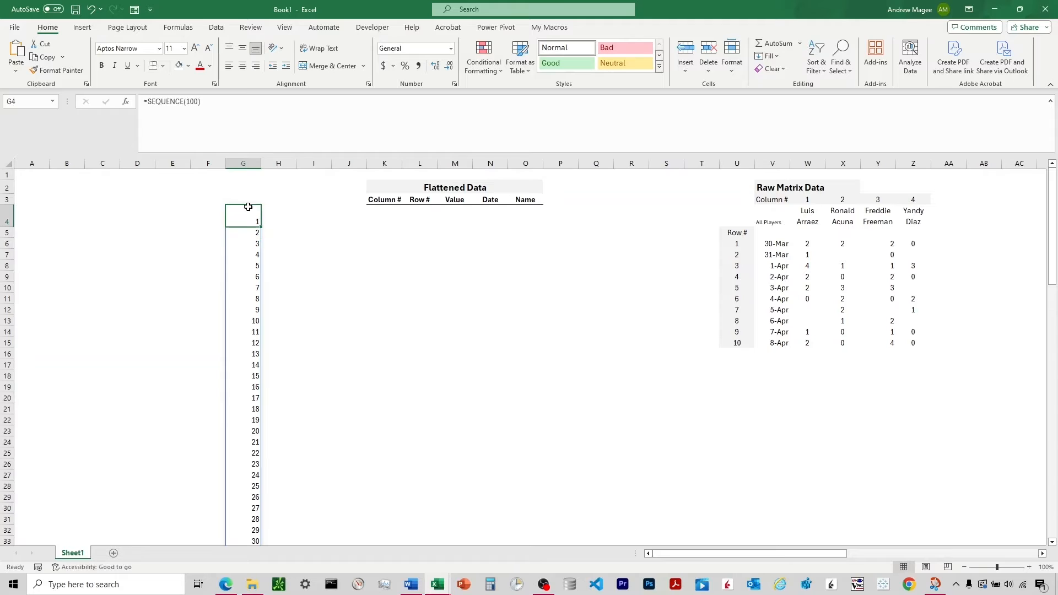
key("Delete")
left_click(248, 200)
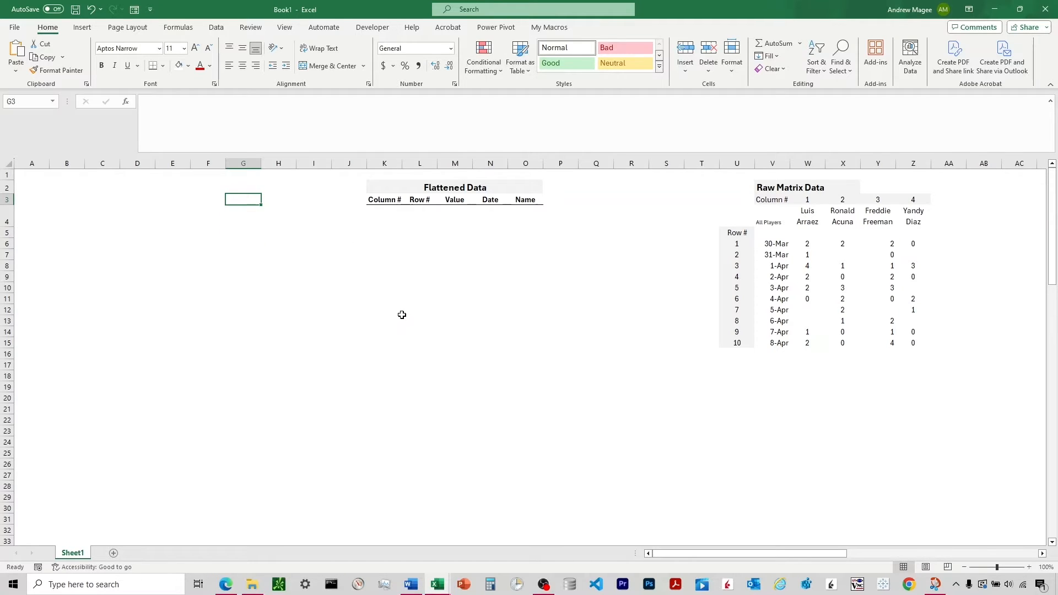
Examine the matrix column numbers in W3:Z3 alongside the empty Column # and Row # cells of the Flattened Data table
left_click(384, 219)
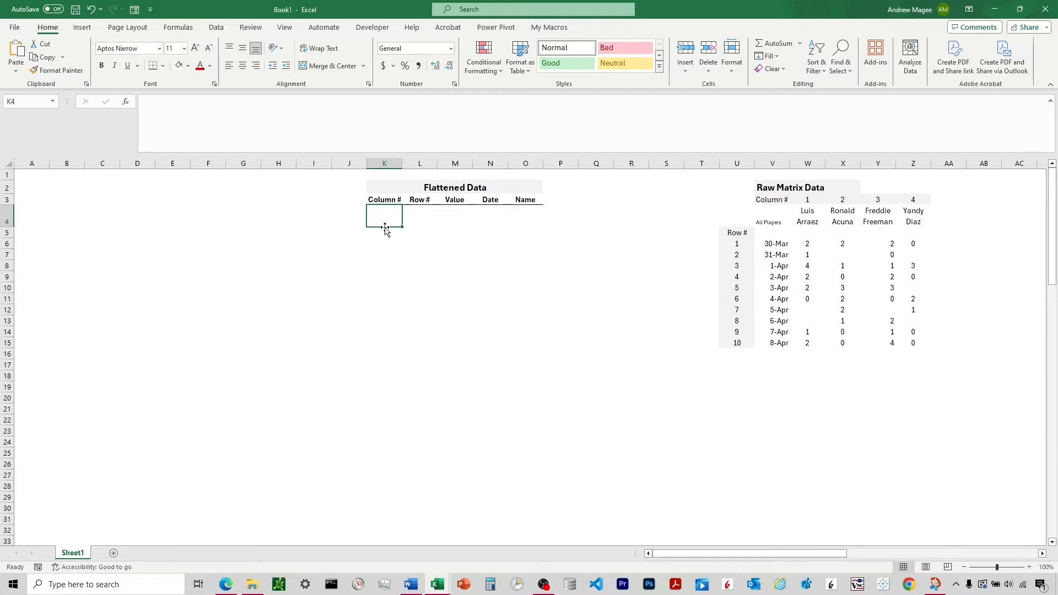
left_click(808, 201)
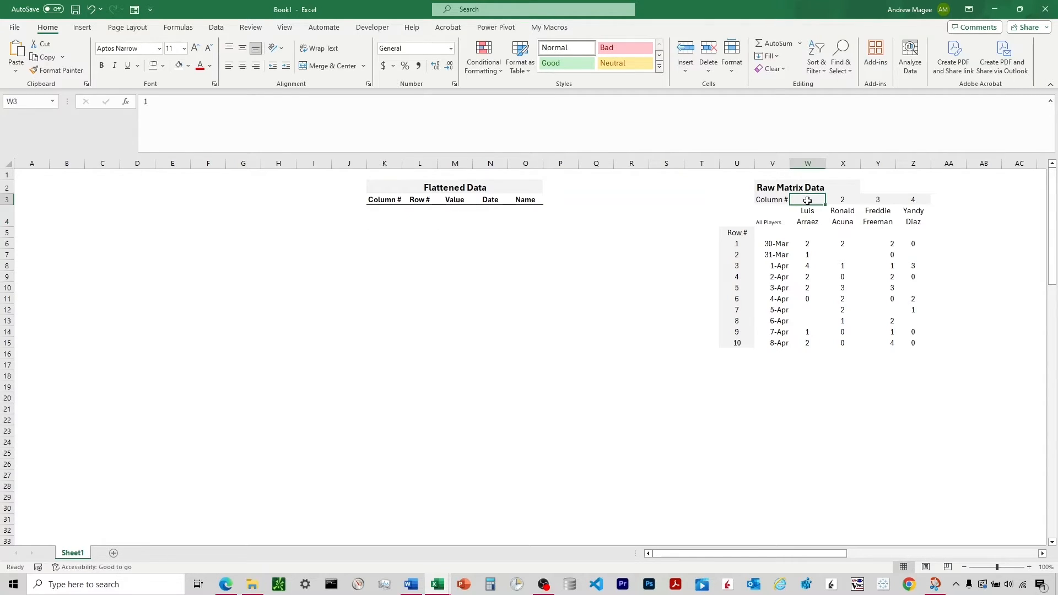
left_click_drag(808, 201, 919, 199)
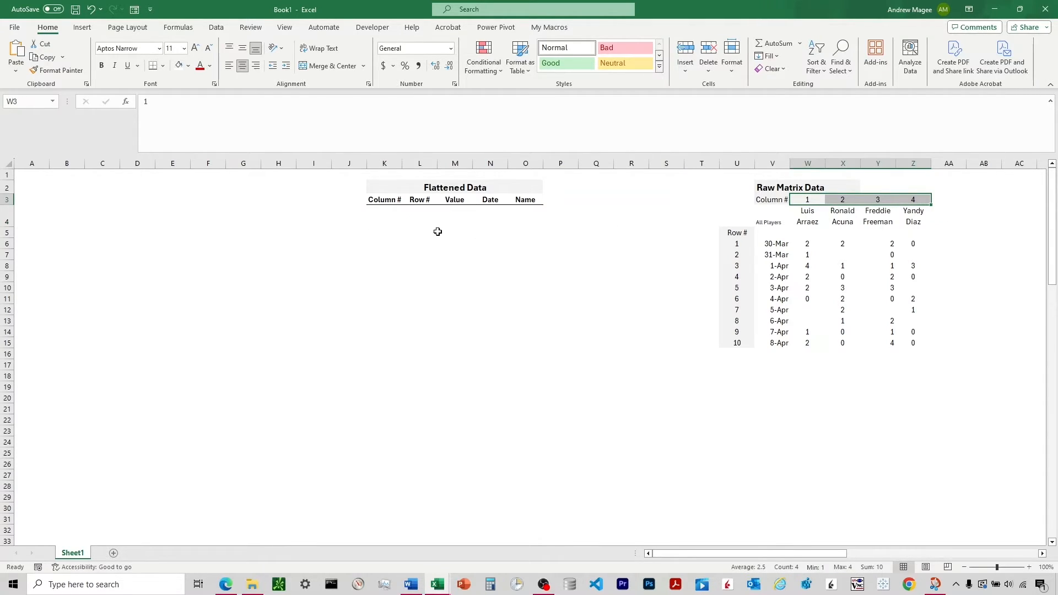
left_click_drag(416, 214, 425, 252)
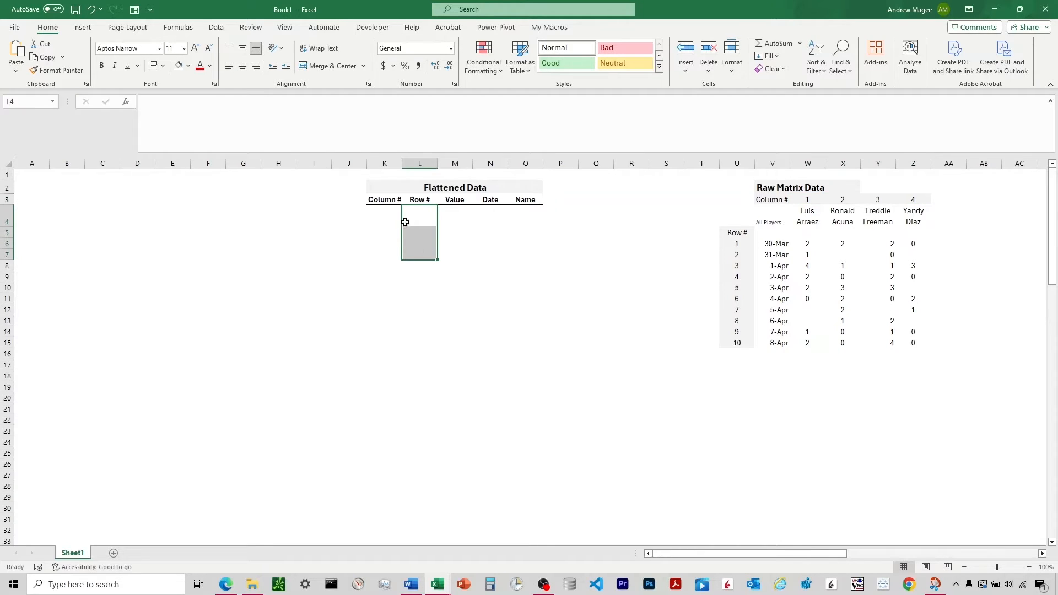
left_click(377, 246)
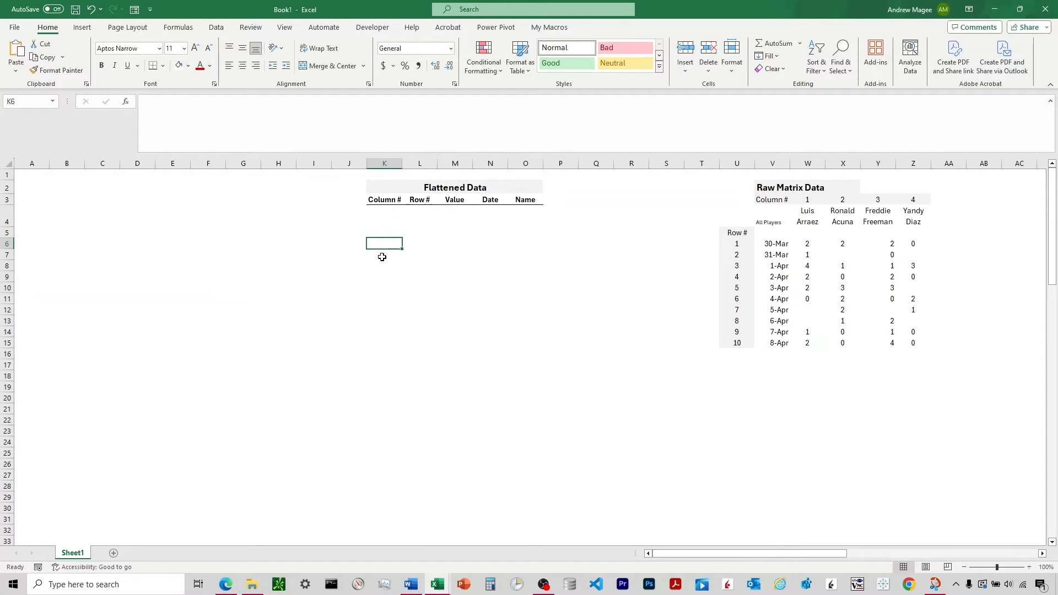
left_click(382, 257)
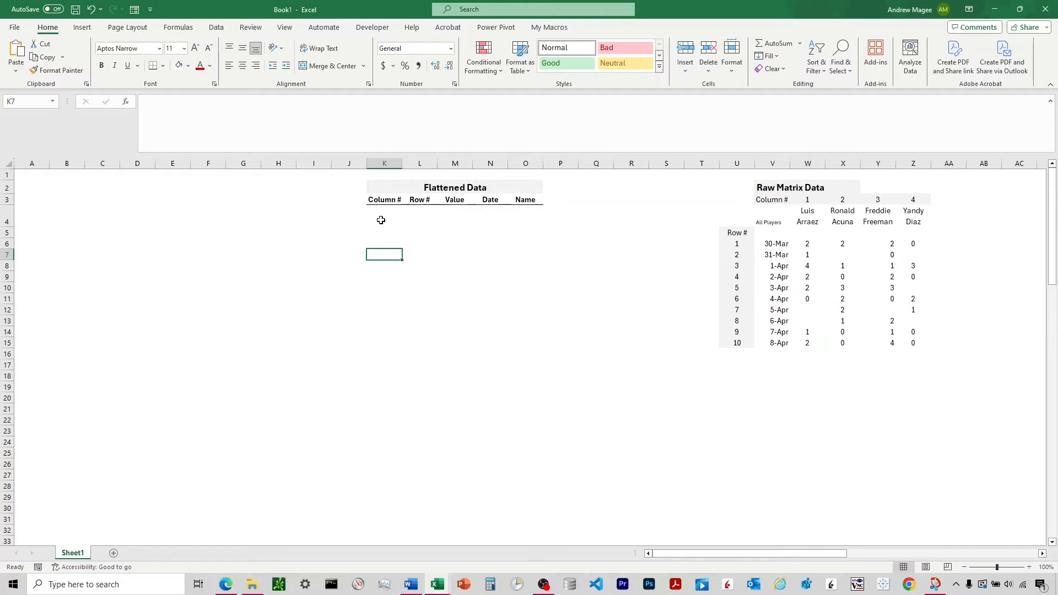
left_click(410, 213)
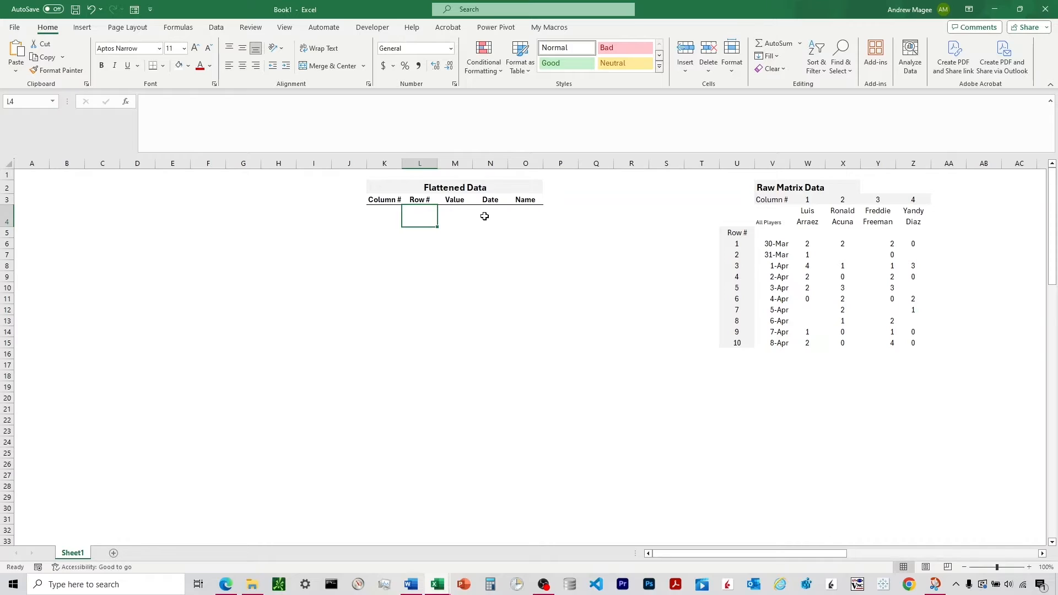
left_click(909, 201)
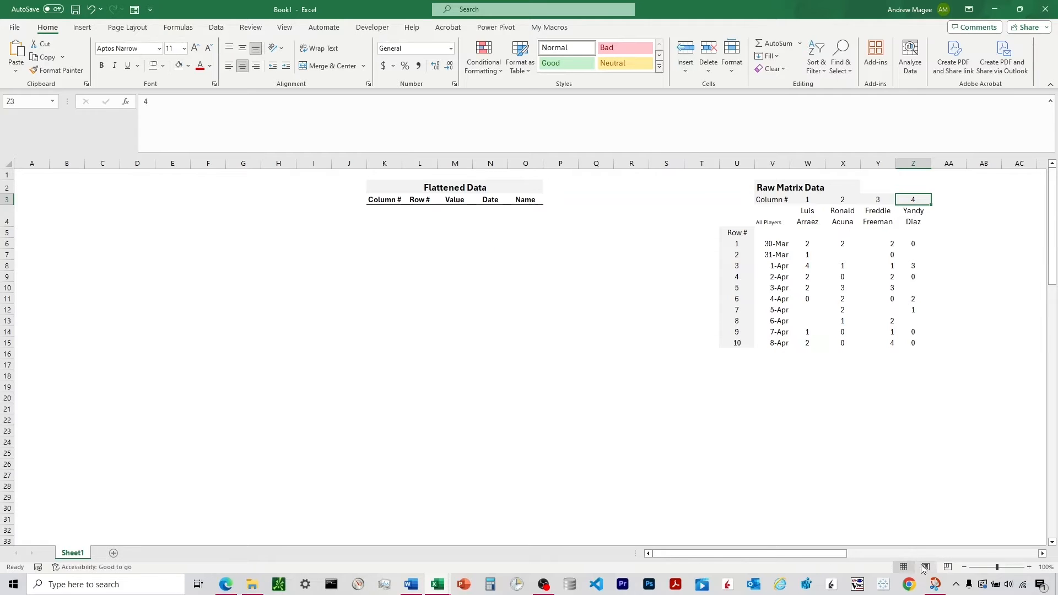
Switch to the Word formula notes and compare the raw Column Number formula with its easier-to-read LET version
left_click(935, 585)
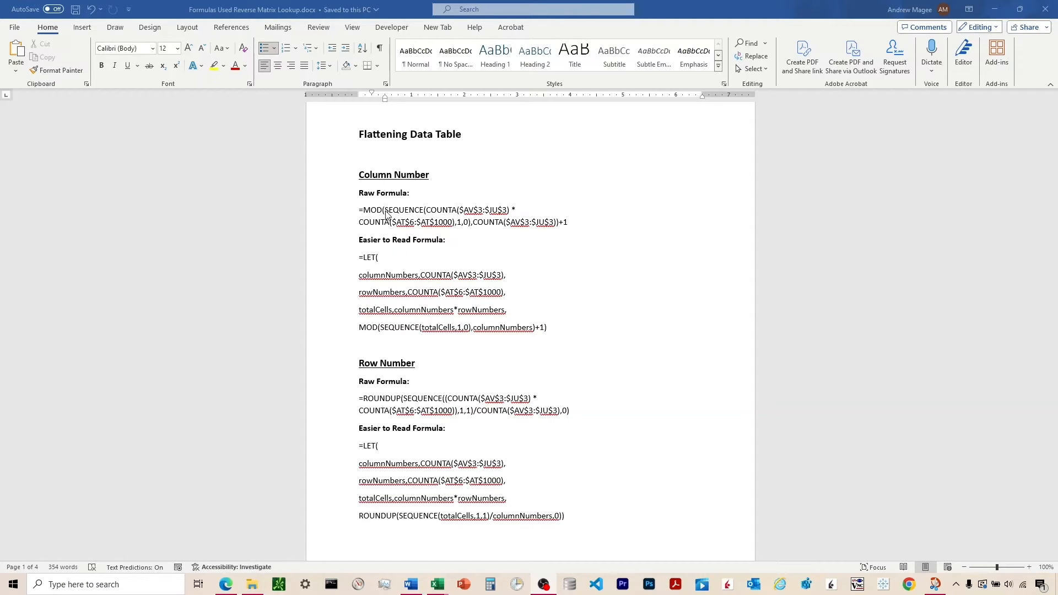
left_click_drag(370, 193, 444, 212)
left_click(394, 222)
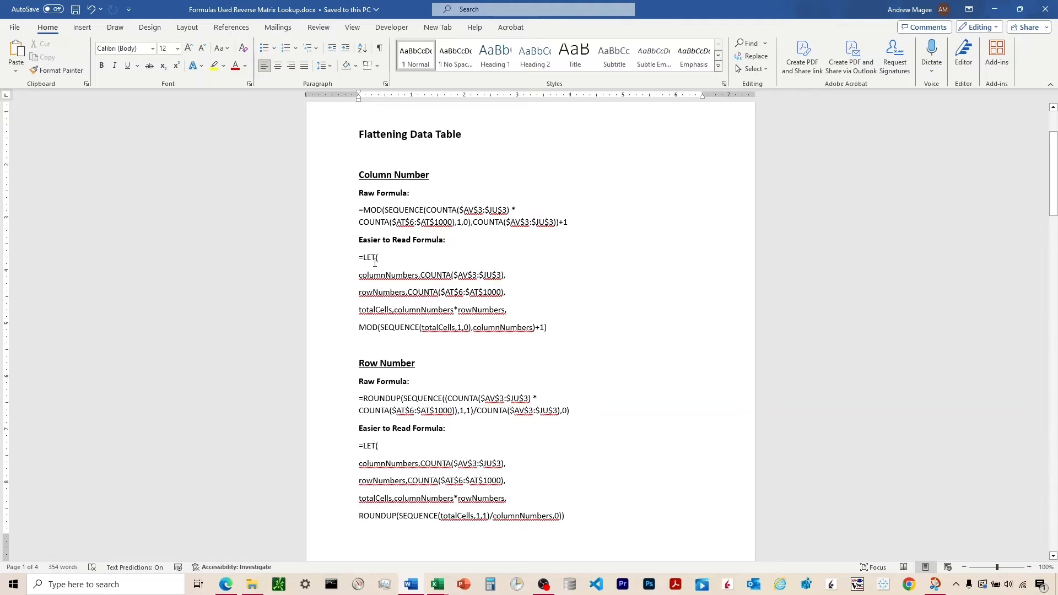
right_click(386, 275)
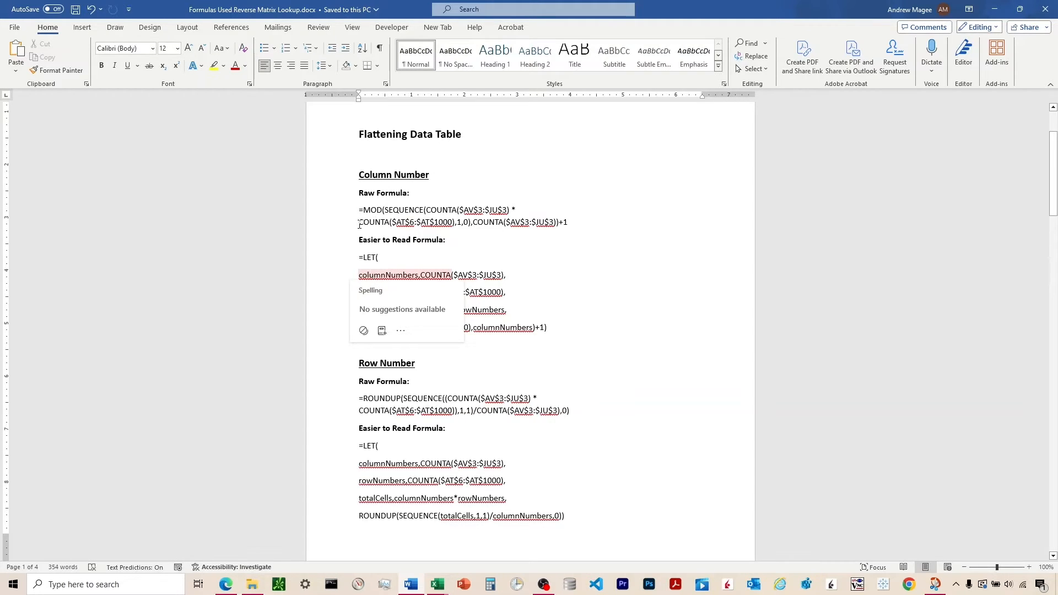
left_click_drag(359, 223, 469, 224)
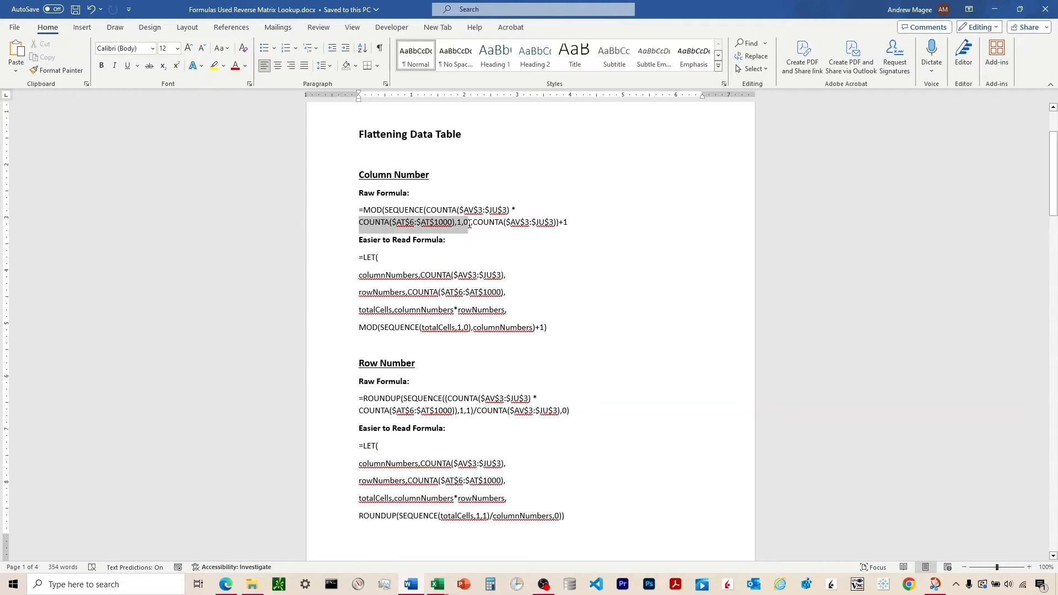
right_click(422, 293)
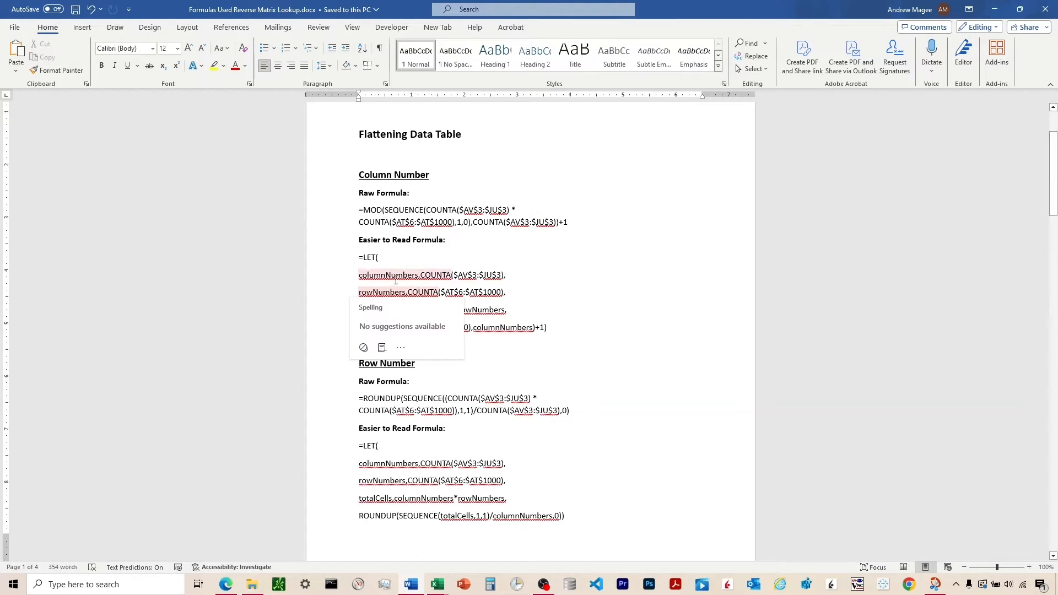
right_click(460, 274)
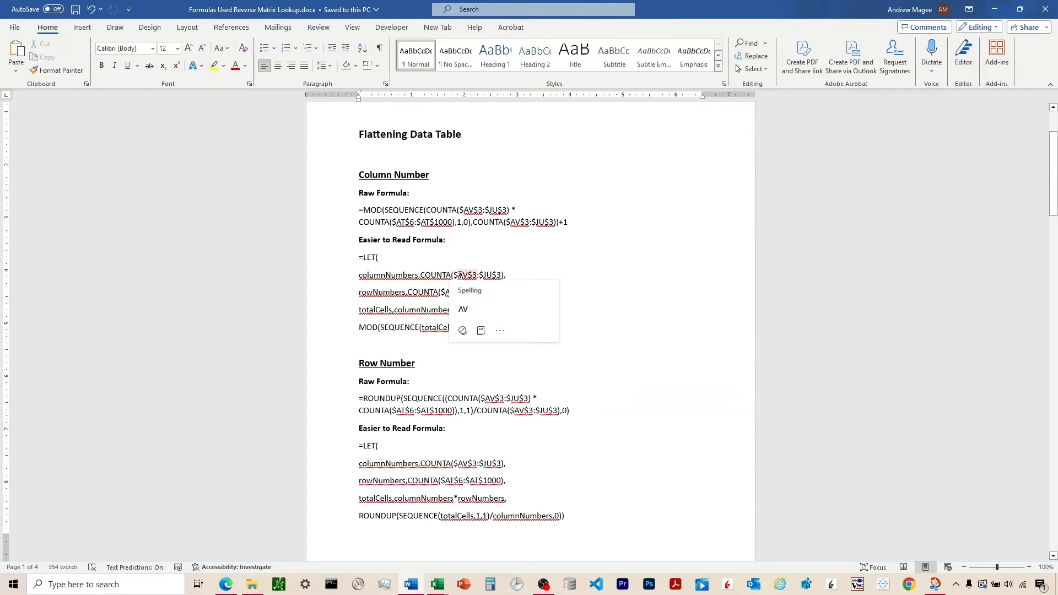
Examine how the Column Number LET formula defines columnNumbers and totalCells and uses them in MOD and SEQUENCE
left_click(399, 258)
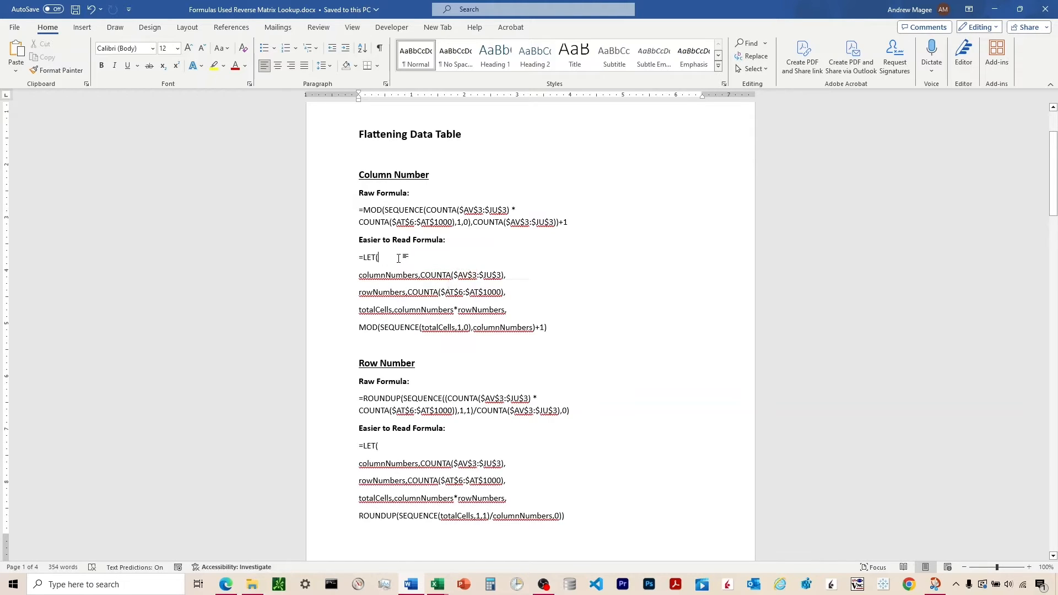
right_click(397, 274)
left_click(434, 258)
left_click(436, 328)
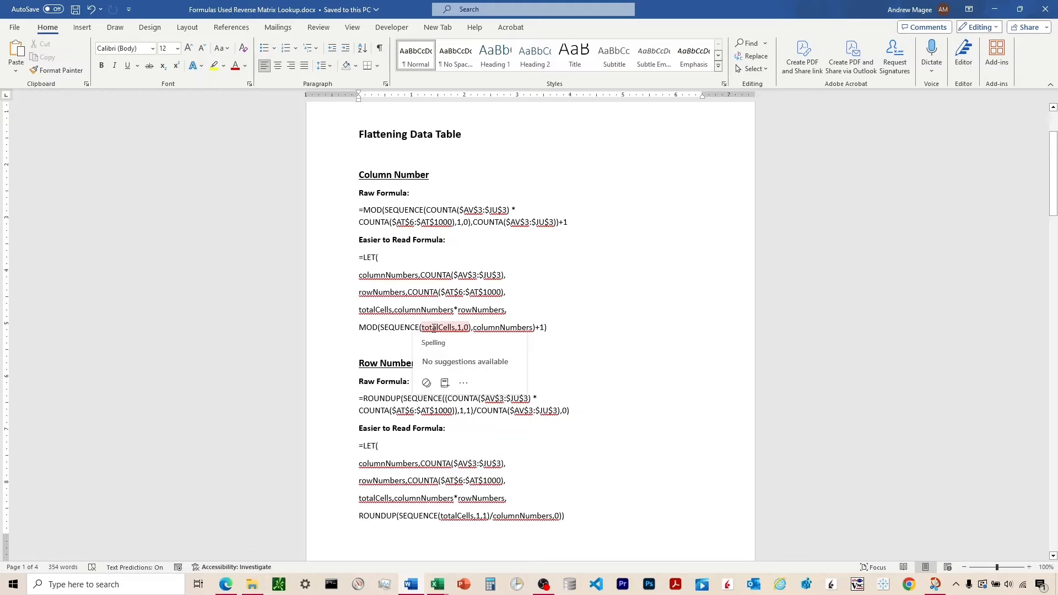
left_click(370, 310)
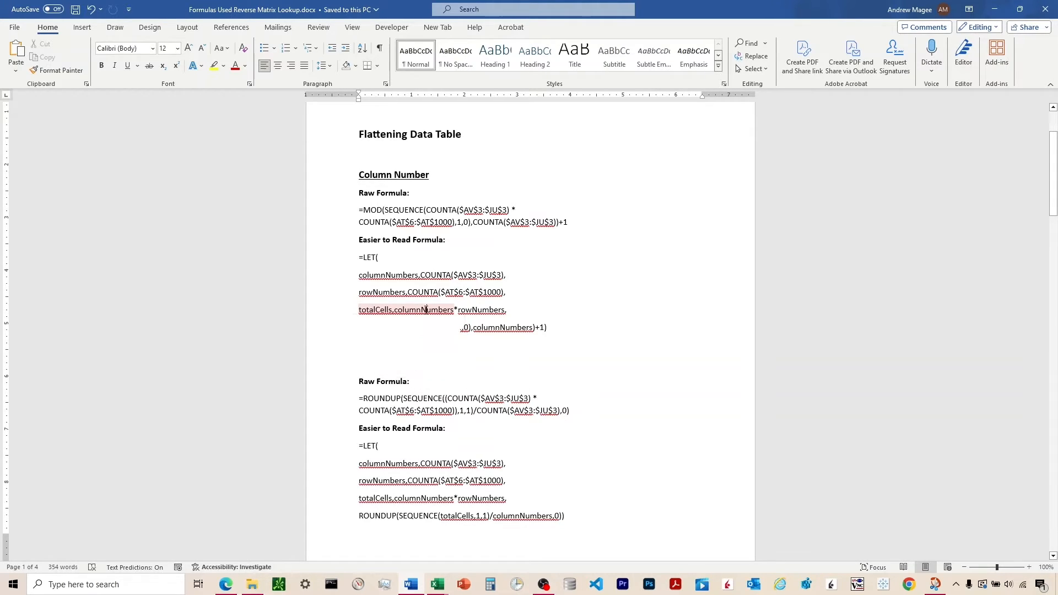
left_click(478, 310)
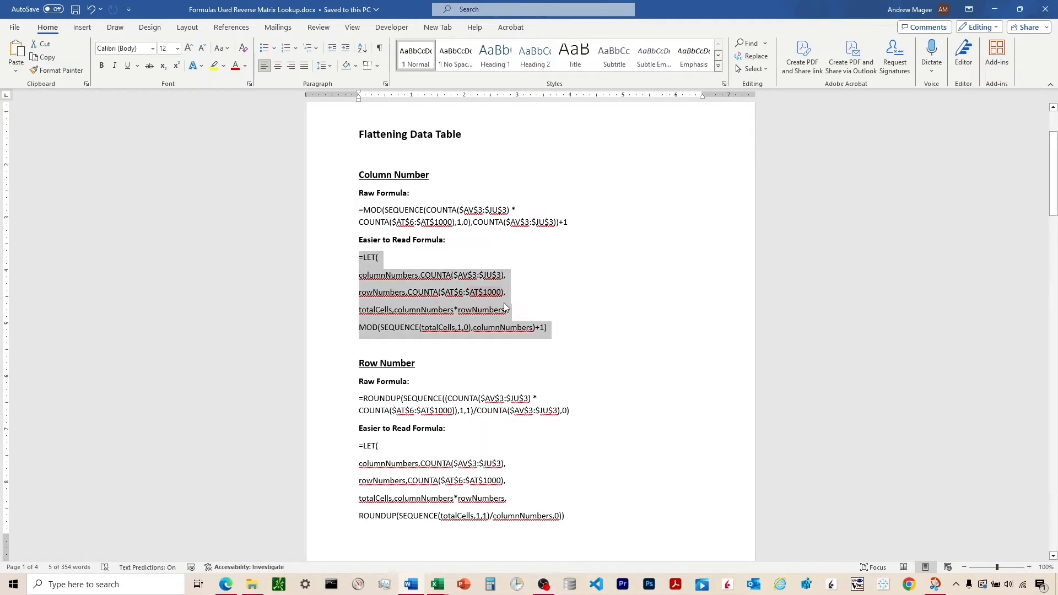
Copy the complete Column Number LET formula from the Word notes and switch to the Excel workbook
left_click(560, 329)
left_click_drag(560, 329, 343, 260)
key("ctrl+c")
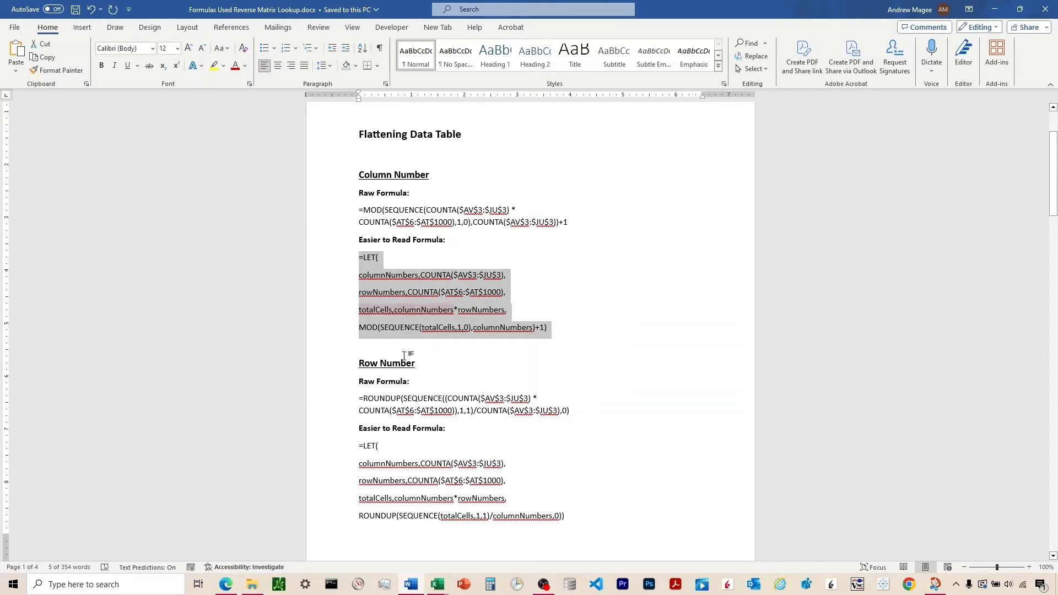
left_click(438, 584)
left_click(495, 551)
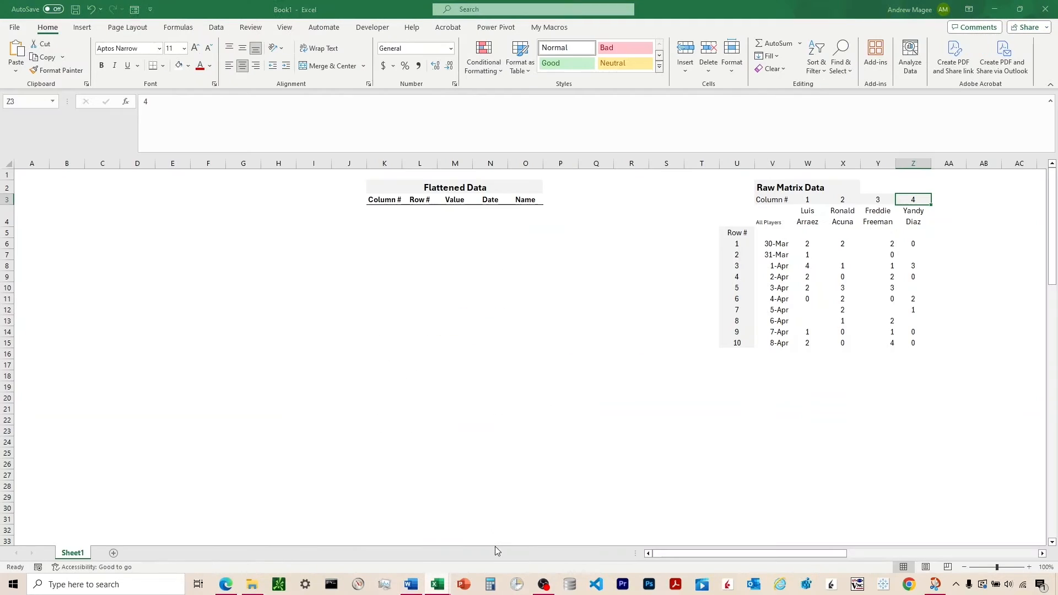
Paste the copied LET formula into C5 as one multi-line formula within the single cell, undoing the paste that spreads over several rows
left_click(108, 231)
key("ctrl+v")
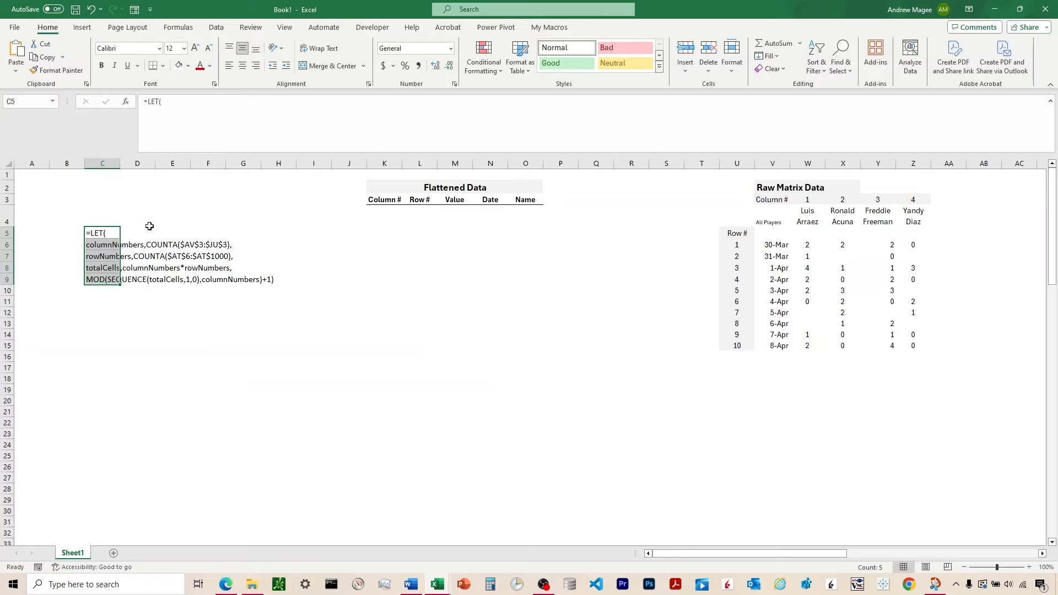
key("ctrl+z")
key("F2")
key("ctrl+v")
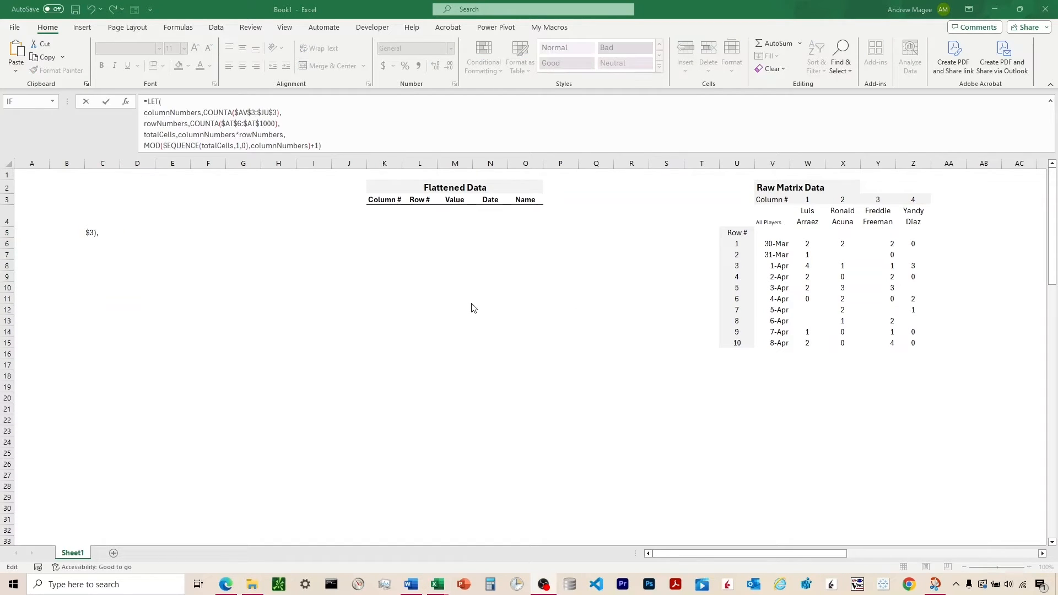
Replace the columnNumbers COUNTA range in the C5 formula with the absolute reference $W$3:$Z$3
left_click(276, 112)
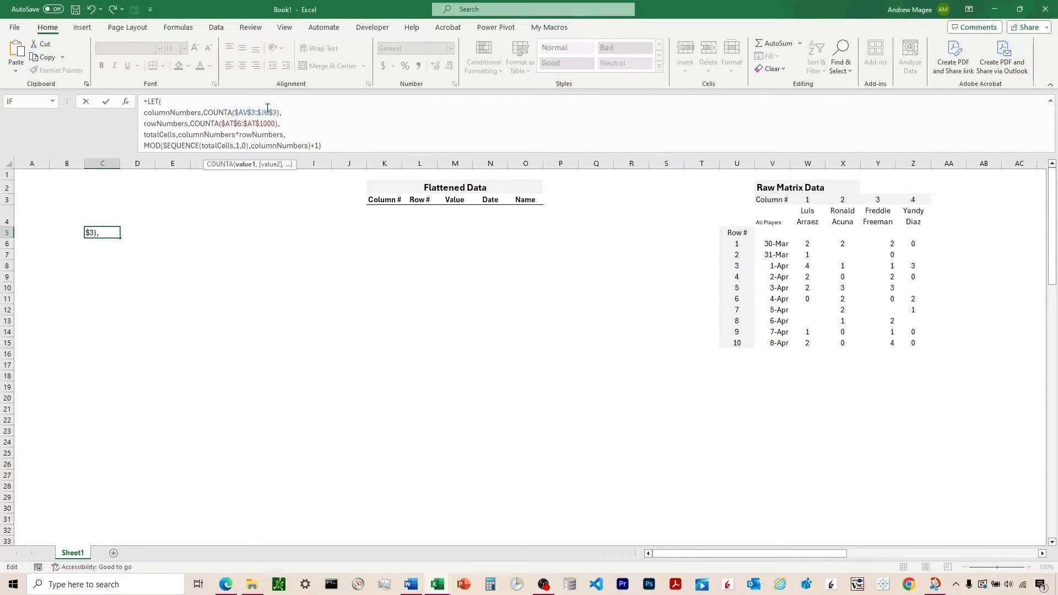
key("BackSpace")
key("BackSpace")
key("BackSpace")
key("BackSpace")
key("BackSpace")
key("BackSpace")
key("BackSpace")
key("BackSpace")
key("BackSpace")
key("BackSpace")
key("BackSpace")
left_click_drag(807, 199, 911, 198)
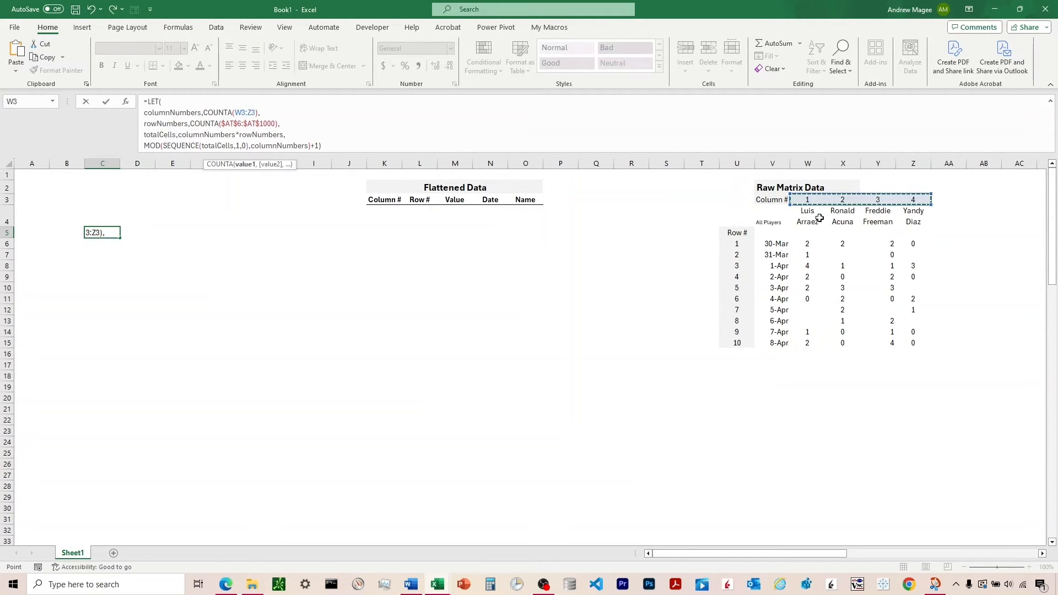
left_click_drag(805, 216, 913, 216)
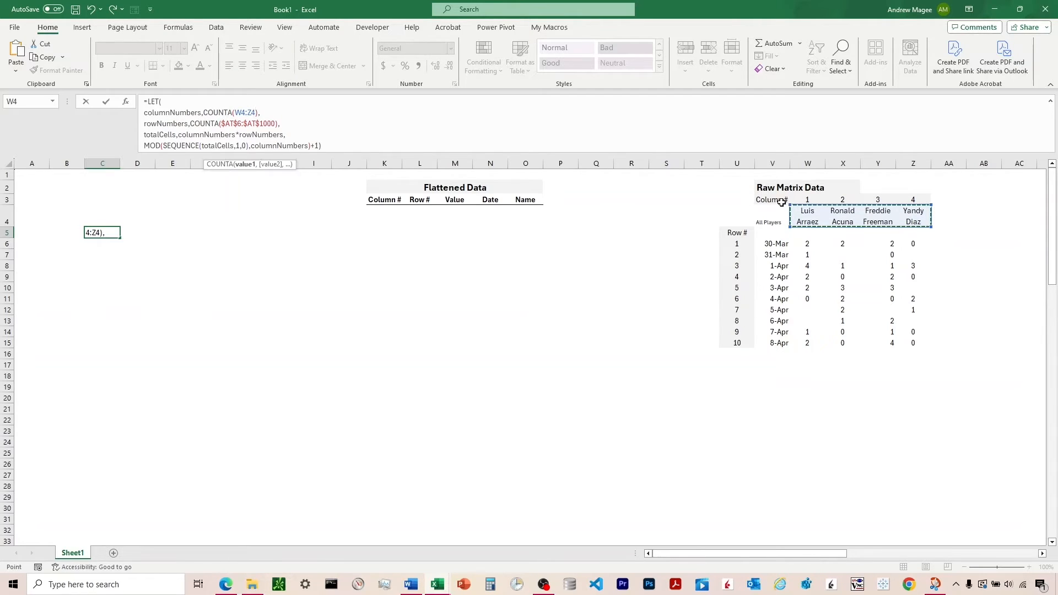
left_click_drag(802, 200, 870, 199)
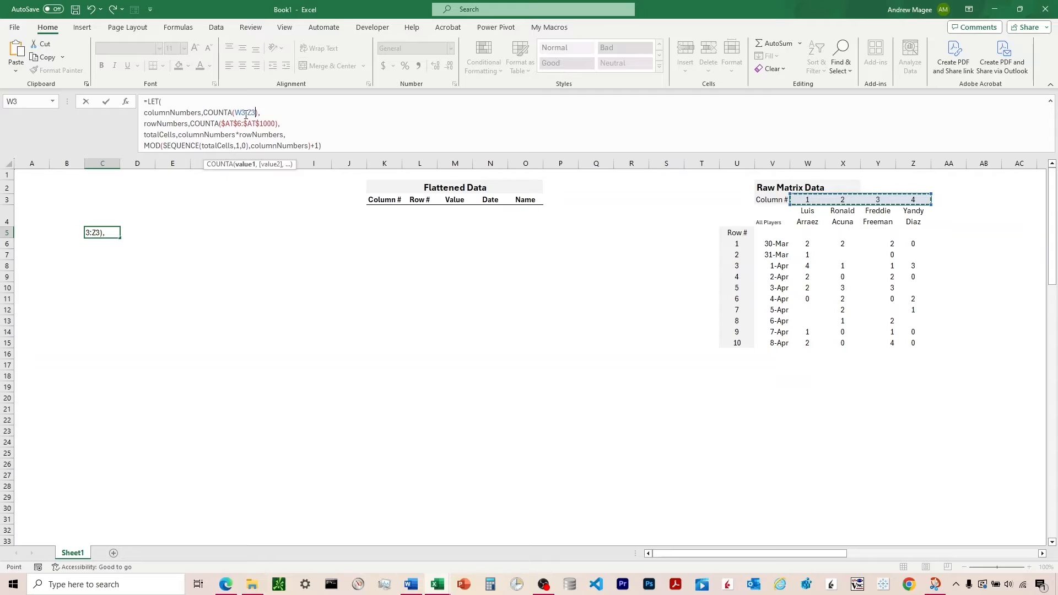
key("F4")
Replace the rowNumbers COUNTA range with the absolute reference $U$6:$U$15 and enter the formula in C5
left_click_drag(223, 125, 285, 123)
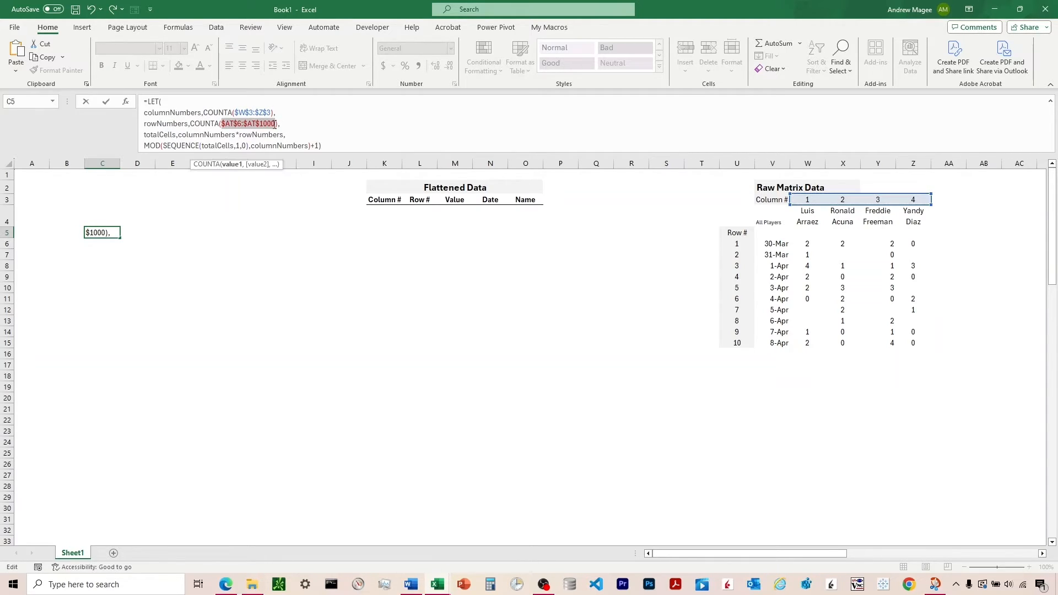
key("Delete")
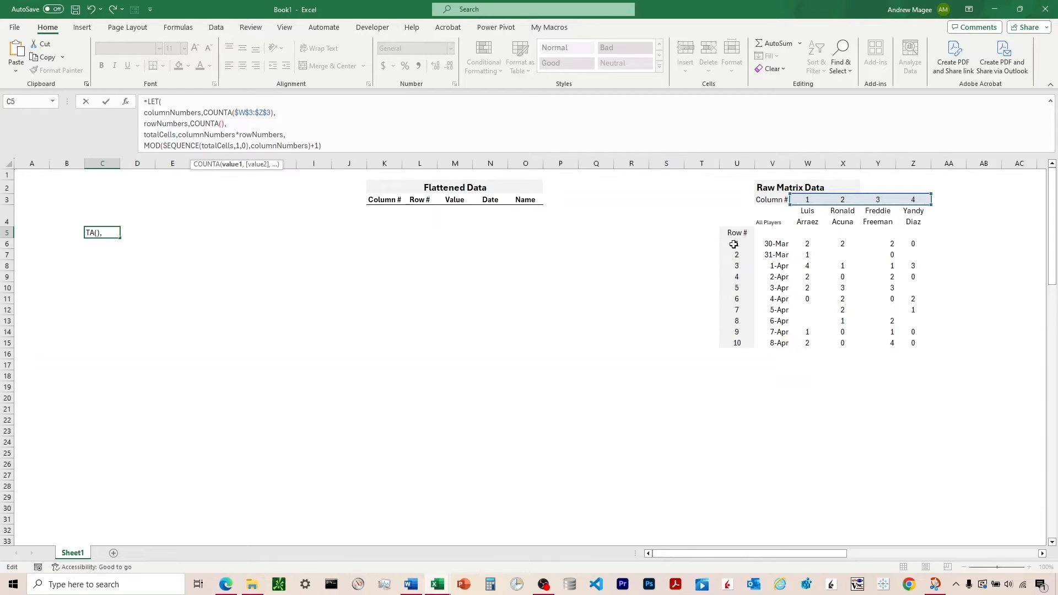
left_click_drag(734, 244, 737, 344)
key("F4")
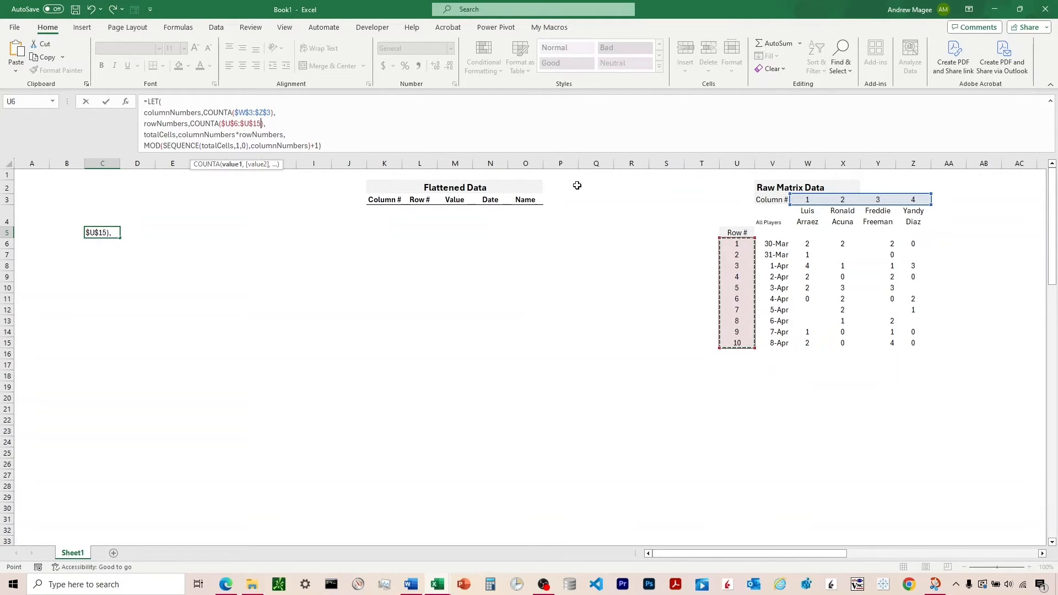
key("Return")
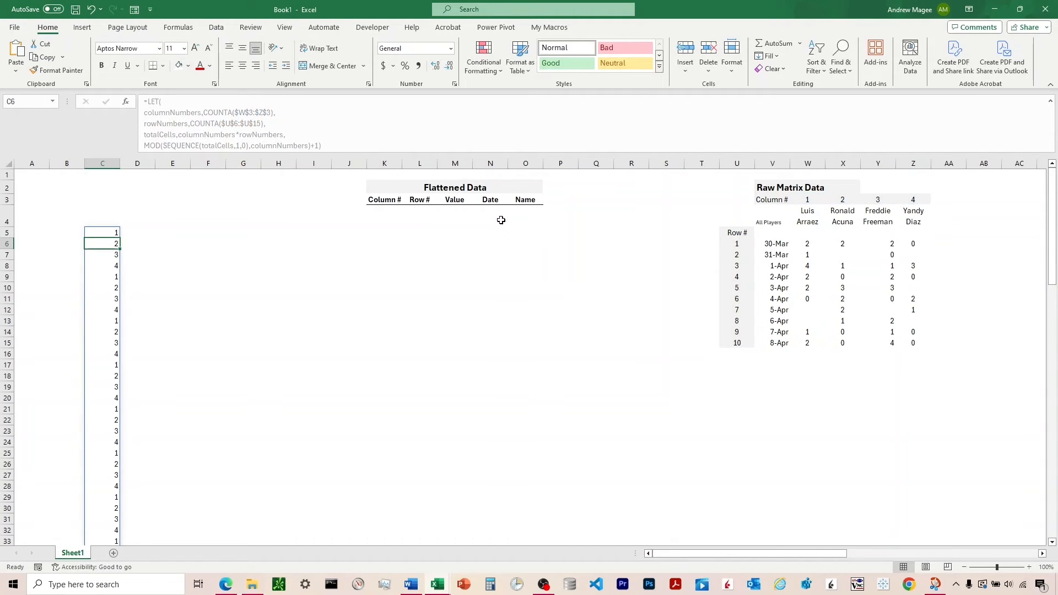
Apply a light grey fill to the matrix's Column # row from W3 to AH3
left_click(834, 217)
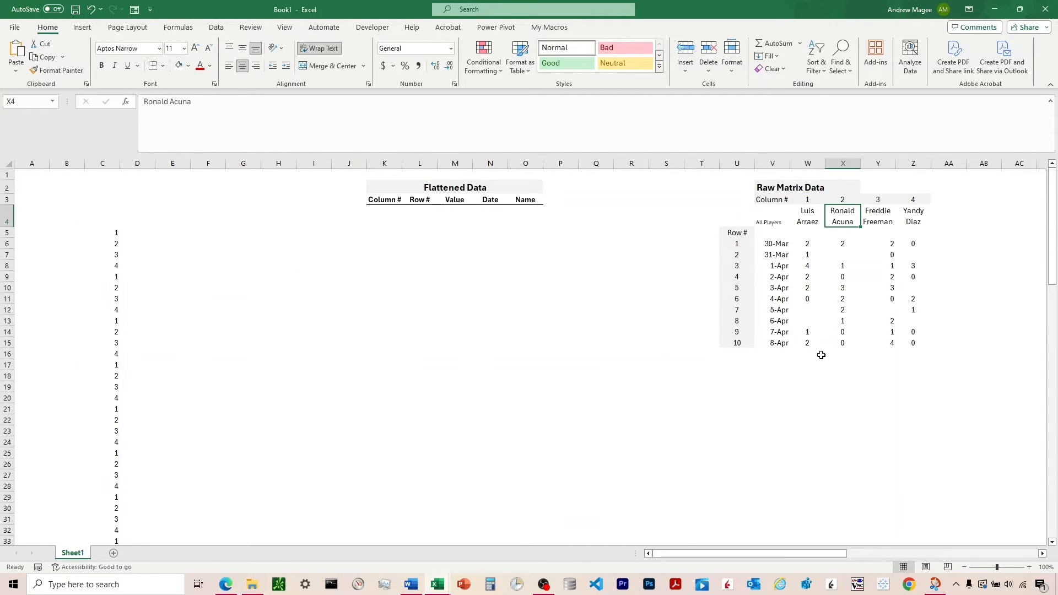
left_click_drag(801, 552, 837, 552)
left_click_drag(625, 201, 1025, 199)
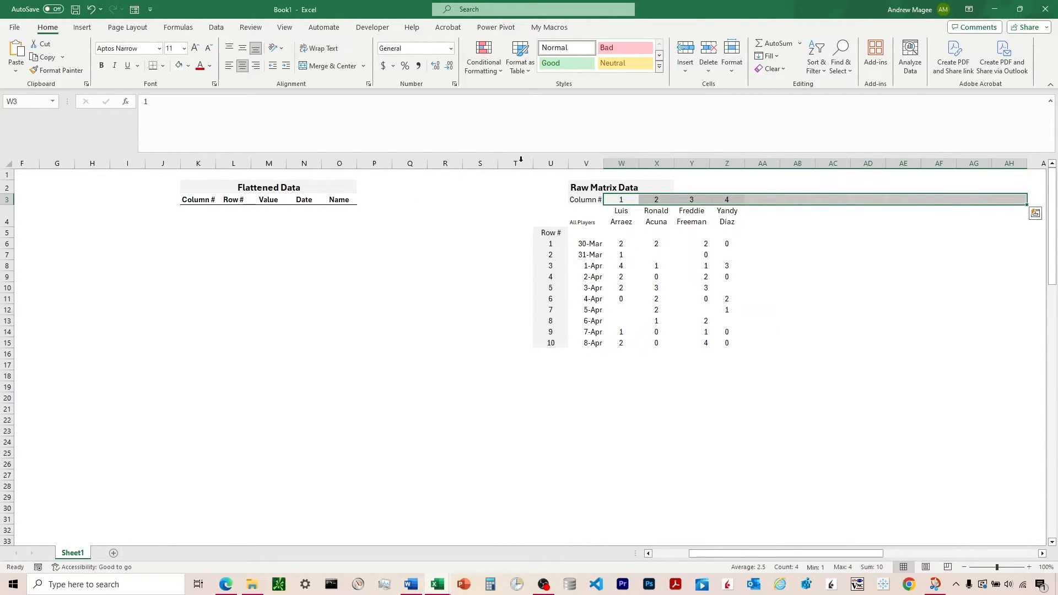
left_click(188, 66)
left_click(178, 110)
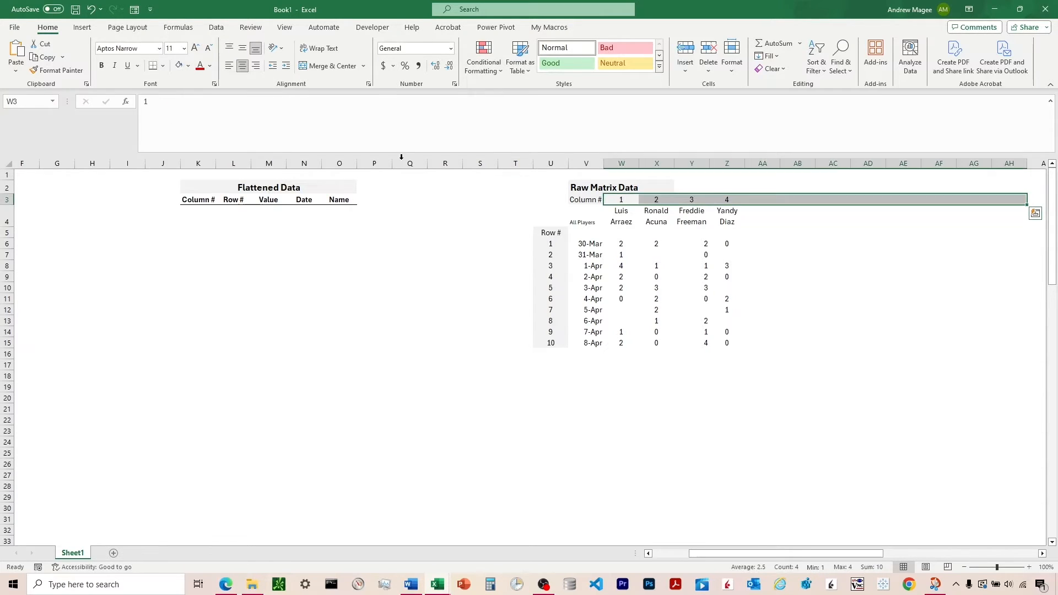
Apply the light grey fill to the matrix's Row # column from U6 to U21
left_click(856, 203)
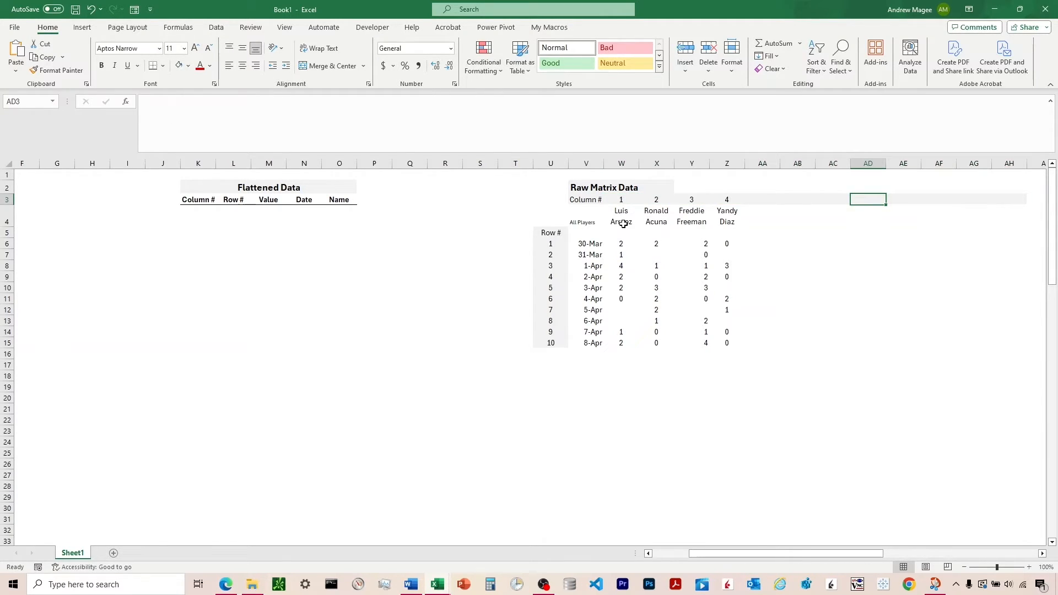
left_click(550, 244)
left_click_drag(550, 244, 546, 409)
left_click(181, 65)
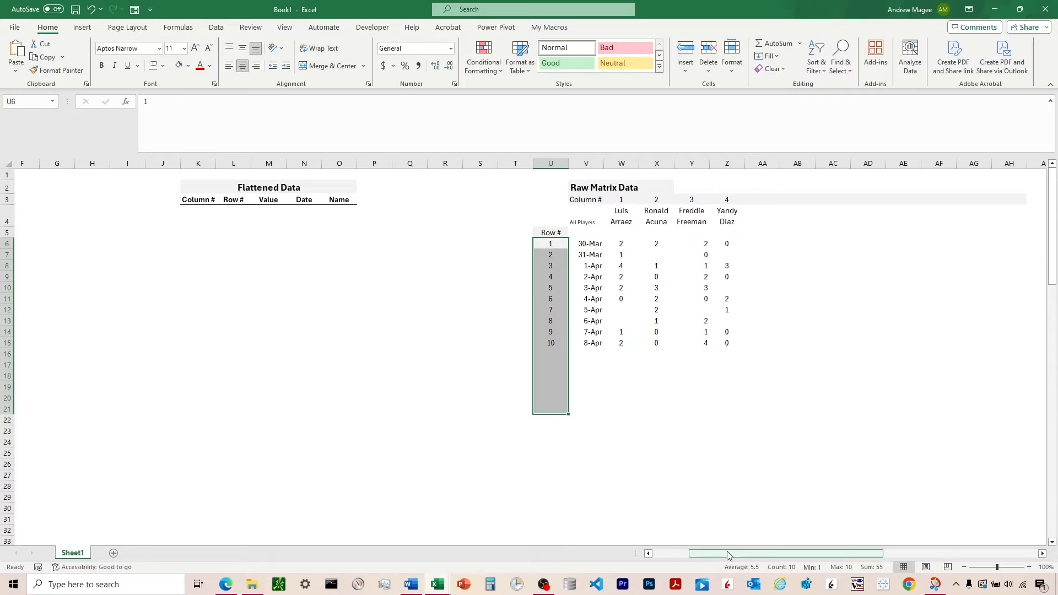
Set the columnNumbers COUNTA range in the C5 formula to the absolute reference $W$3:$AH$3
left_click_drag(727, 551, 691, 551)
left_click(116, 235)
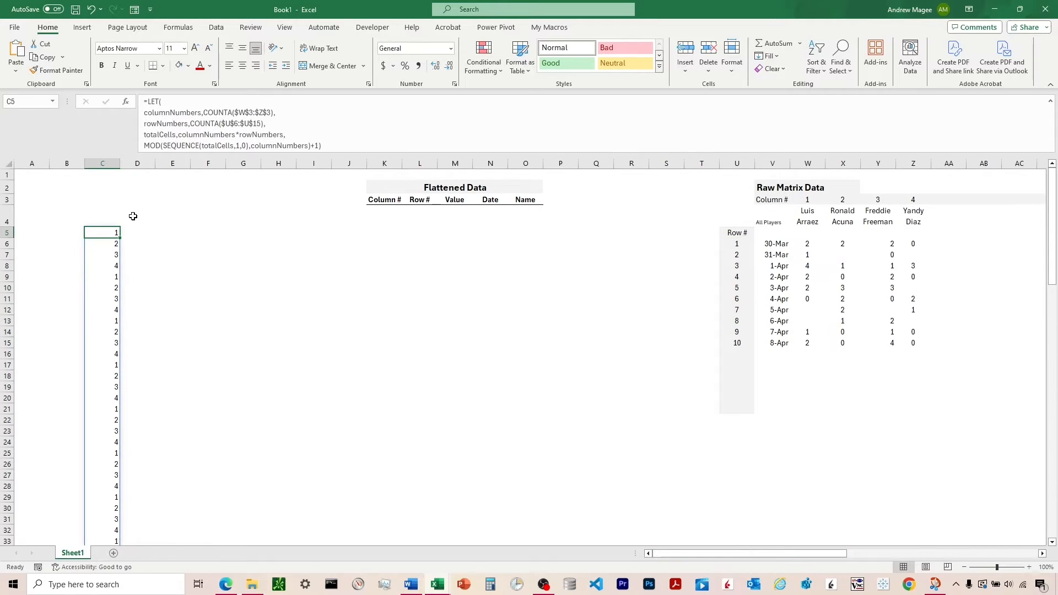
left_click(271, 112)
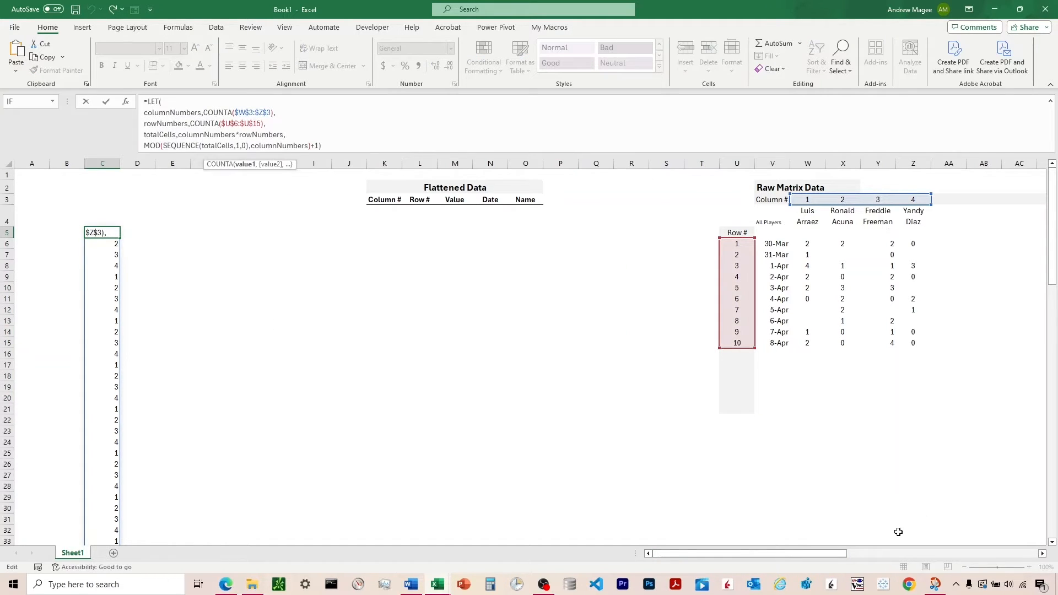
left_click_drag(835, 552, 887, 546)
left_click_drag(661, 204, 939, 204)
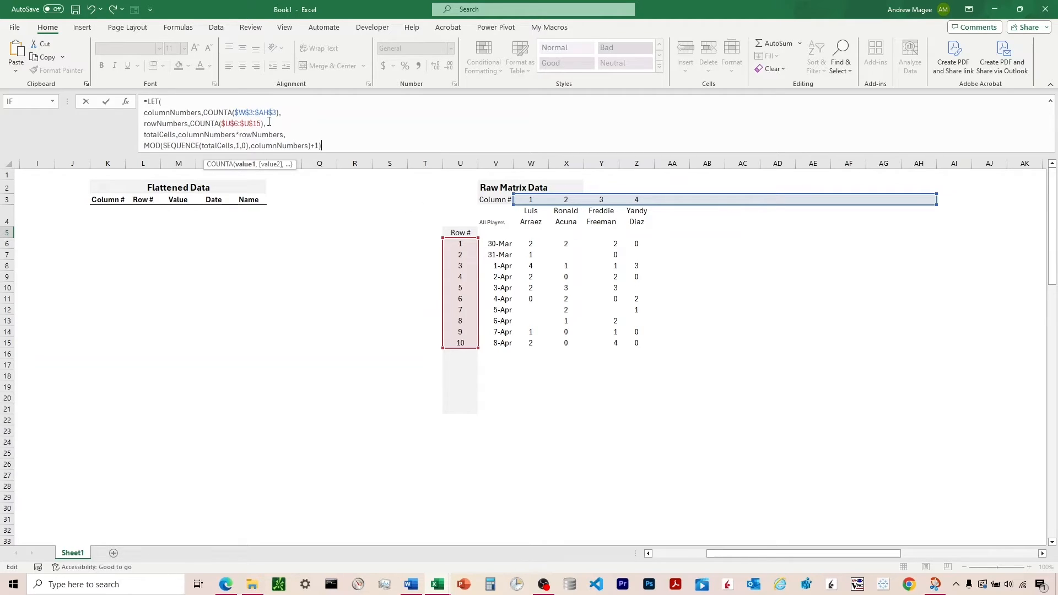
Replace the rowNumbers COUNTA range in the C5 formula with the absolute reference $U$6:$U$21 and enter it
left_click_drag(261, 125, 222, 127)
key("BackSpace")
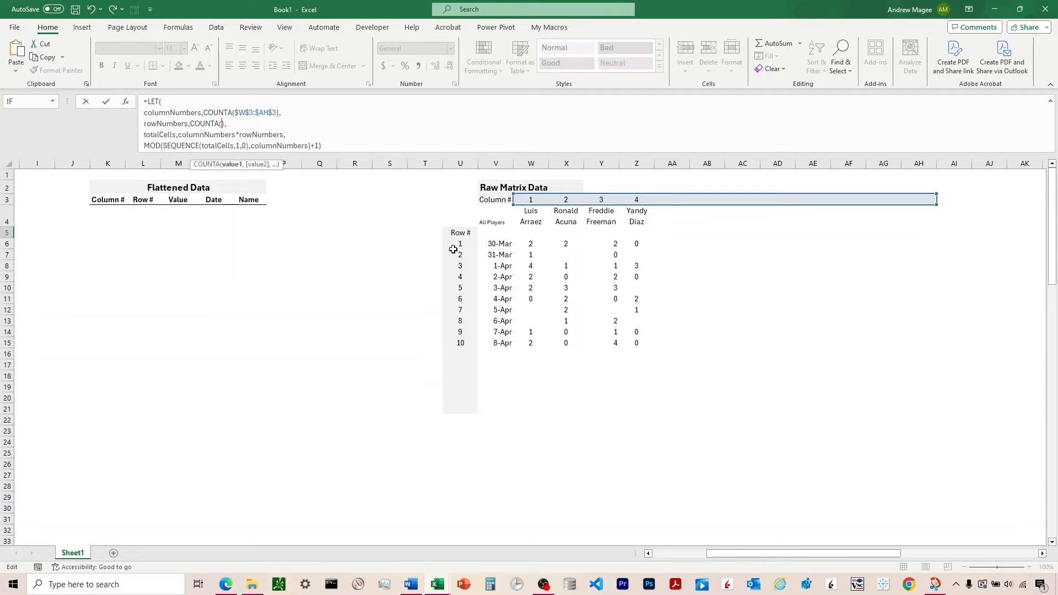
left_click_drag(453, 249, 465, 412)
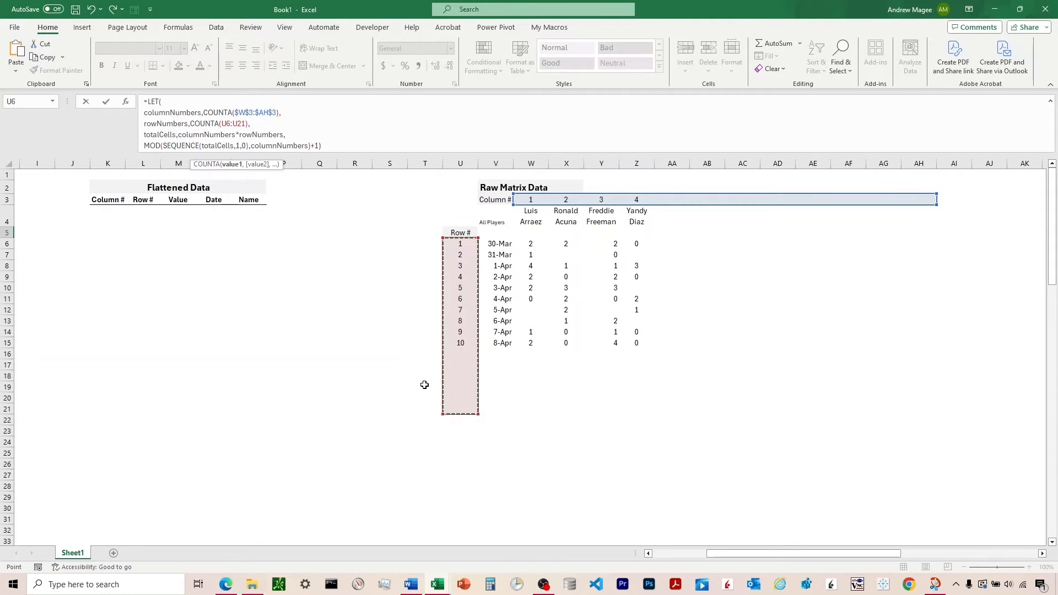
key("F4")
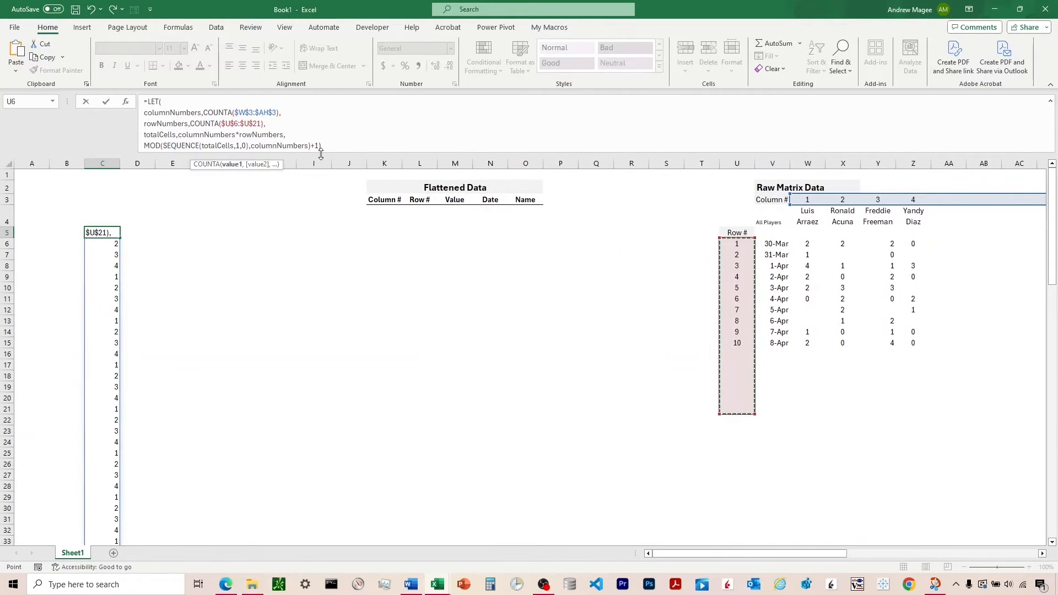
key("Return")
Move the whole LET formula out of C5 into K4, under the Column # header of the Flattened Data table
left_click(107, 232)
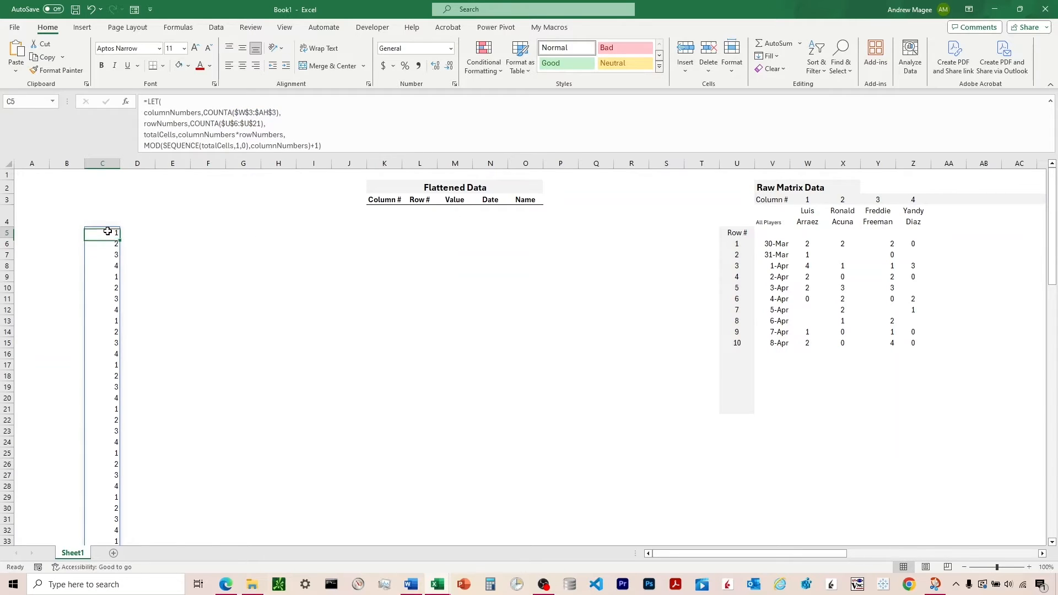
left_click(342, 136)
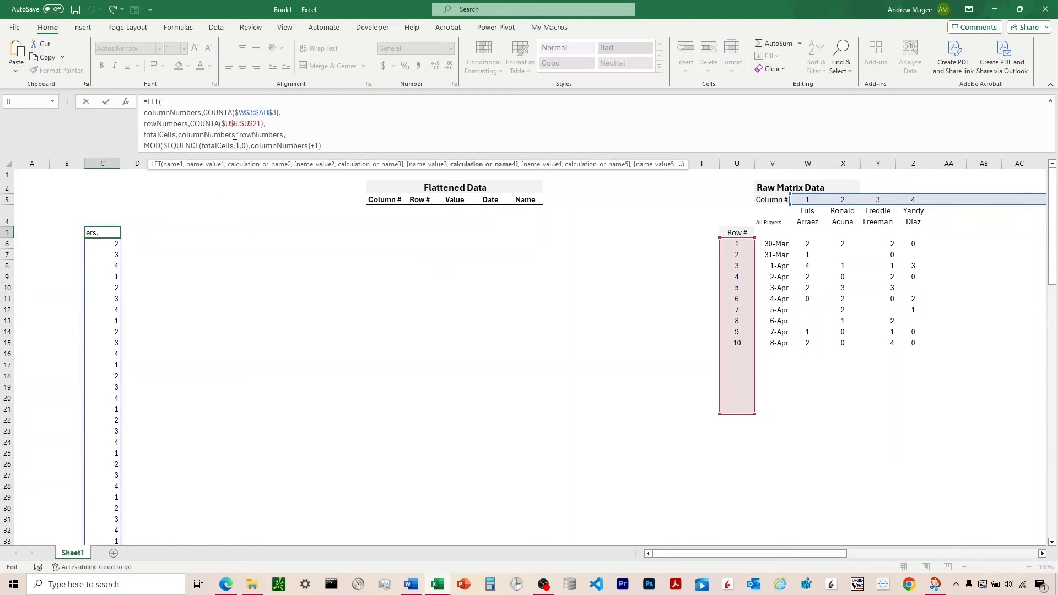
left_click(210, 146)
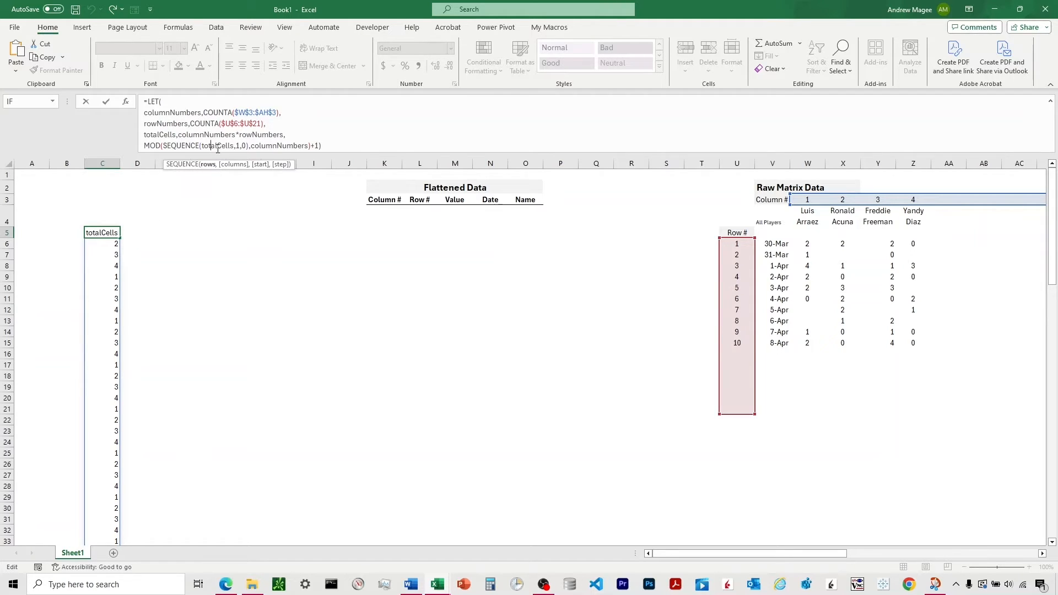
left_click(290, 145)
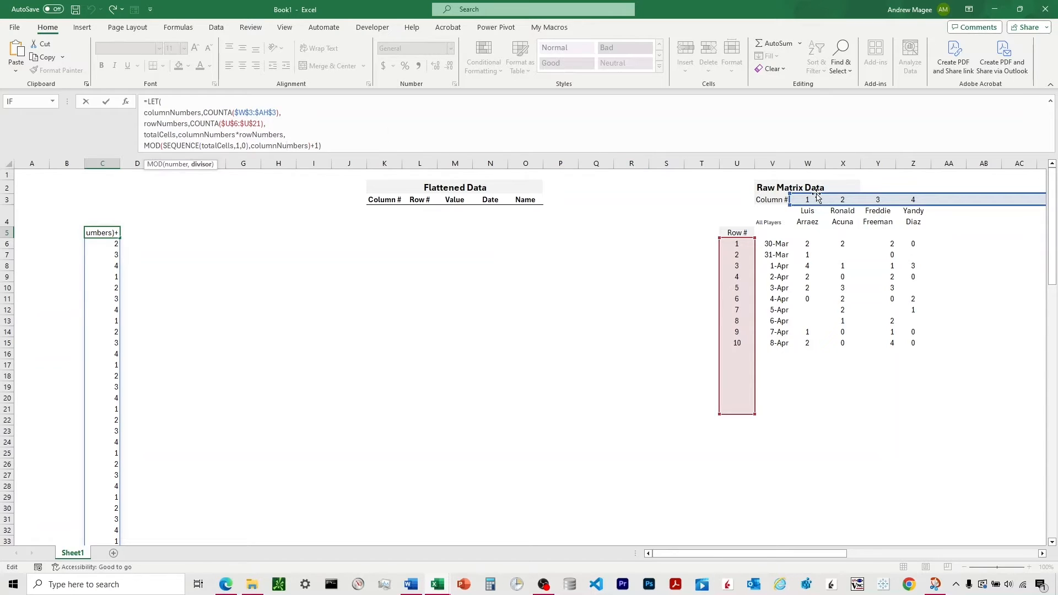
left_click(259, 146)
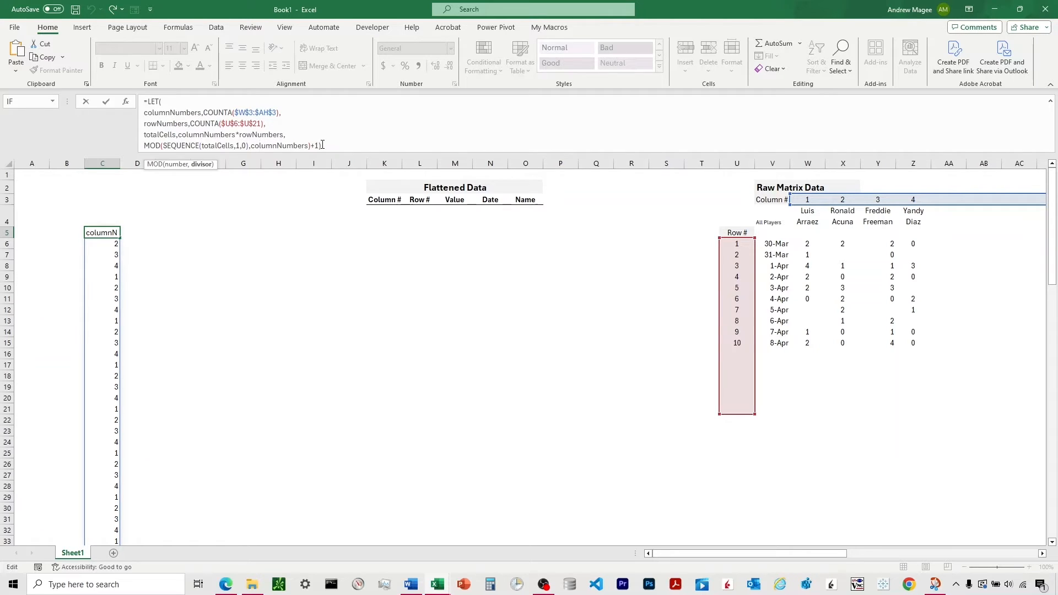
left_click_drag(322, 145, 94, 105)
key("ctrl+c")
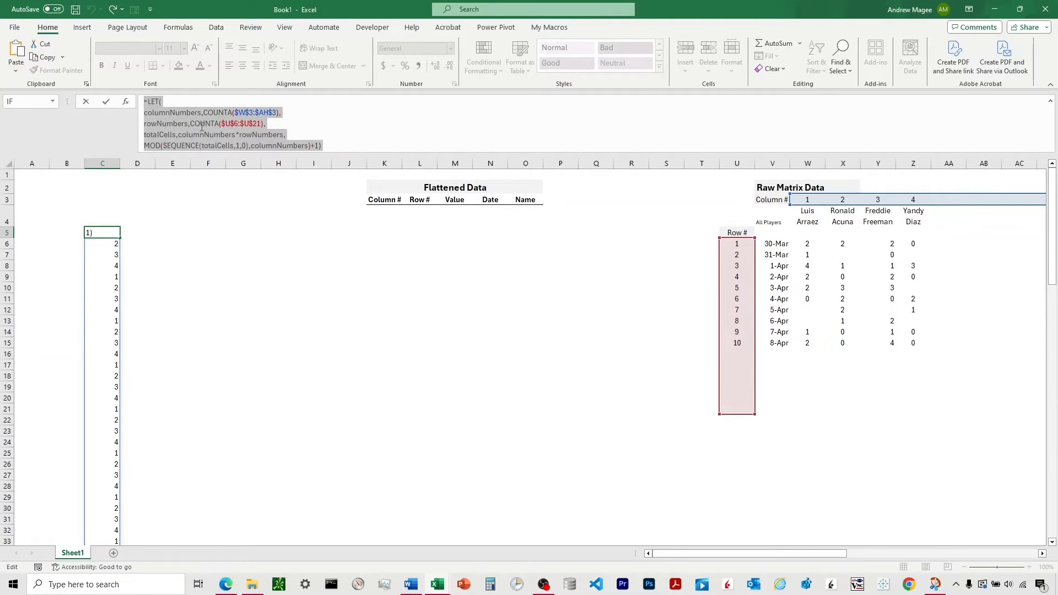
key("BackSpace")
left_click(380, 213)
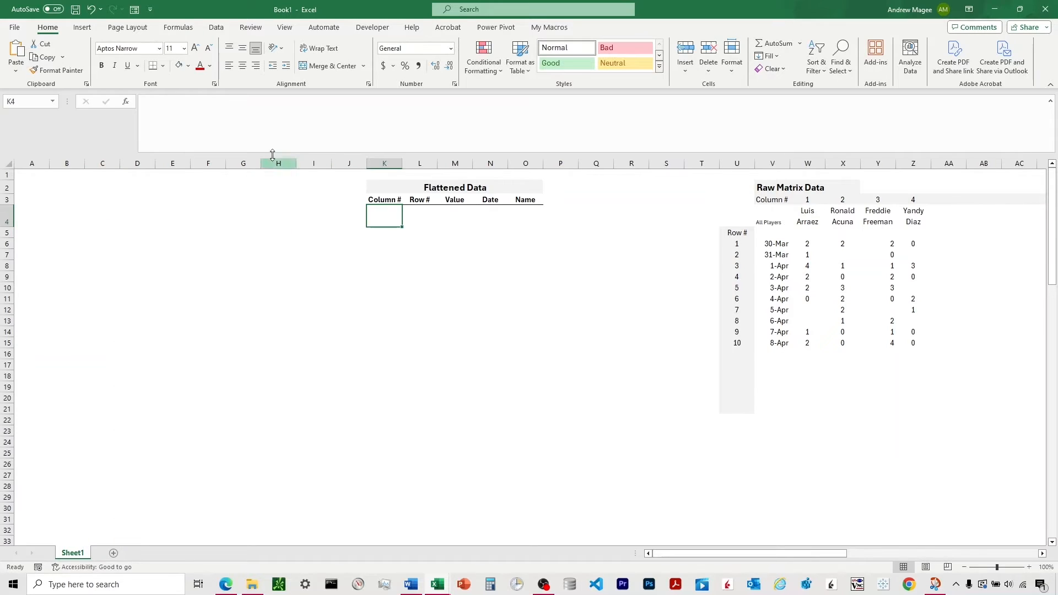
left_click(234, 142)
key("ctrl+v")
key("Return")
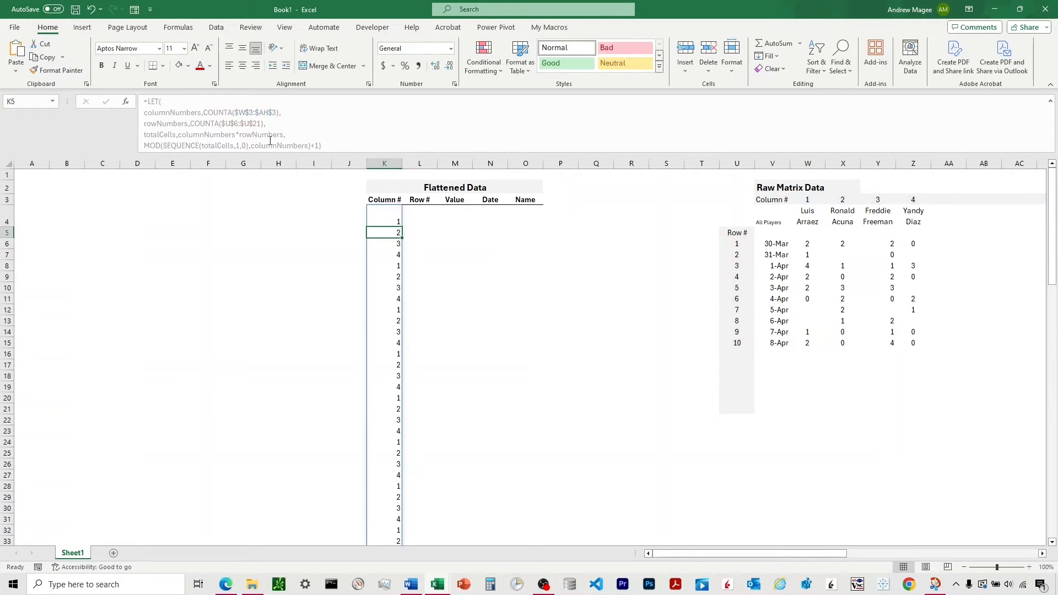
Move the Flattened Data title, headers and formula row (K2:O4) down one row so the block starts at K3
left_click(386, 217)
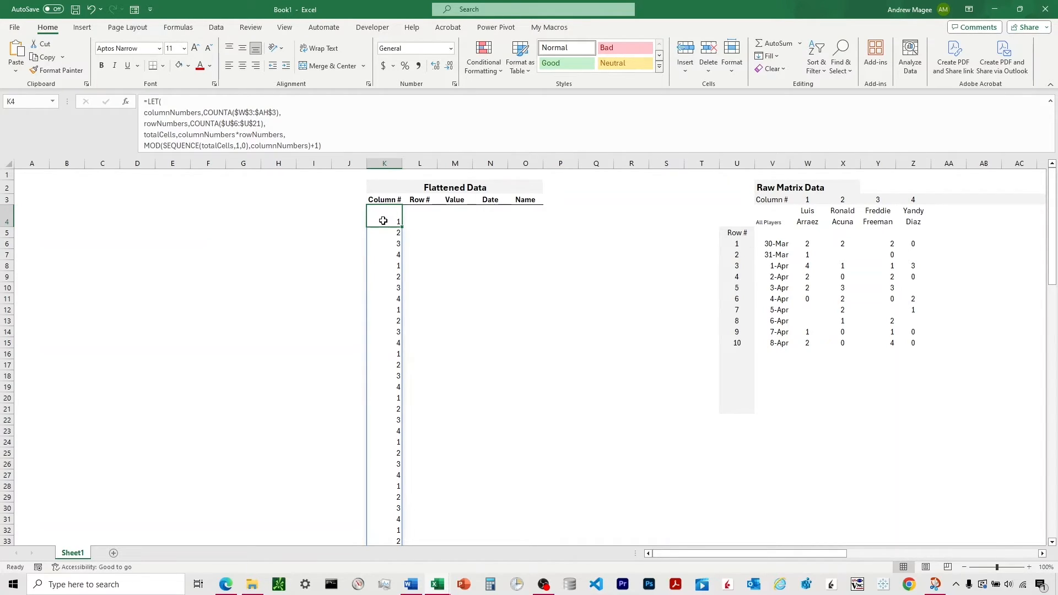
left_click_drag(378, 187, 405, 216)
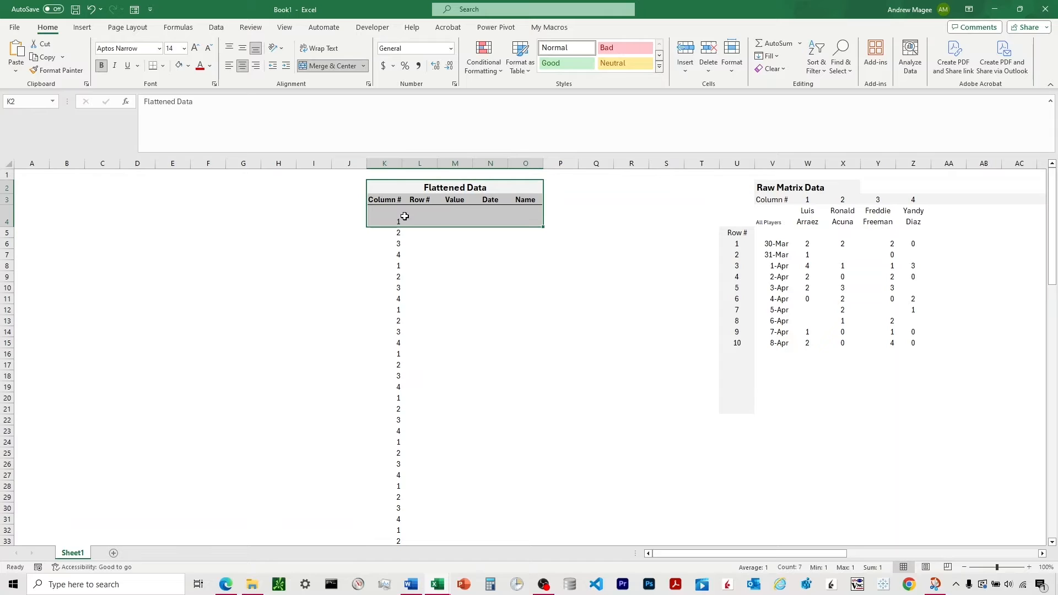
key("ctrl+c")
left_click(384, 198)
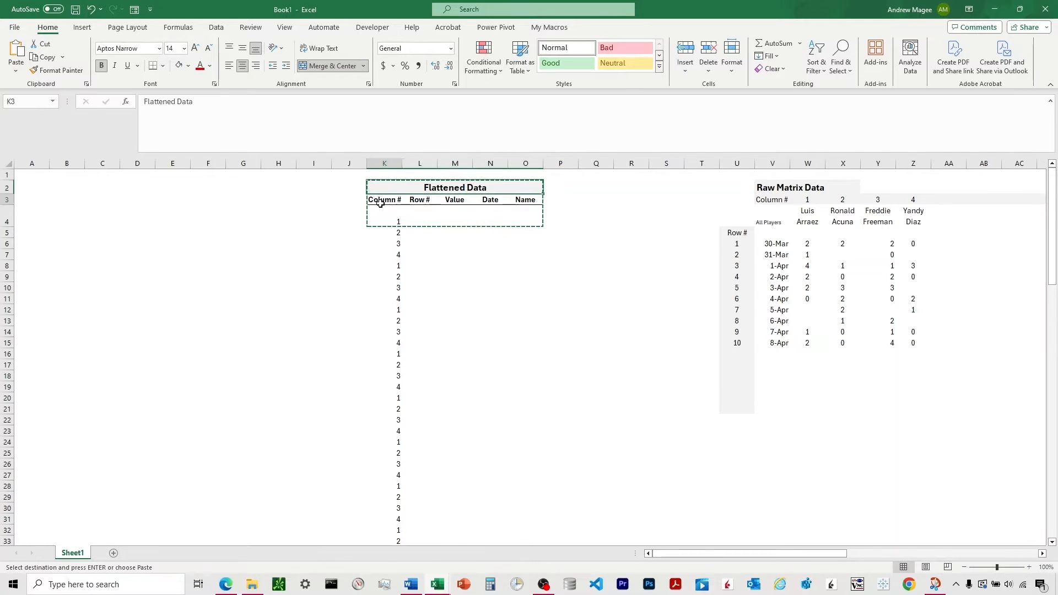
key("Return")
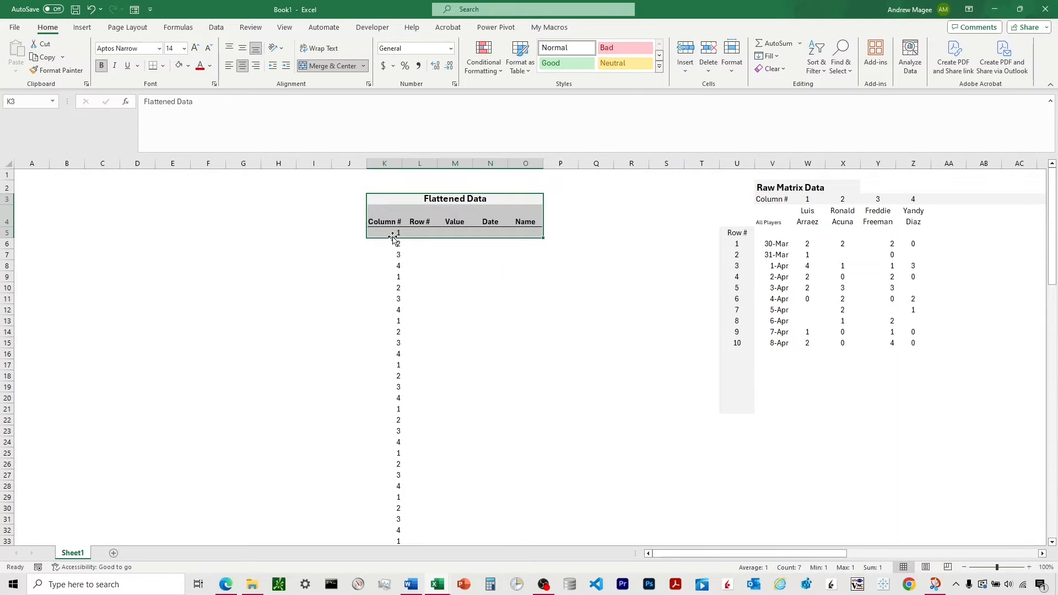
left_click(393, 235)
left_click(398, 218)
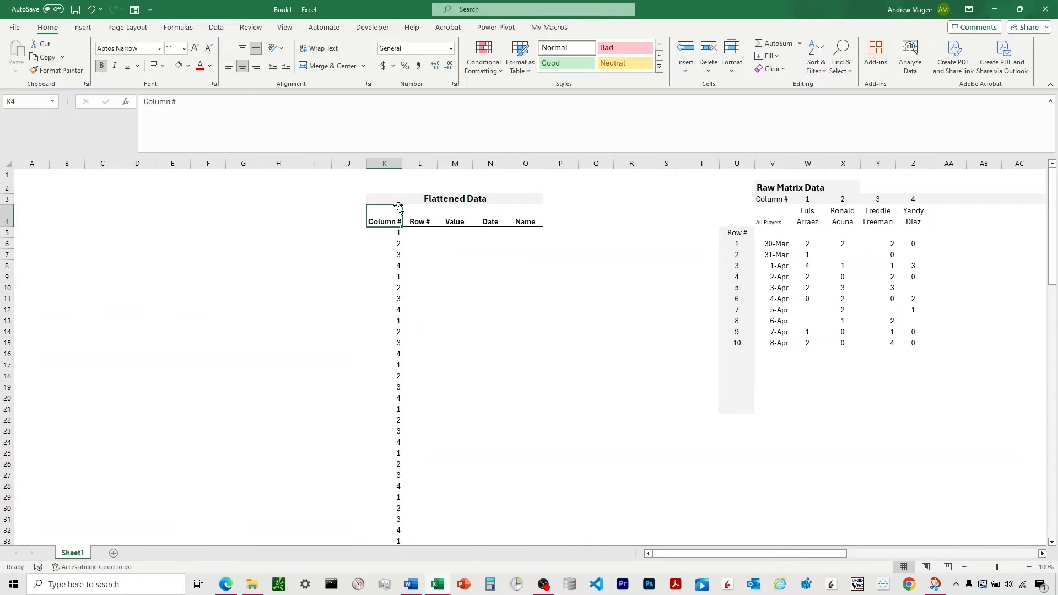
left_click(387, 233)
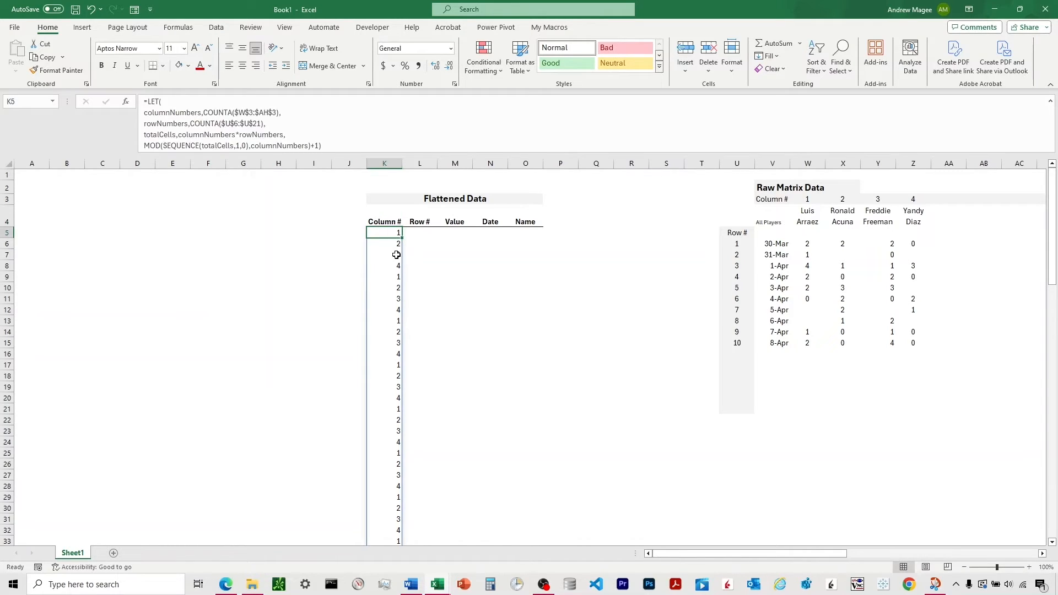
left_click(8, 222)
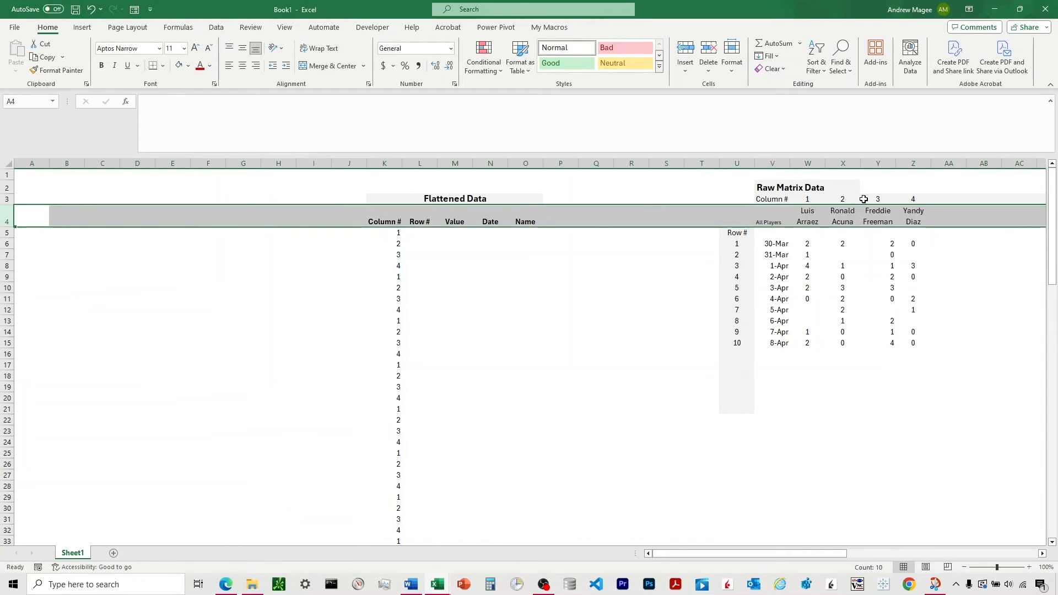
left_click_drag(805, 221, 923, 216)
left_click(398, 231)
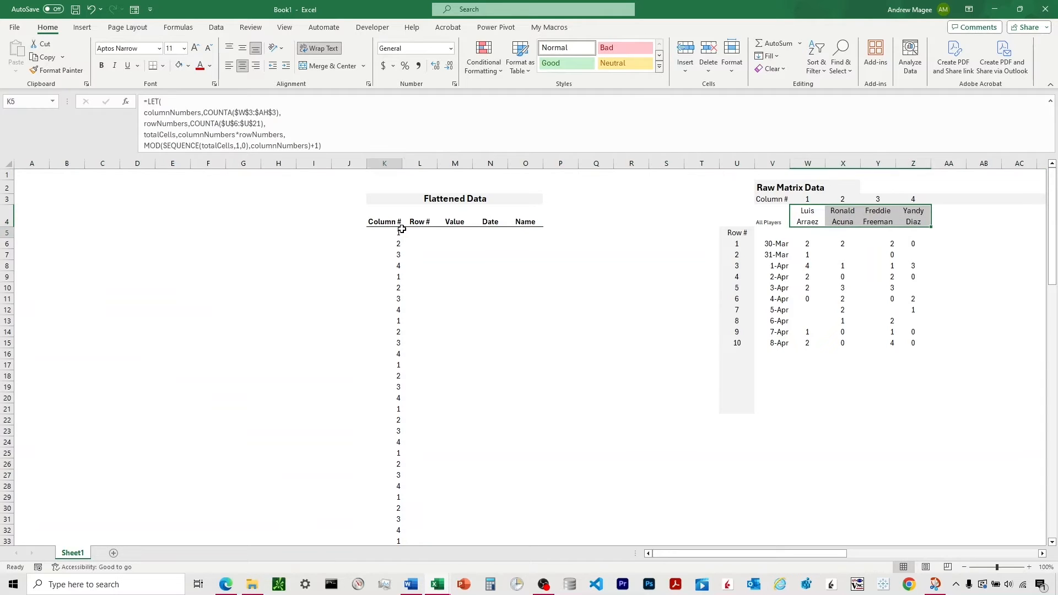
Switch to the Word notes and copy the easier-to-read LET formula under Row Number
left_click(425, 237)
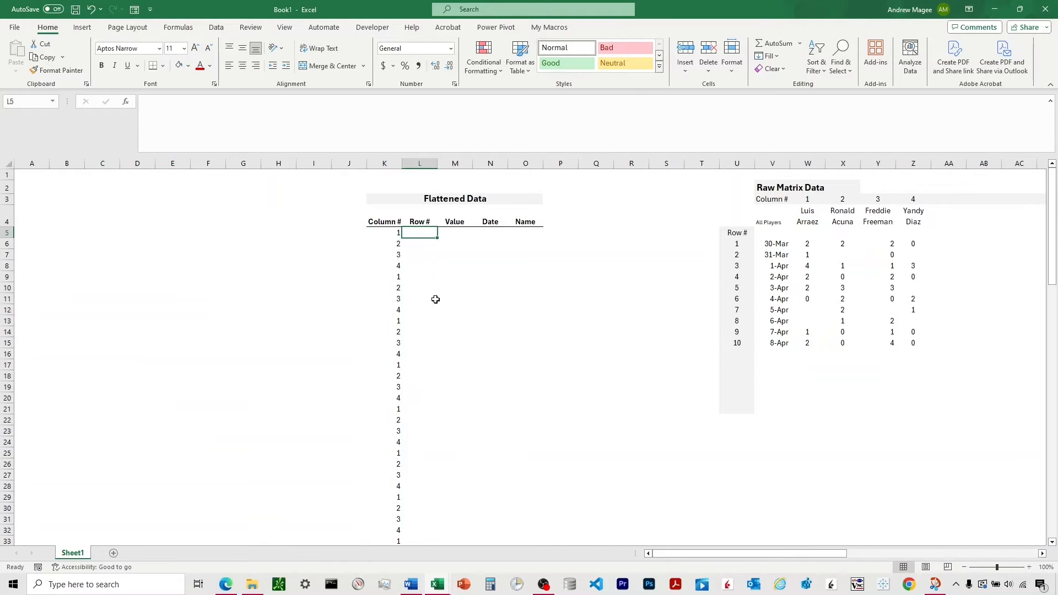
left_click(413, 586)
scroll(583, 435, "down", 3)
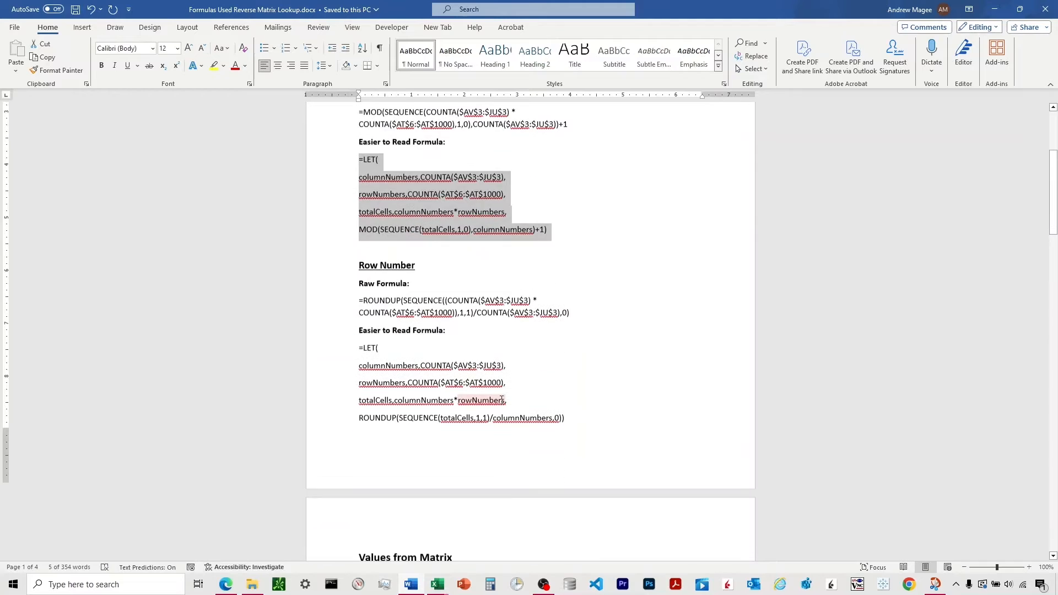
left_click(582, 435)
left_click_drag(589, 410, 331, 345)
key("ctrl+c")
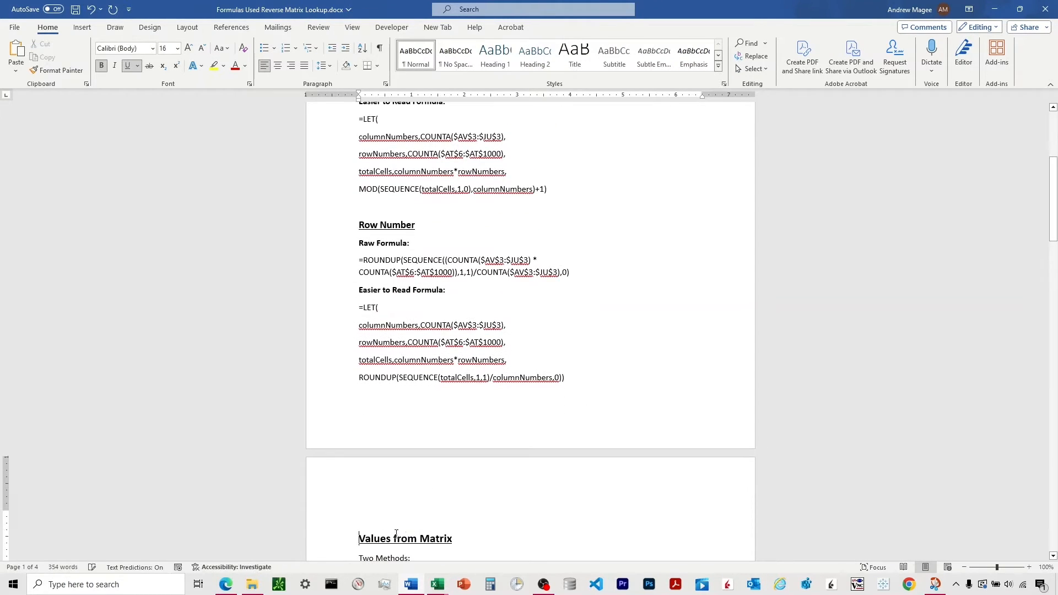
Return to the Book1 workbook in Excel and enter the copied Row Number formula in L5
mouse_move(448, 575)
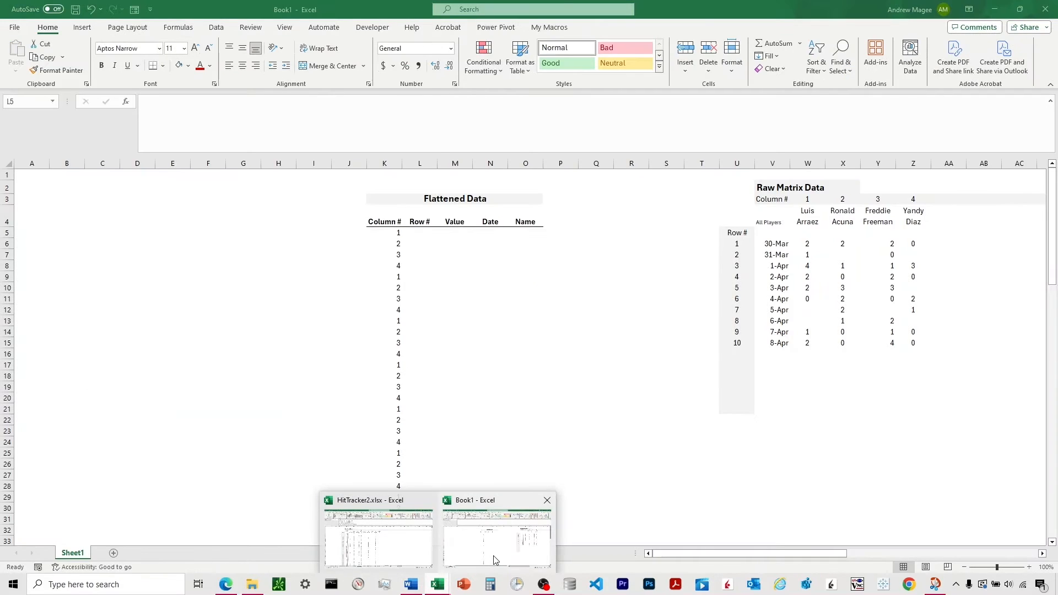
left_click(495, 560)
key("ctrl+v")
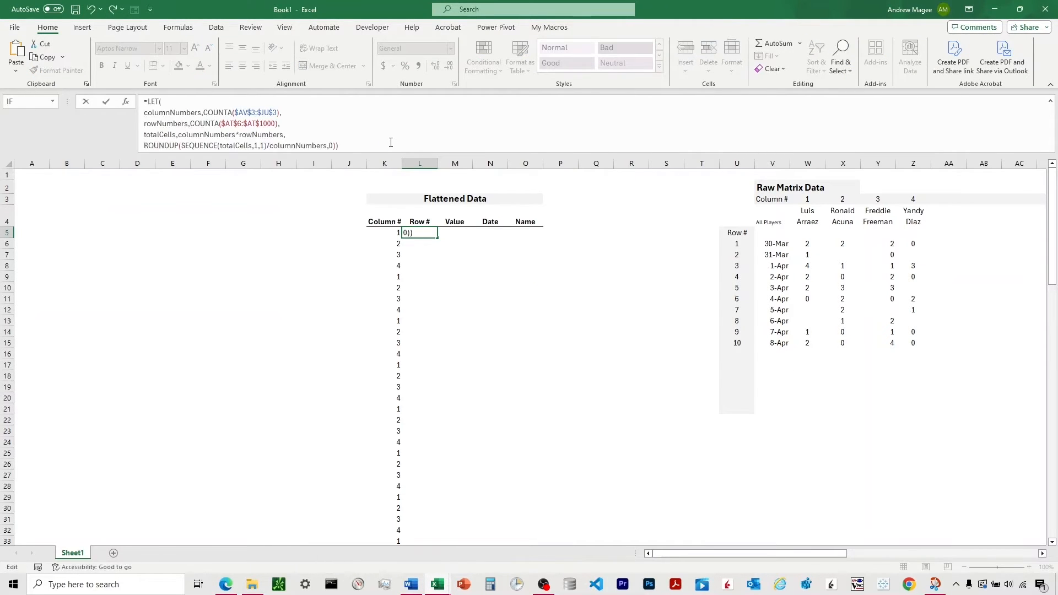
key("Return")
Replace the columnNumbers COUNTA range in the L5 formula with the absolute reference $W$3:$AH$3
left_click(422, 232)
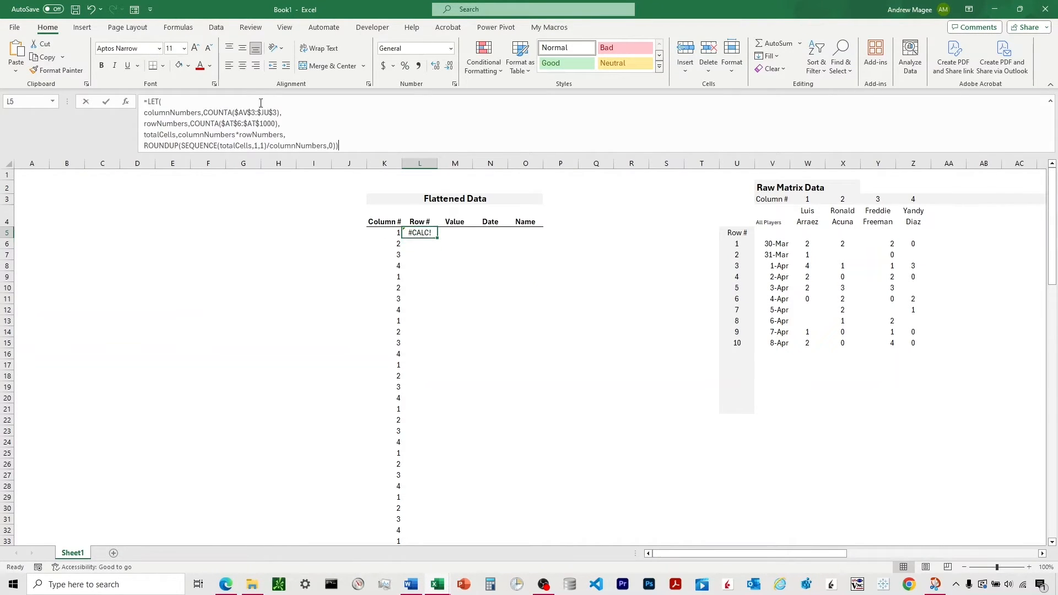
left_click(269, 122)
left_click(277, 113)
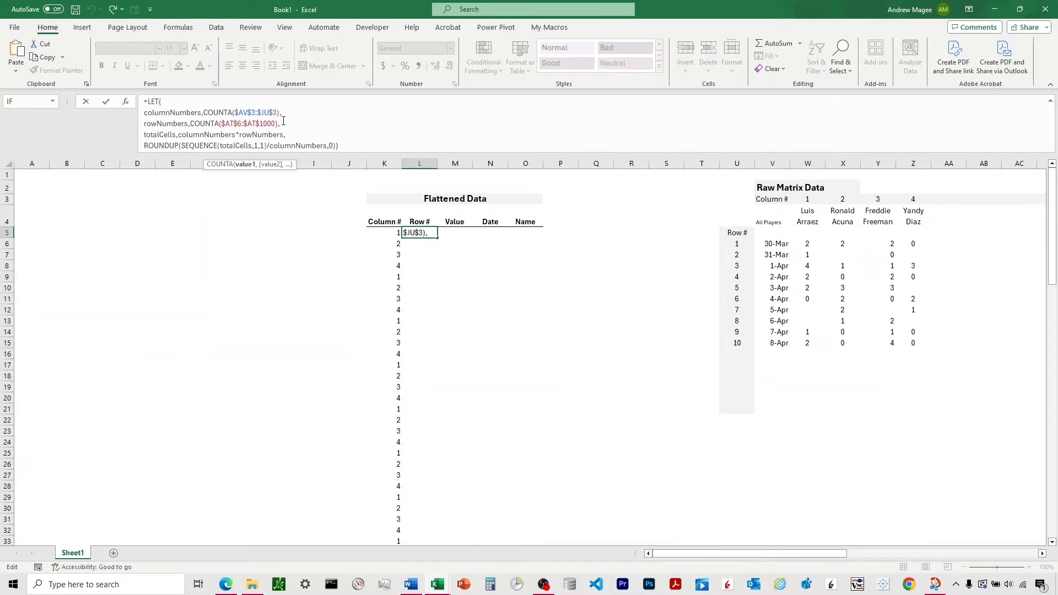
key("BackSpace")
key("BackSpace")
key("BackSpace")
key("BackSpace")
key("BackSpace")
key("BackSpace")
key("BackSpace")
key("BackSpace")
key("BackSpace")
key("BackSpace")
key("BackSpace")
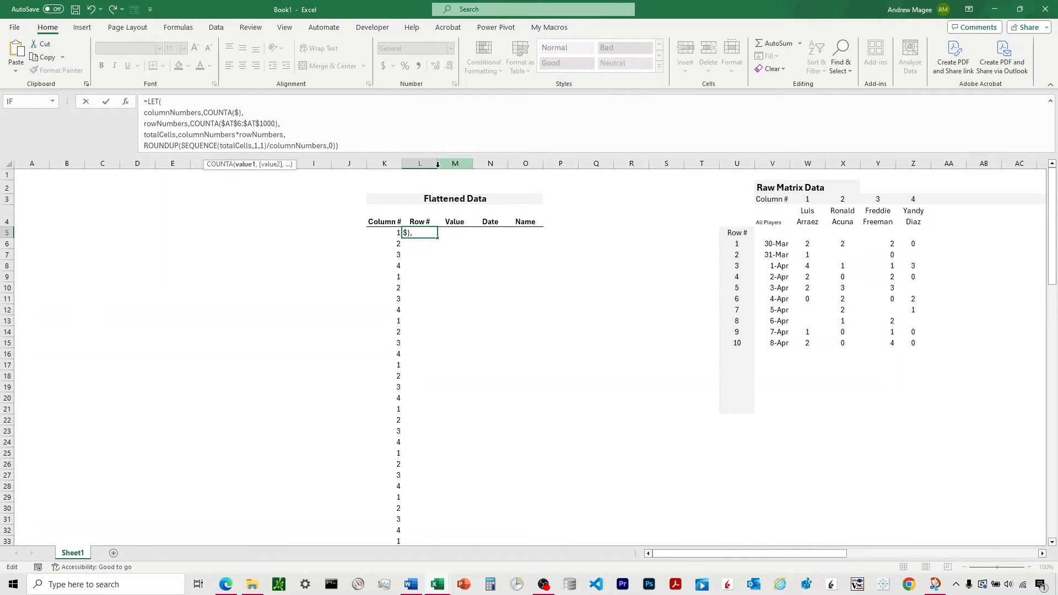
left_click_drag(802, 201, 838, 202)
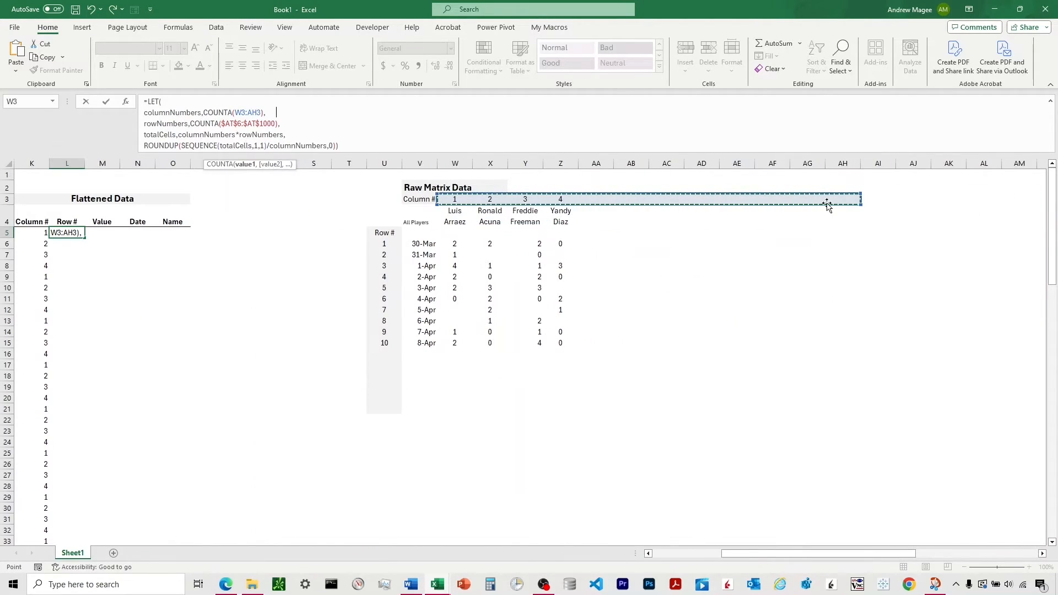
key("F4")
Replace the rowNumbers COUNTA range in the L5 formula with the absolute reference $U$6:$U$21 and commit the formula
left_click(283, 126)
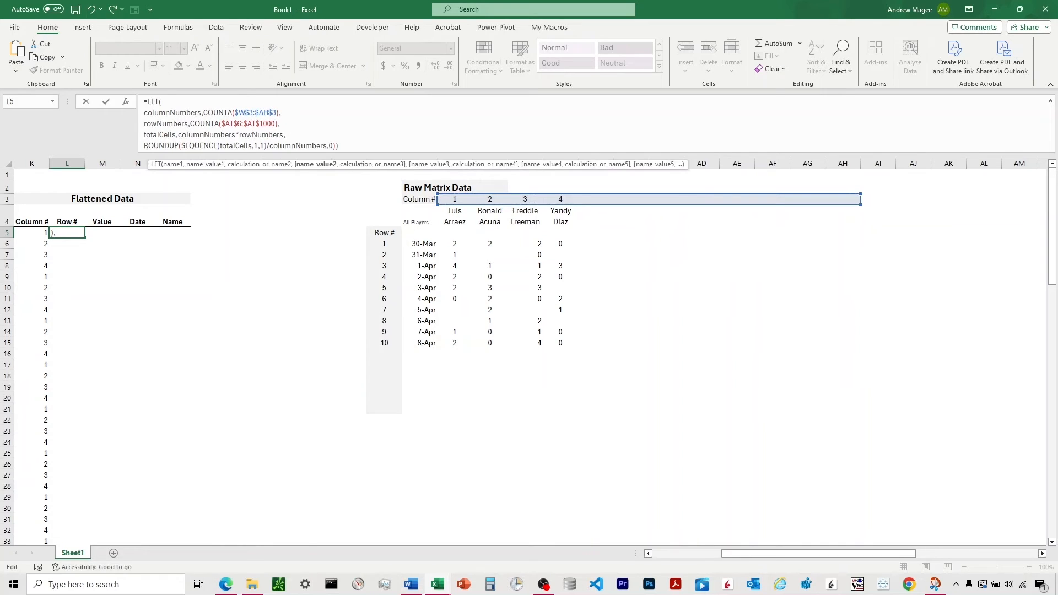
key("BackSpace")
key("BackSpace")
key("BackSpace")
key("BackSpace")
key("BackSpace")
key("BackSpace")
key("BackSpace")
key("BackSpace")
key("BackSpace")
key("BackSpace")
key("BackSpace")
key("BackSpace")
key("BackSpace")
key("BackSpace")
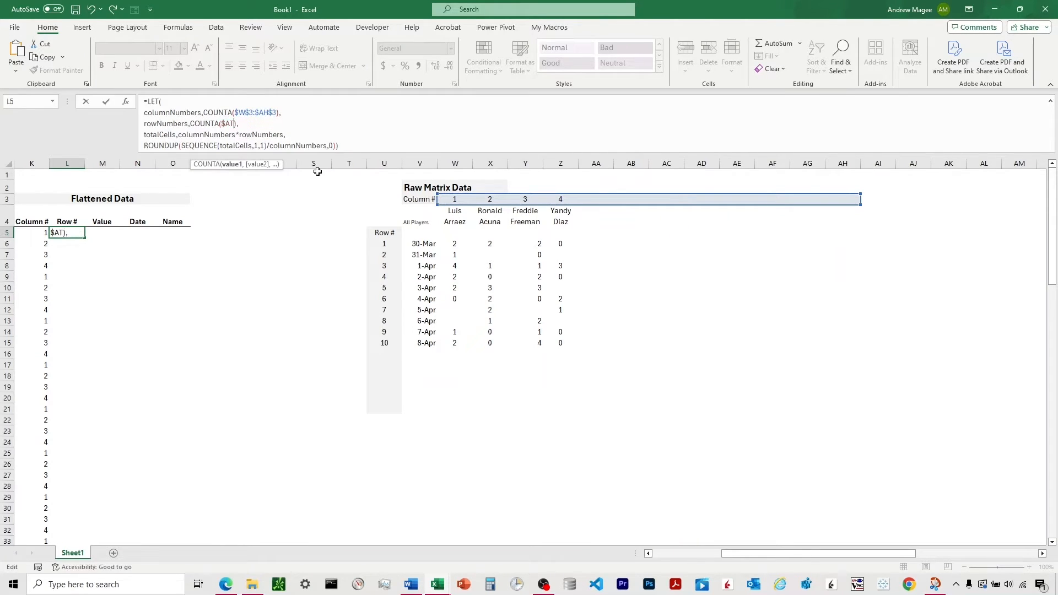
left_click_drag(389, 244, 392, 408)
key("F4")
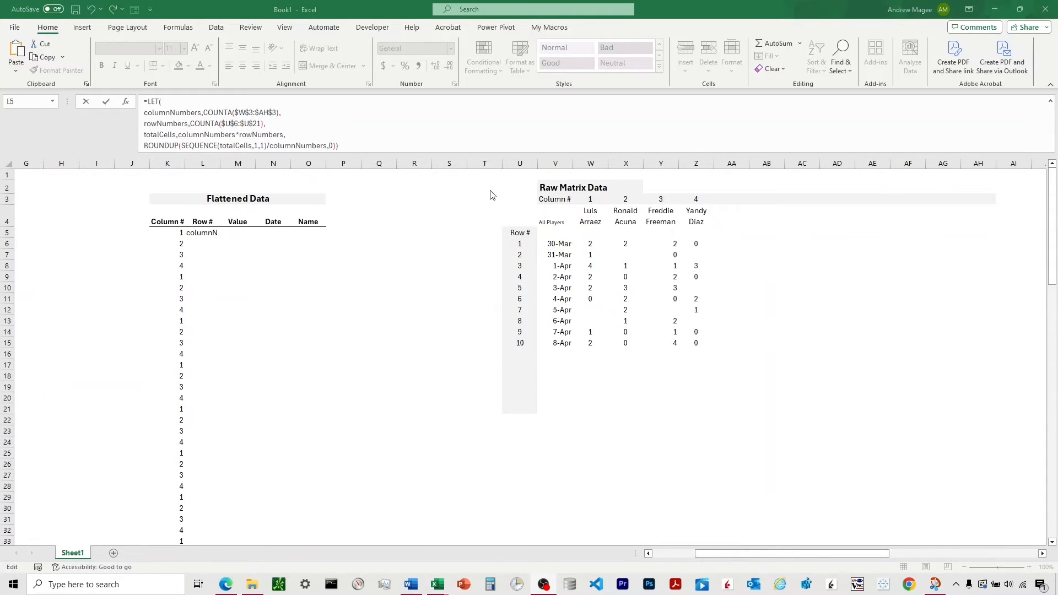
key("Return")
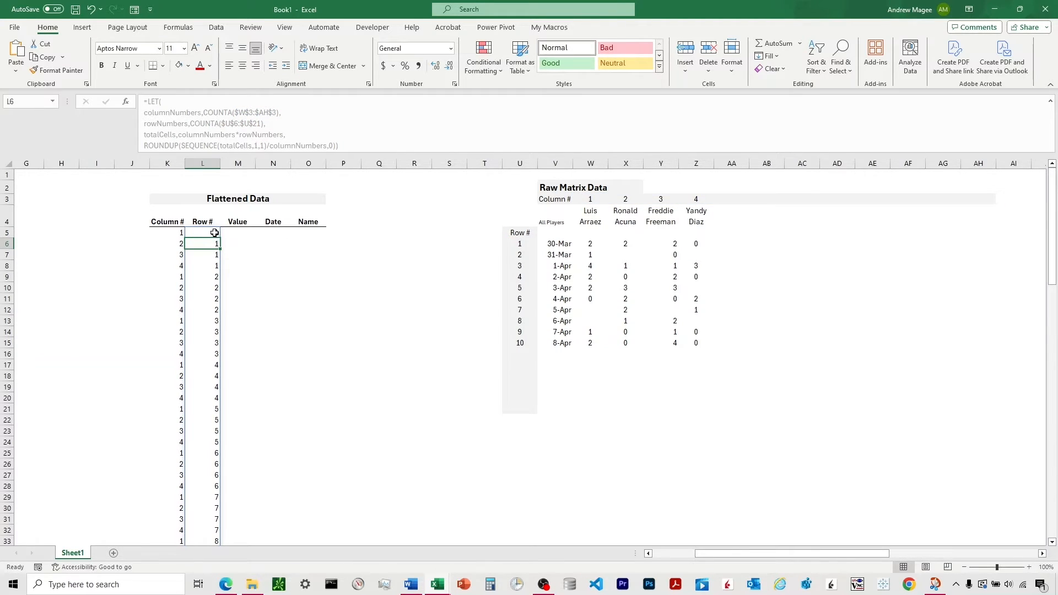
Compare the Row # and Column # sequences in the flattened table and examine the ROUNDUP and SEQUENCE arguments of the L5 formula
left_click_drag(215, 233, 210, 267)
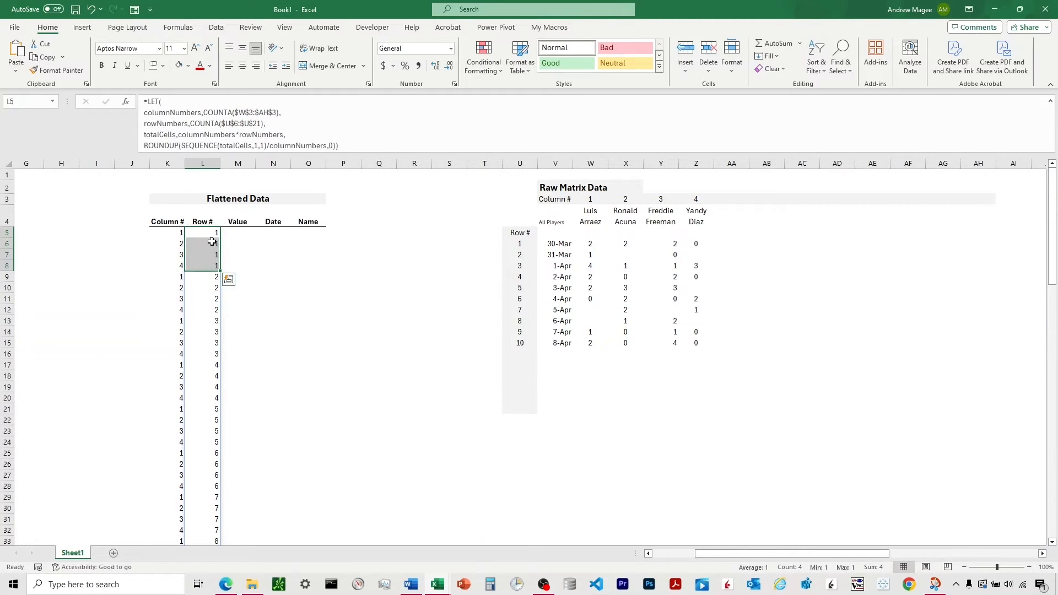
left_click(181, 267)
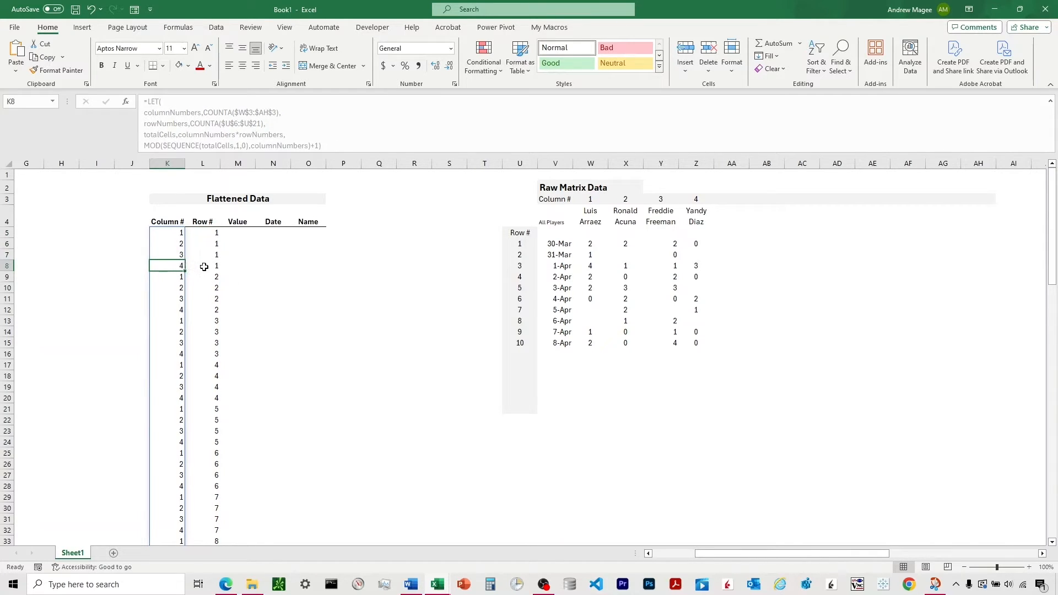
left_click(174, 275)
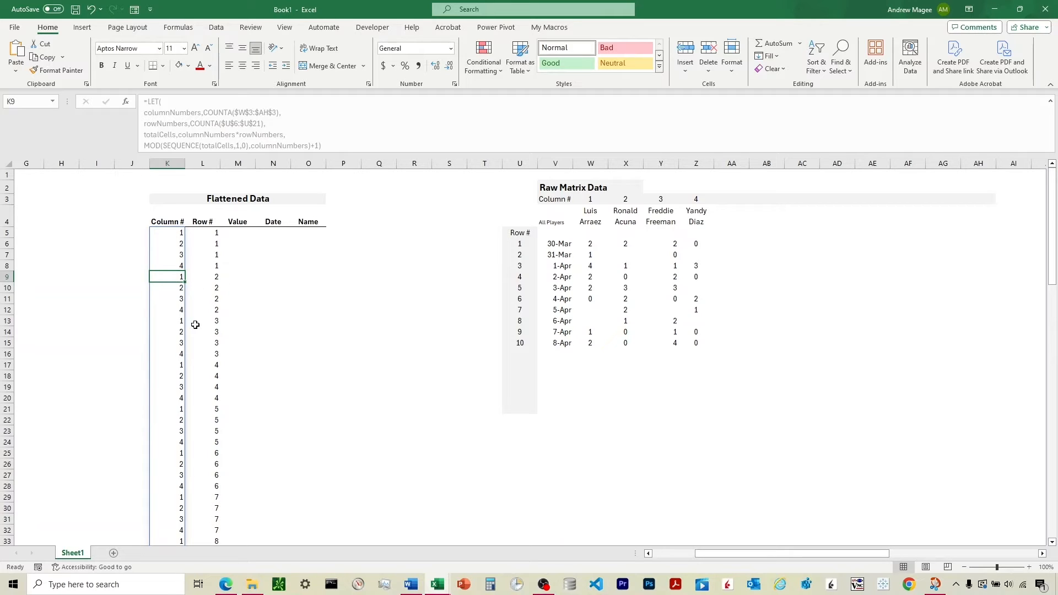
left_click(213, 243)
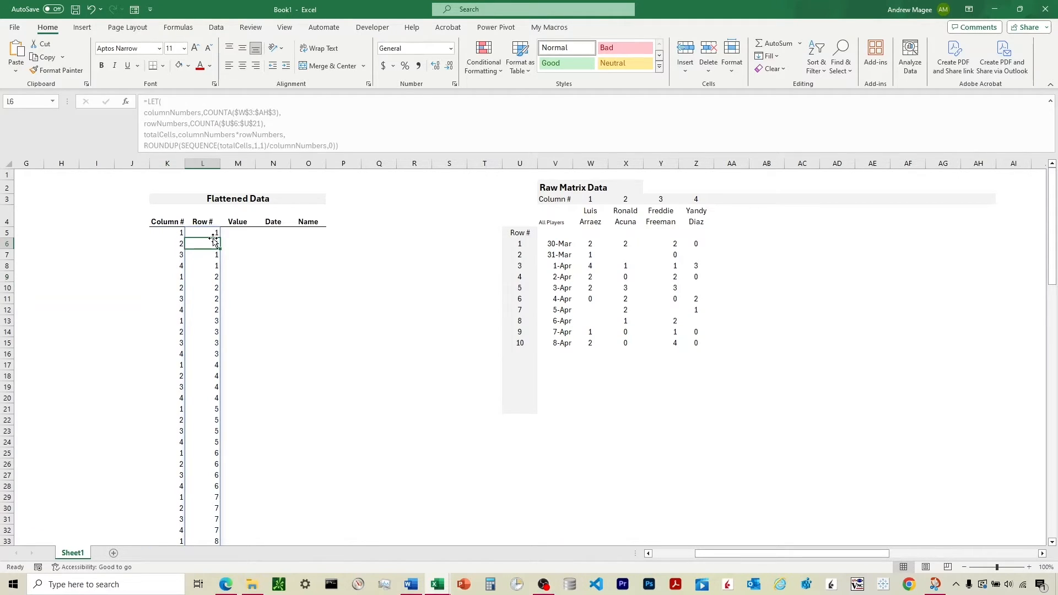
left_click(209, 233)
left_click(189, 132)
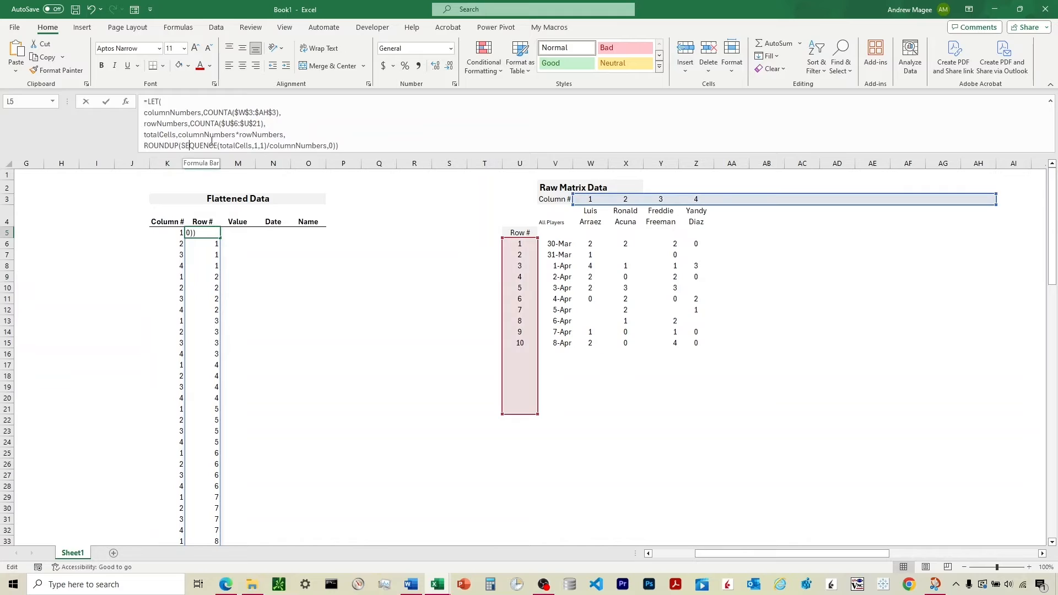
left_click(238, 145)
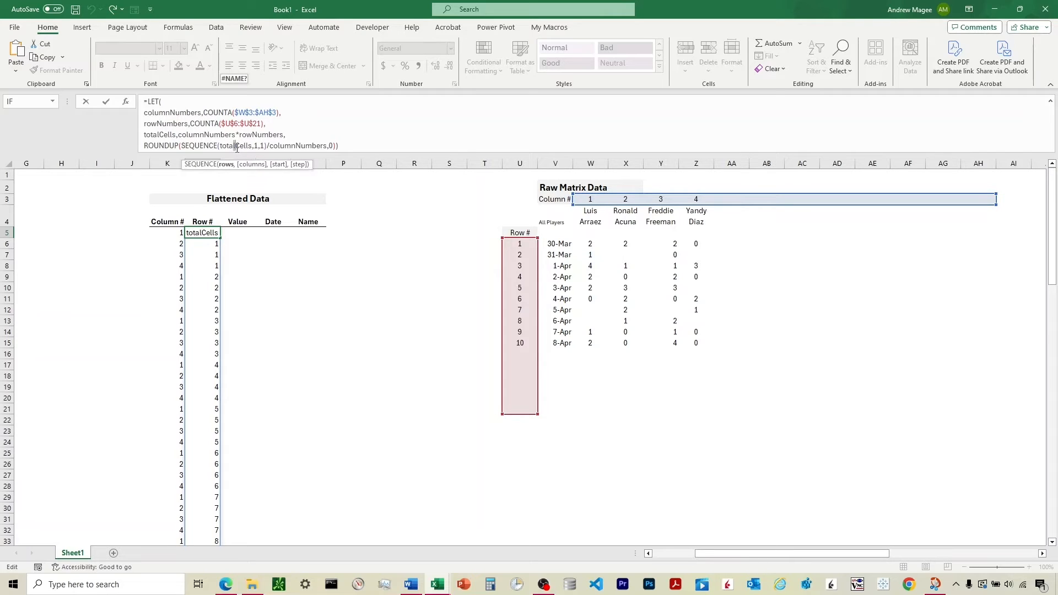
left_click(259, 146)
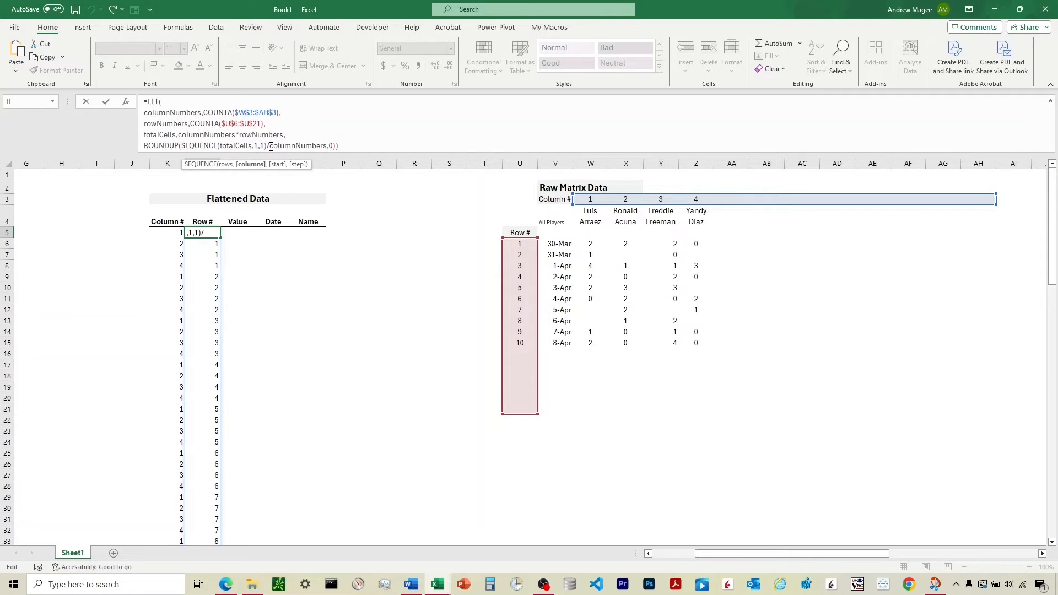
left_click(282, 146)
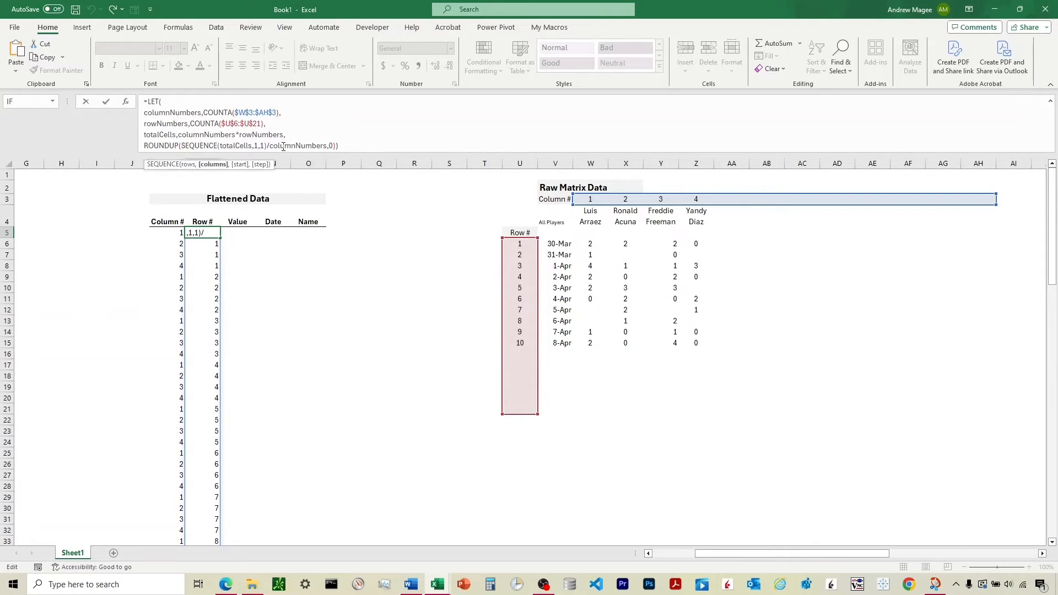
left_click(311, 145)
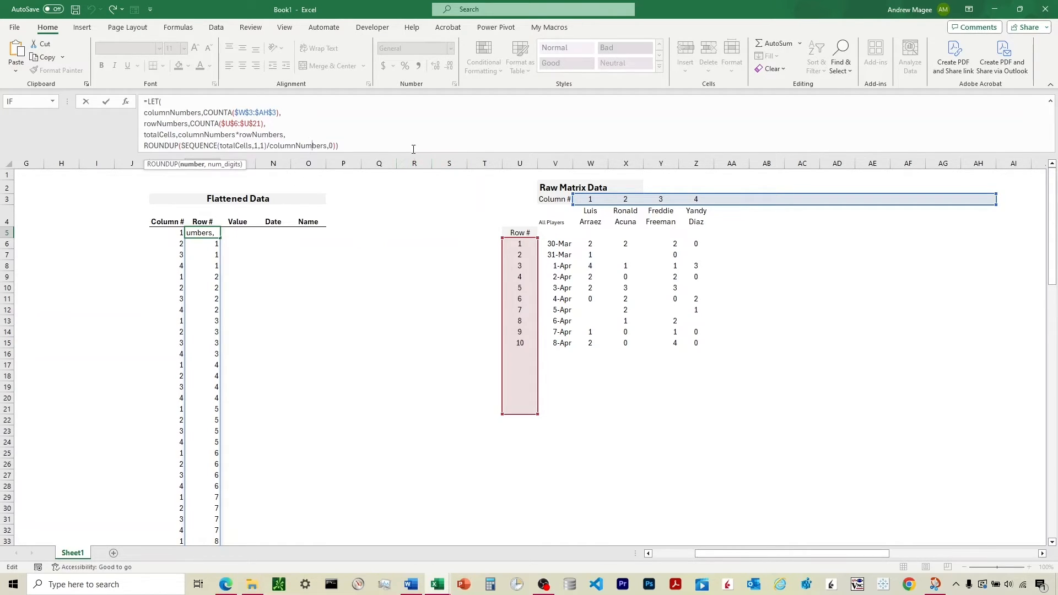
key("Return")
Switch to the Word notes and copy the easier-to-read LET formula under INDEX-MATCH Function
key("alt+Tab")
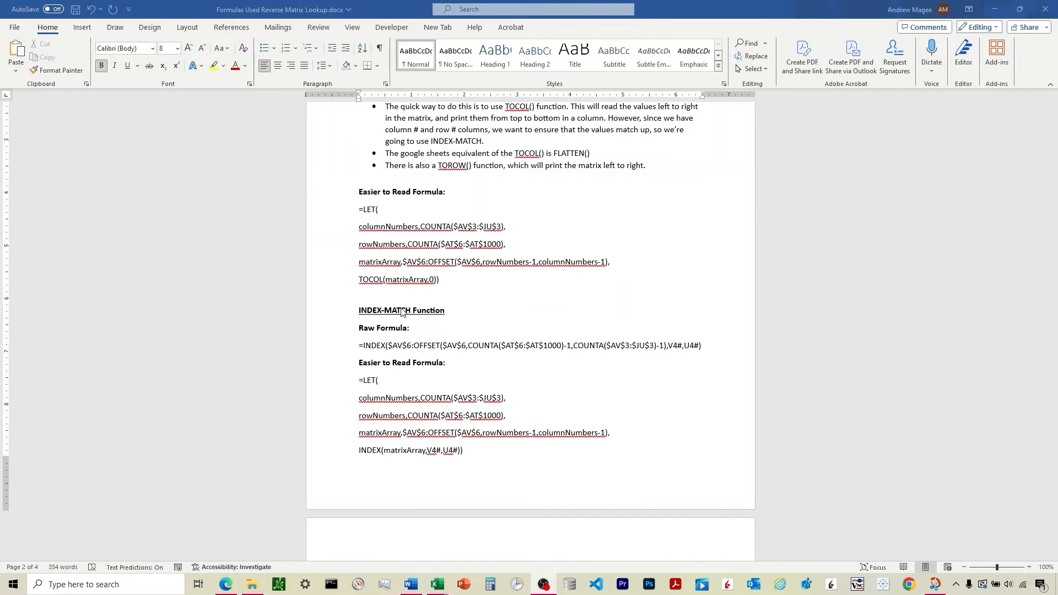
scroll(425, 290, "up", 2)
scroll(425, 289, "down", 1)
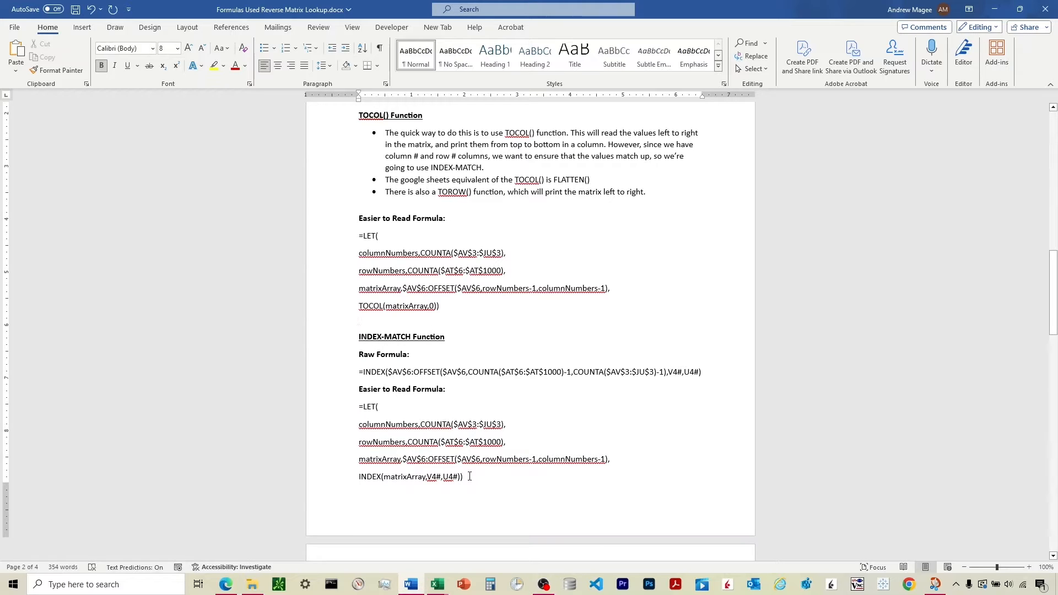
left_click_drag(470, 477, 346, 405)
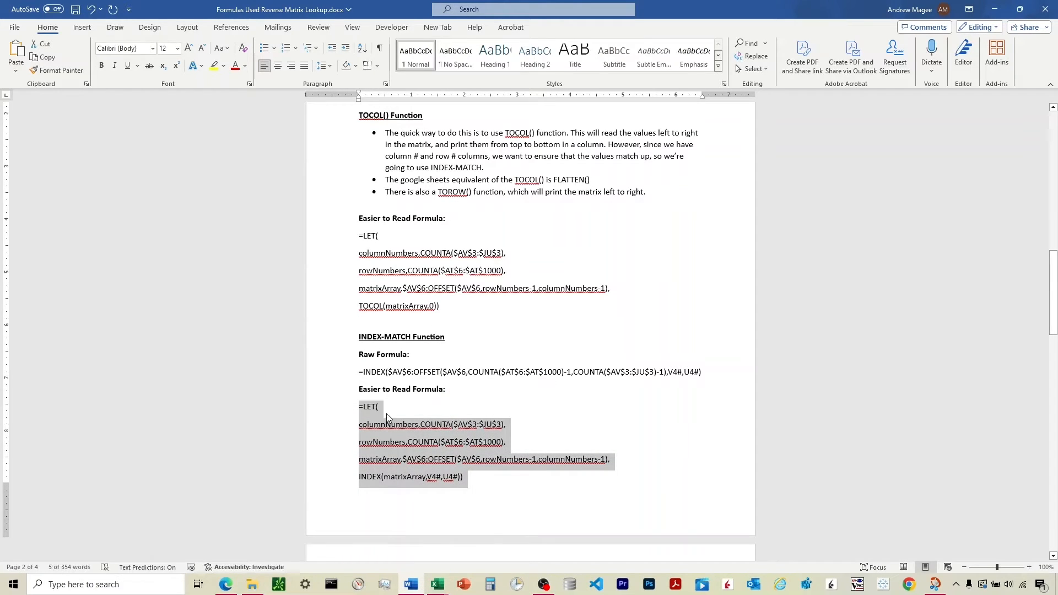
mouse_move(441, 590)
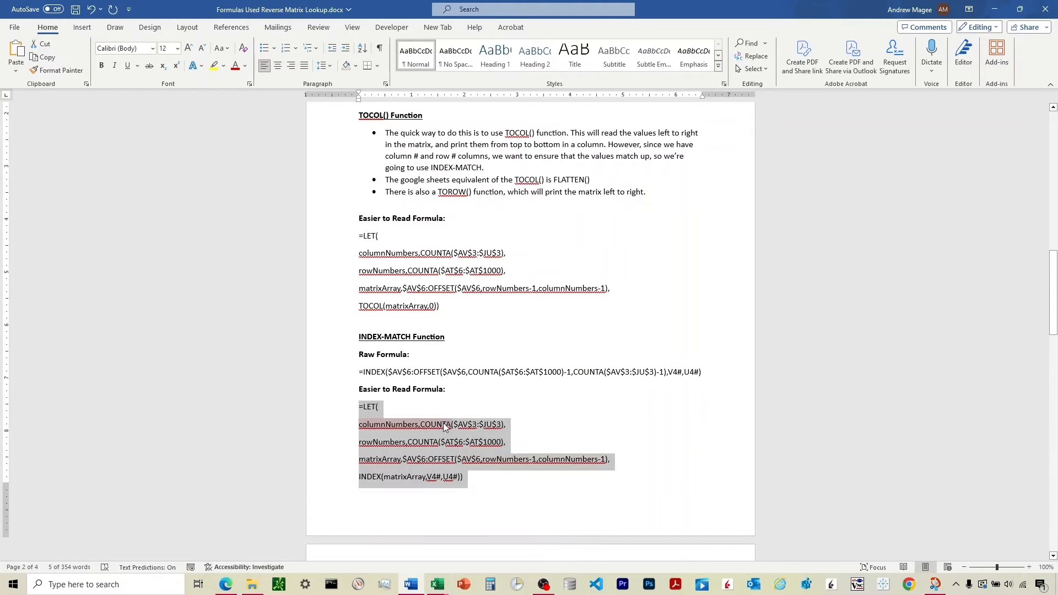
left_click(417, 429)
left_click(513, 459)
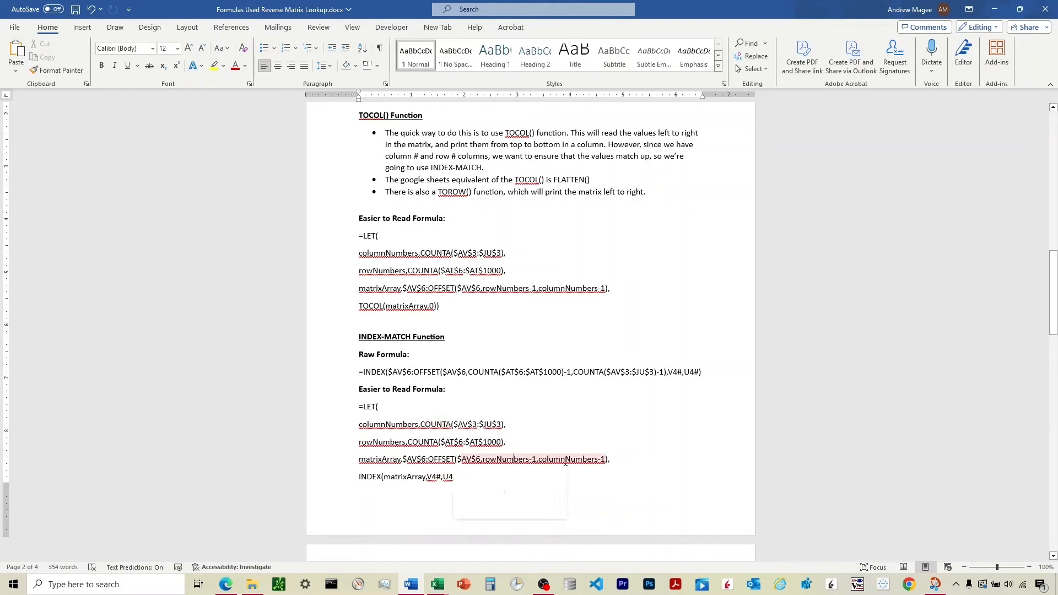
left_click(615, 461)
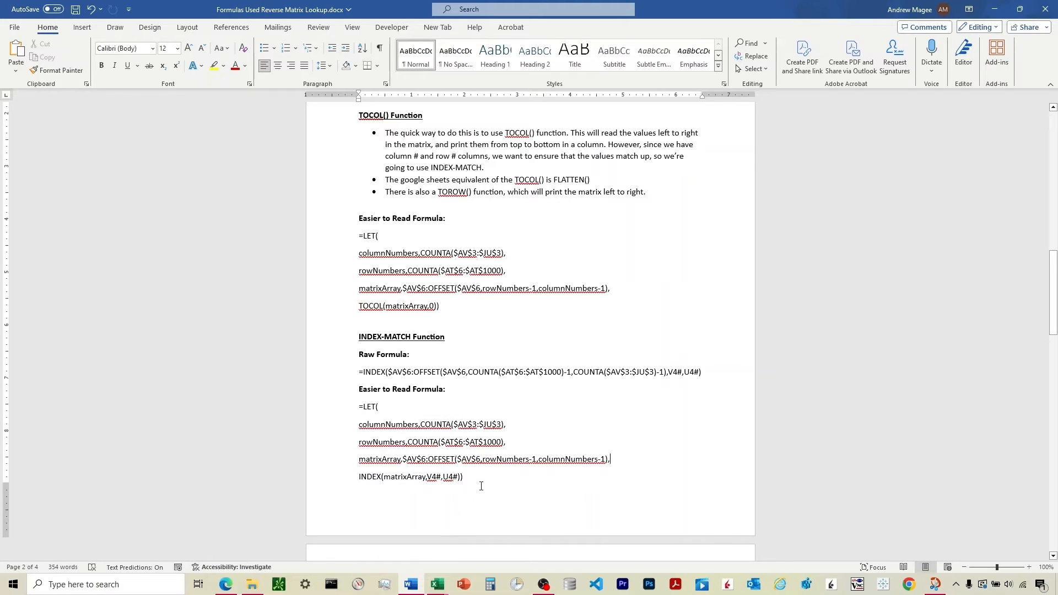
left_click_drag(481, 486, 333, 417)
key("ctrl+c")
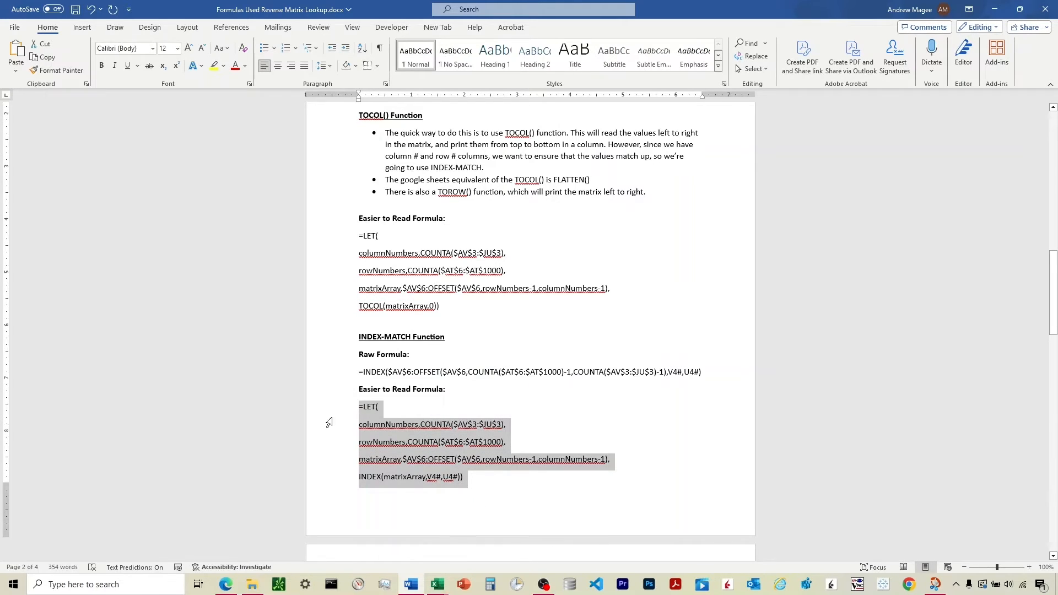
Return to the Book1 workbook in Excel and paste the copied INDEX formula into M5 under Value, keeping it open for editing
left_click(437, 584)
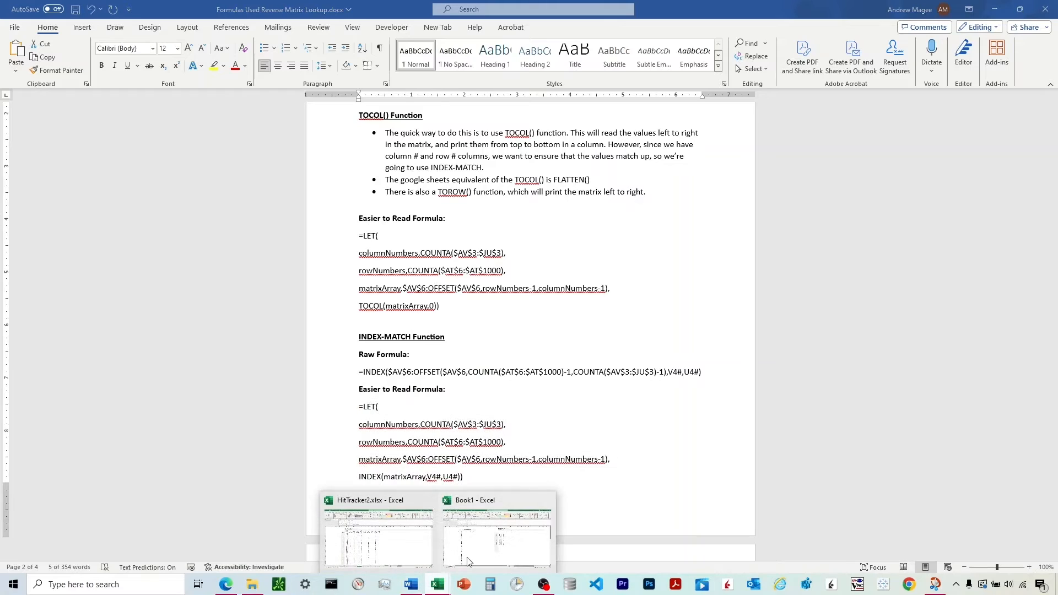
left_click(468, 558)
left_click(246, 232)
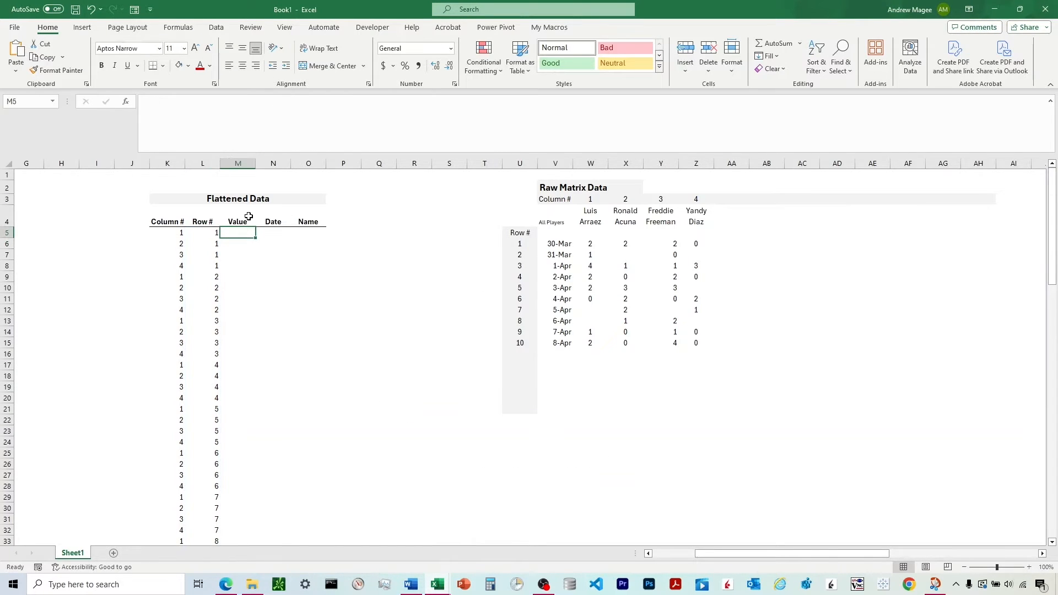
left_click(241, 145)
key("ctrl+v")
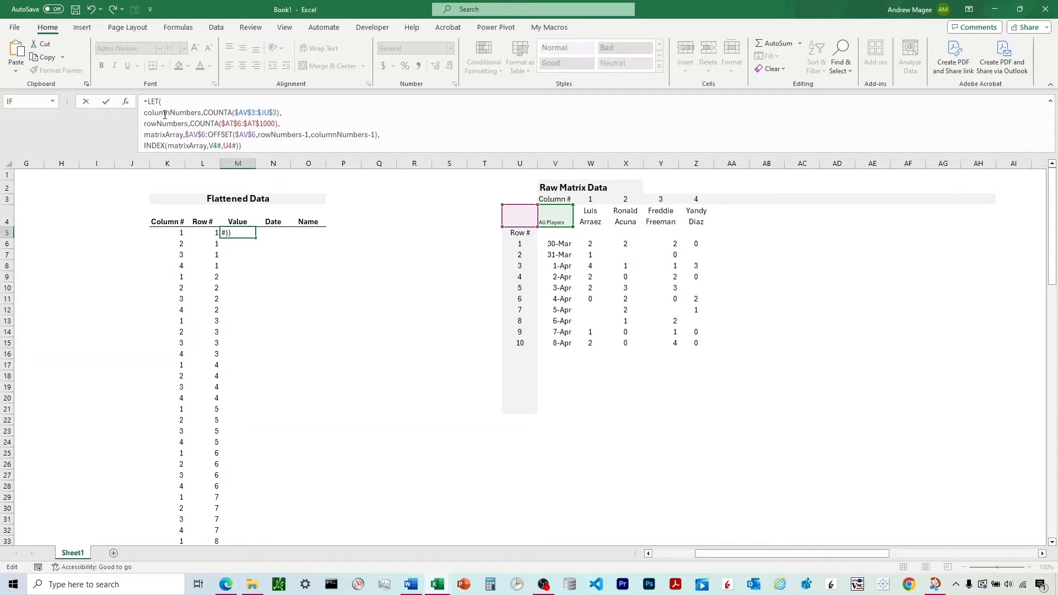
left_click(184, 135)
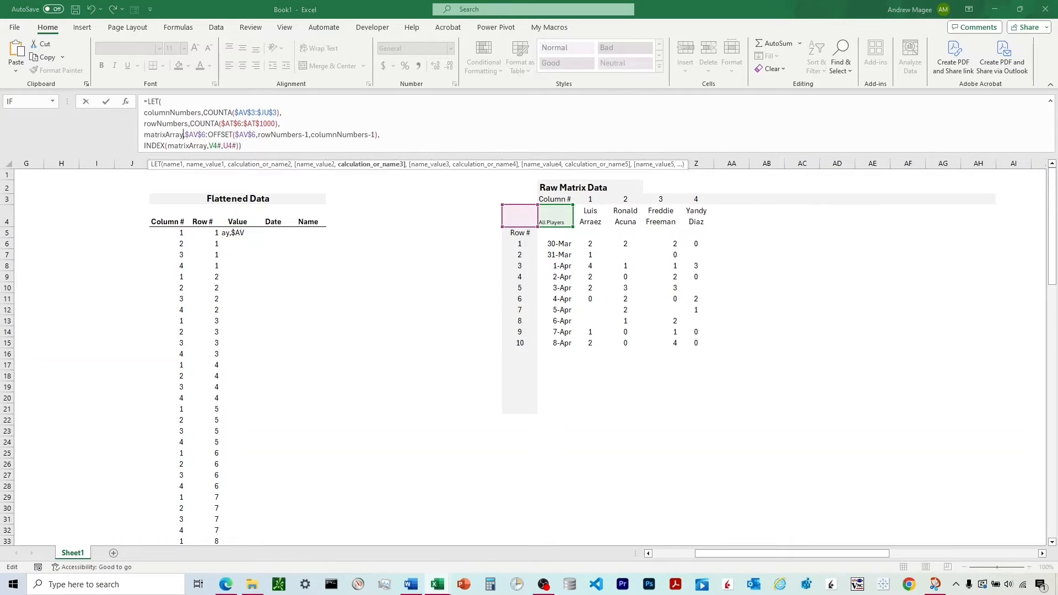
Bring up the browser's YouTube page "How to Use Index Match To Look Up 3+ Variables in a Excel Matrix" maximized, and move it off the workbook
left_click_drag(1057, 50, 713, 63)
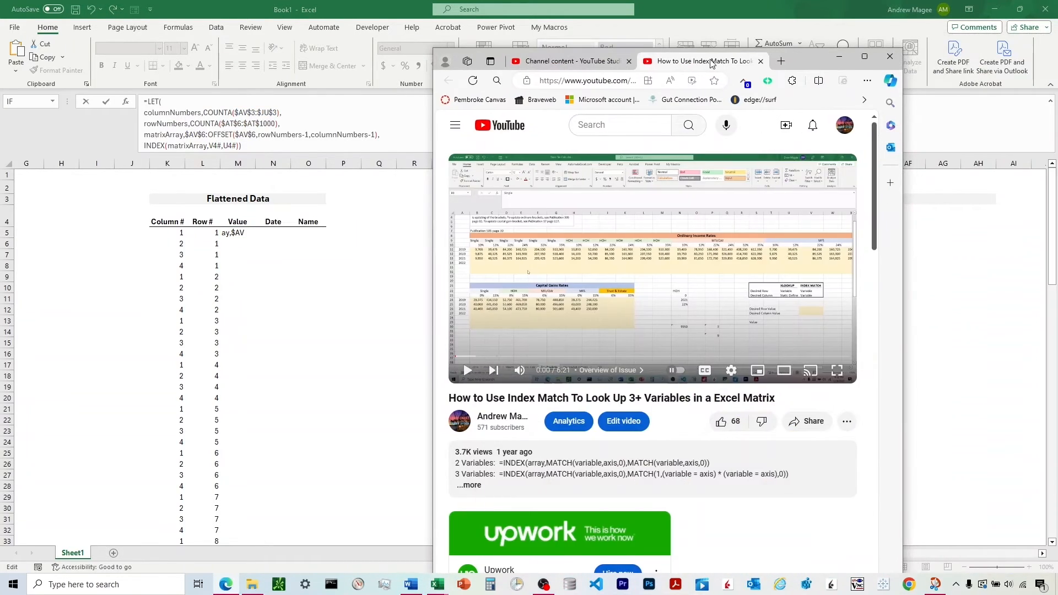
left_click(866, 57)
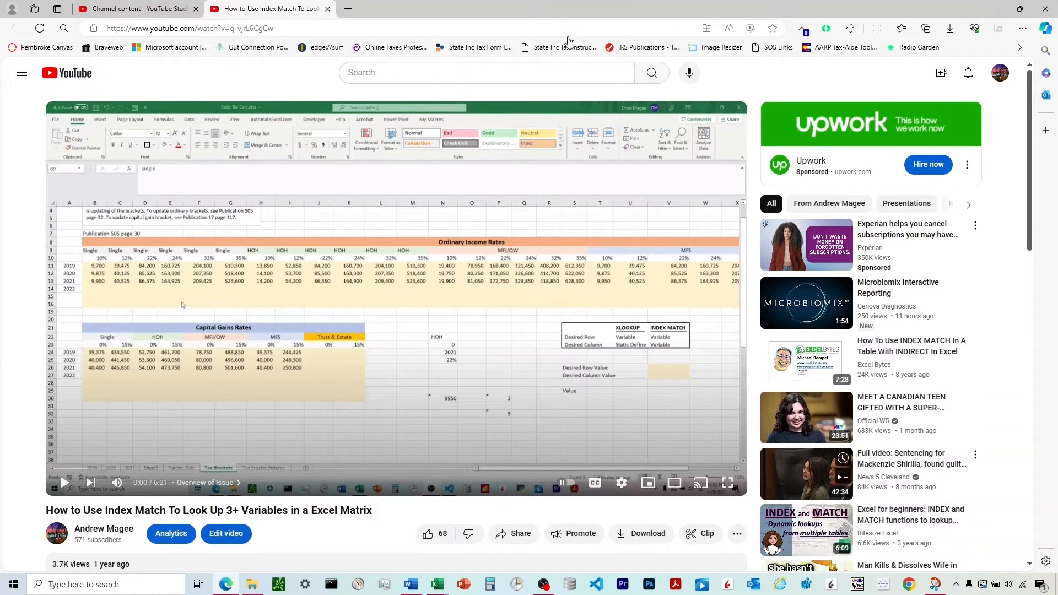
left_click_drag(539, 5, 539, 0)
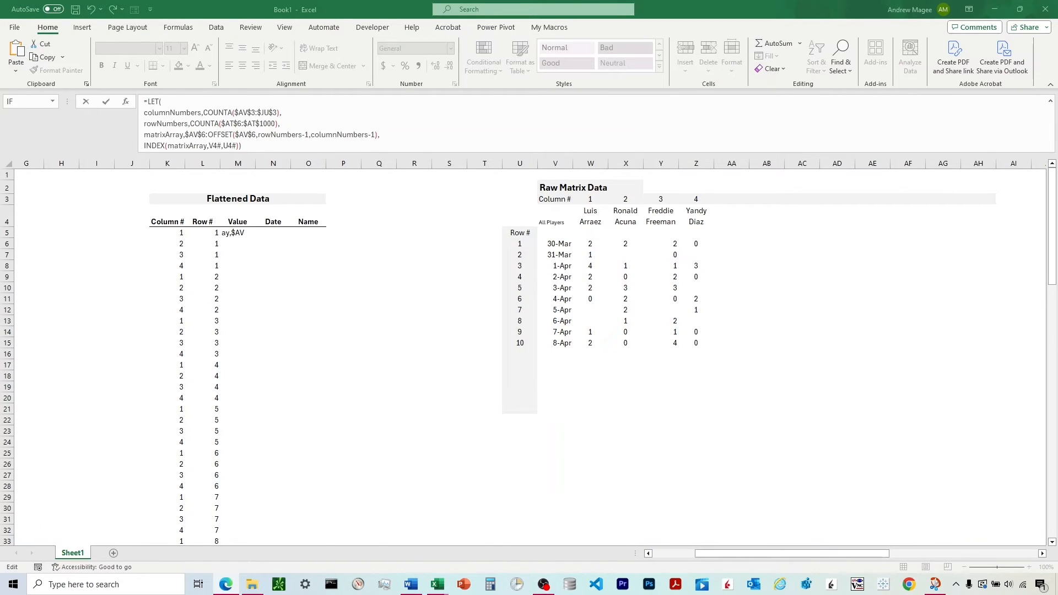
Replace the starting cell of the matrixArray range in the M5 formula with the absolute reference $W$6
left_click(181, 145)
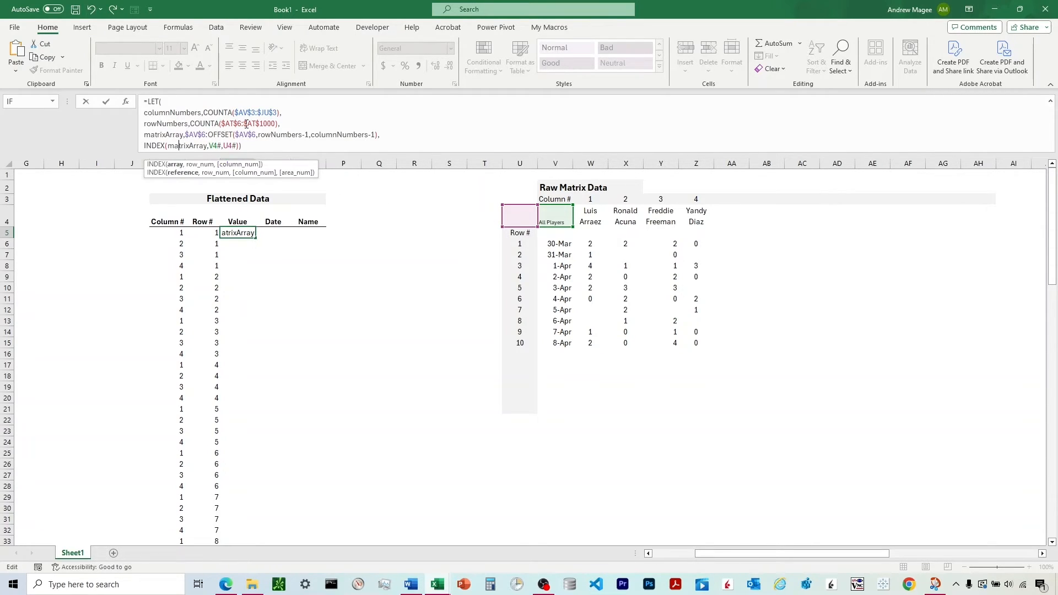
left_click(205, 134)
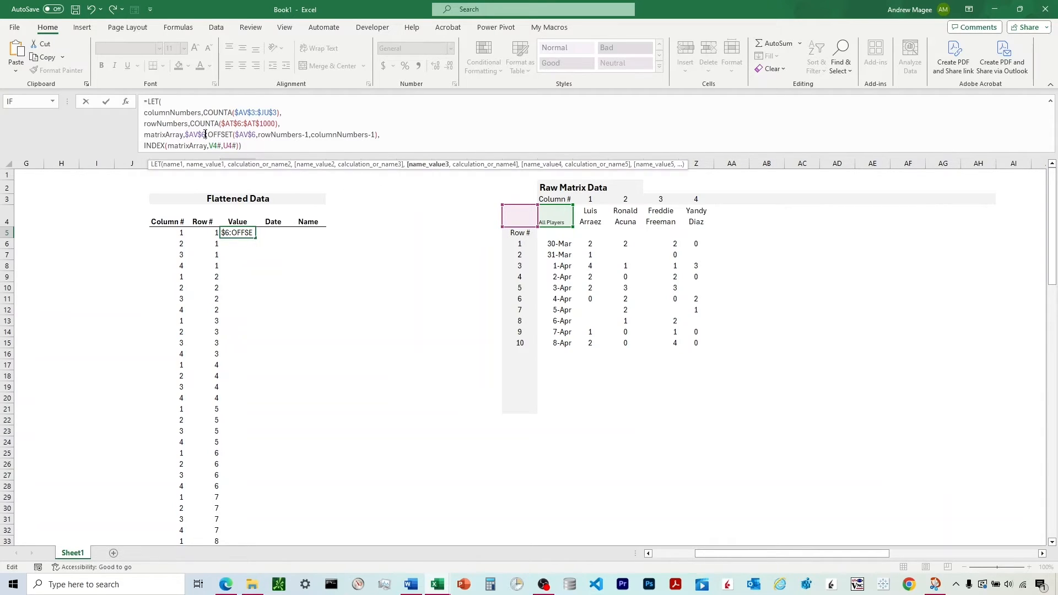
key("BackSpace")
key("BackSpace")
key("BackSpace")
key("BackSpace")
key("BackSpace")
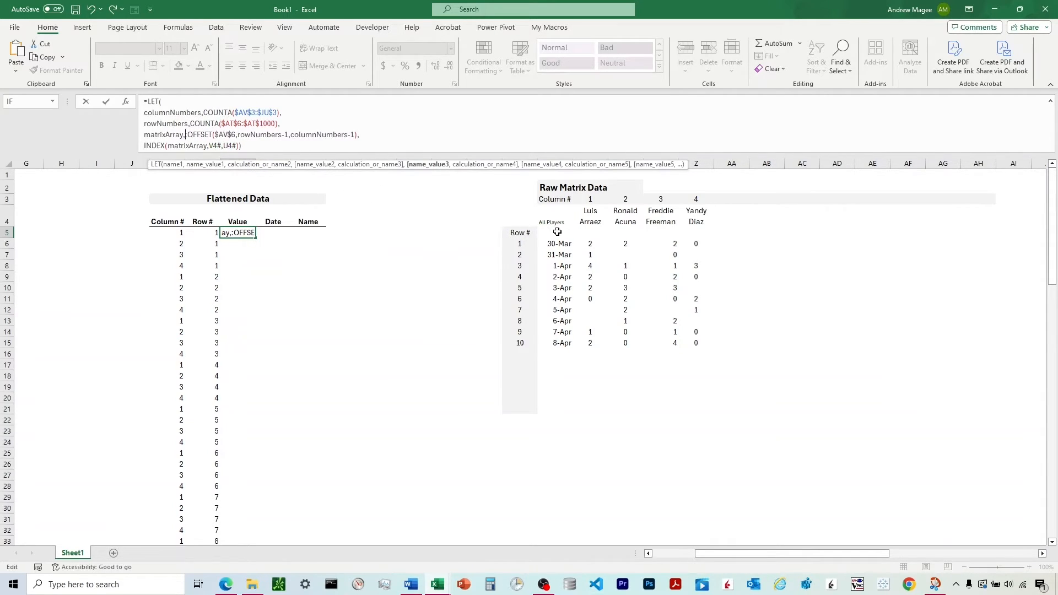
left_click(591, 243)
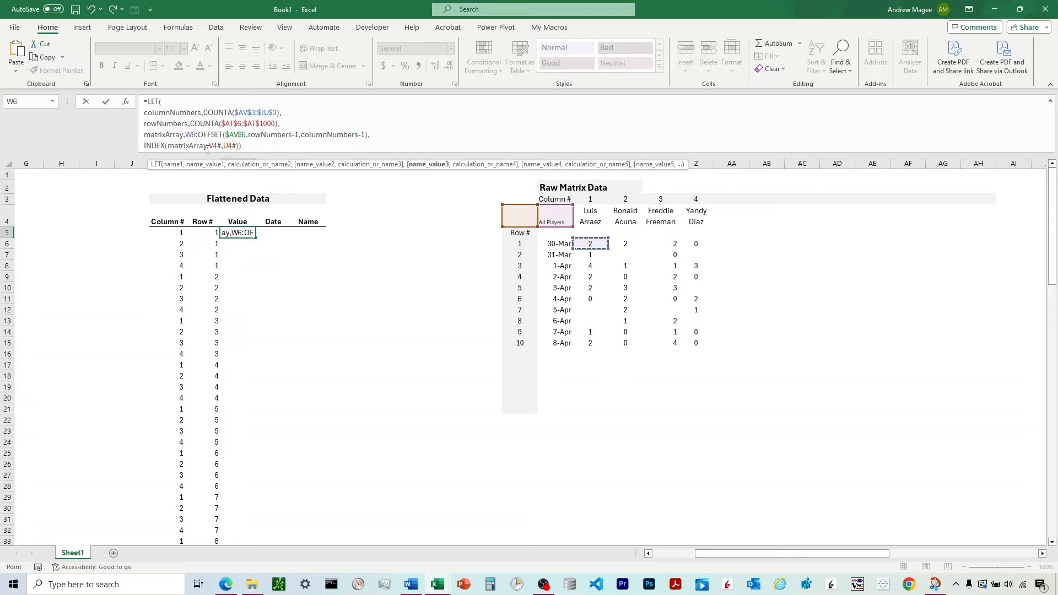
key("F4")
Replace the OFFSET reference cell in the M5 formula's matrixArray line with $W$6
left_click(251, 134)
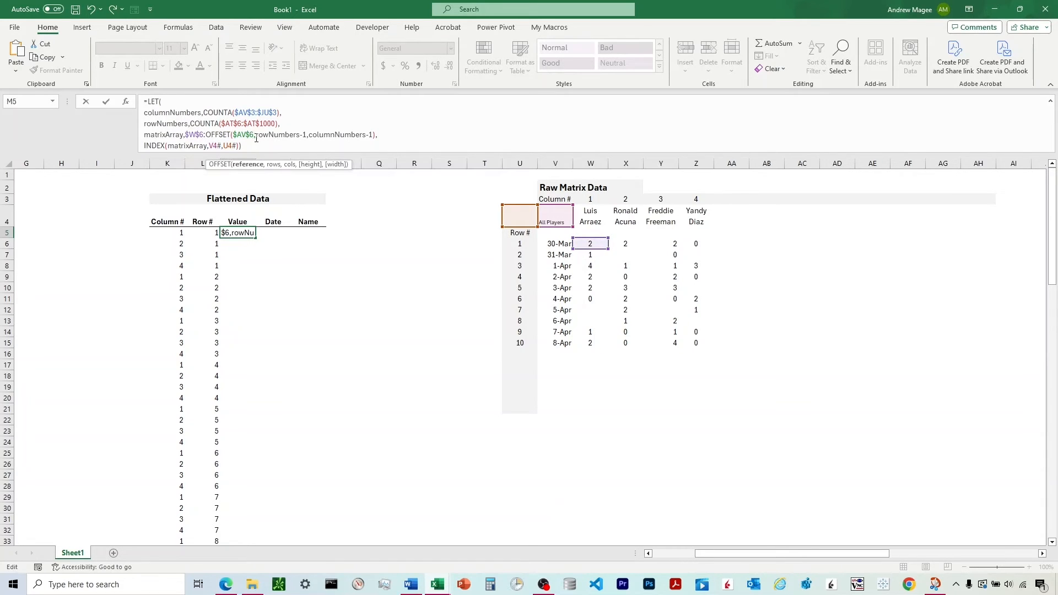
key("BackSpace")
key("BackSpace")
key("BackSpace")
key("BackSpace")
key("BackSpace")
left_click(601, 247)
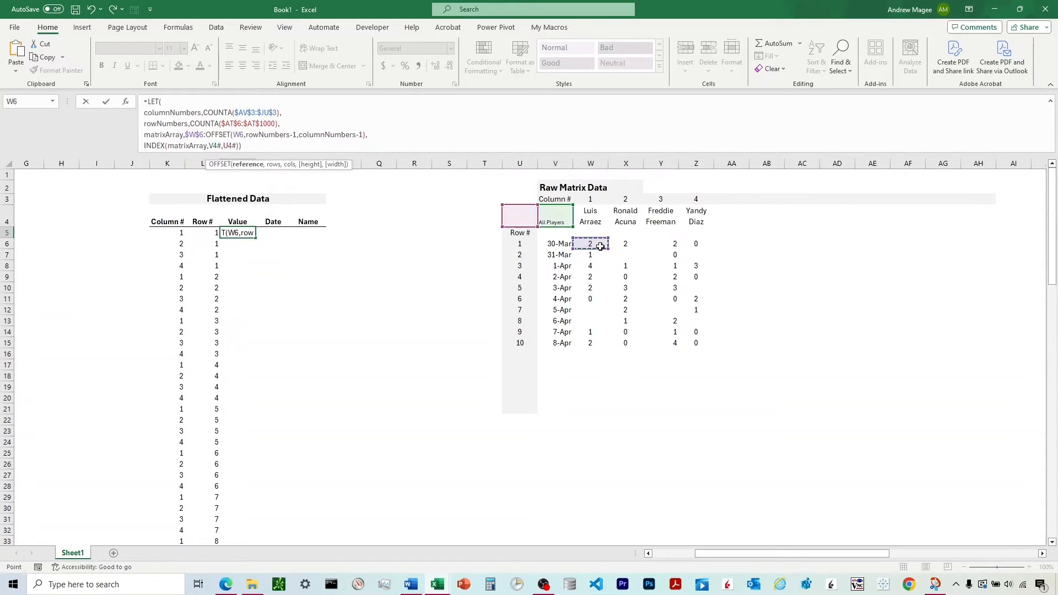
key("F4")
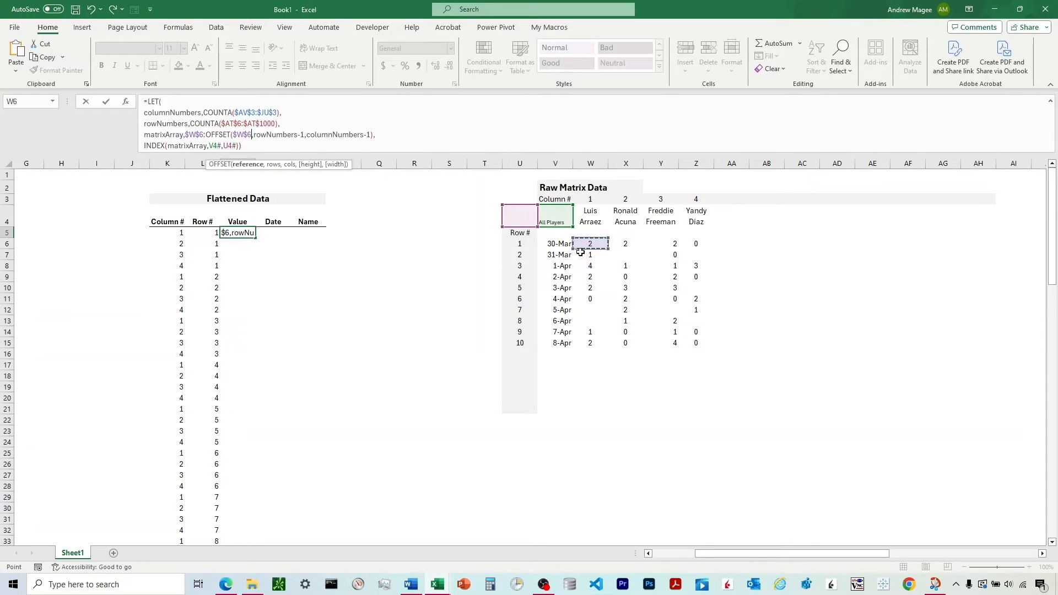
left_click(205, 135)
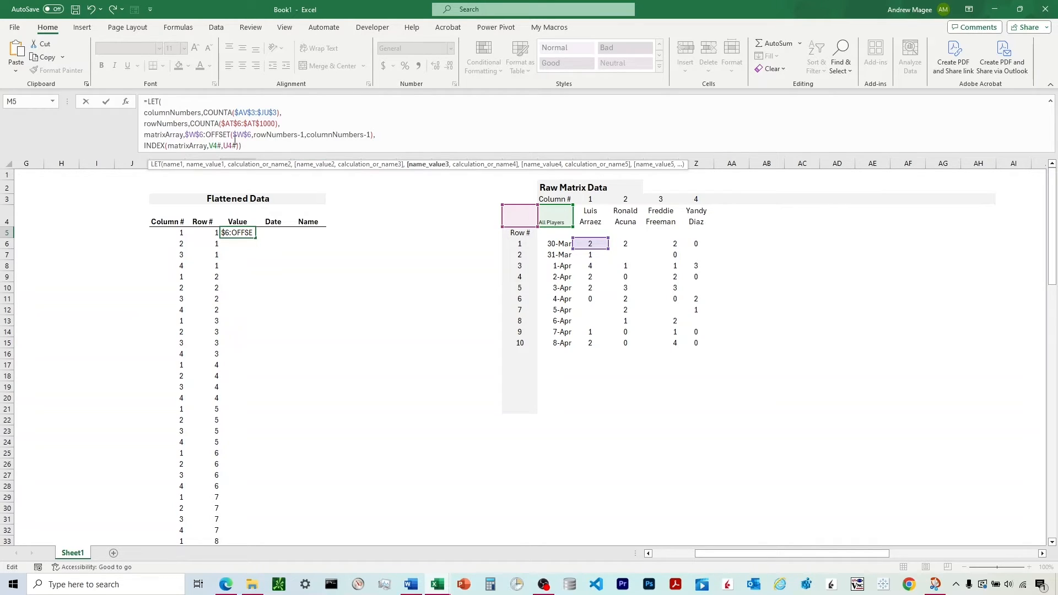
Set the columnNumbers range in the M5 formula to $W$3:$AH$3 and the rowNumbers range to $U$6:$U$21
left_click(245, 135)
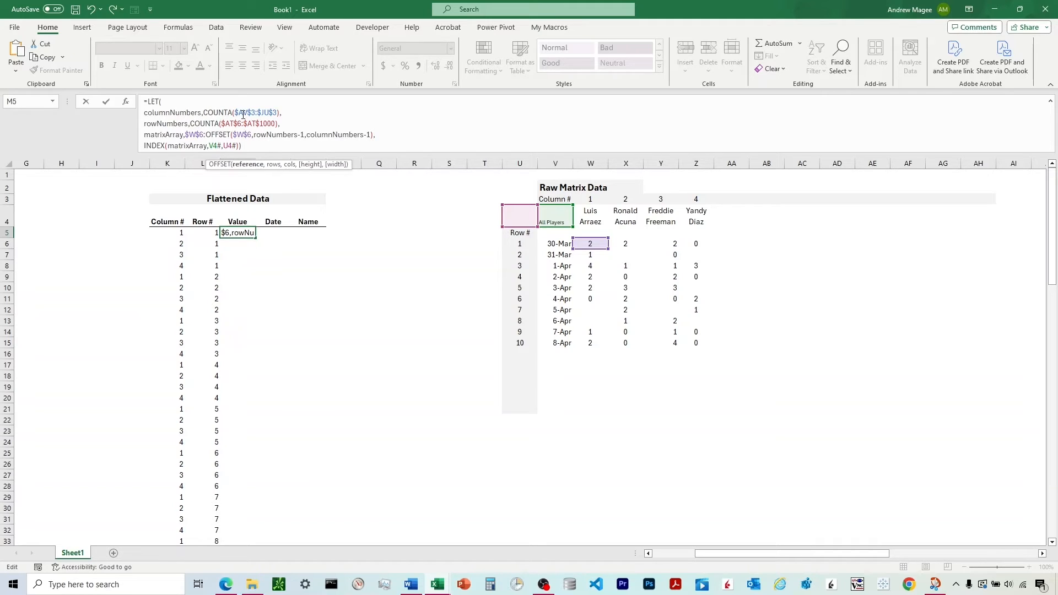
key("alt+Tab")
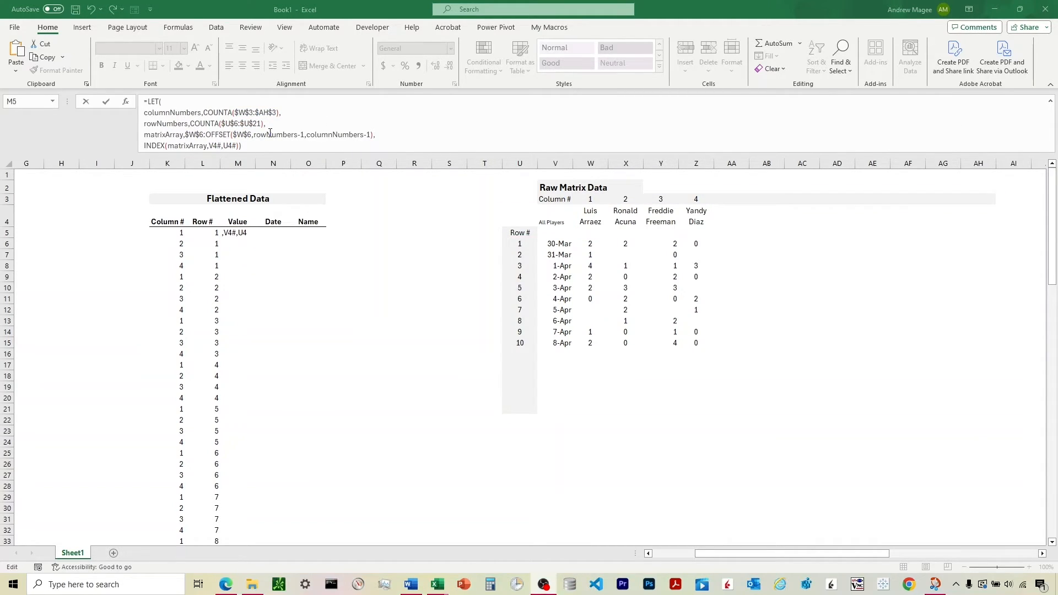
key("alt+Tab")
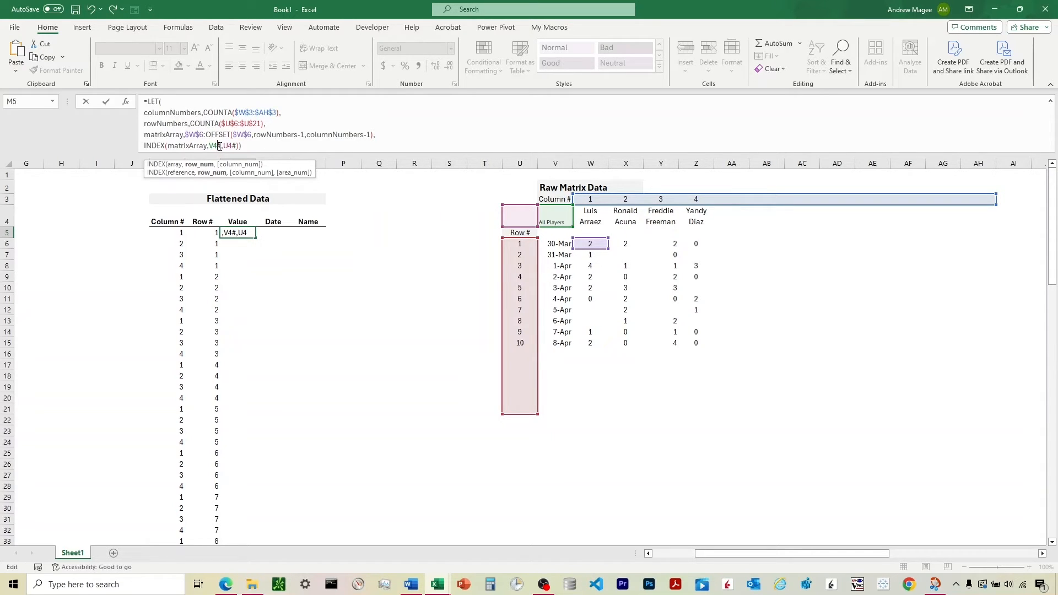
Replace the row argument of INDEX in the M5 formula with the spilled Row # reference L5#
left_click(179, 146)
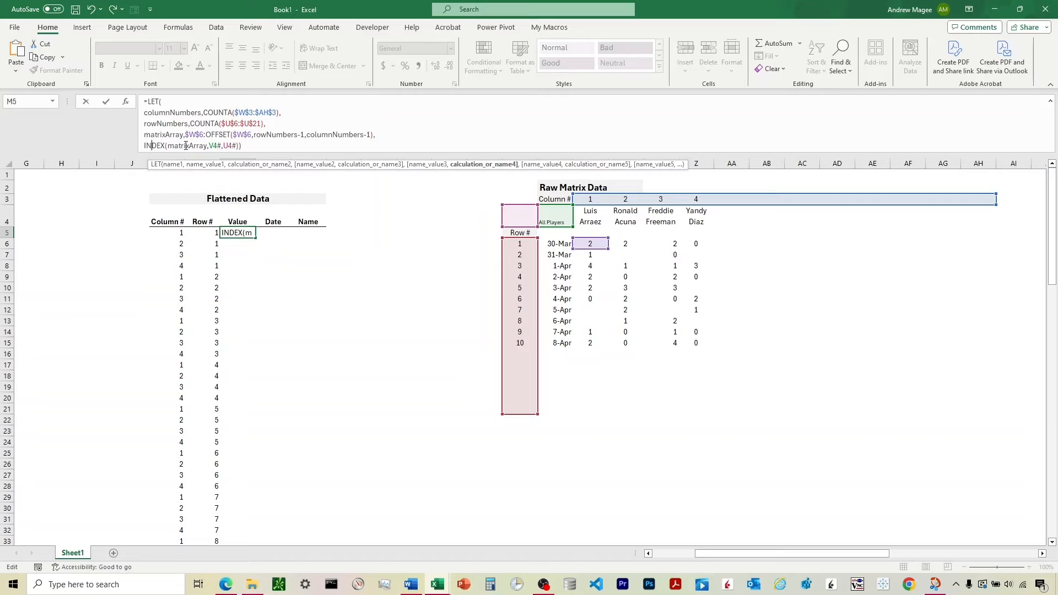
left_click(186, 145)
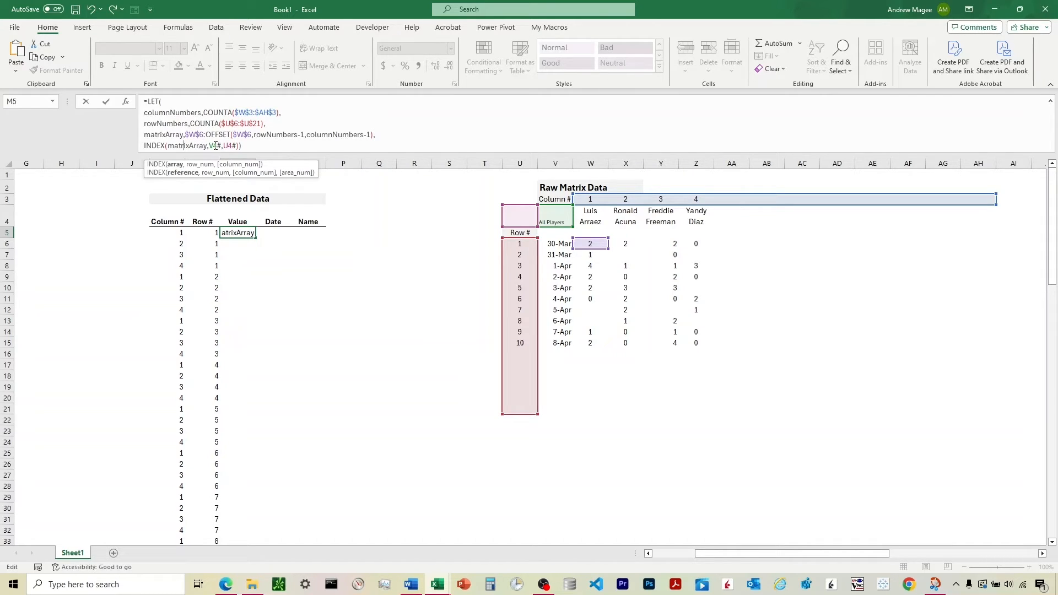
left_click(215, 146)
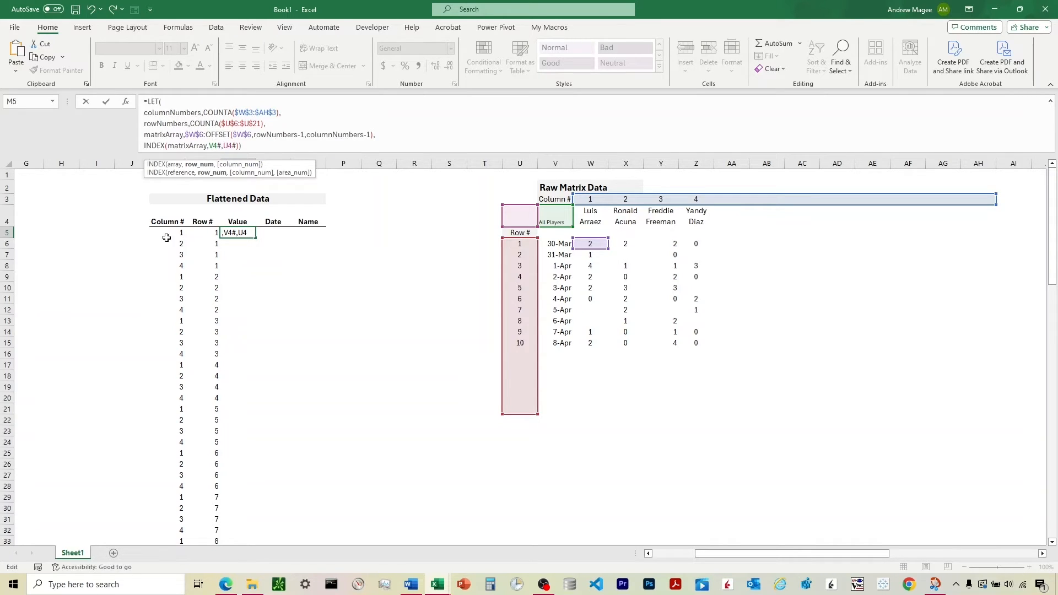
double_click(221, 146)
key("Delete")
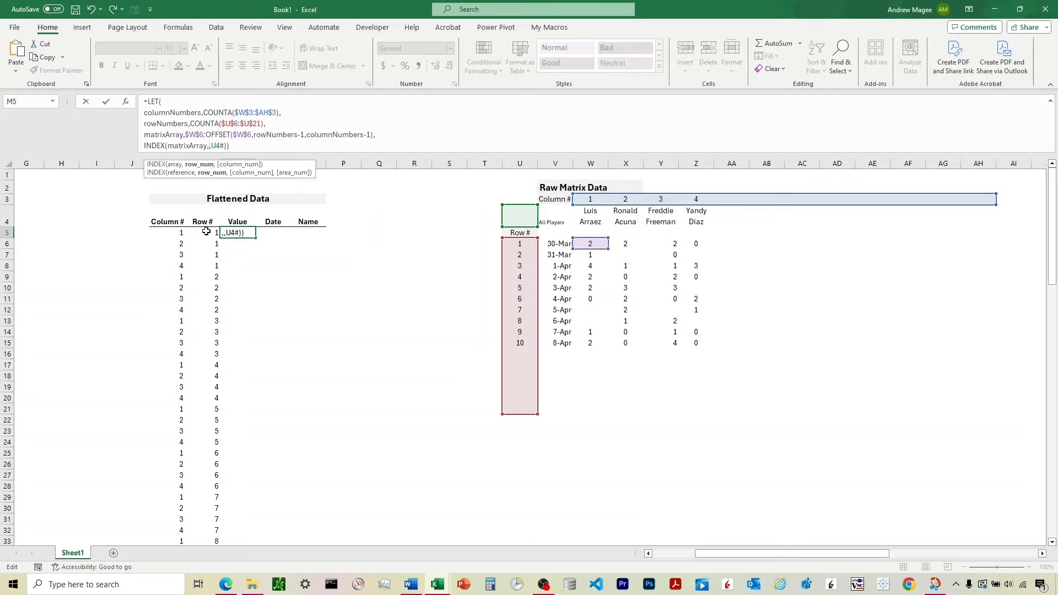
left_click(206, 231)
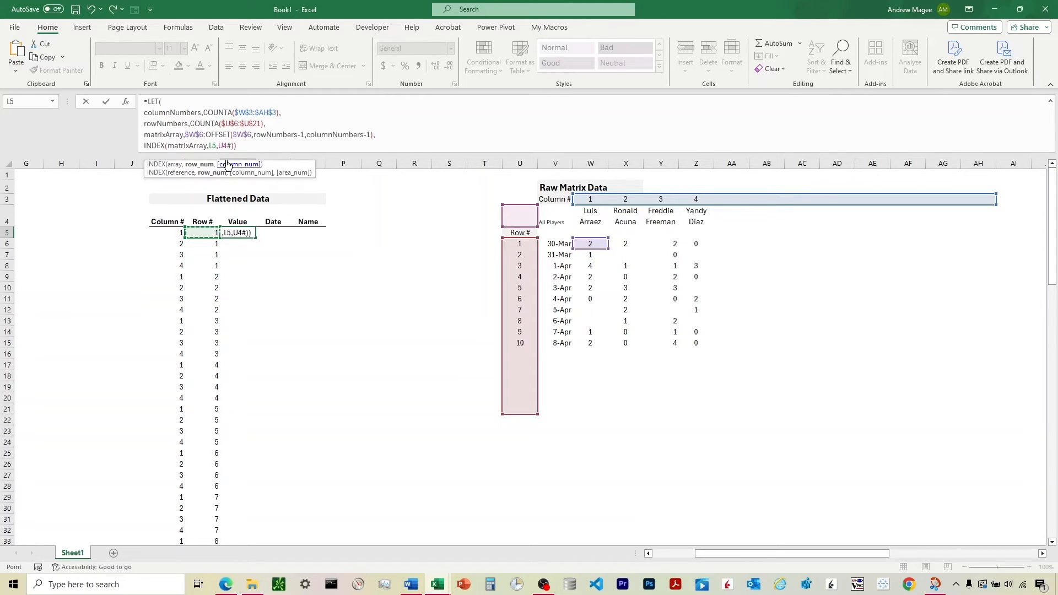
type("#")
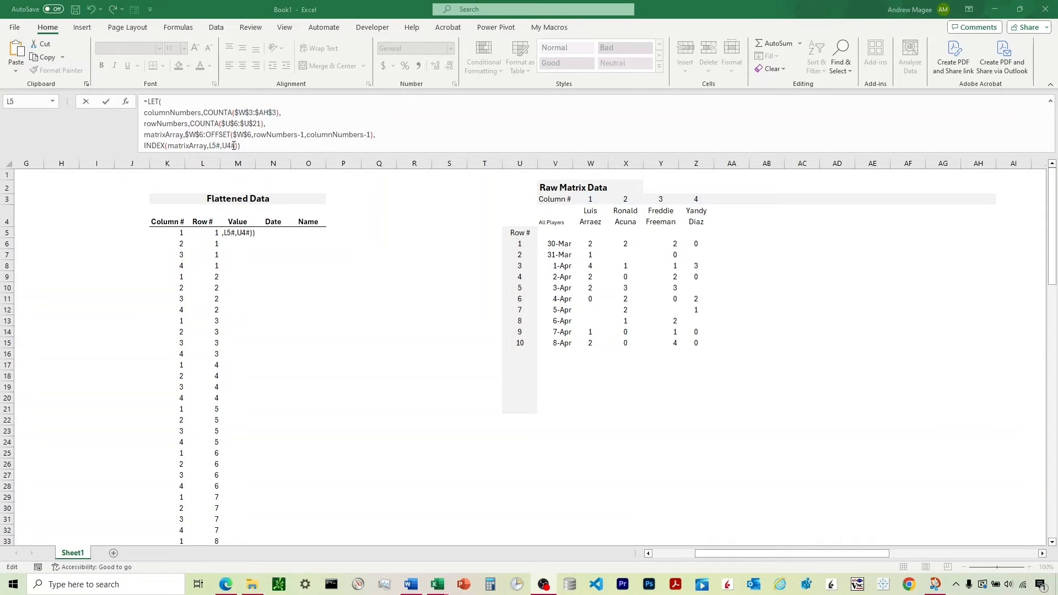
Replace the column argument of INDEX in the M5 formula with K5# and commit the Value formula
left_click(234, 146)
key("BackSpace")
key("BackSpace")
key("BackSpace")
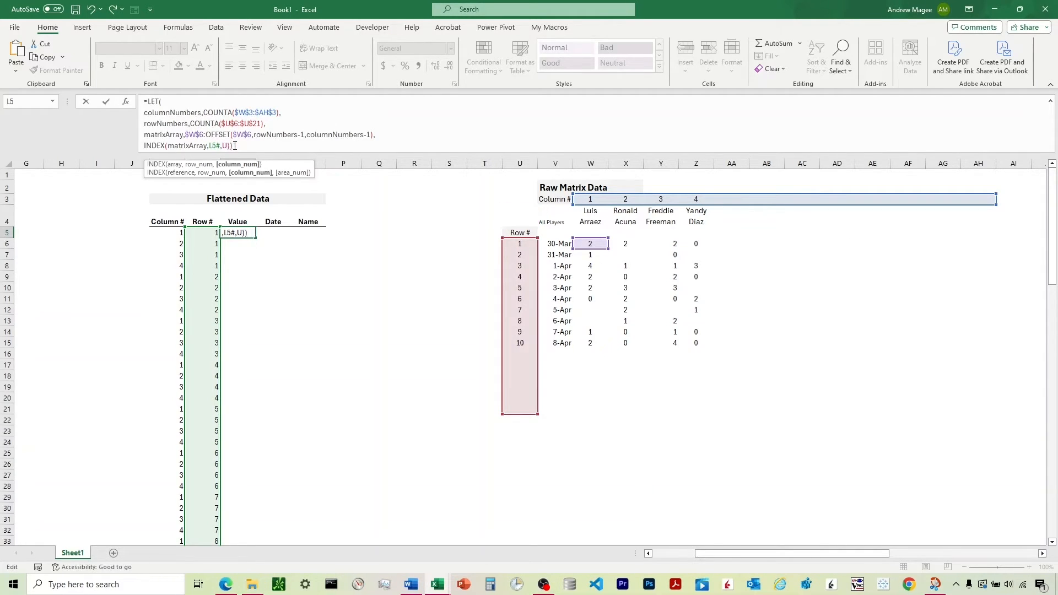
left_click(168, 233)
type("#")
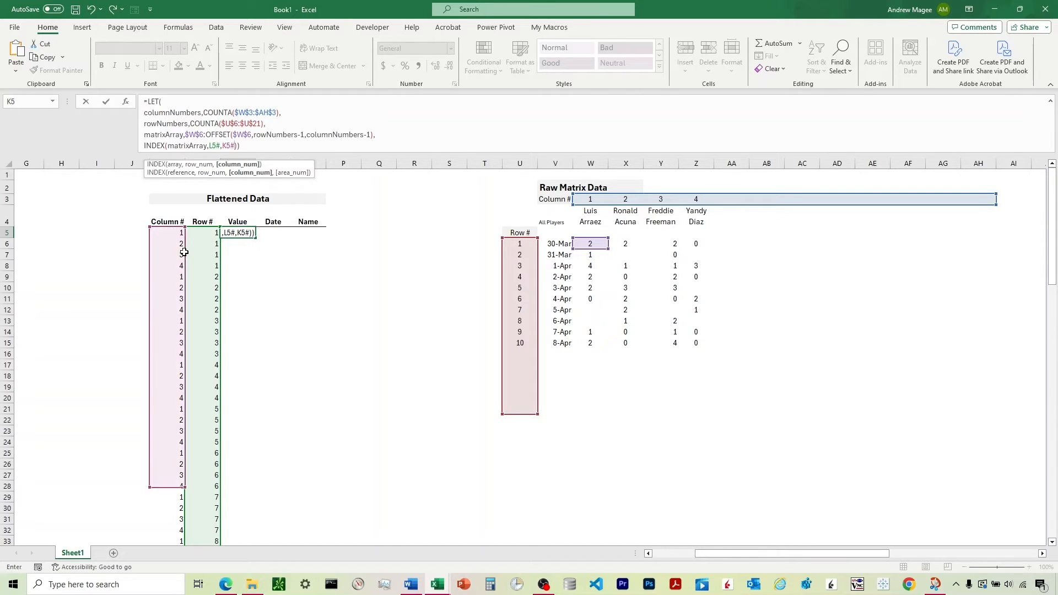
key("Return")
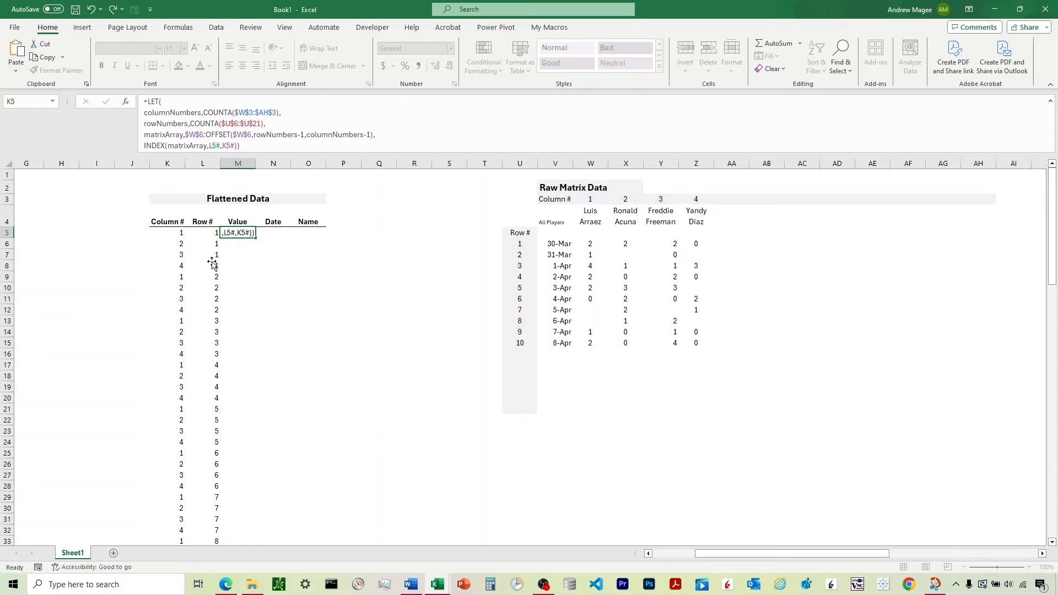
left_click(249, 232)
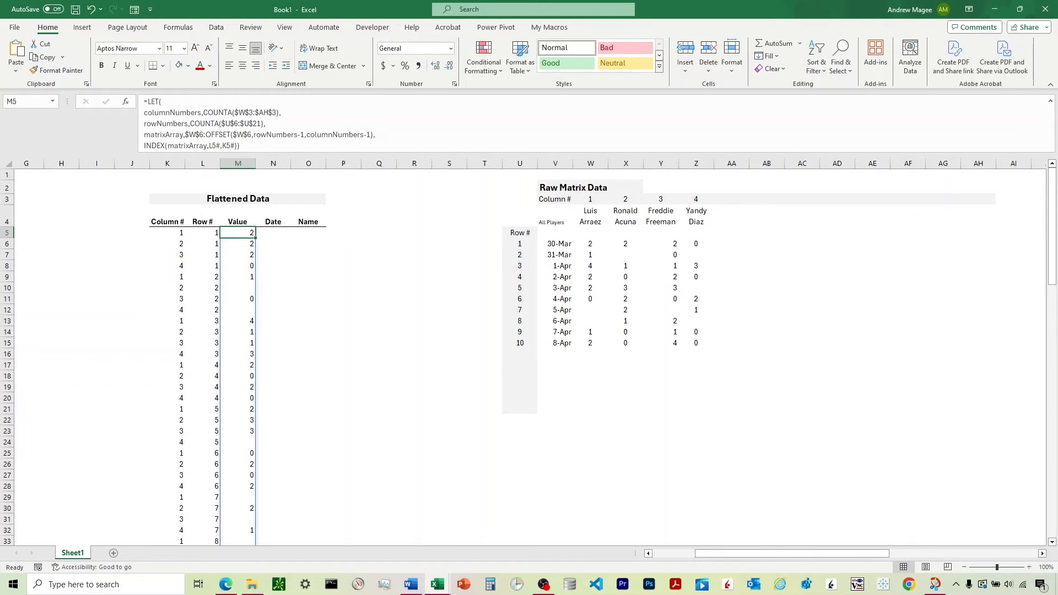
Switch to the Word notes and copy the easier-to-read LET formula under Obtaining the Row Information
key("alt+Tab")
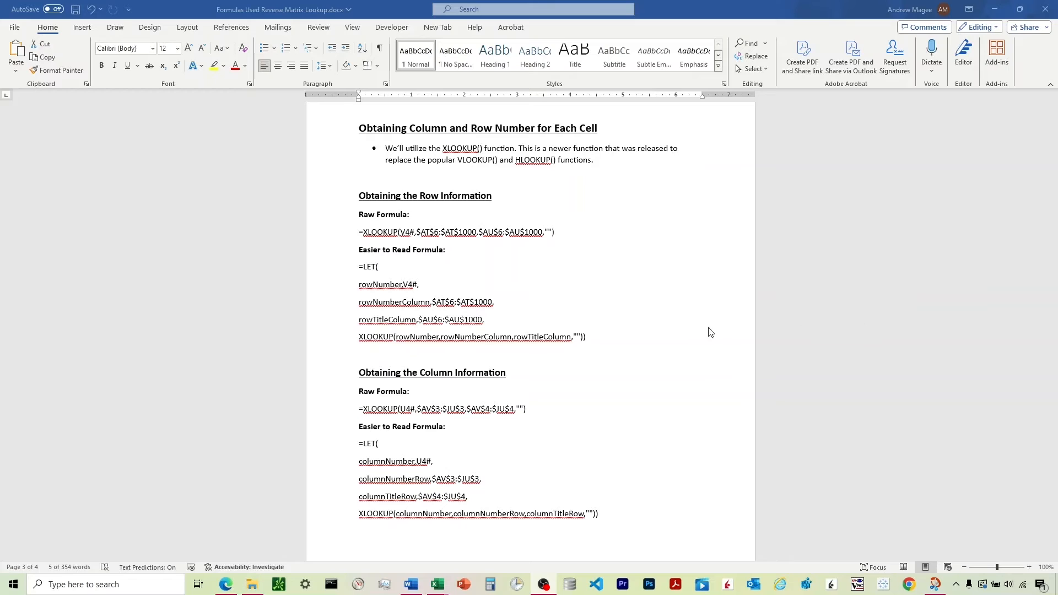
right_click(385, 237)
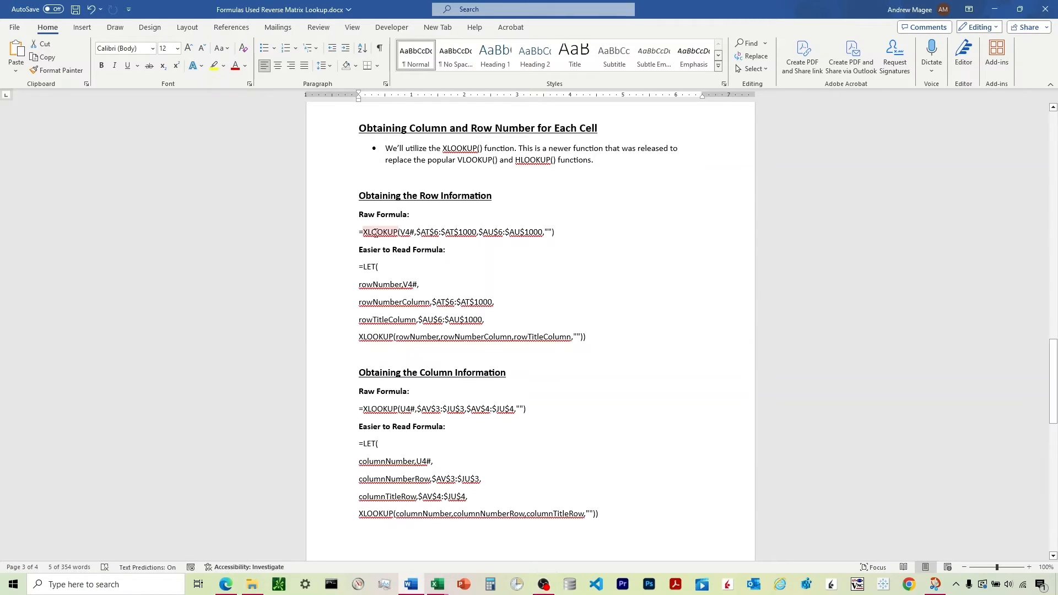
left_click_drag(597, 339, 349, 279)
key("ctrl+c")
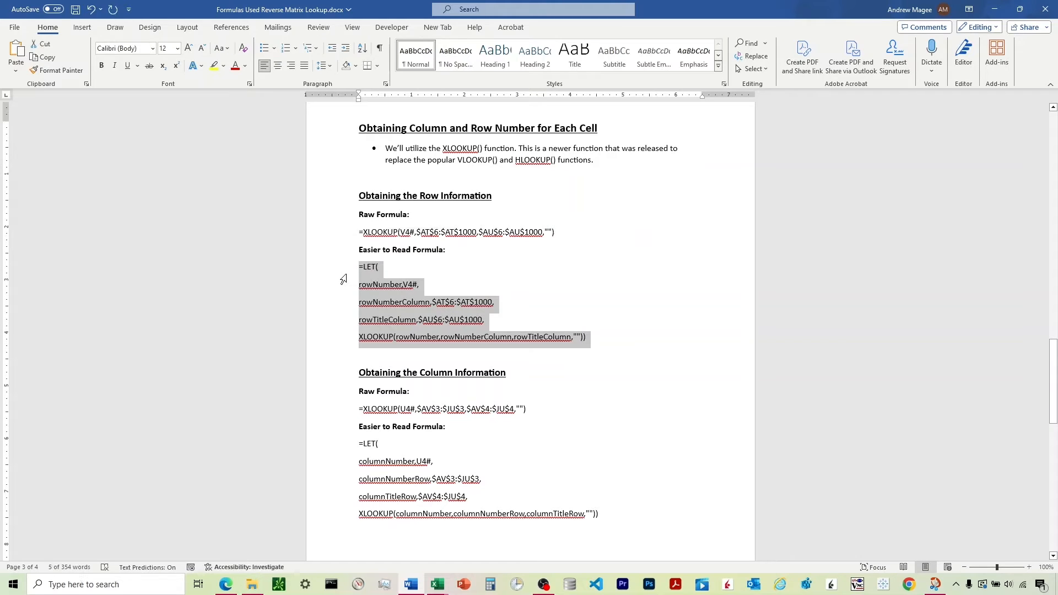
Return to the Book1 workbook in Excel and paste the copied XLOOKUP formula into N5 under Date, keeping it open for editing
left_click(441, 589)
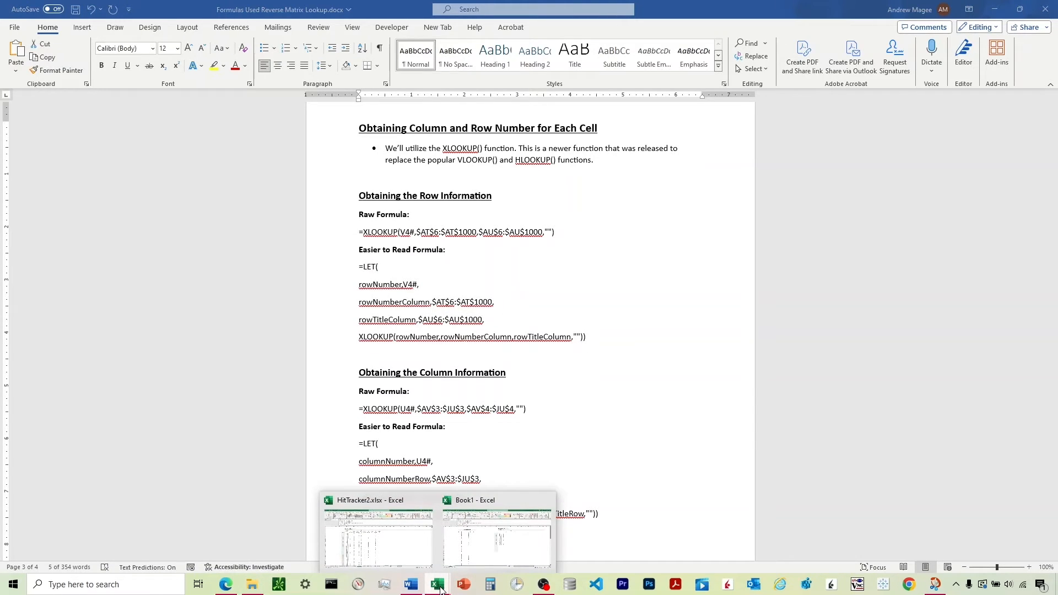
left_click(485, 547)
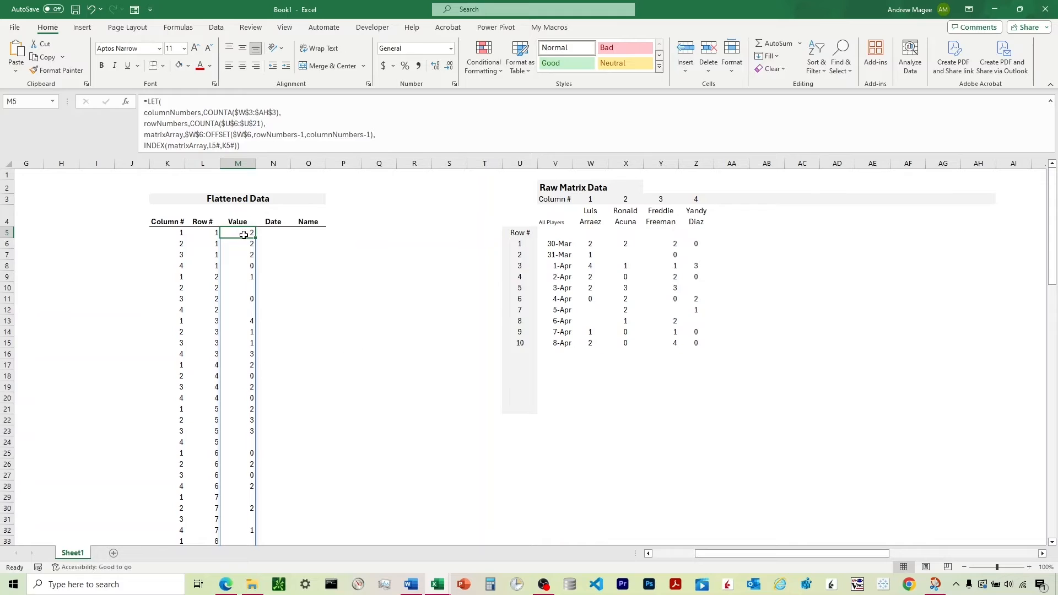
left_click(275, 232)
left_click(204, 112)
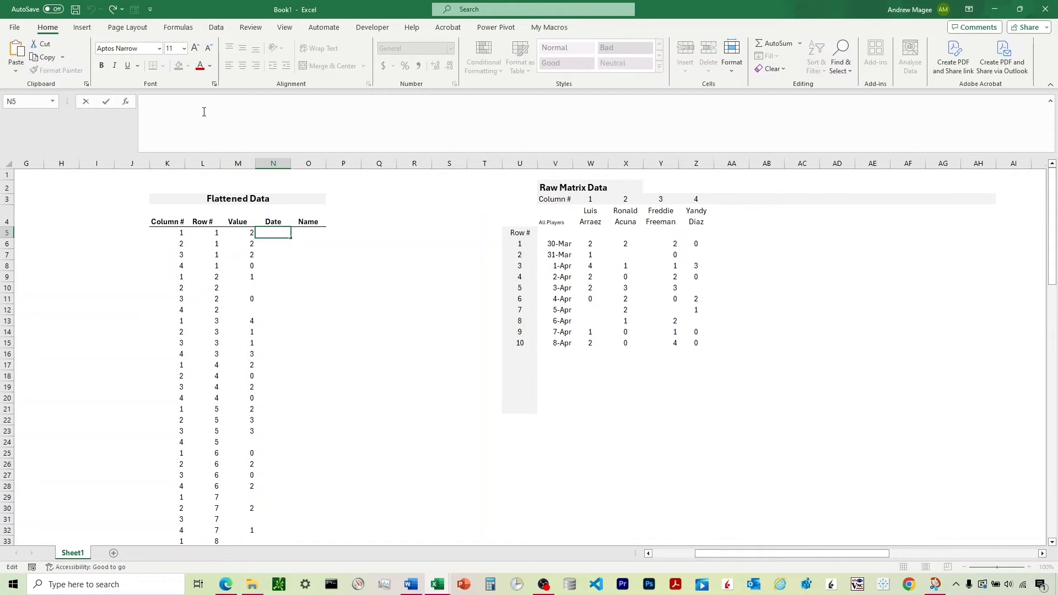
key("ctrl+v")
left_click(214, 124)
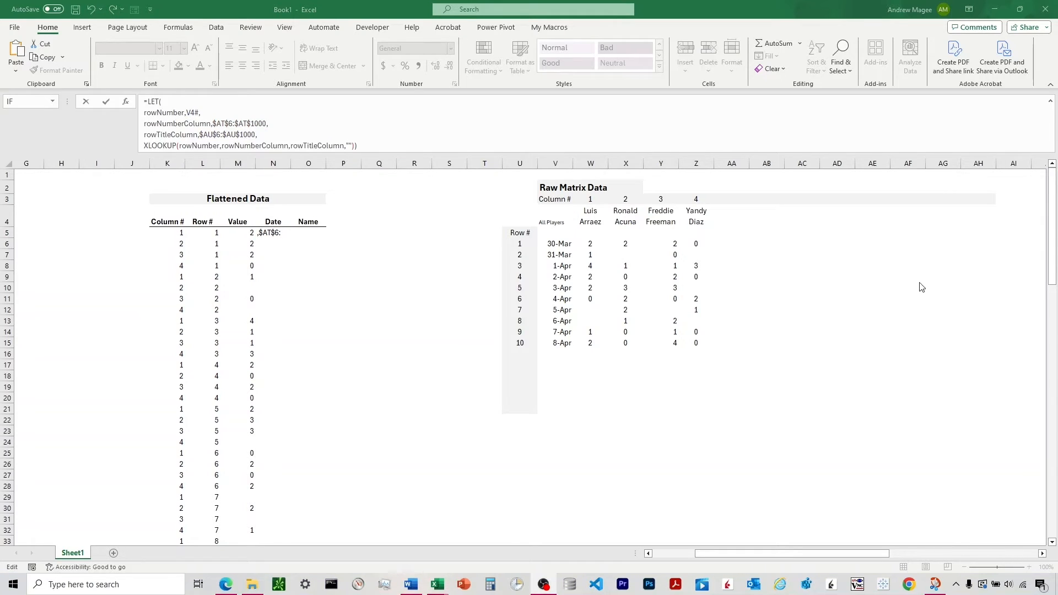
Set rowNumber in the N5 formula to the spilled Row # reference L5#
left_click(212, 124)
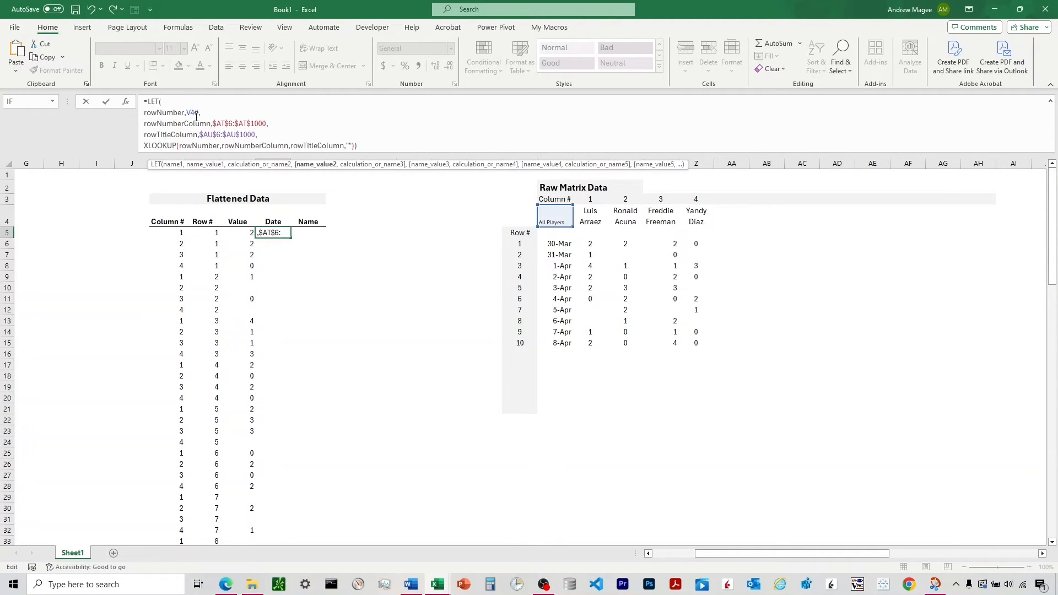
left_click(195, 112)
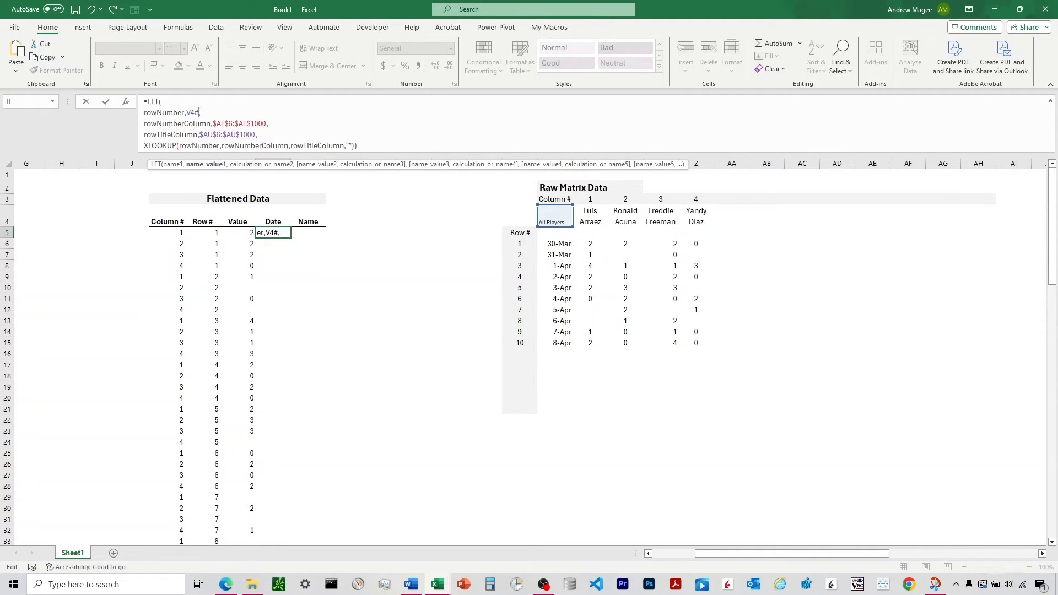
double_click(192, 113)
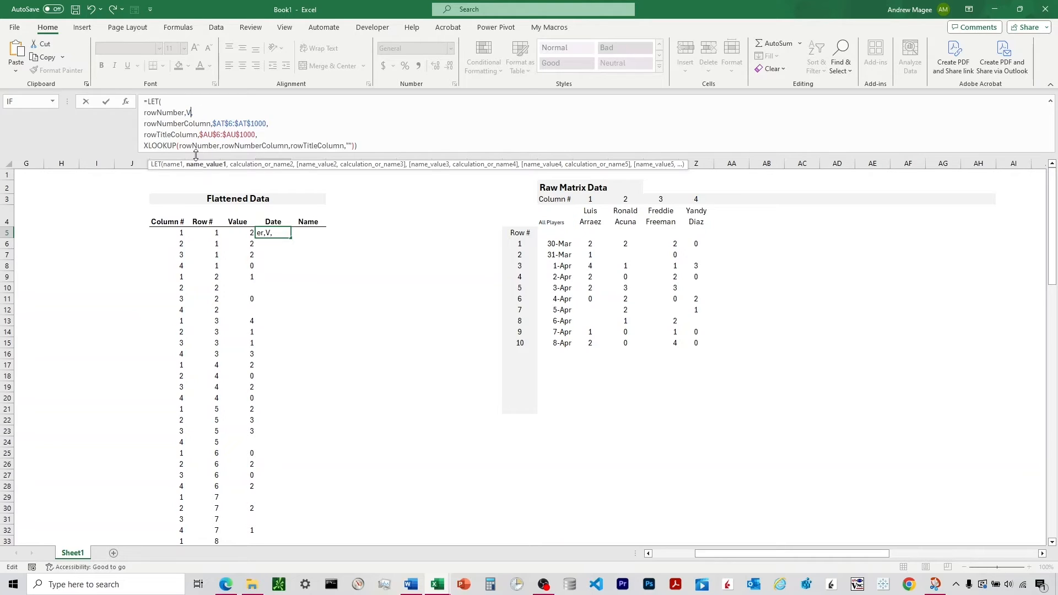
left_click(203, 234)
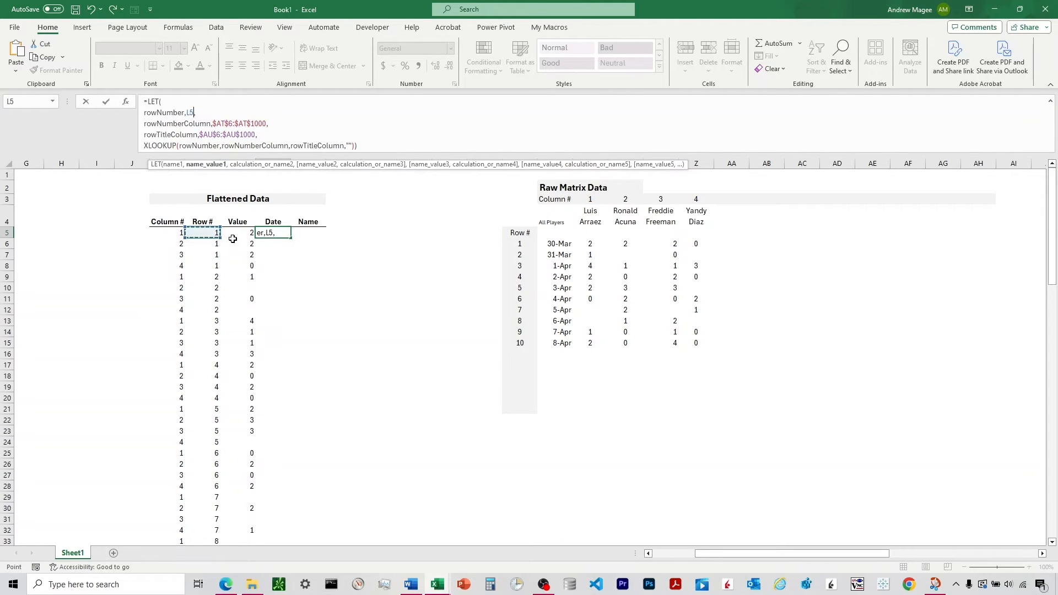
type("#")
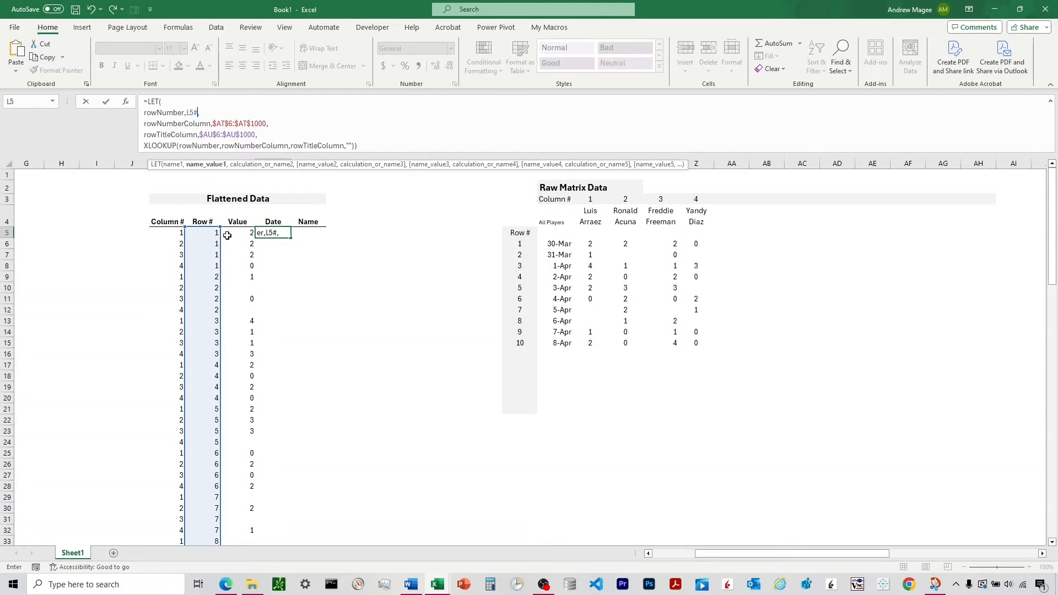
Replace the rowNumberColumn range in the N5 formula with the absolute range $U$6:$U$21
left_click(217, 125)
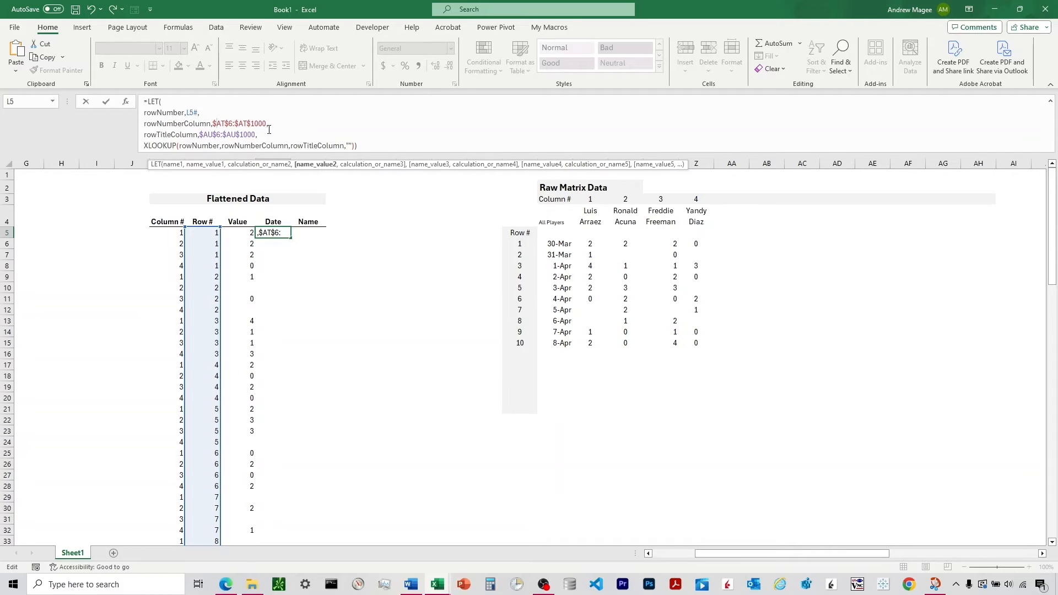
left_click(266, 123)
key("BackSpace")
key("BackSpace")
key("BackSpace")
key("BackSpace")
key("BackSpace")
key("BackSpace")
key("BackSpace")
key("BackSpace")
key("BackSpace")
key("BackSpace")
key("BackSpace")
key("BackSpace")
key("BackSpace")
key("BackSpace")
left_click_drag(516, 244, 512, 414)
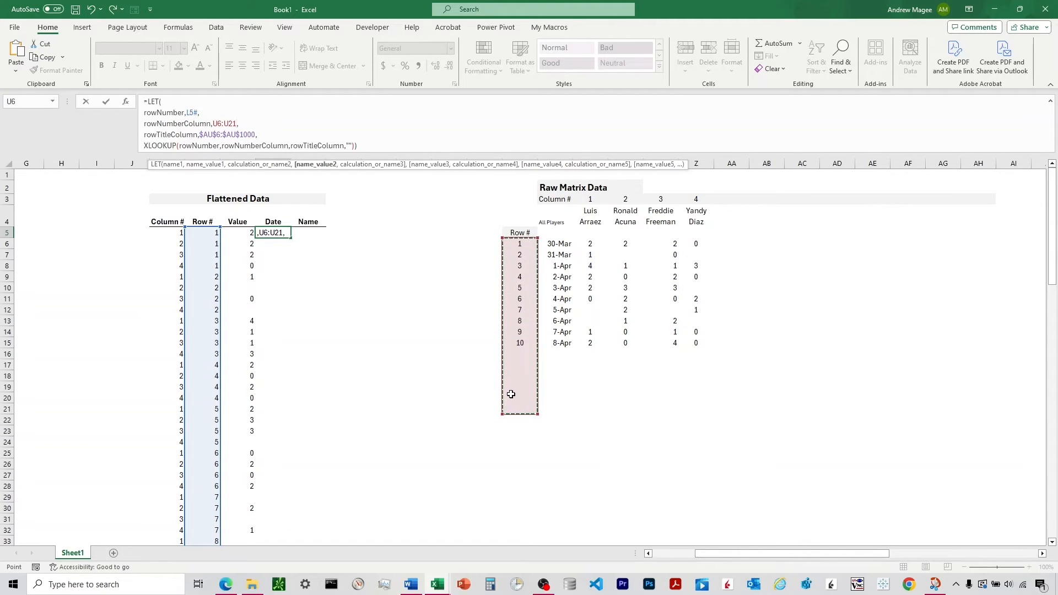
key("F4")
Replace the rowTitleColumn range in the N5 formula with the absolute range $V$6:$V$21 and commit the formula
left_click(255, 135)
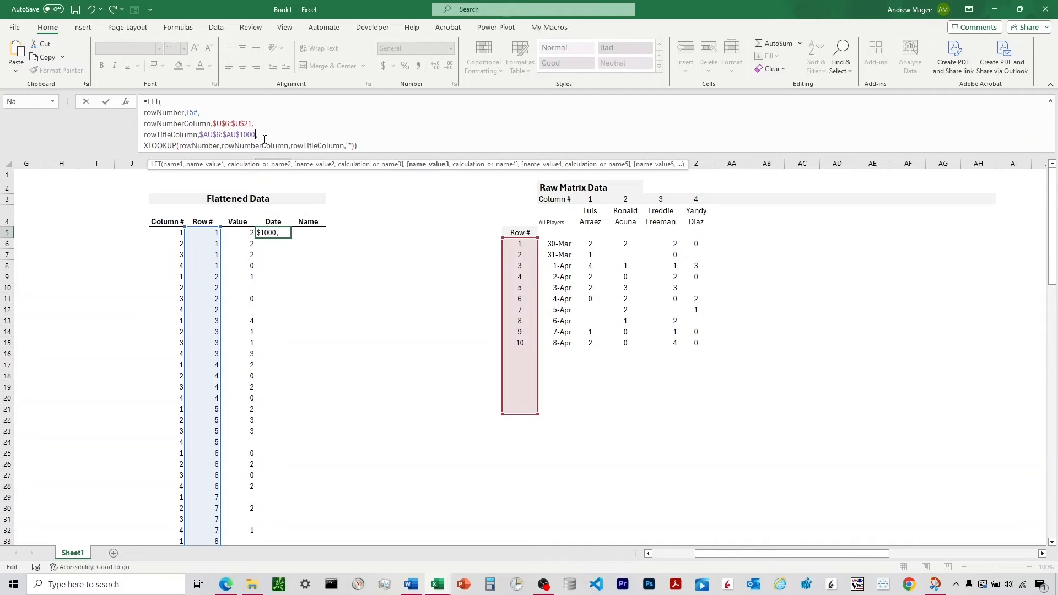
key("BackSpace")
key("BackSpace")
key("BackSpace")
key("BackSpace")
key("BackSpace")
key("BackSpace")
key("BackSpace")
key("BackSpace")
key("BackSpace")
key("BackSpace")
key("BackSpace")
key("BackSpace")
key("BackSpace")
key("BackSpace")
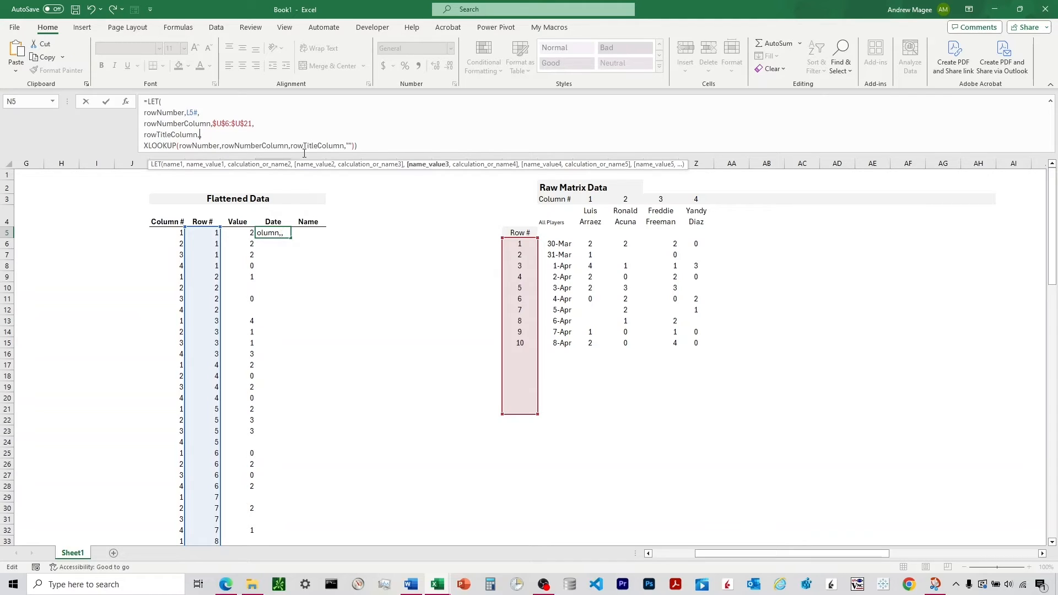
left_click_drag(559, 246, 557, 409)
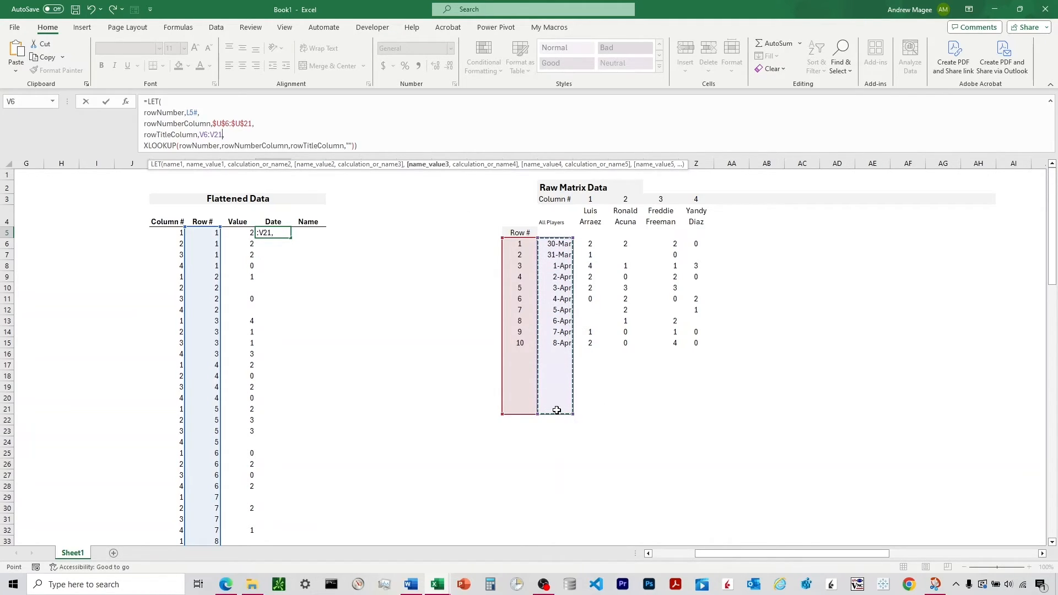
key("F4")
key("Return")
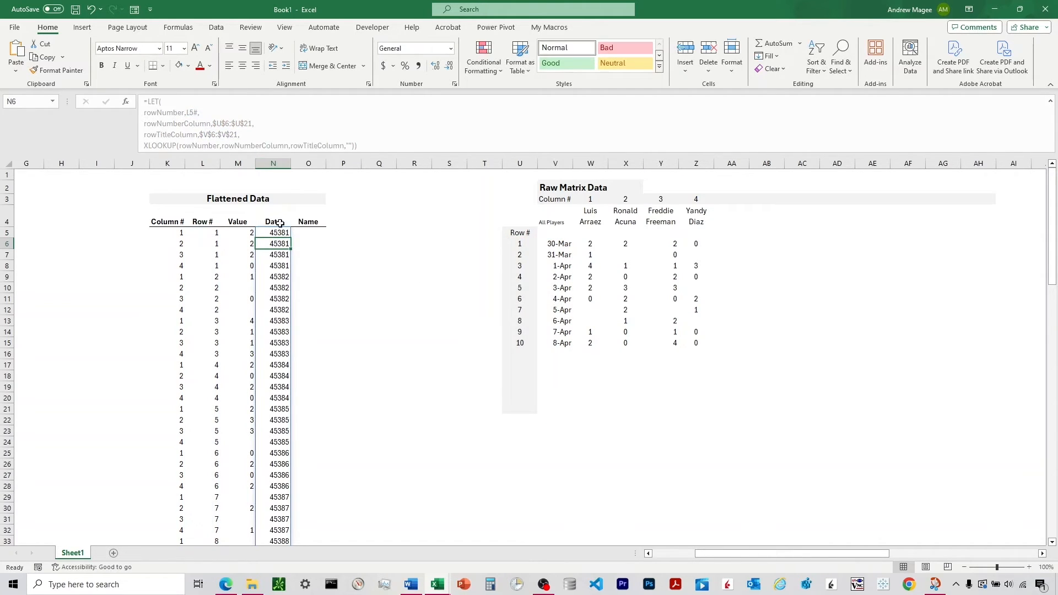
Select the whole Date column N and open the list of number formats for it
left_click(283, 173)
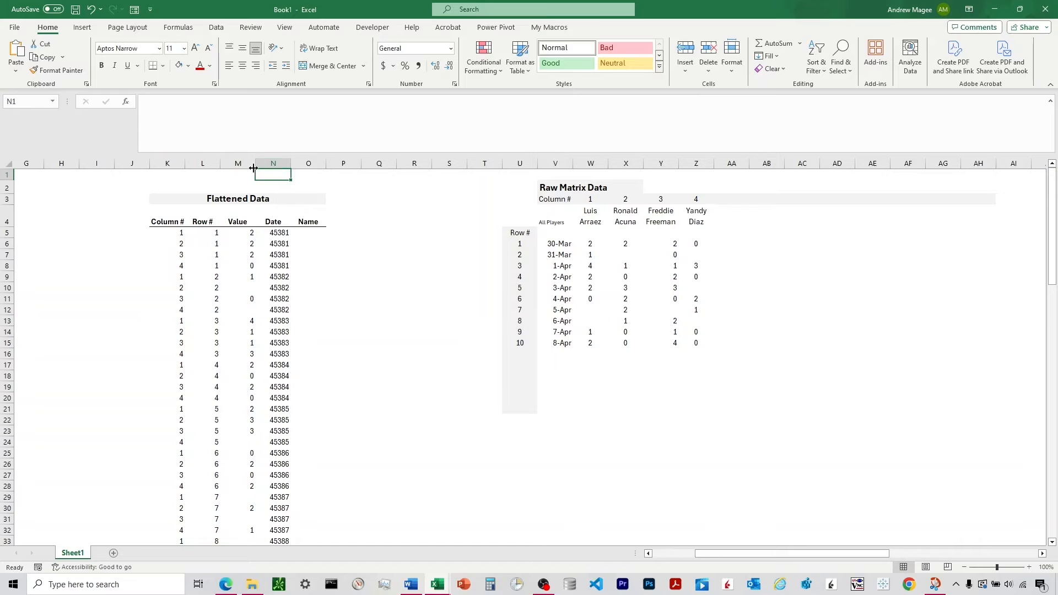
left_click(273, 165)
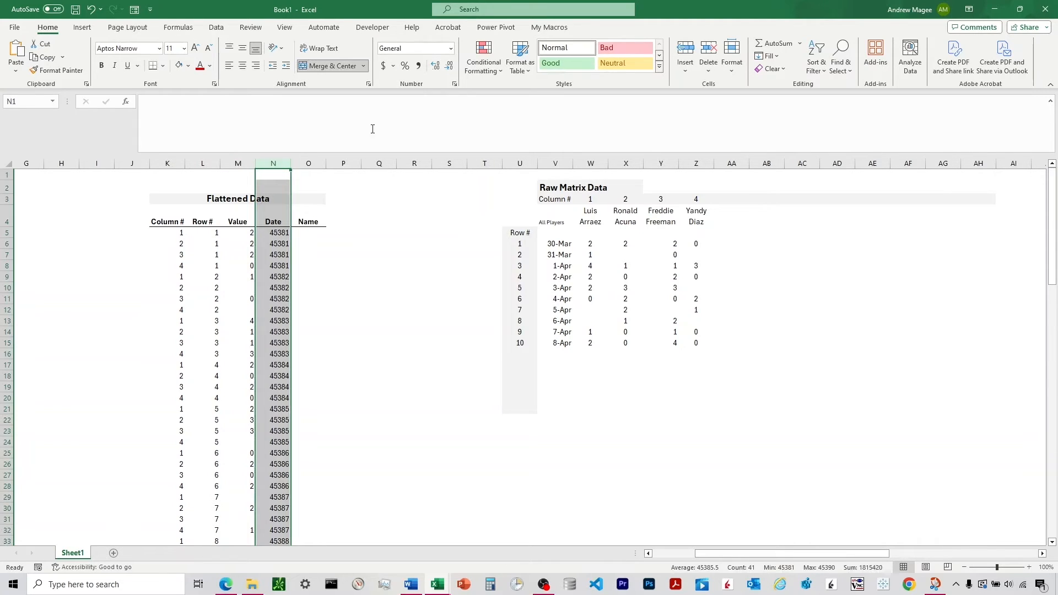
left_click(452, 49)
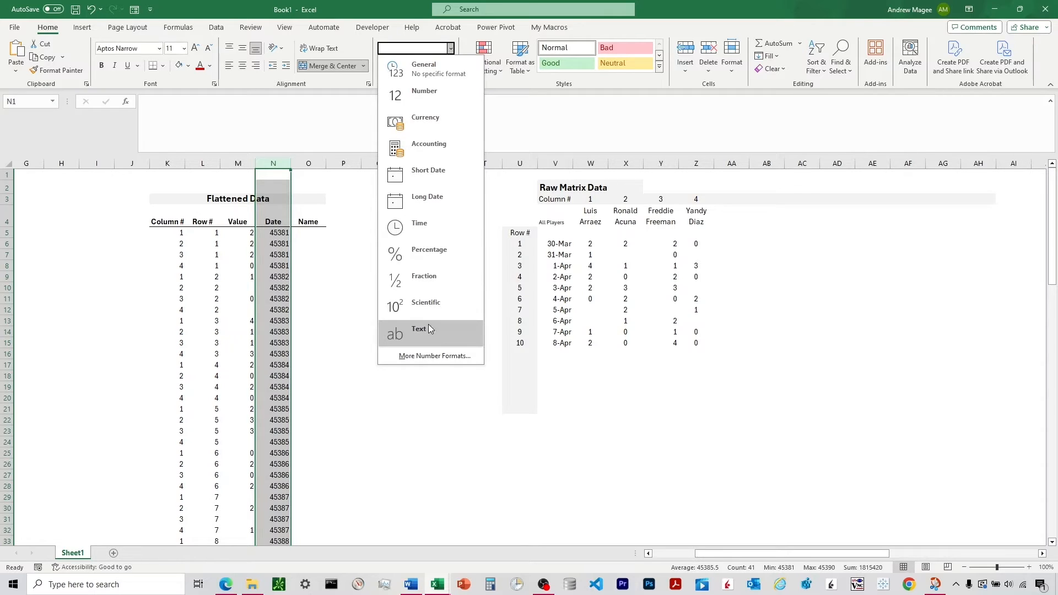
Format the flattened data's Date column N as dates in the 14-Mar style
left_click(433, 356)
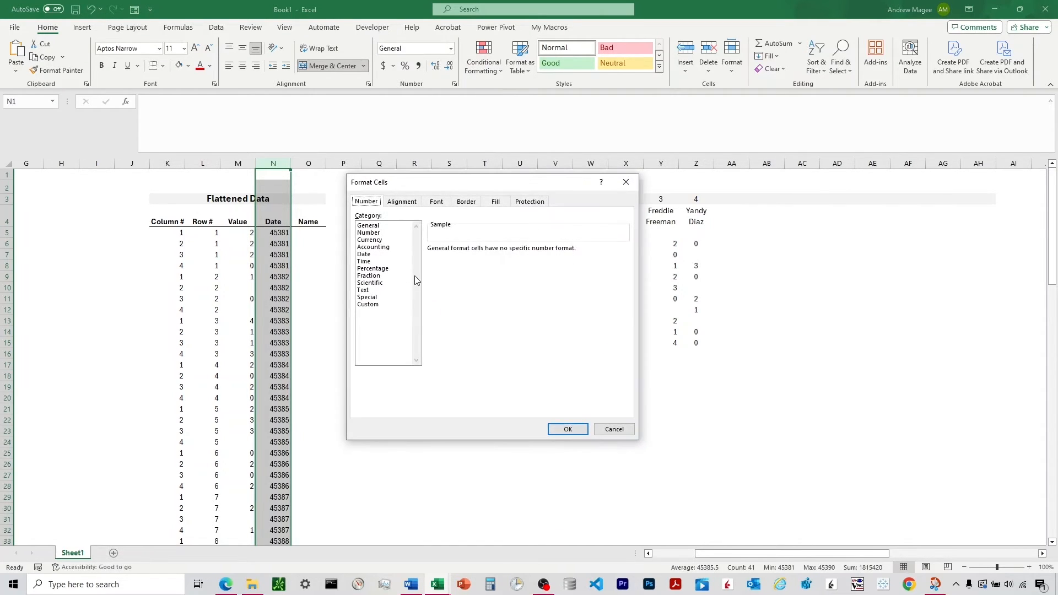
left_click(365, 255)
left_click(441, 302)
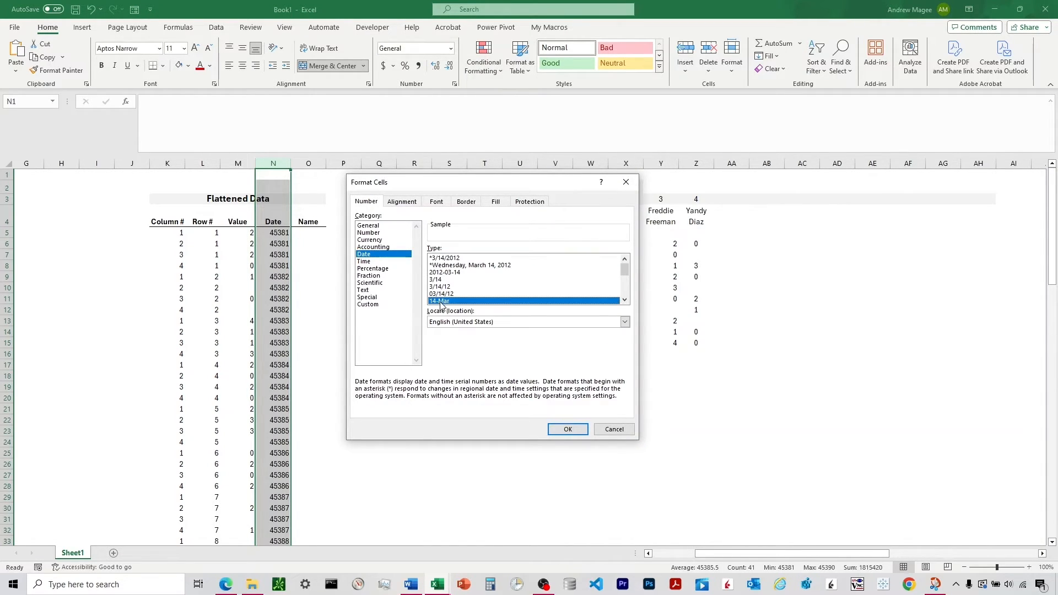
left_click(568, 429)
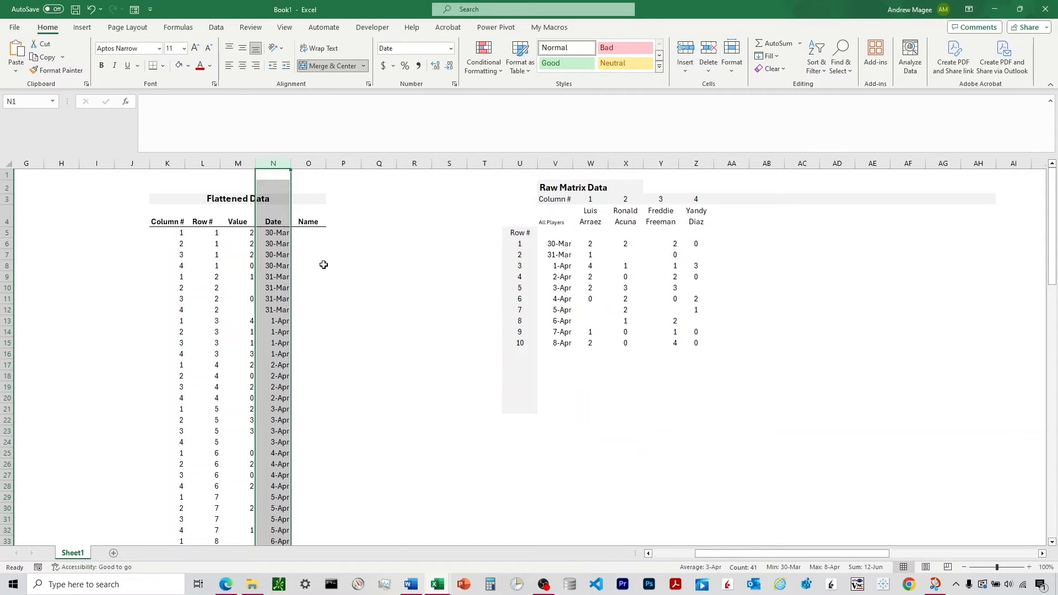
left_click(348, 278)
Center the contents of the Date column and the rest of the flattened data columns, starting from column K
left_click(279, 164)
left_click(242, 66)
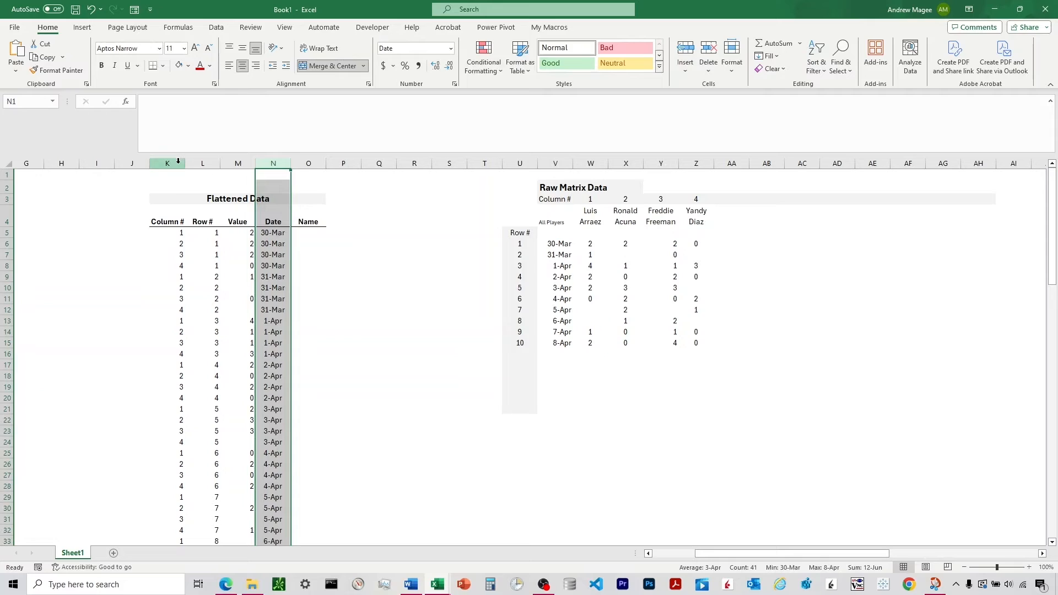
left_click_drag(167, 164, 342, 163)
left_click(242, 66)
left_click(449, 331)
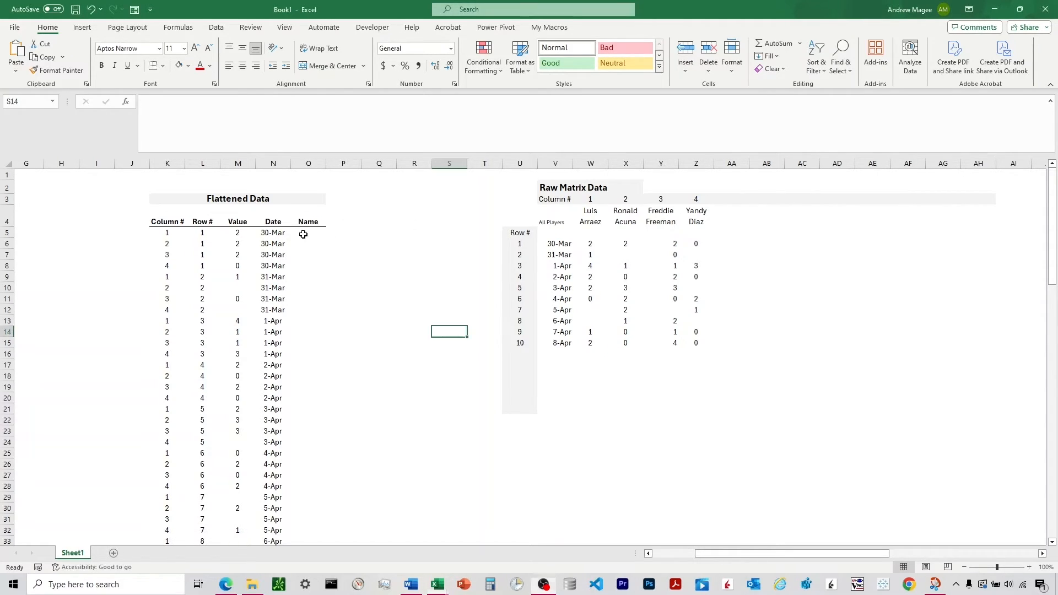
Switch to the Word formula document and copy the easier-to-read LET formula under Obtaining the Column Information
left_click(412, 588)
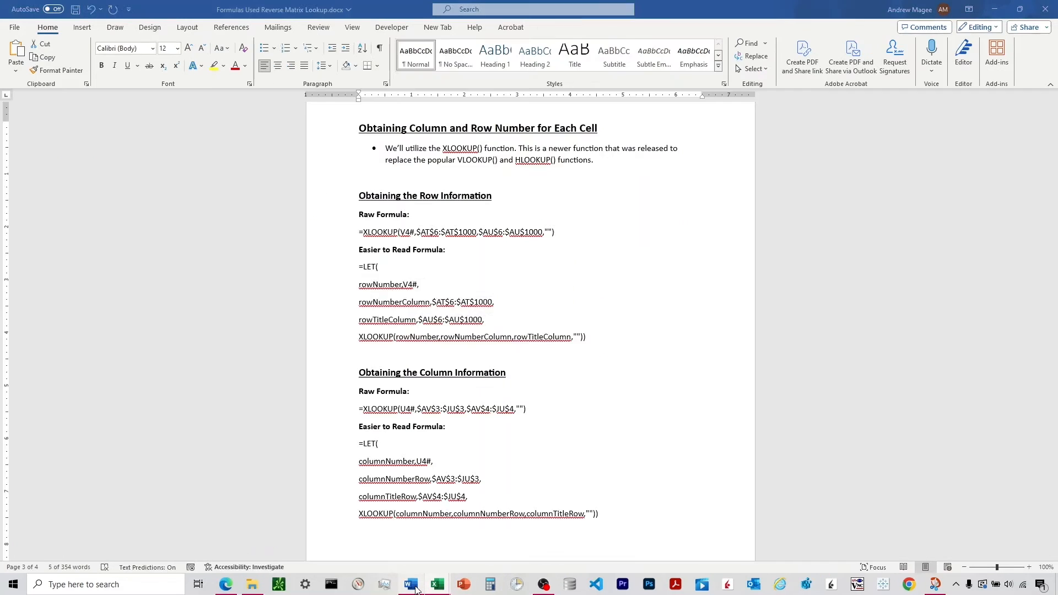
scroll(458, 365, "down", 3)
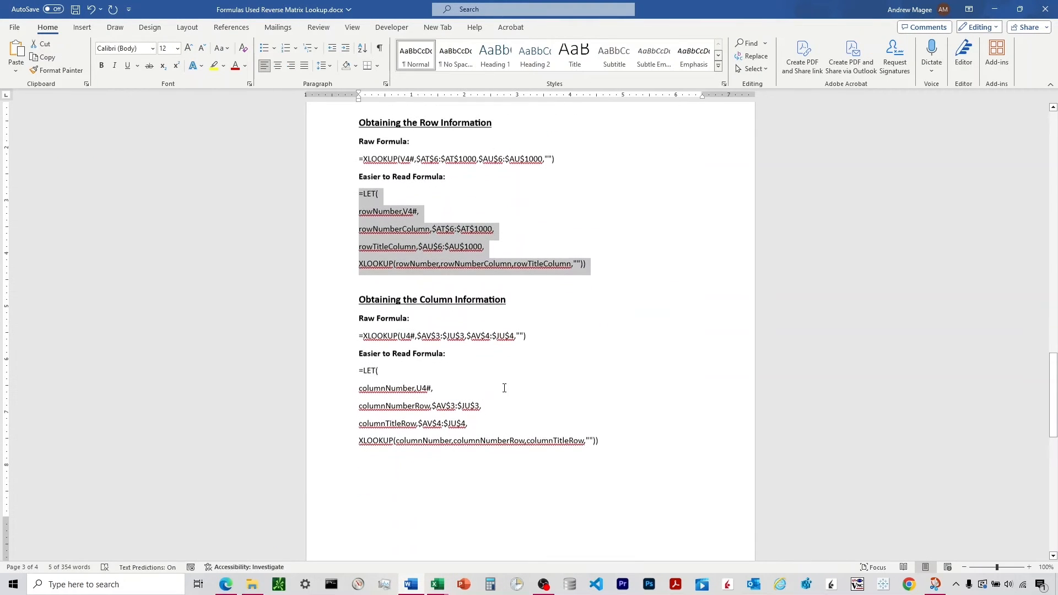
left_click_drag(606, 435, 356, 369)
key("ctrl+c")
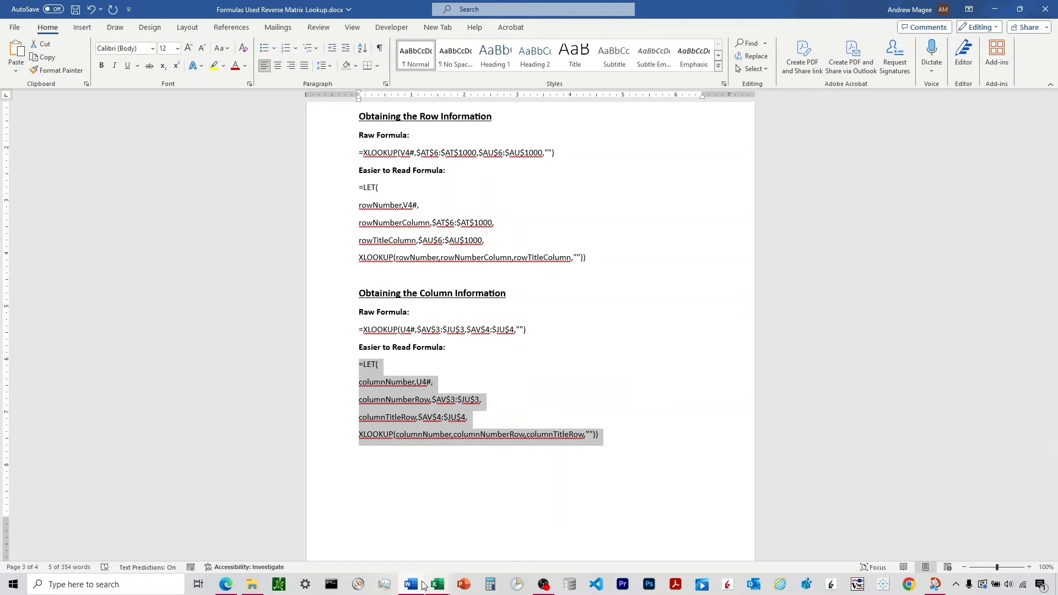
Return to the Book1 workbook in Excel and paste the copied LET formula into O5 under Name
mouse_move(444, 587)
left_click(504, 554)
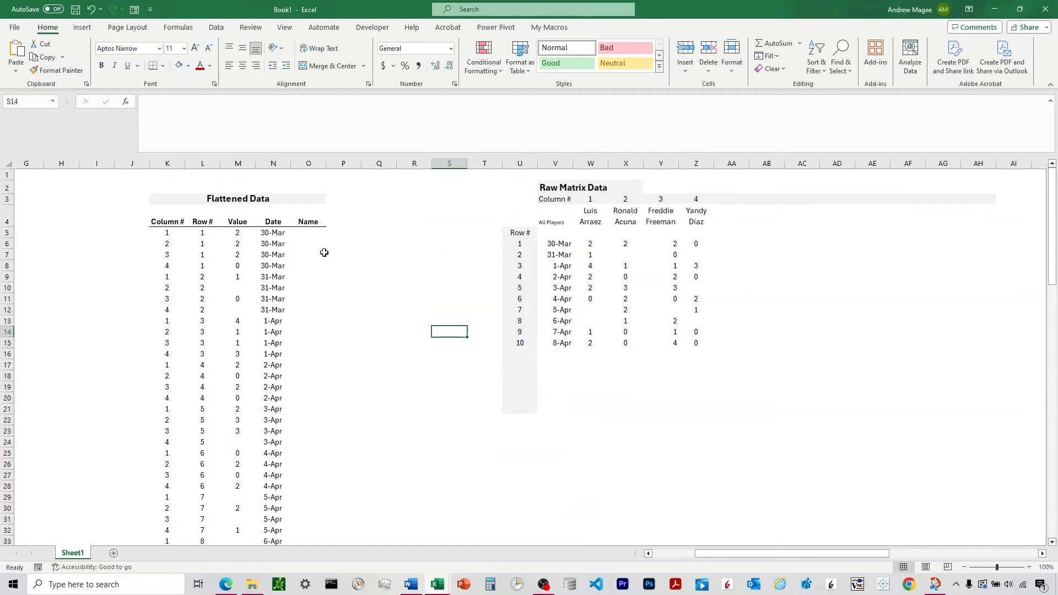
left_click(312, 232)
left_click(262, 141)
key("ctrl+v")
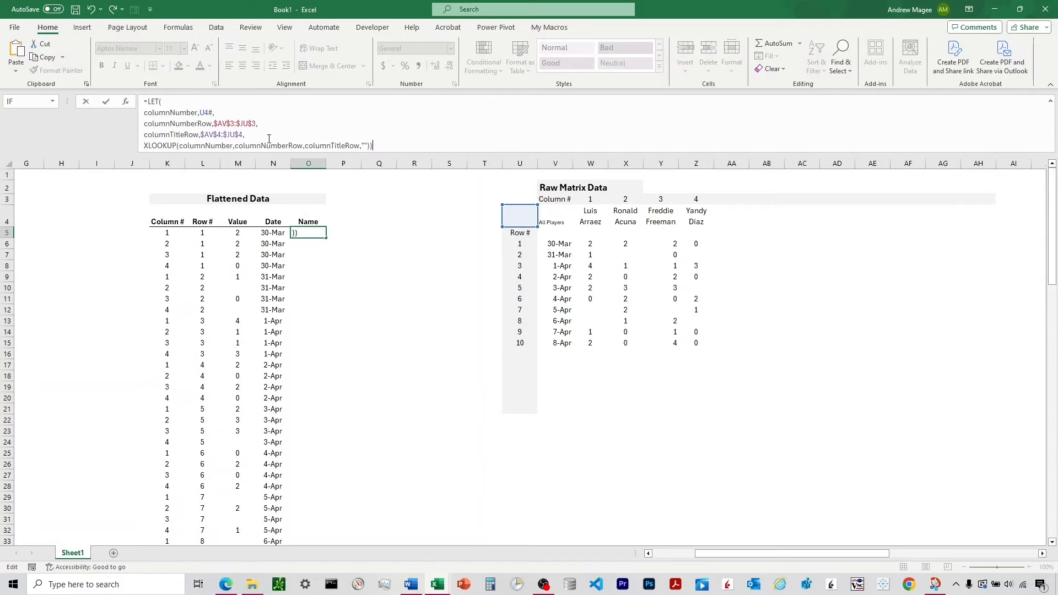
Change the columnNumber reference in the O5 formula to the spilled range K5#
left_click(238, 121)
left_click(212, 112)
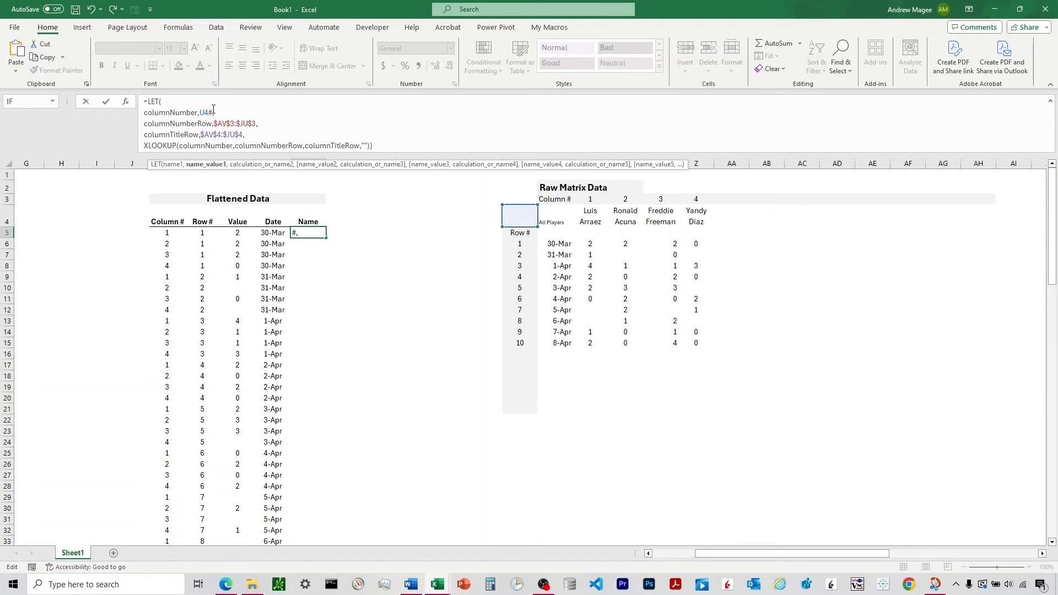
key("BackSpace")
key("BackSpace")
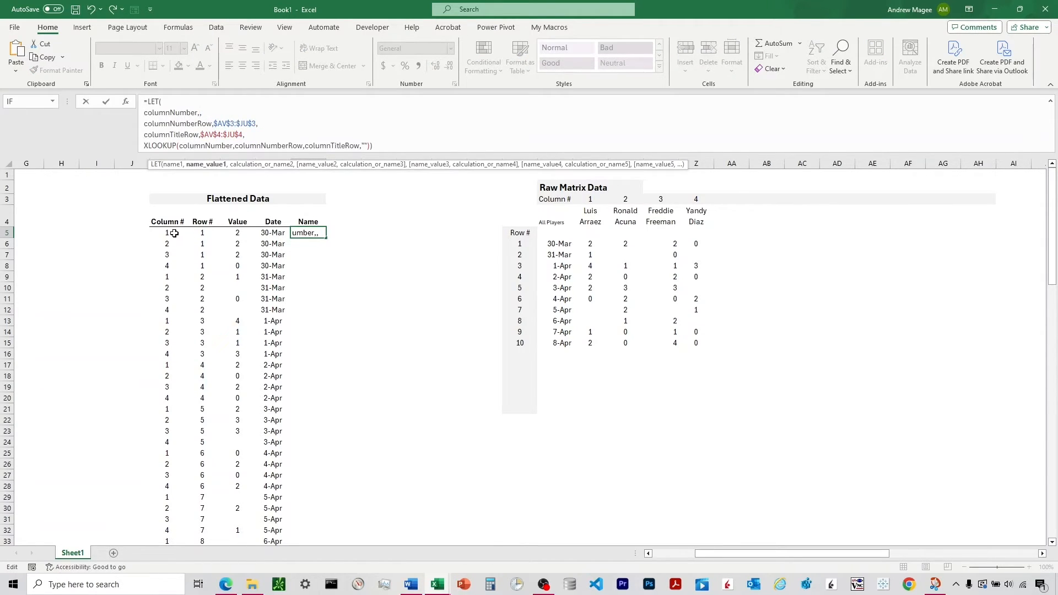
left_click(174, 233)
type("#")
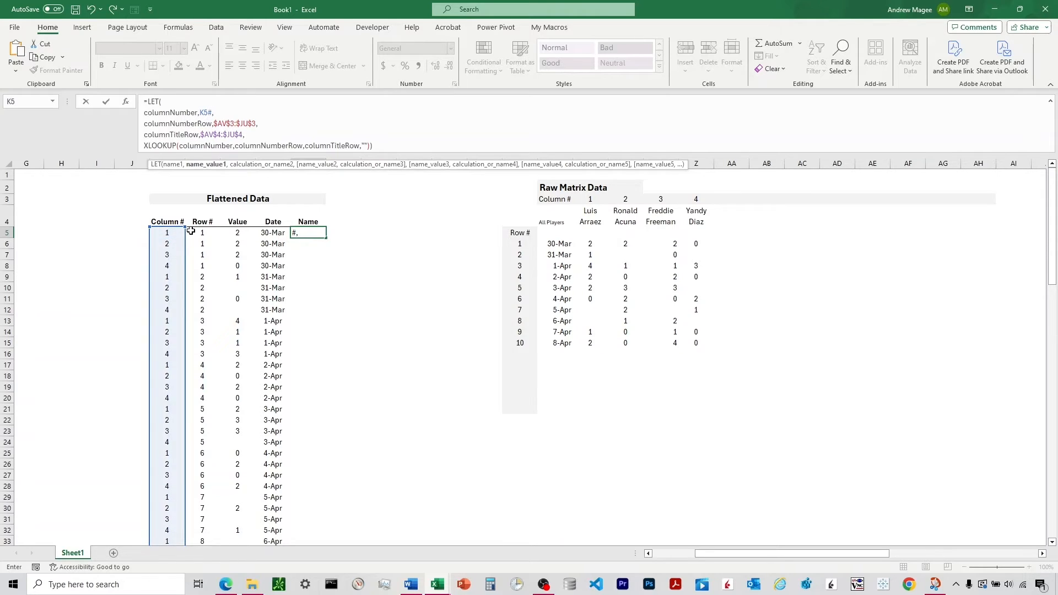
Set the formula's columnNumberRow reference to the absolute range $W$3:$AH$3
left_click(256, 124)
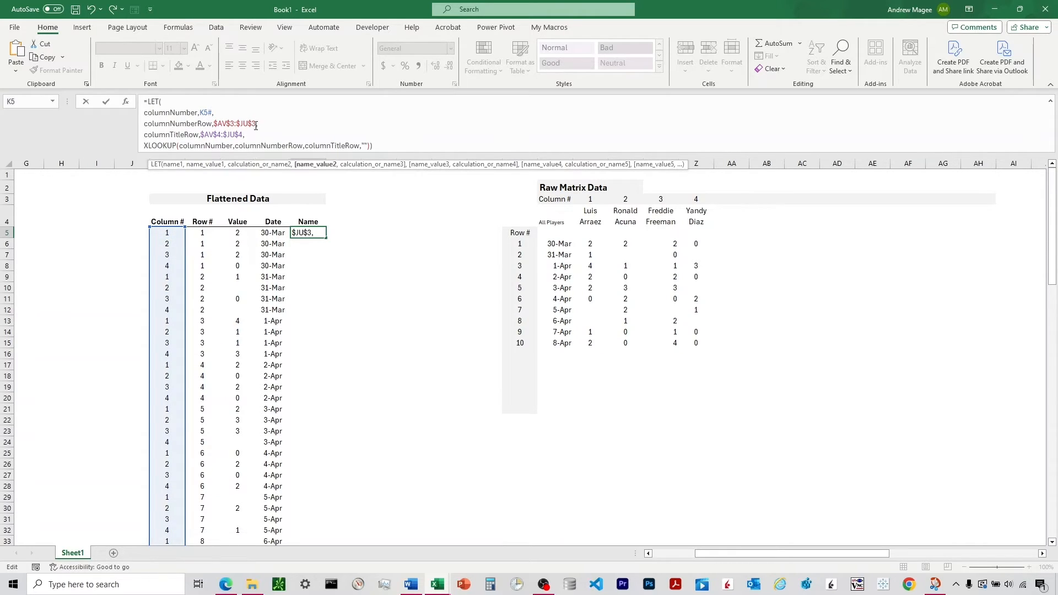
key("BackSpace")
key("BackSpace")
key("BackSpace")
key("BackSpace")
key("BackSpace")
key("BackSpace")
key("BackSpace")
left_click(600, 199)
left_click_drag(600, 199, 984, 205)
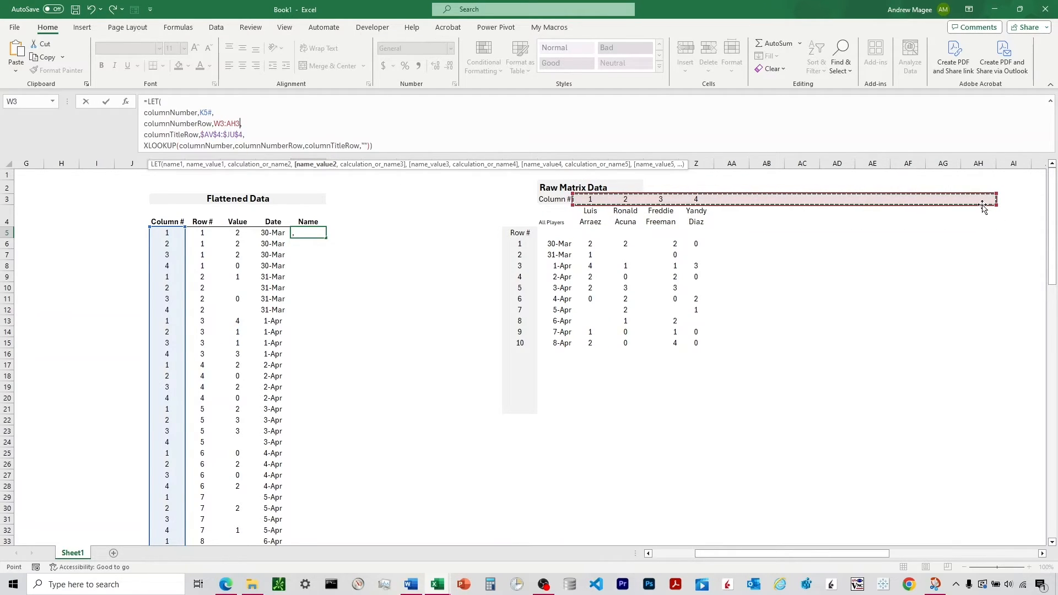
key("F4")
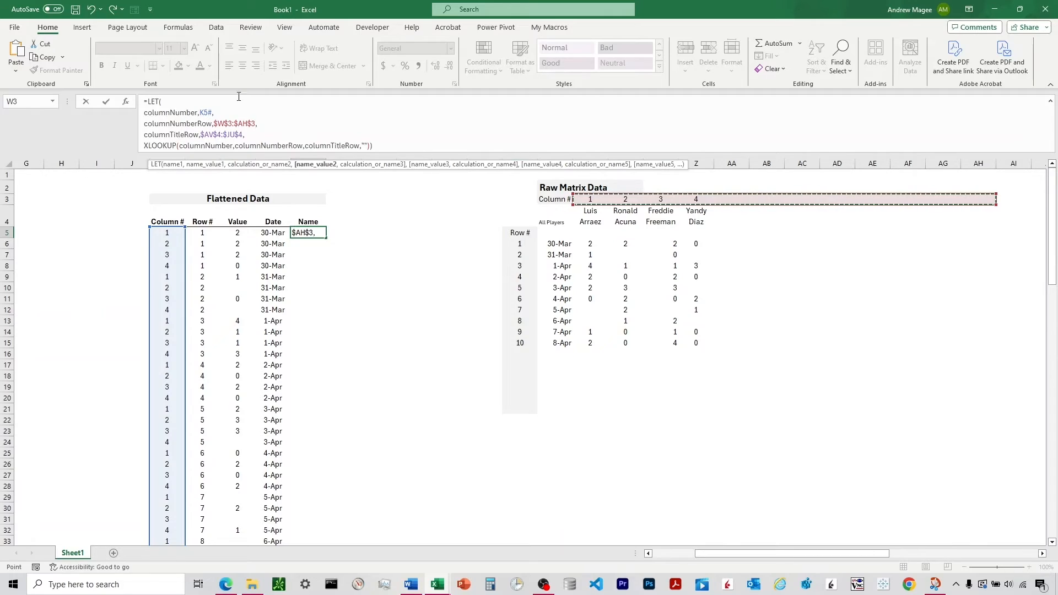
Set columnTitleRow to the absolute range $W$4:$AH$4, enter the formula, and widen column O to fit the full names
left_click(242, 135)
key("BackSpace")
key("BackSpace")
key("BackSpace")
key("BackSpace")
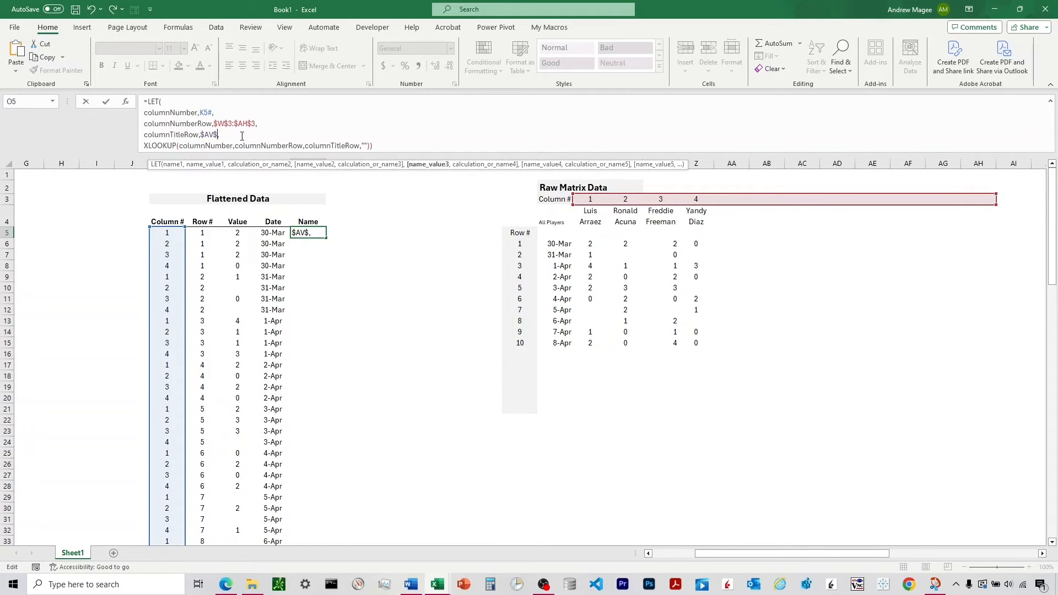
key("BackSpace")
key("BackSpace")
key("BackSpace")
key("BackSpace")
left_click_drag(579, 214, 983, 216)
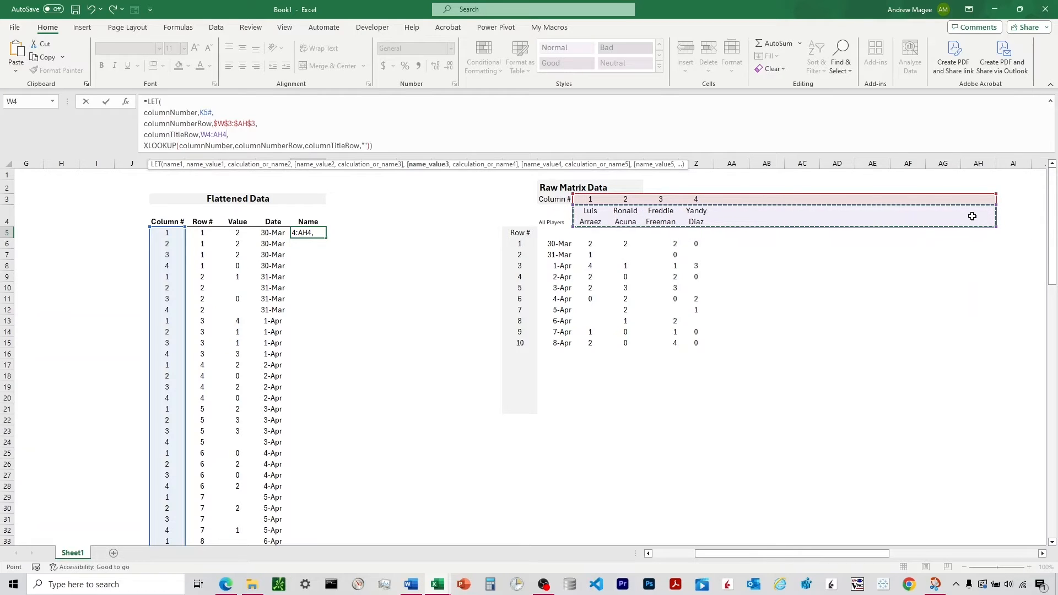
key("F4")
key("Return")
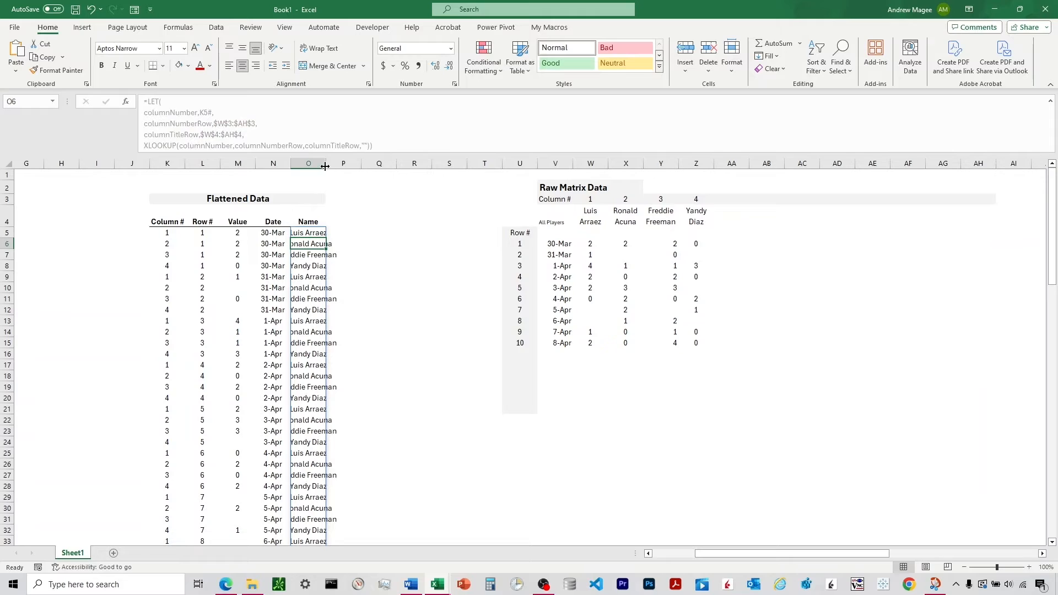
left_click_drag(326, 163, 359, 166)
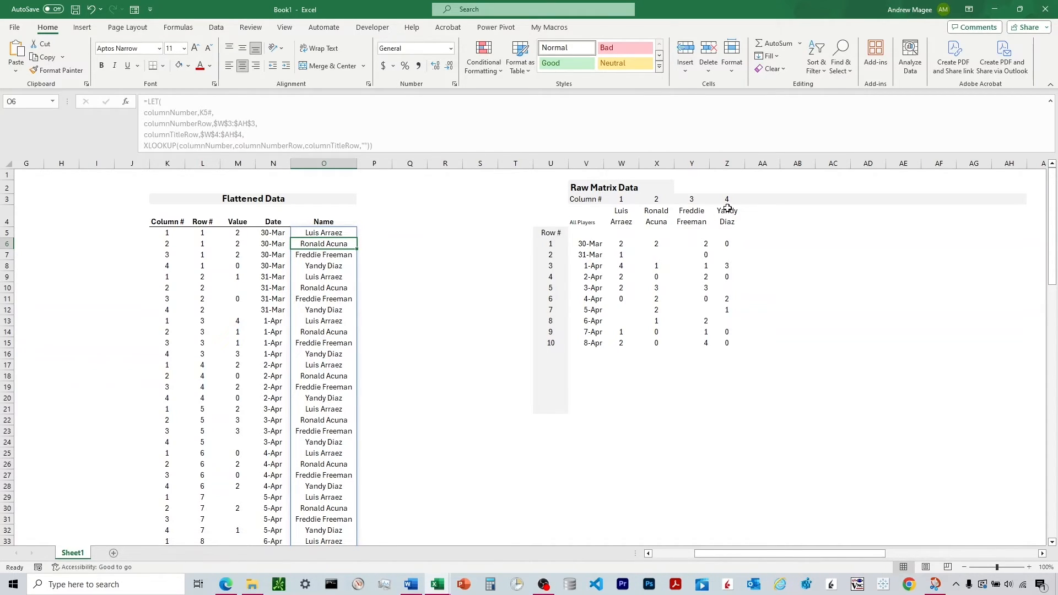
Add a test column to the raw matrix with column number 5 in AA3 and the heading Player A in AA4
left_click(760, 200)
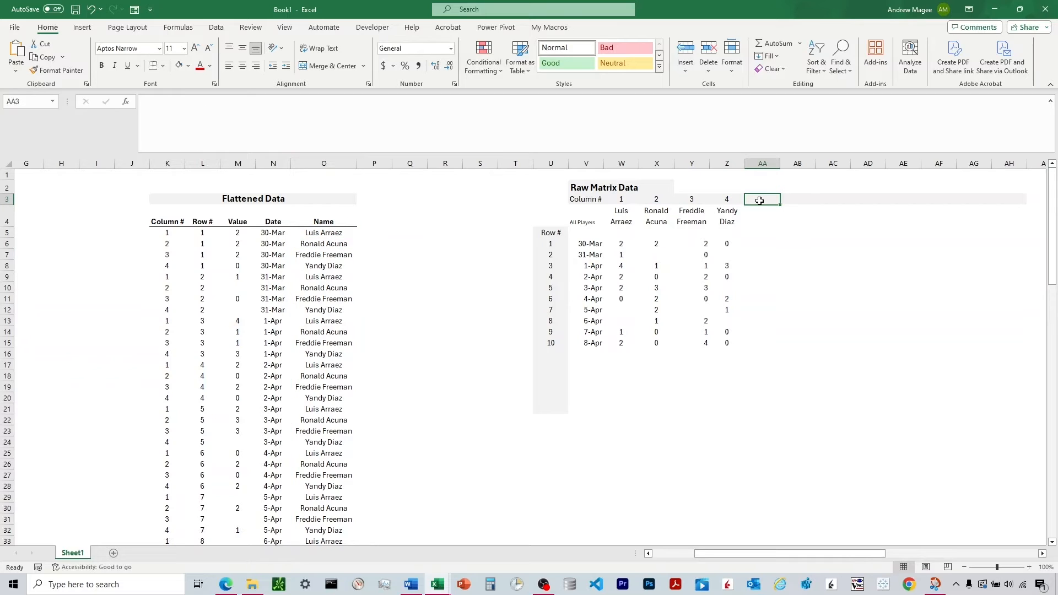
type("5")
key("Return")
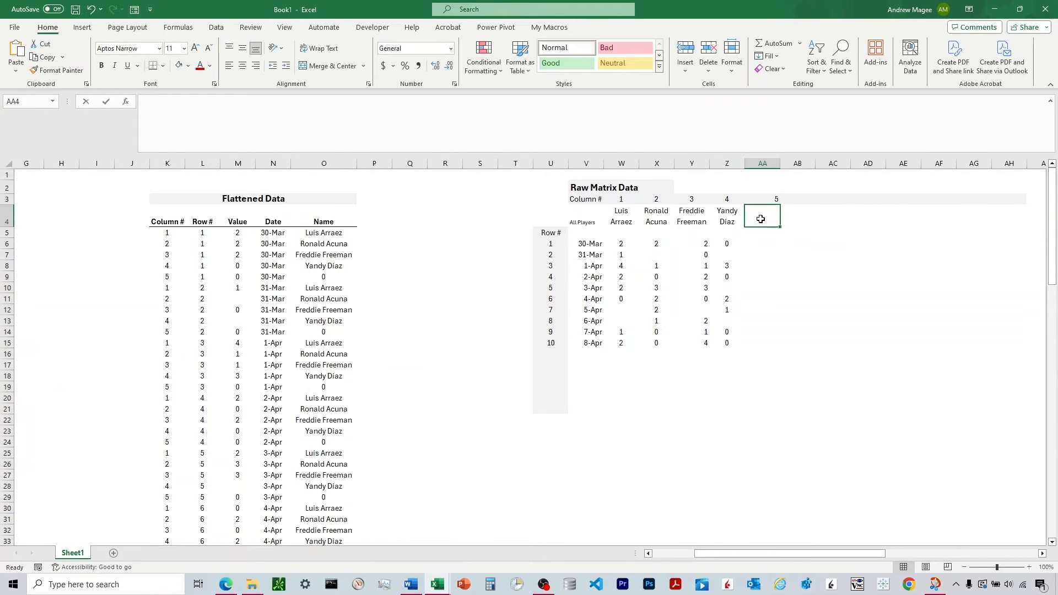
type("O")
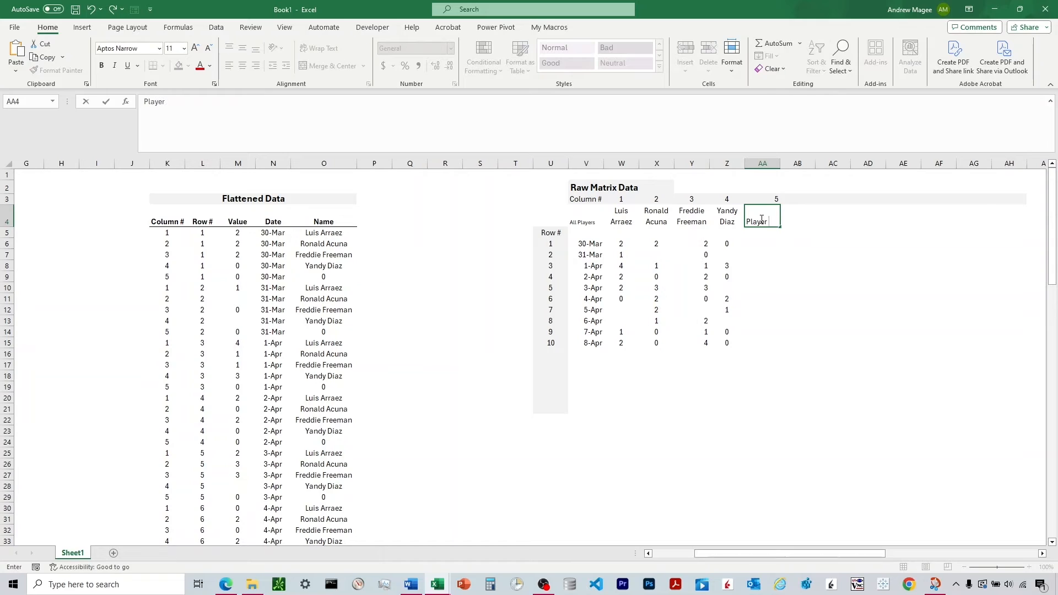
type("layer A")
key("Return")
key("Return")
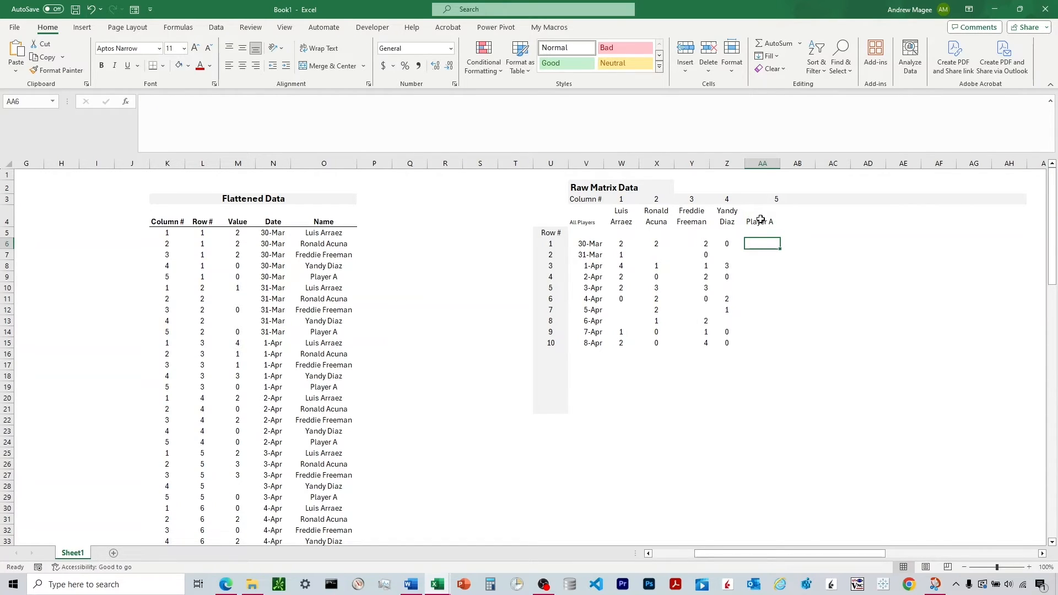
Enter the test values 4, 5, 6, 4, 5, 1, 1, 3, 0 and 0 for Player A in AA6:AA15
type("4")
key("Return")
type("5")
key("Return")
type("6")
key("Return")
type("4")
key("Return")
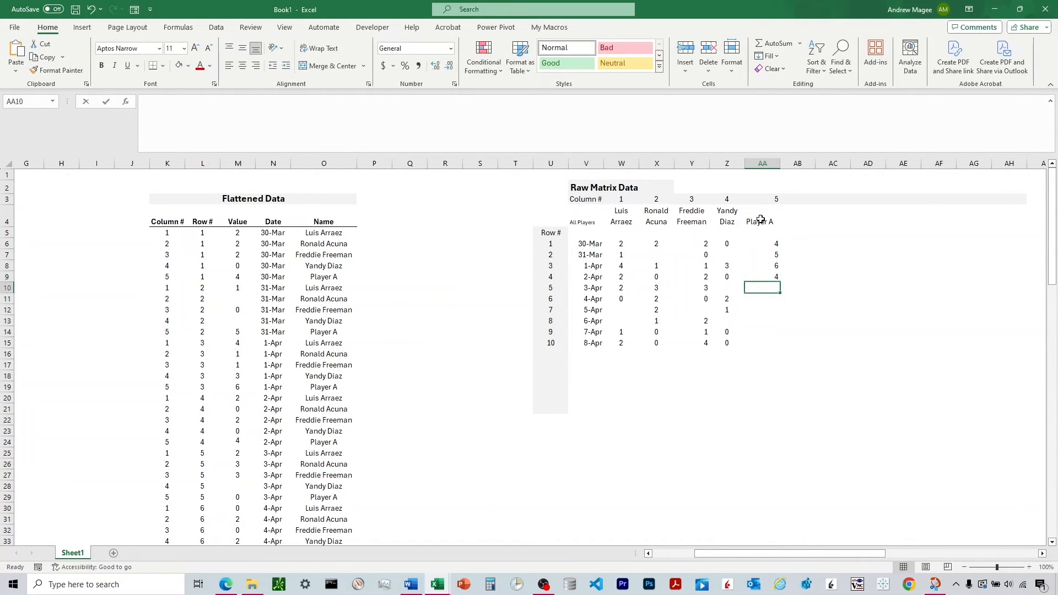
type("564")
key("Return")
key("Up")
type("5")
key("Return")
type("1")
key("Return")
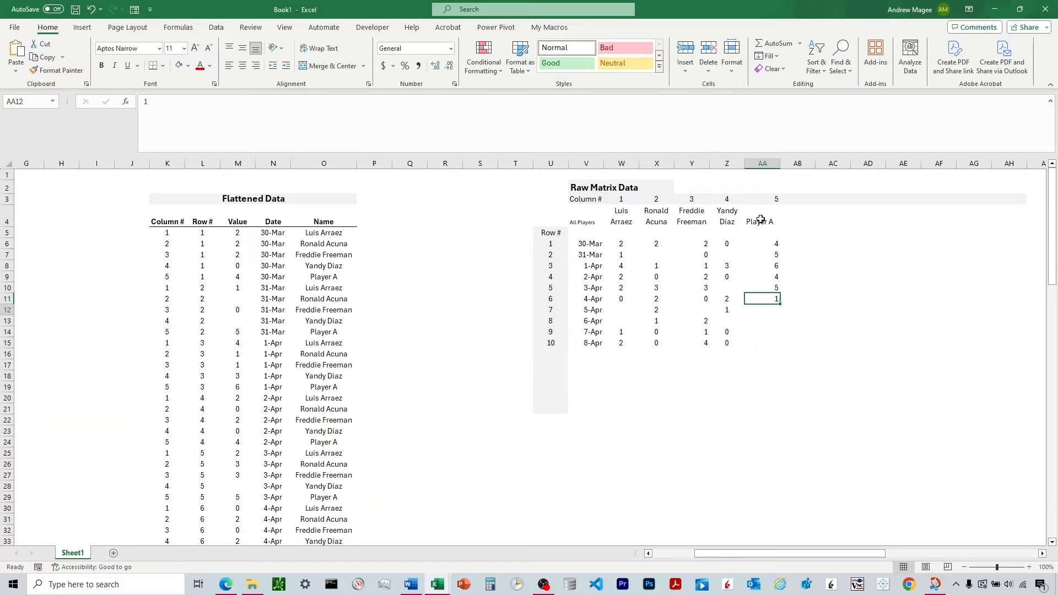
type("1")
key("Return")
type("3")
key("Return")
type("0")
key("Return")
type("0")
key("Return")
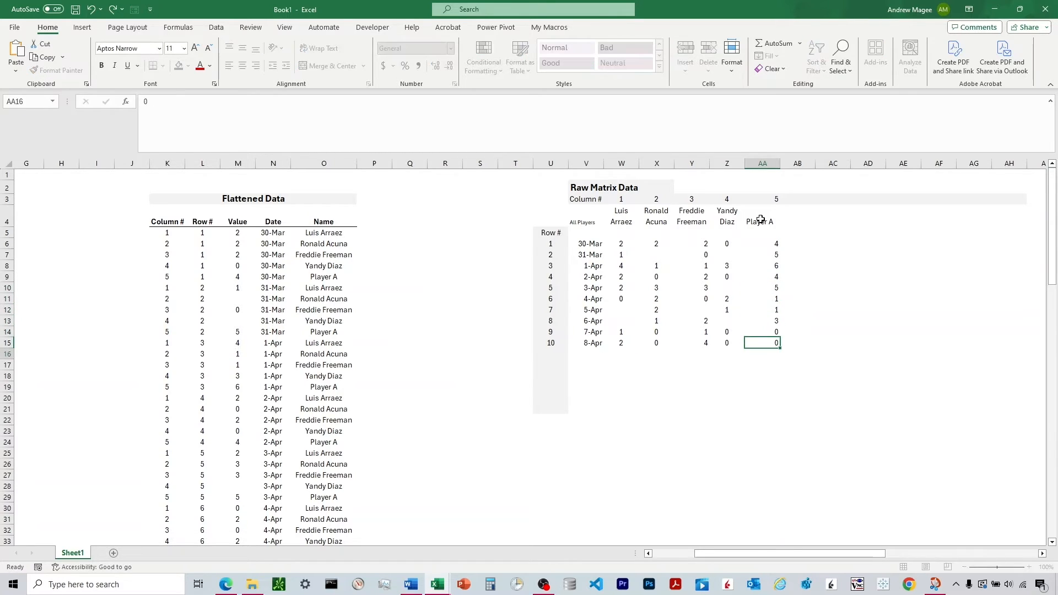
key("Up")
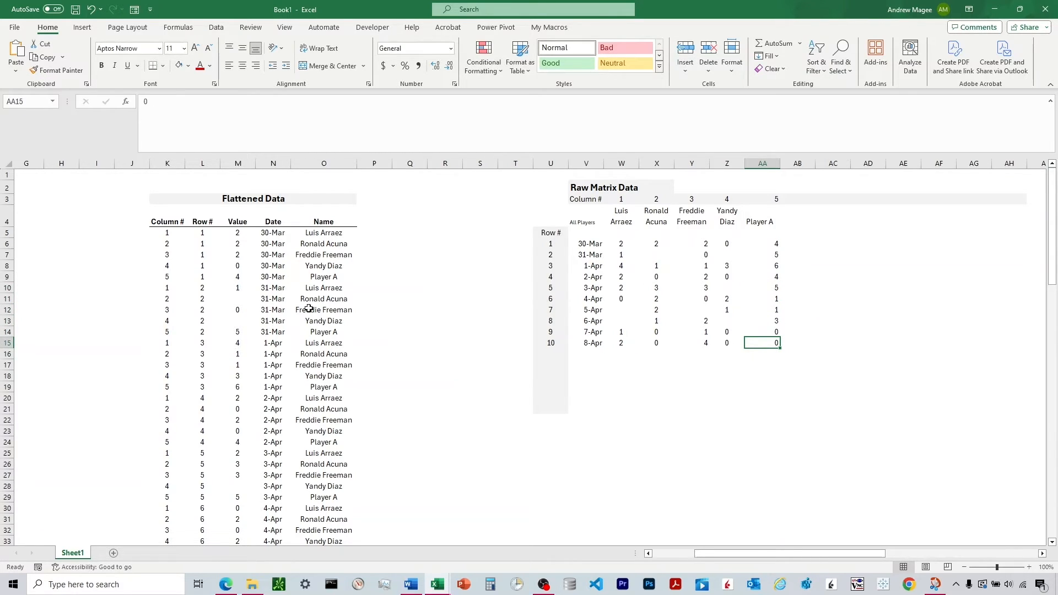
Check the Player A rows in the flattened data against the matching dates and values in the raw matrix
scroll(181, 311, "down", 1)
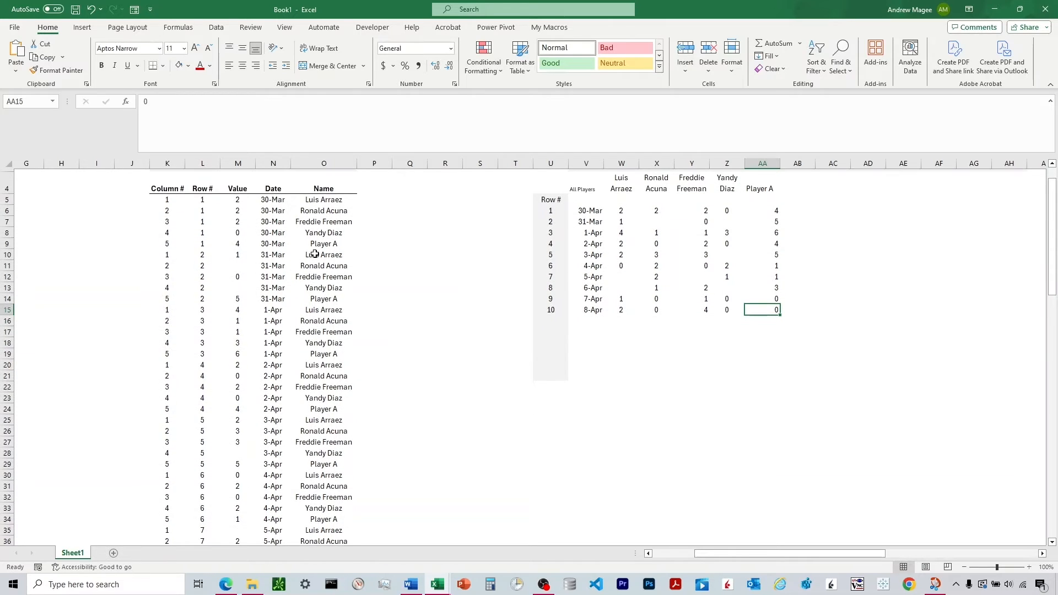
scroll(340, 278, "up", 1)
left_click_drag(337, 278, 186, 277)
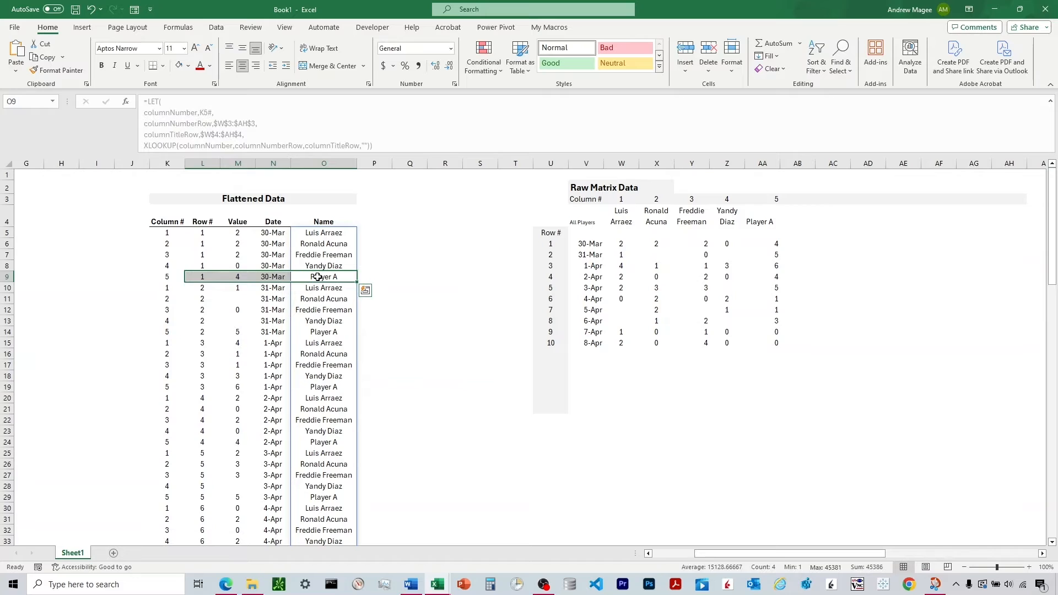
left_click(165, 278)
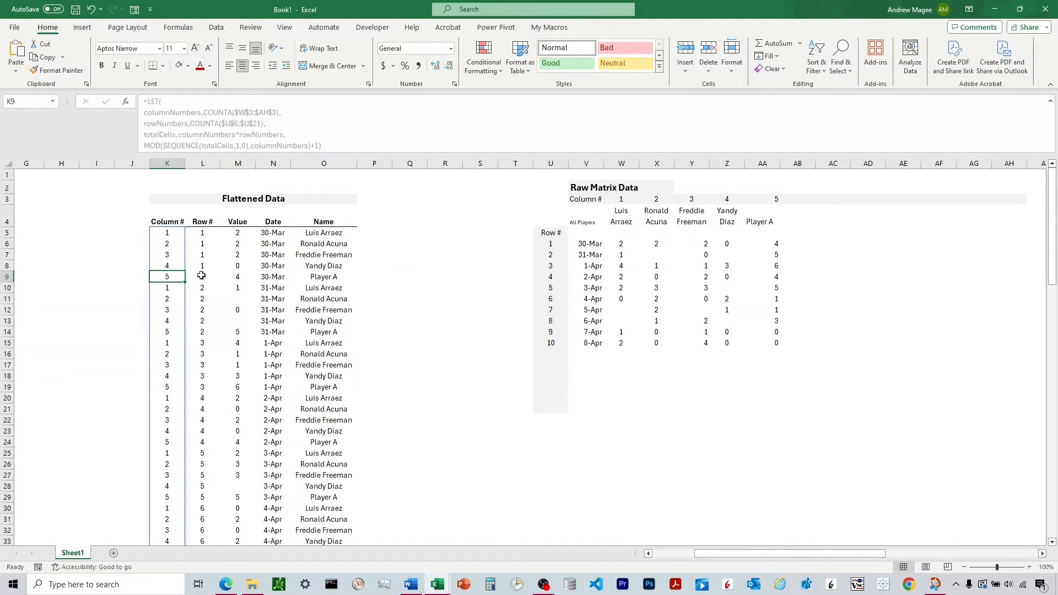
left_click(204, 277)
left_click(243, 276)
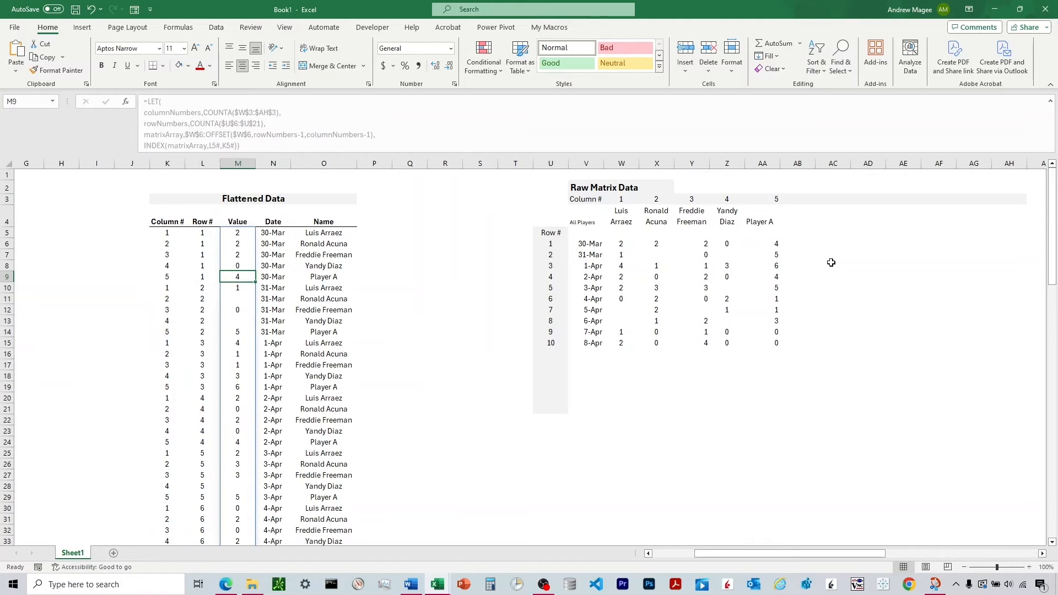
left_click(777, 245)
left_click_drag(337, 388, 167, 387)
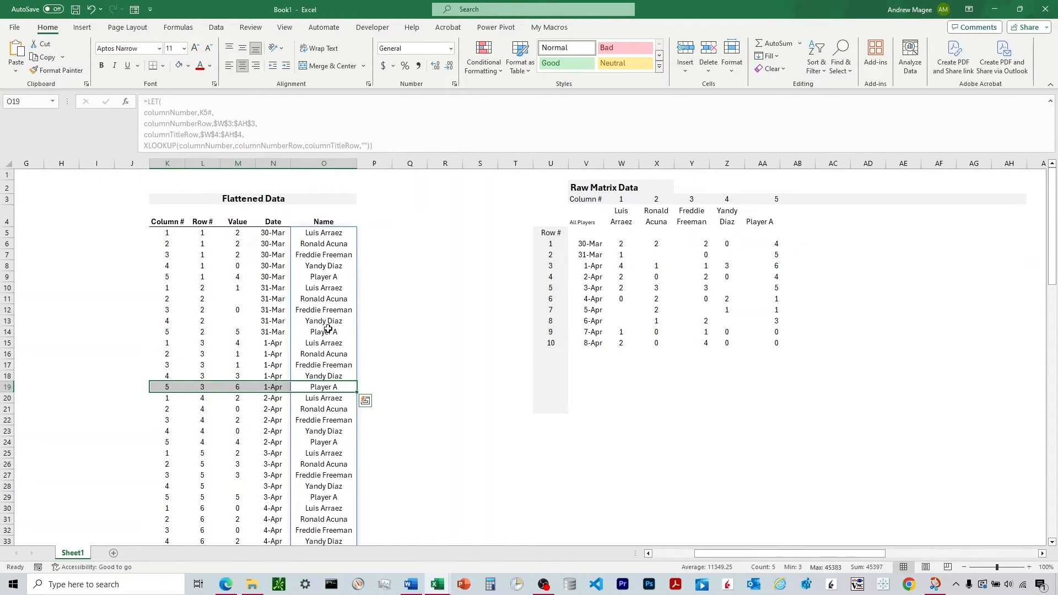
left_click_drag(328, 332, 158, 333)
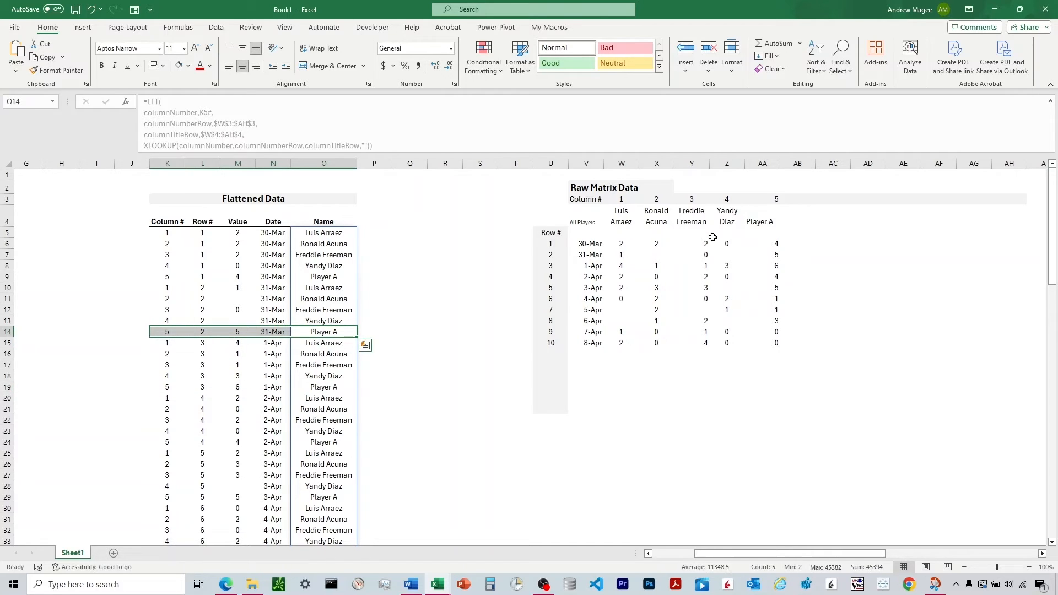
Clear the test column's number, Player A heading and values from AA3:AA18
left_click(763, 199)
left_click_drag(774, 235, 779, 378)
key("Delete")
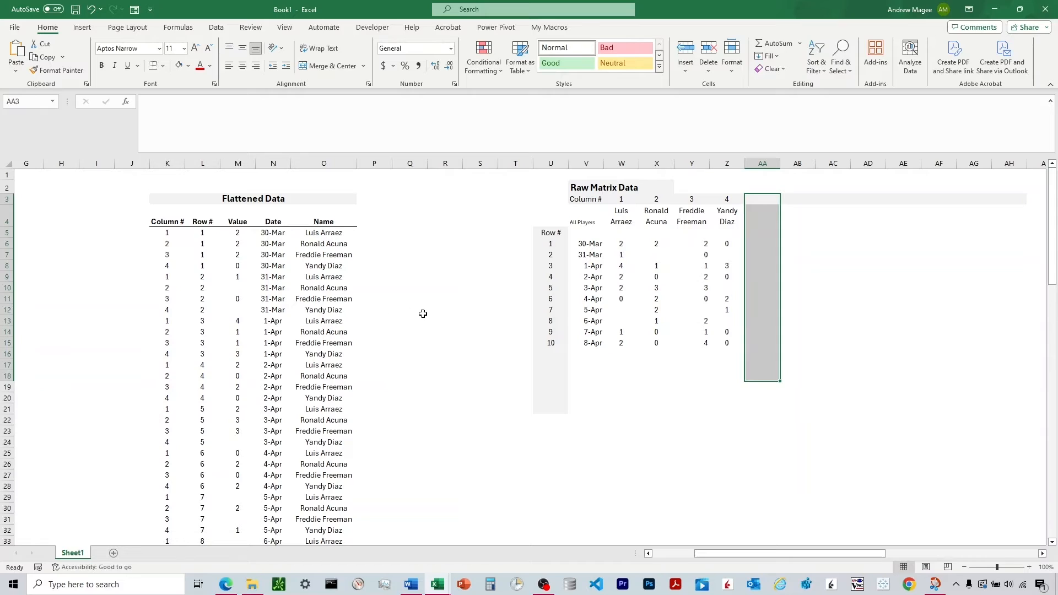
Add a test row below the raw matrix with row number 11 in U16 and the date 04/09 in V16
left_click(551, 356)
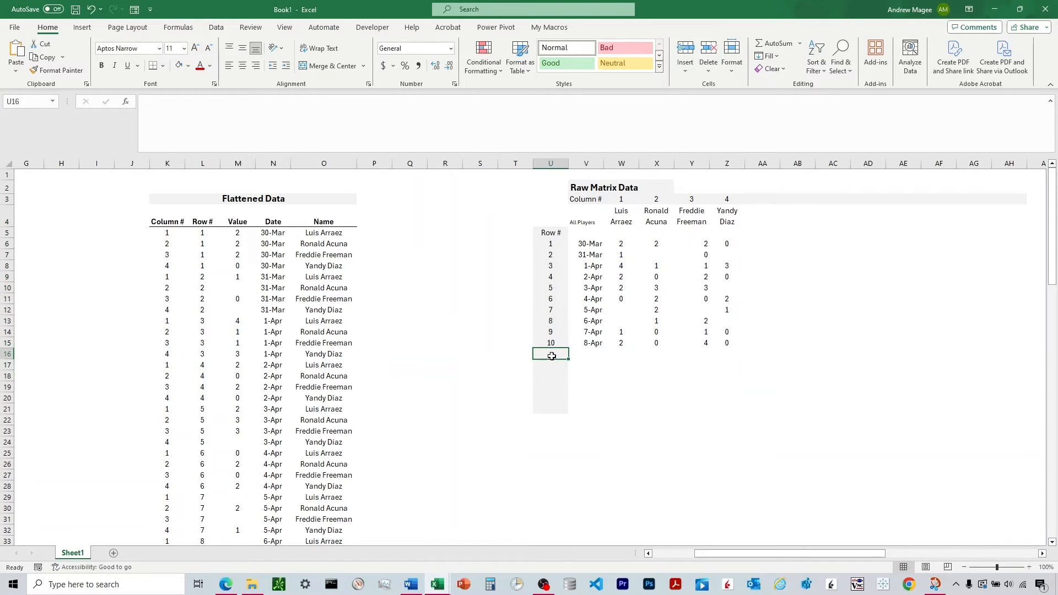
type("11")
key("Tab")
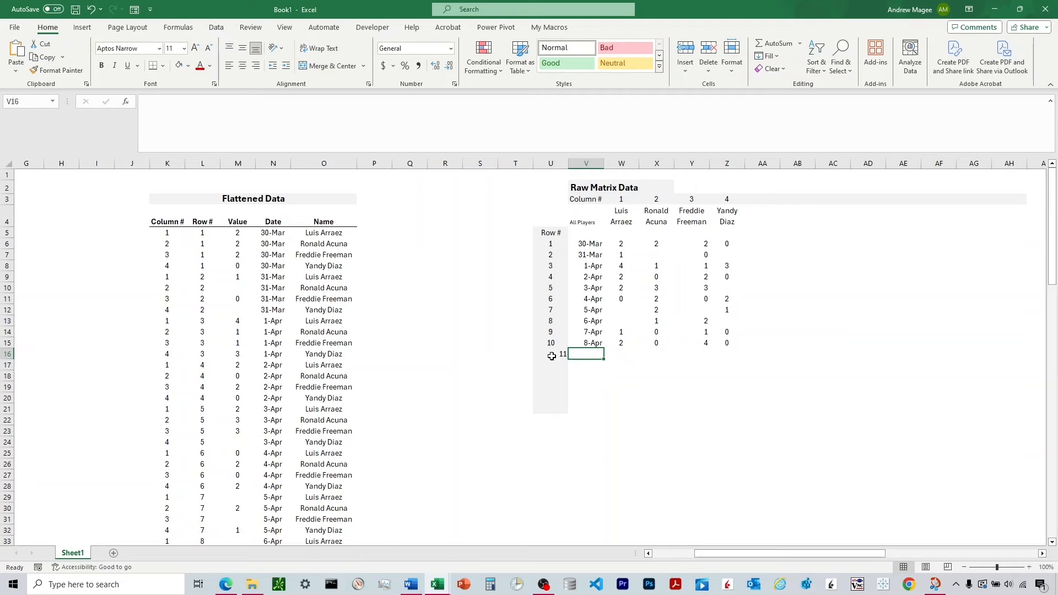
type("04/09")
key("Return")
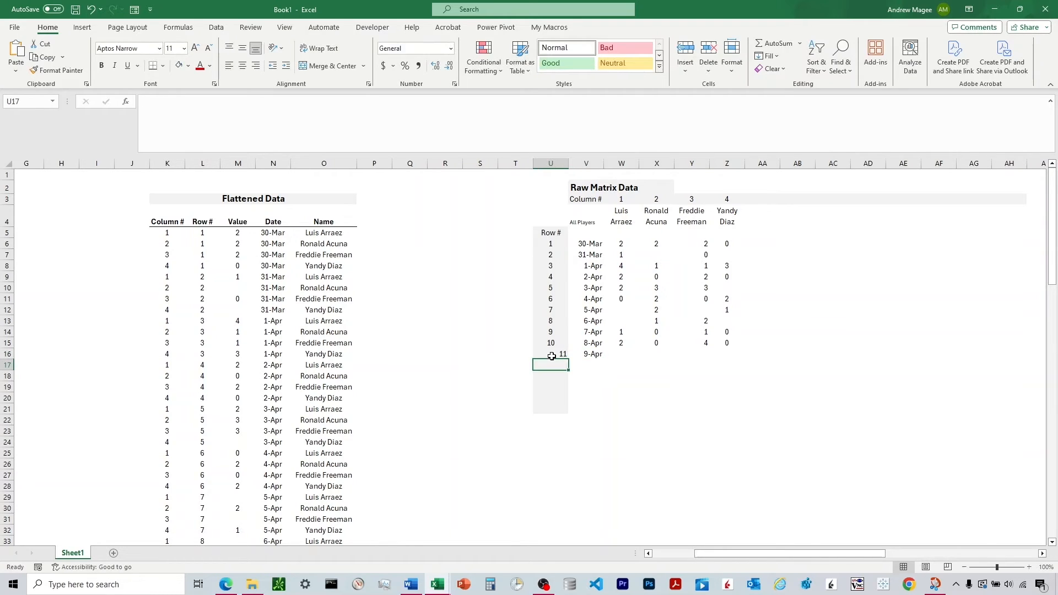
Enter the test values 5, 6, 4 and 1 for the four players in W16:Z16
left_click(621, 358)
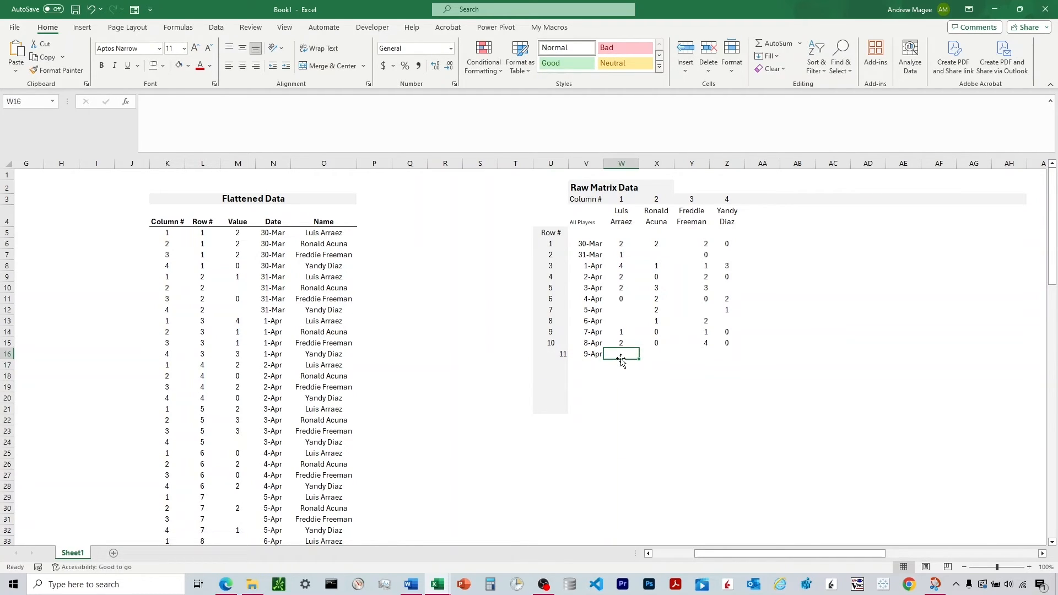
type("5")
key("Tab")
type("6")
key("Tab")
type("4")
key("Tab")
type("1")
key("Tab")
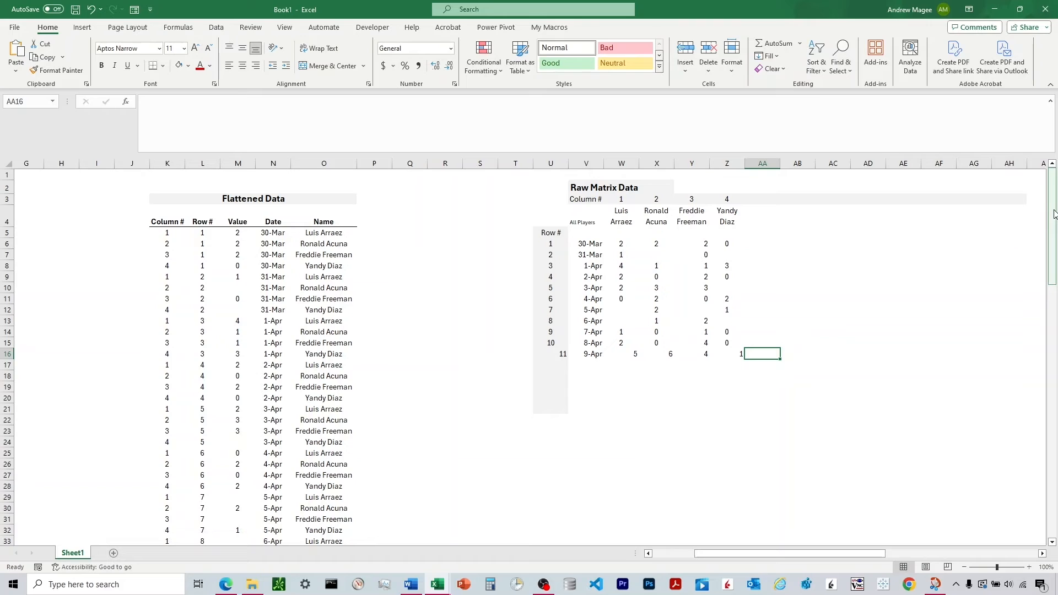
Check the 9-Apr test entries at the end of the flattened data
left_click_drag(1054, 214, 1054, 313)
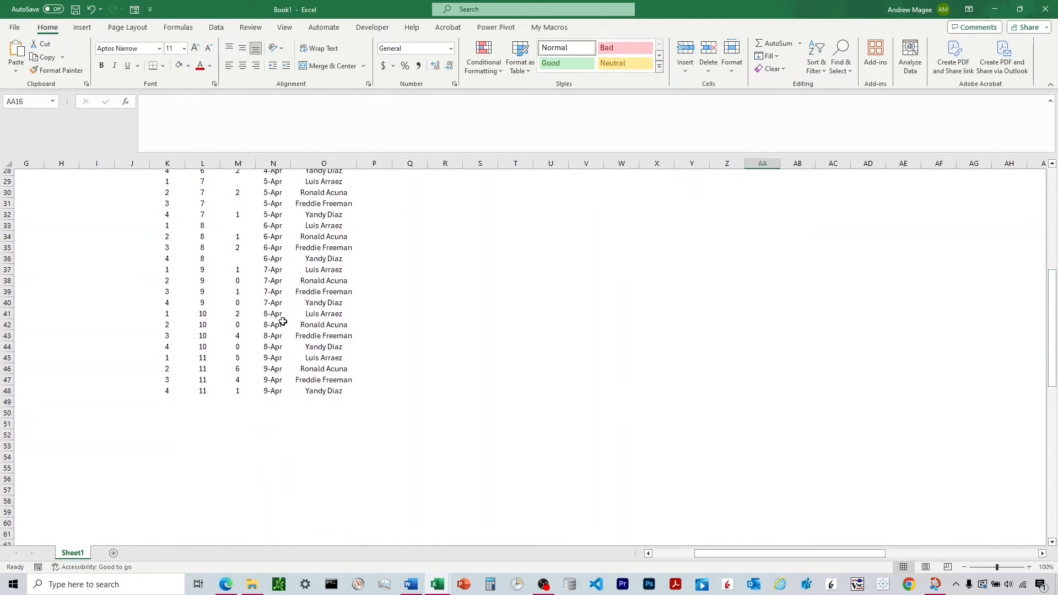
left_click_drag(168, 359, 349, 389)
scroll(606, 364, "up", 9)
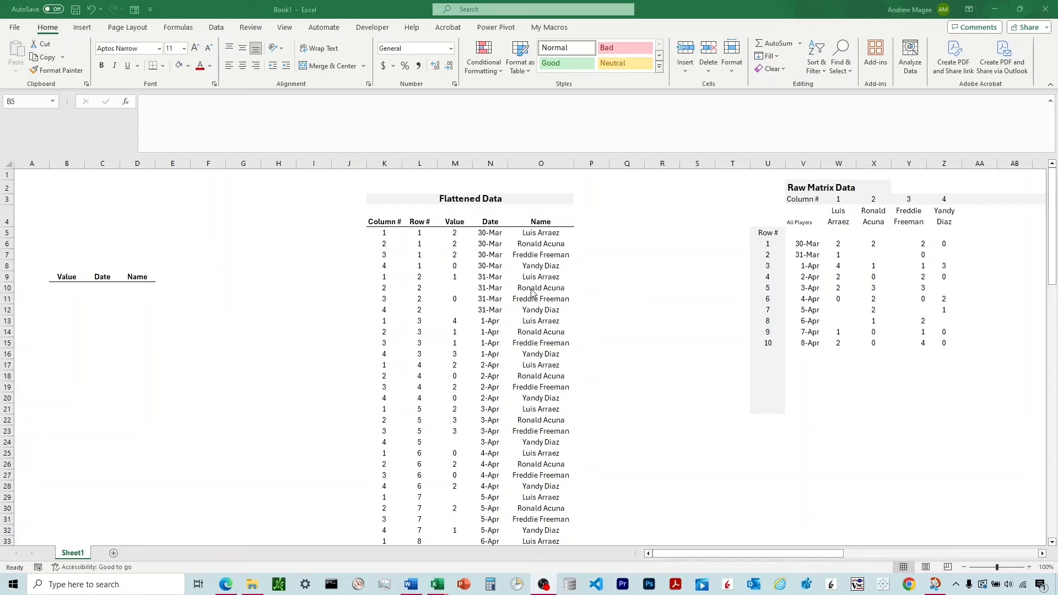
Enter the filter labels Column Name, Row Name and Value Name in B5:B7
left_click(67, 233)
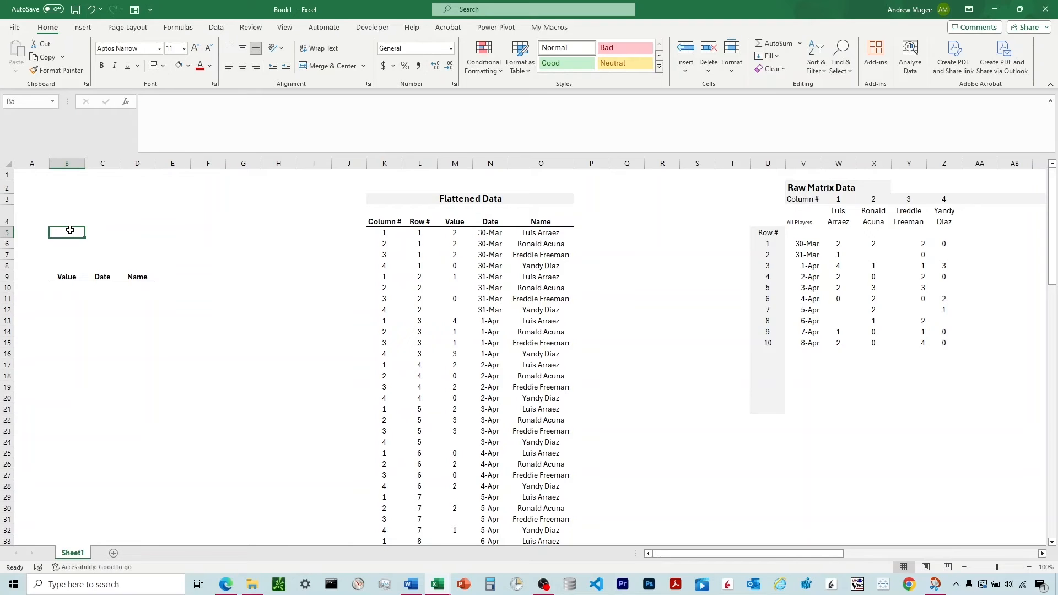
type("Column Name")
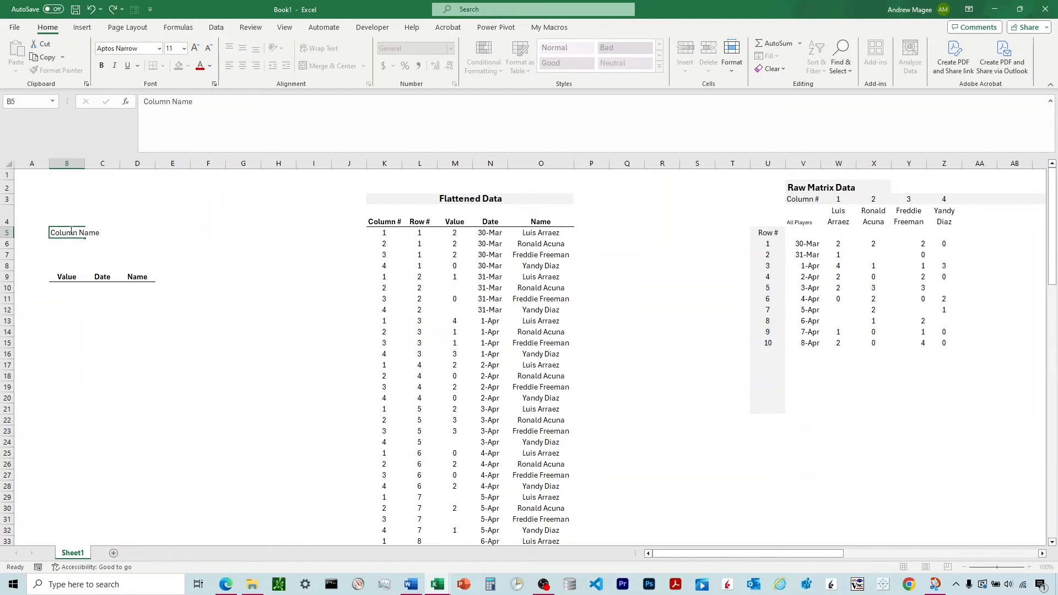
key("Return")
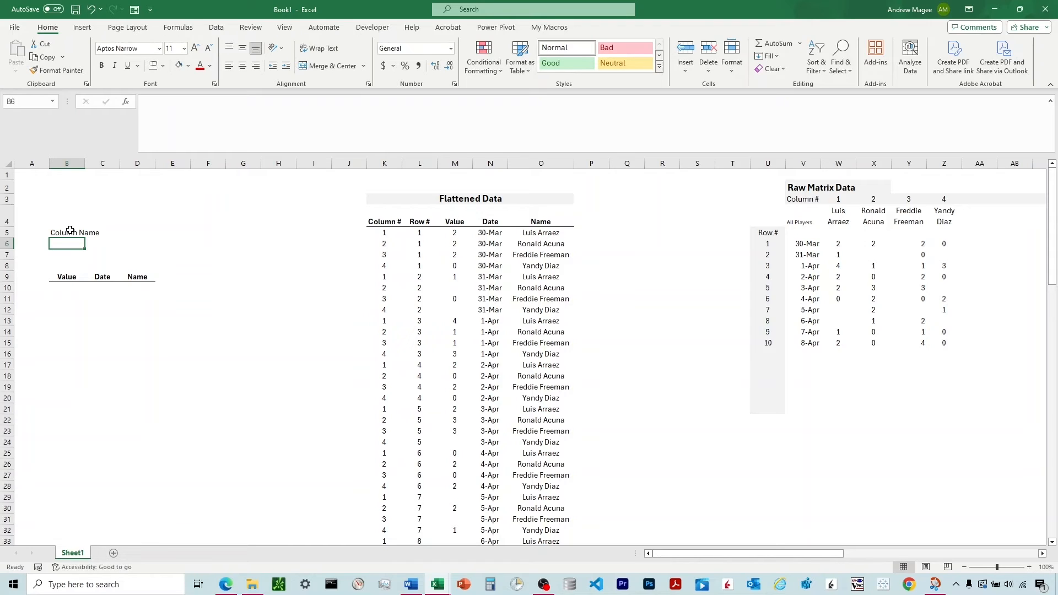
type("Row N")
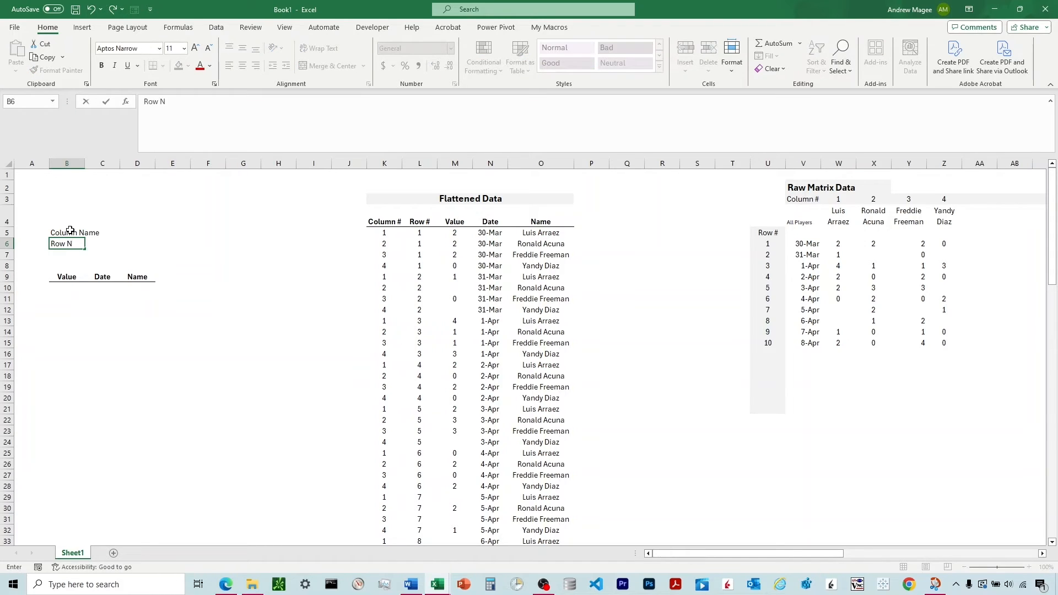
type("ame")
key("Return")
type("Val")
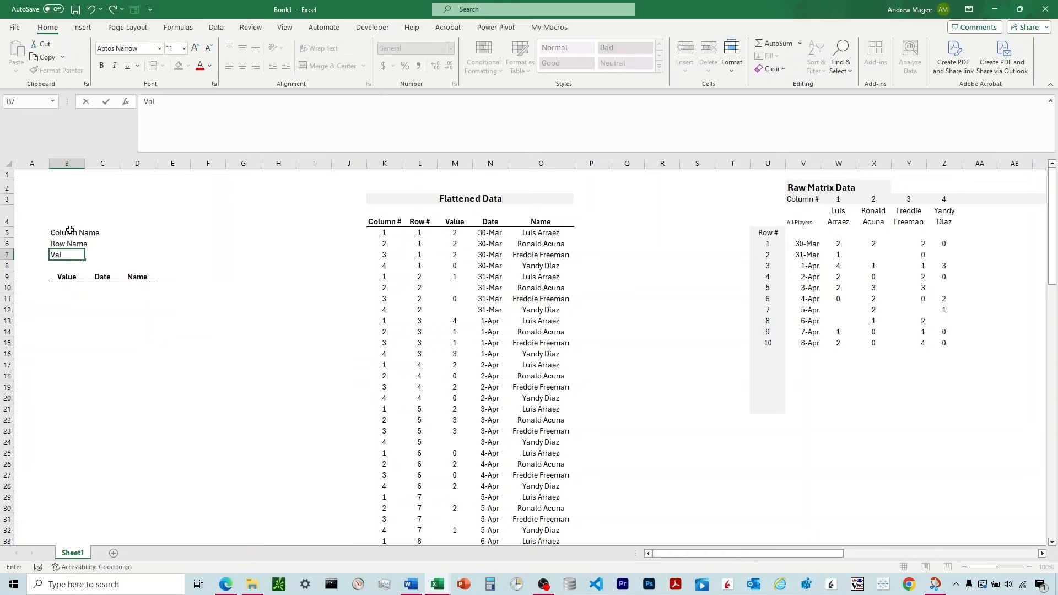
type("ue Name")
key("Return")
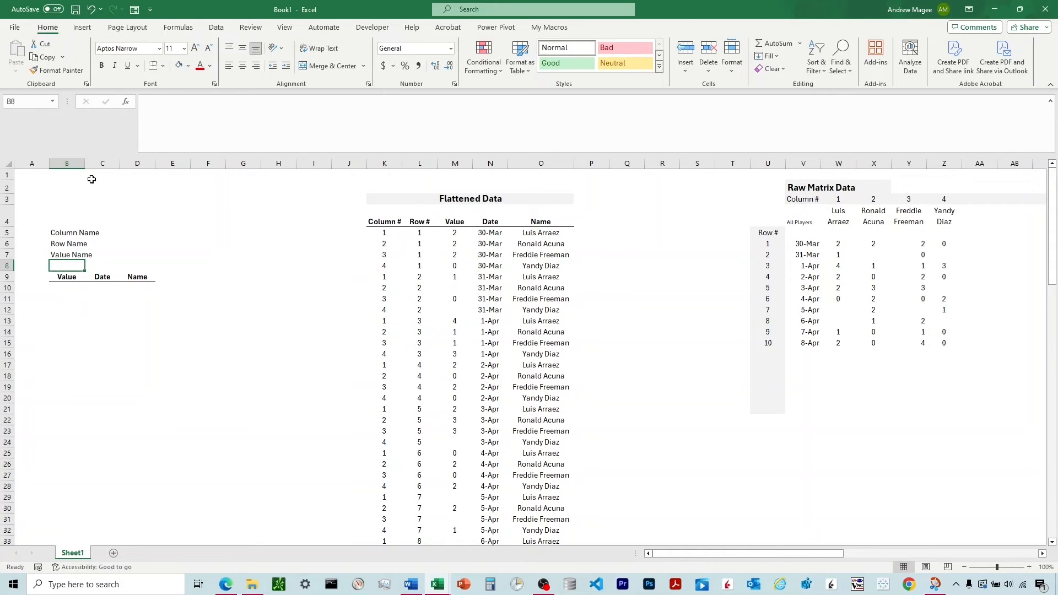
Shade the filter input cells D5:D7 with the lightest gold fill colour
left_click_drag(123, 232, 132, 254)
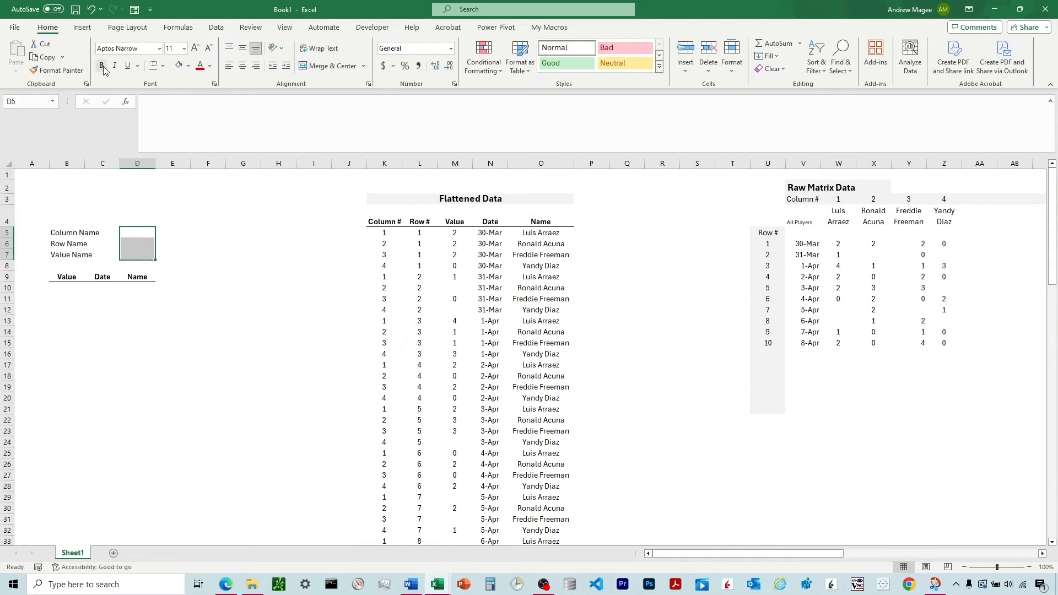
left_click(189, 66)
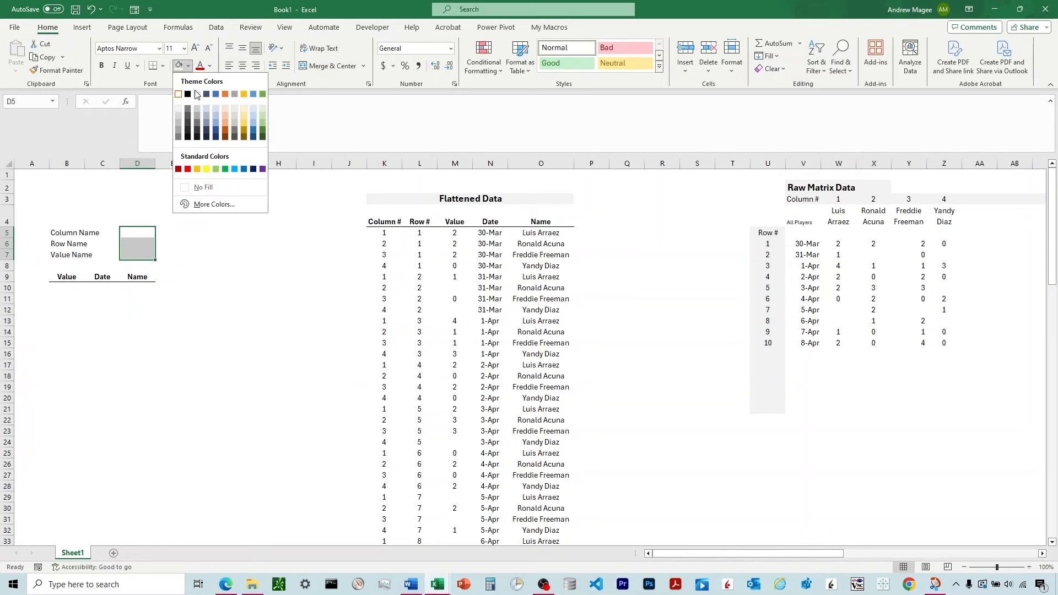
left_click(244, 111)
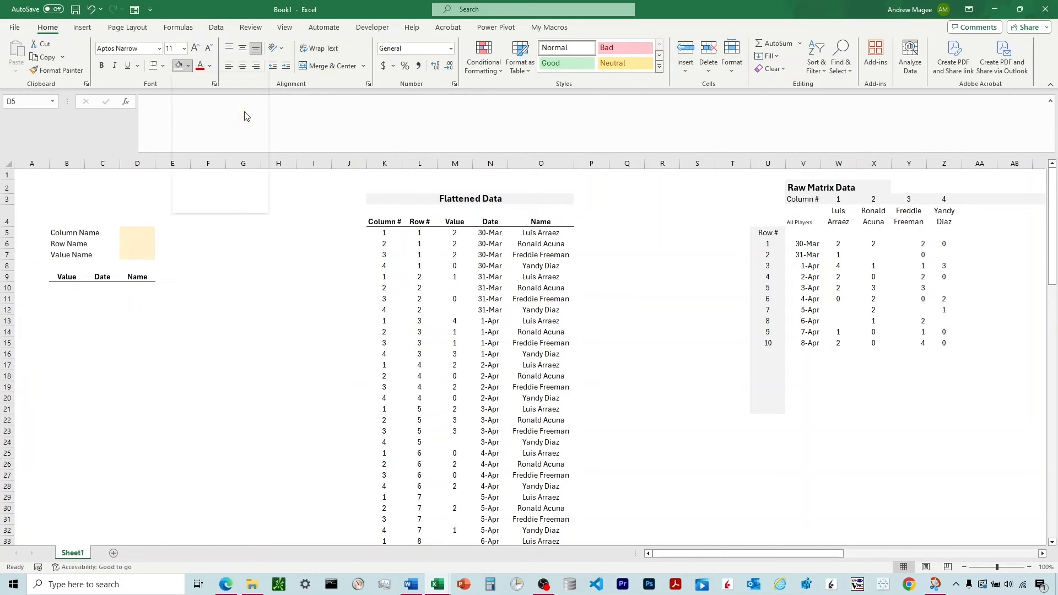
left_click(139, 233)
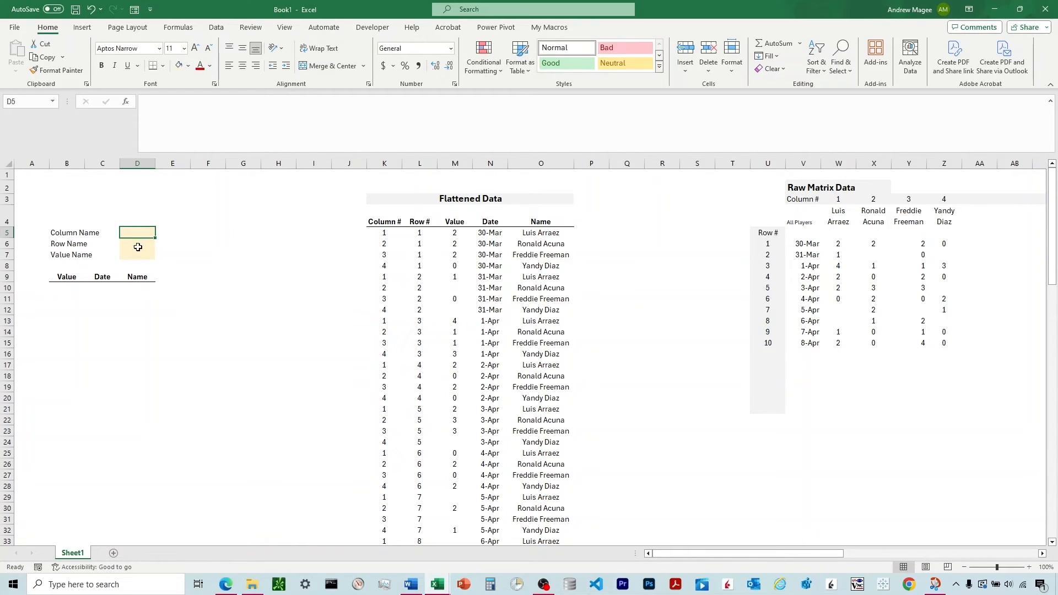
left_click(67, 291)
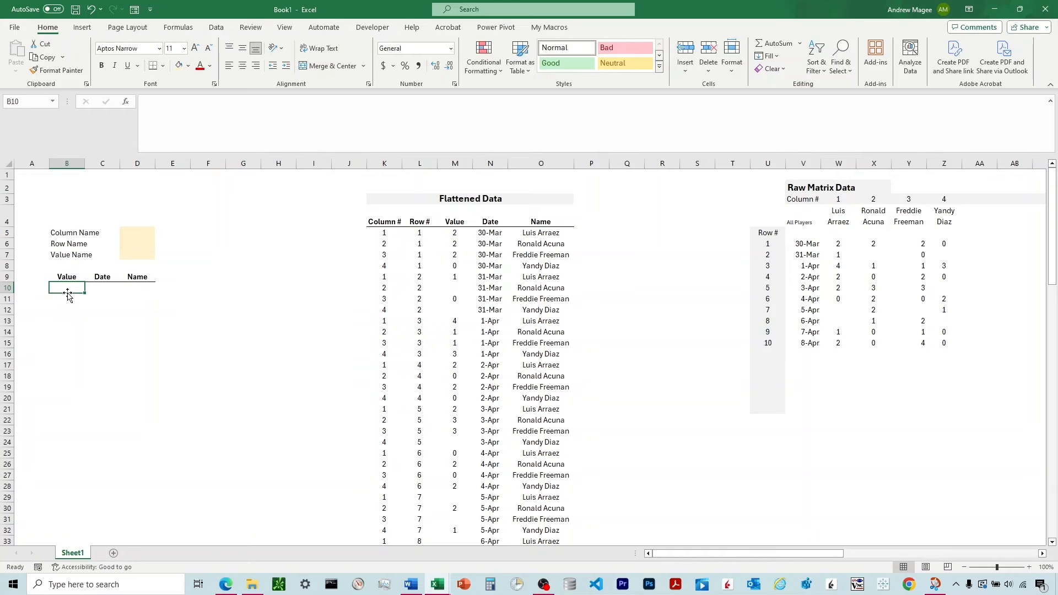
left_click(143, 256)
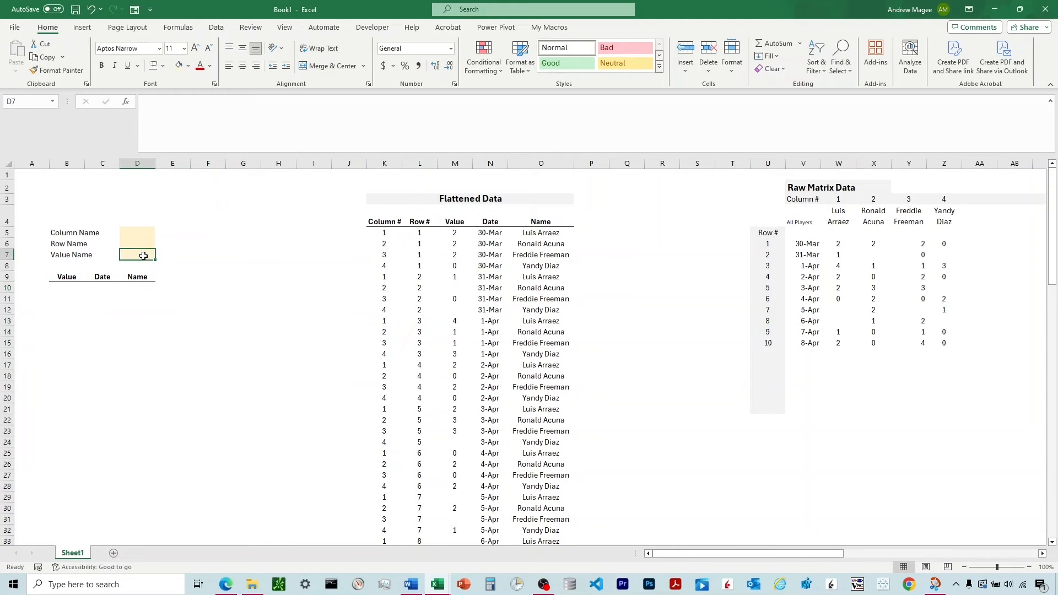
left_click(220, 27)
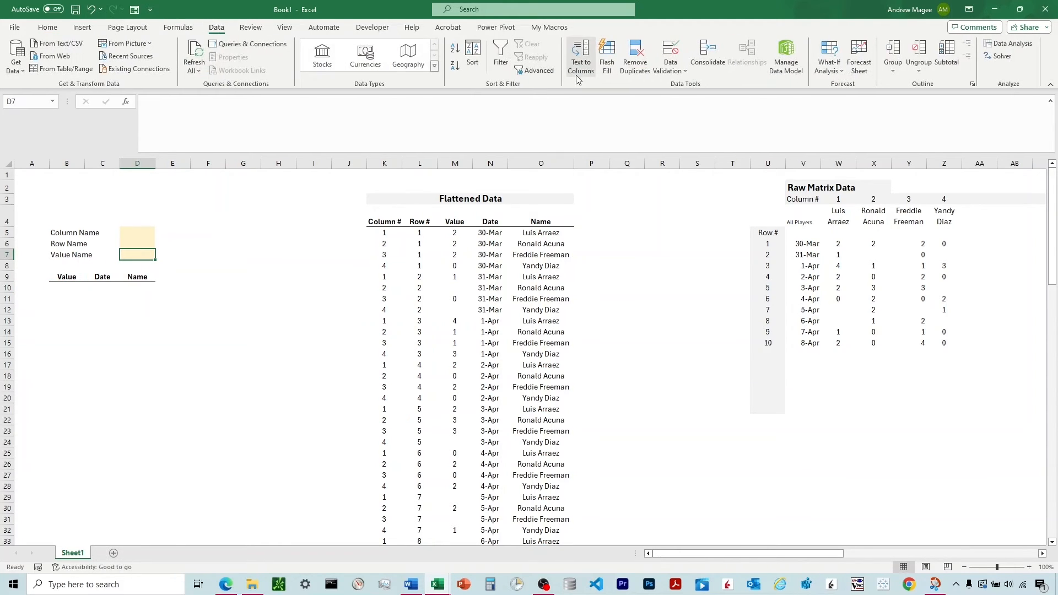
left_click(671, 65)
left_click(694, 89)
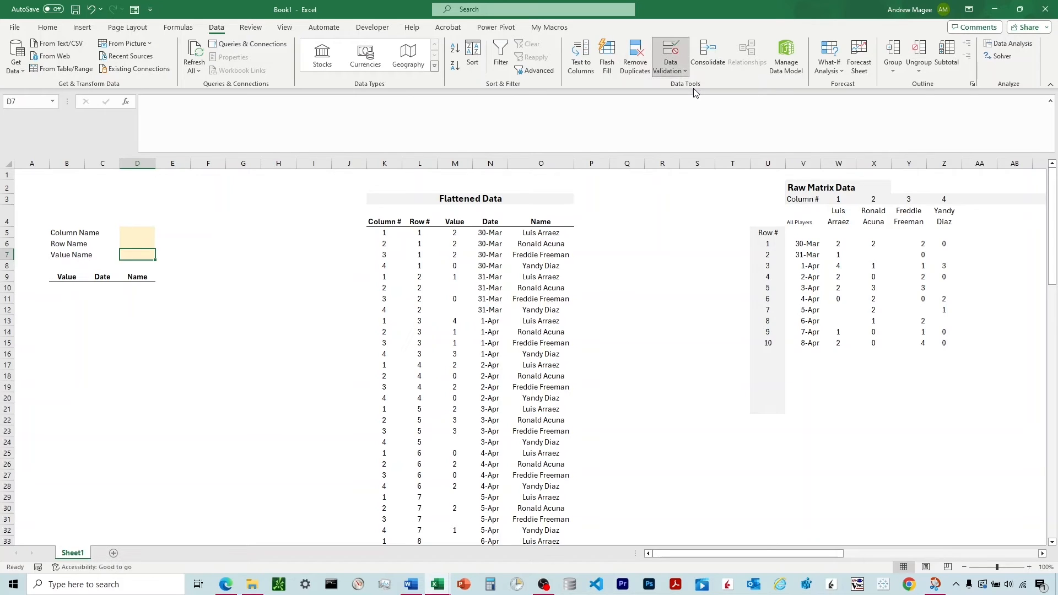
left_click(461, 283)
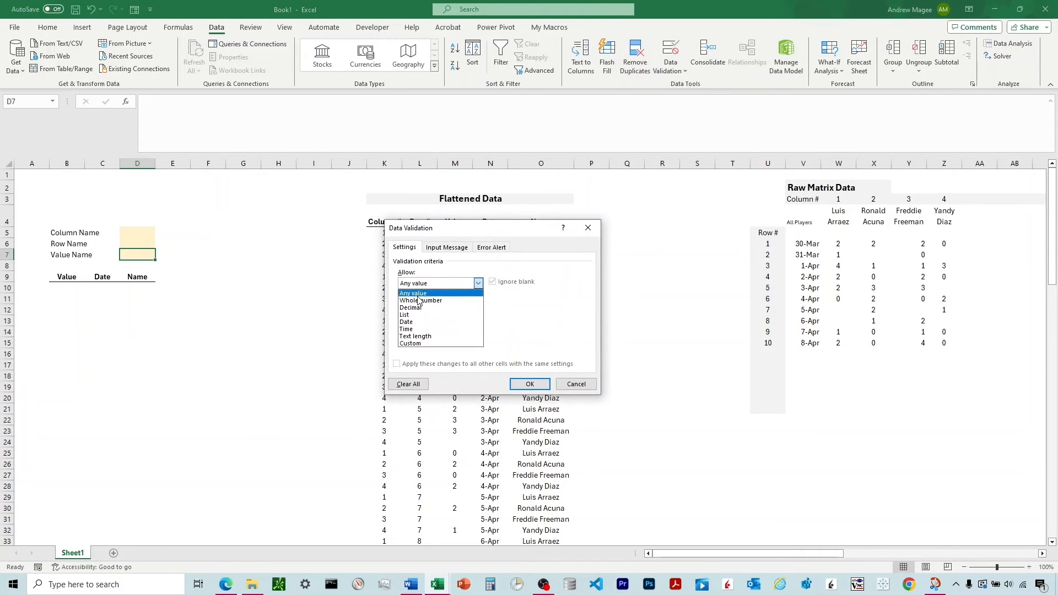
left_click(409, 315)
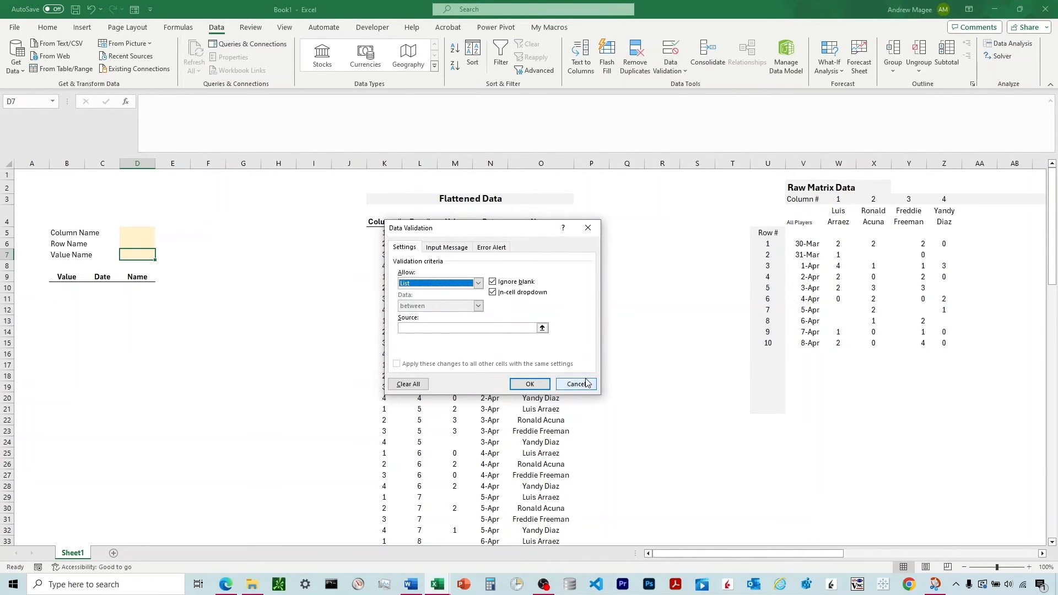
left_click(586, 383)
left_click(130, 236)
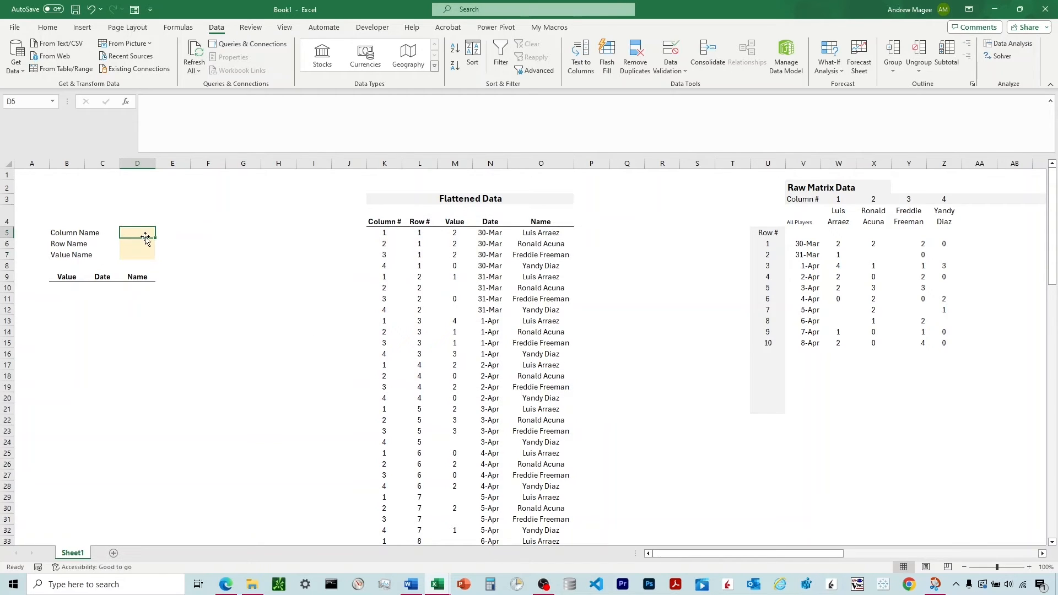
left_click(66, 291)
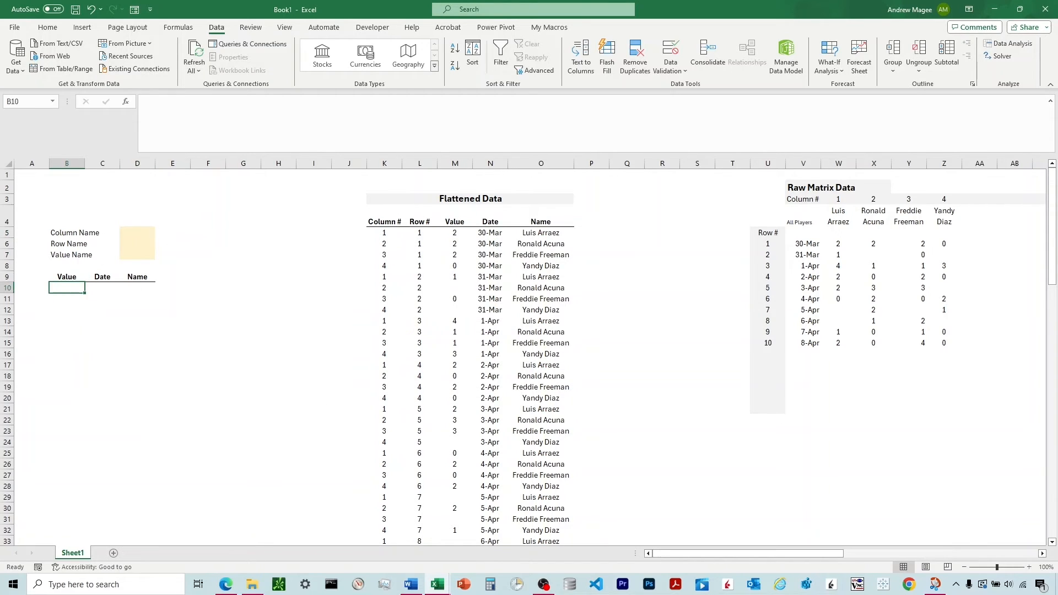
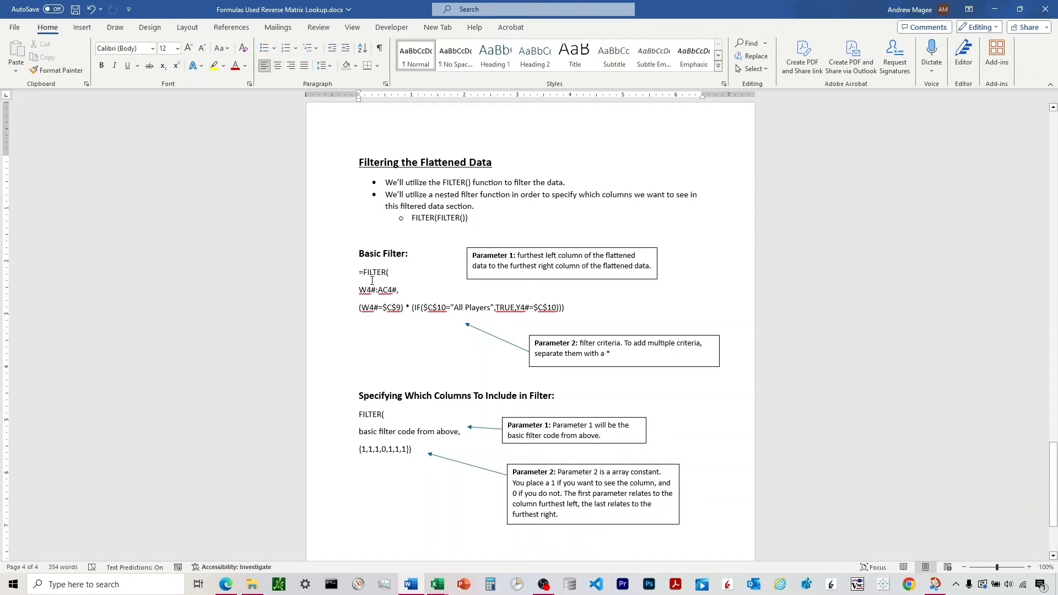
Compare the Basic Filter's range argument W4#:AC4# in the Word notes with the first and last flattened data columns in Excel
left_click_drag(360, 290, 397, 291)
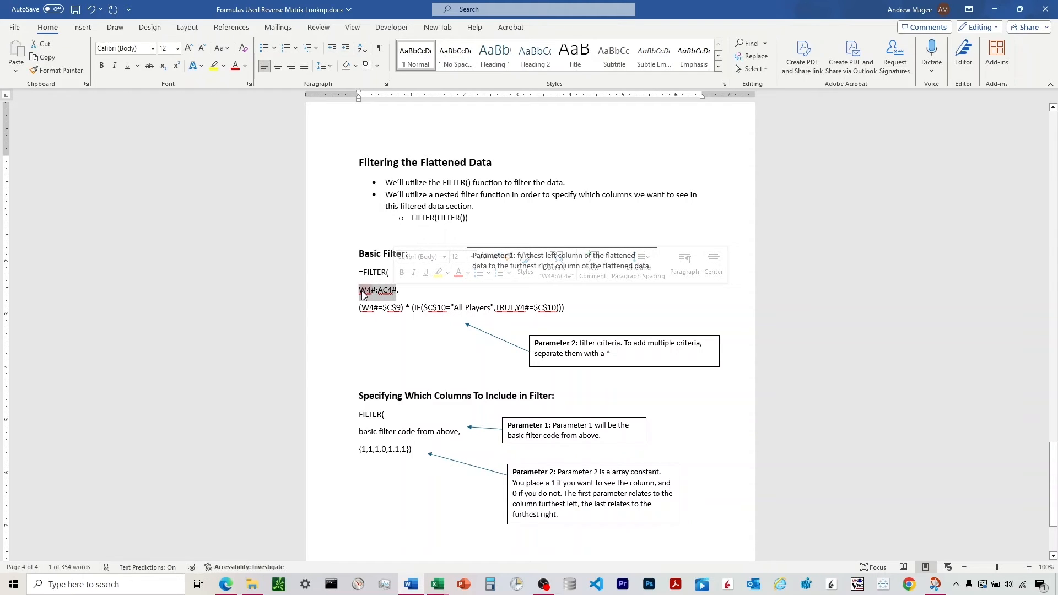
right_click(369, 291)
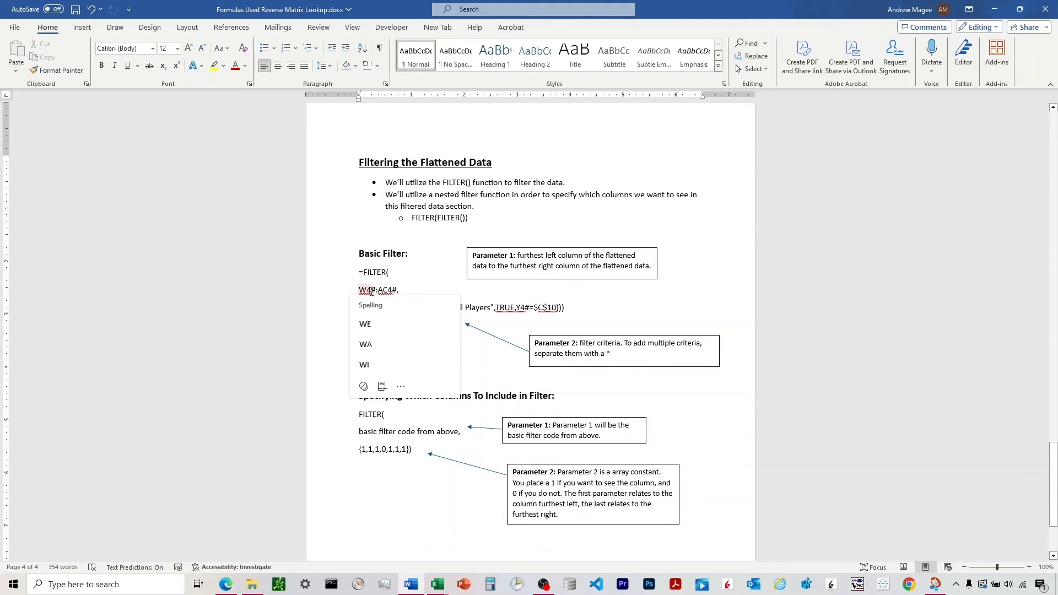
left_click(438, 585)
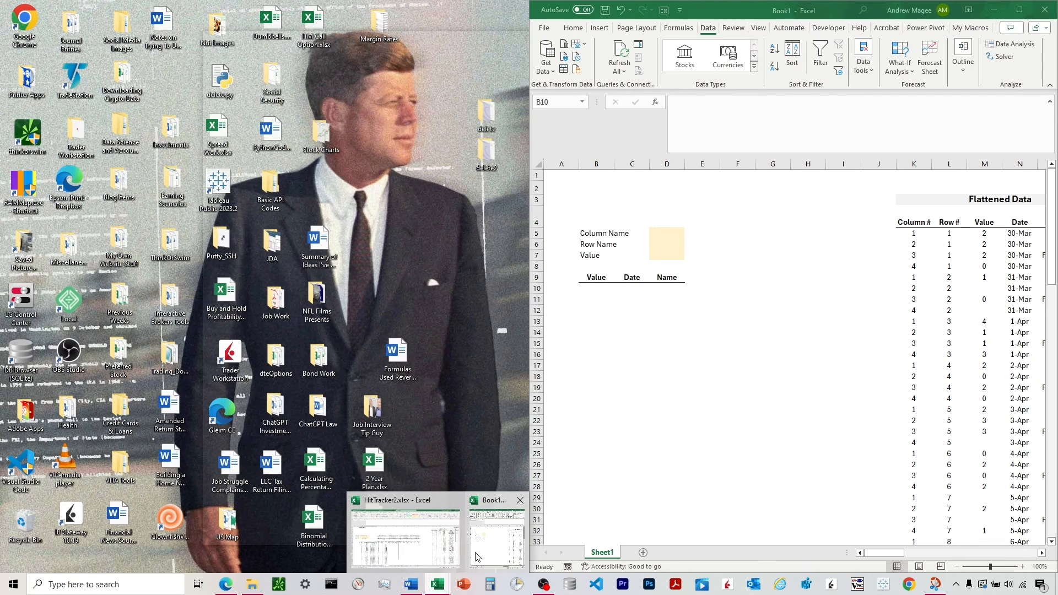
left_click(478, 557)
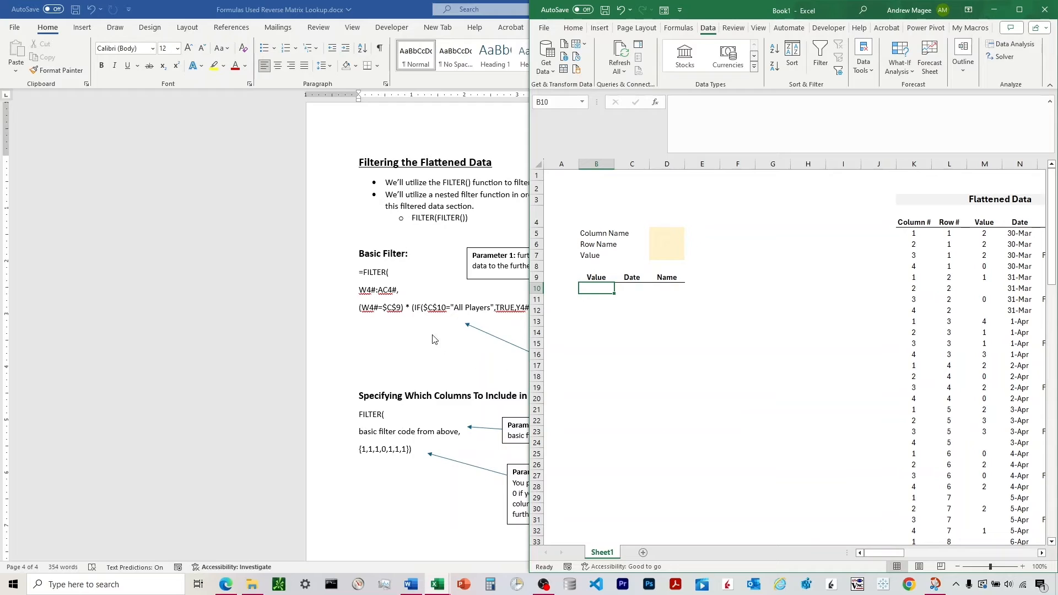
left_click(918, 164)
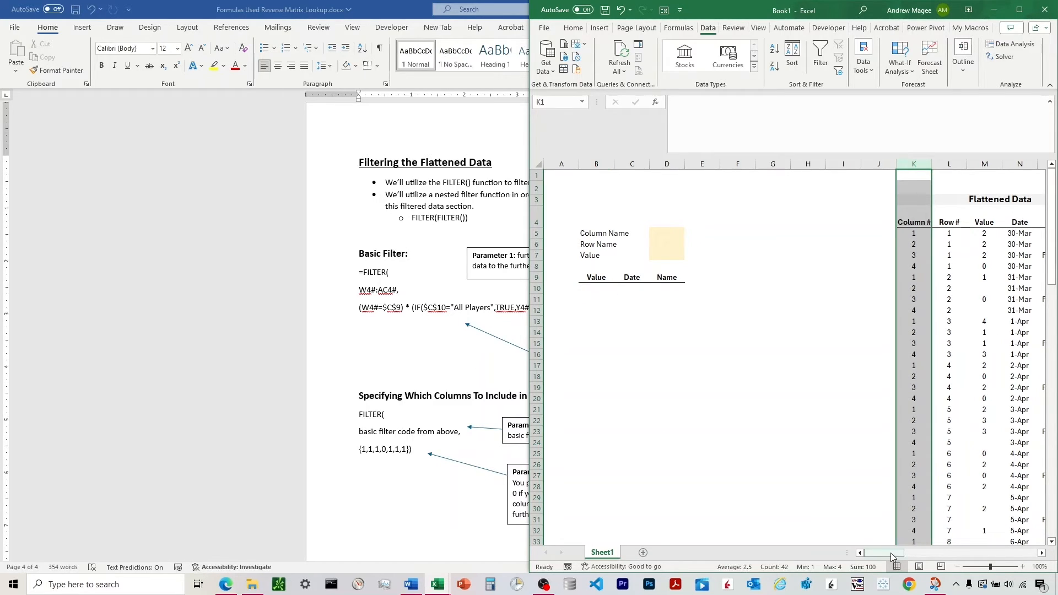
left_click_drag(893, 557, 905, 557)
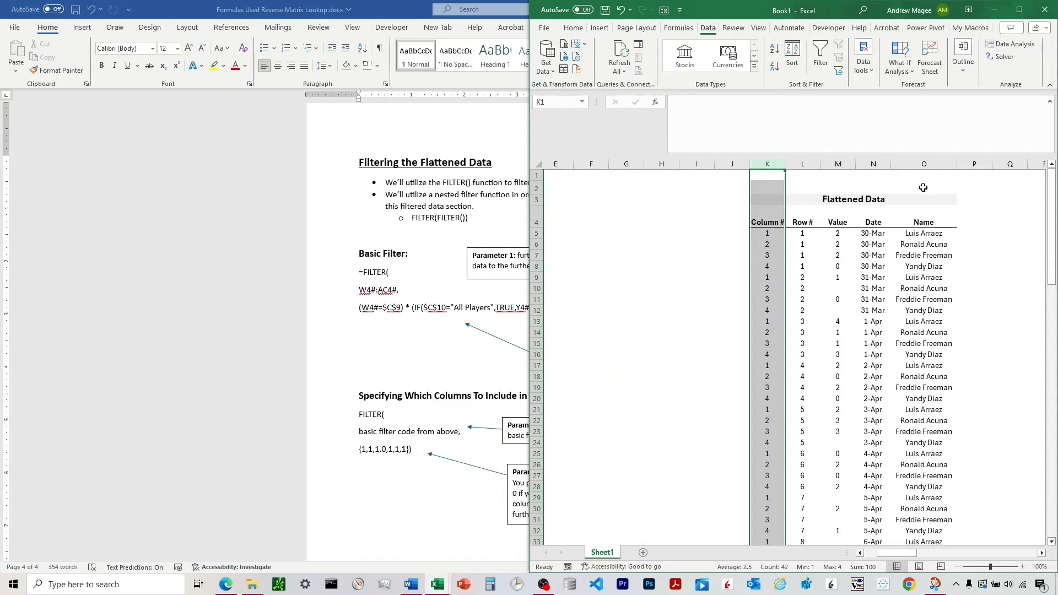
left_click(934, 163)
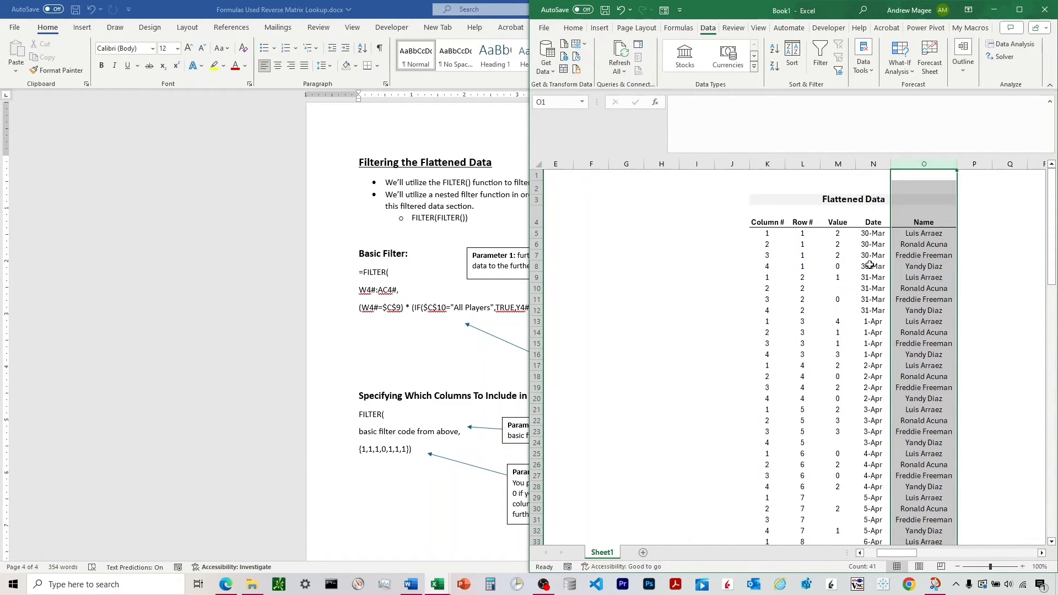
Switch back to the Word notes and examine the first criterion (W4#=$C$9) in the Basic Filter formula
left_click(396, 295)
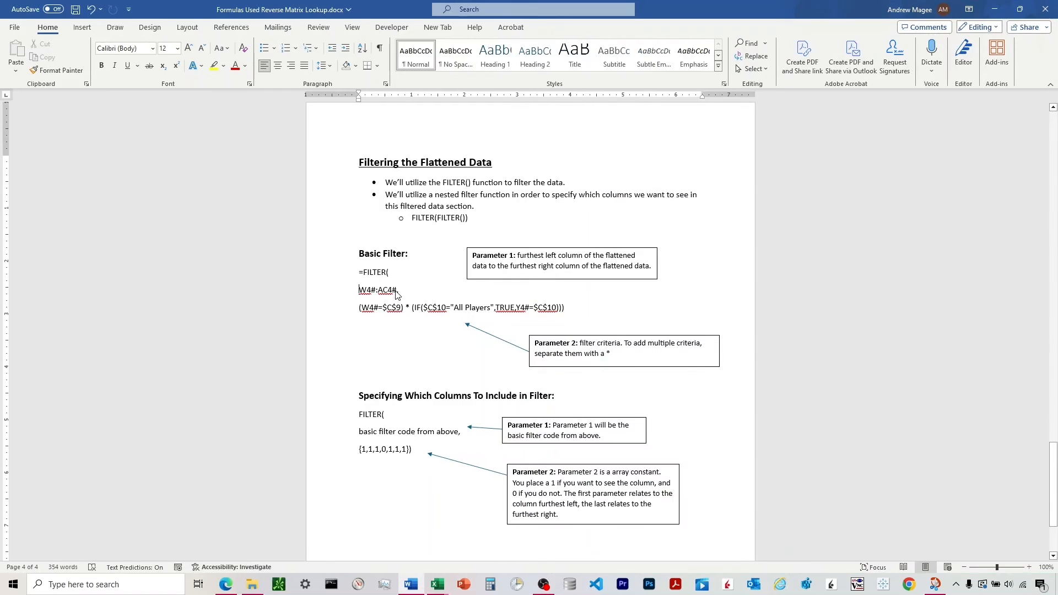
type(",")
left_click_drag(362, 307, 402, 308)
left_click(396, 308)
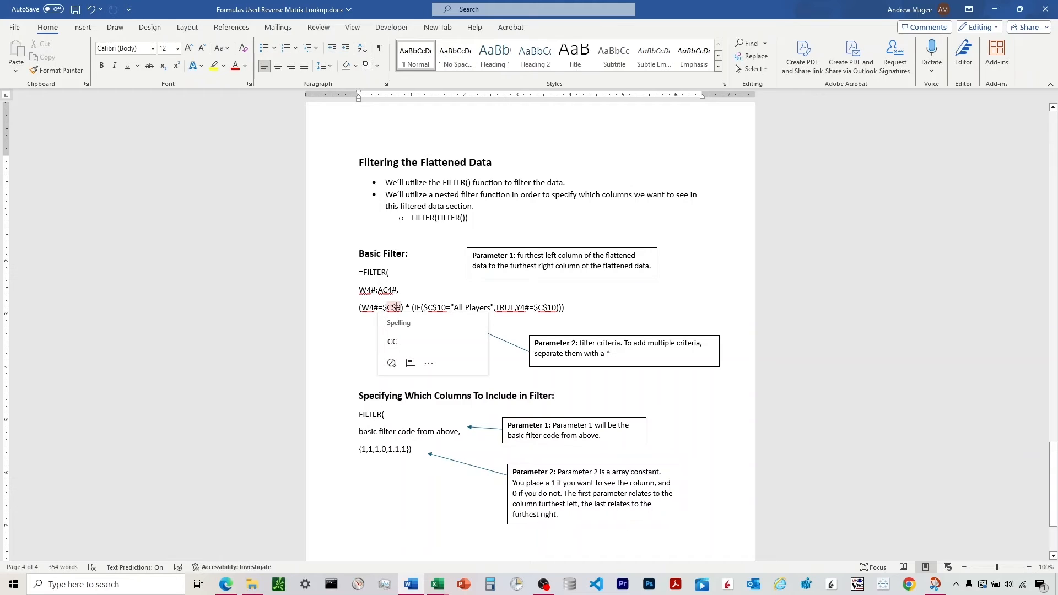
Bring up the Excel workbook and place the Word notes side by side with its filter section
left_click(438, 585)
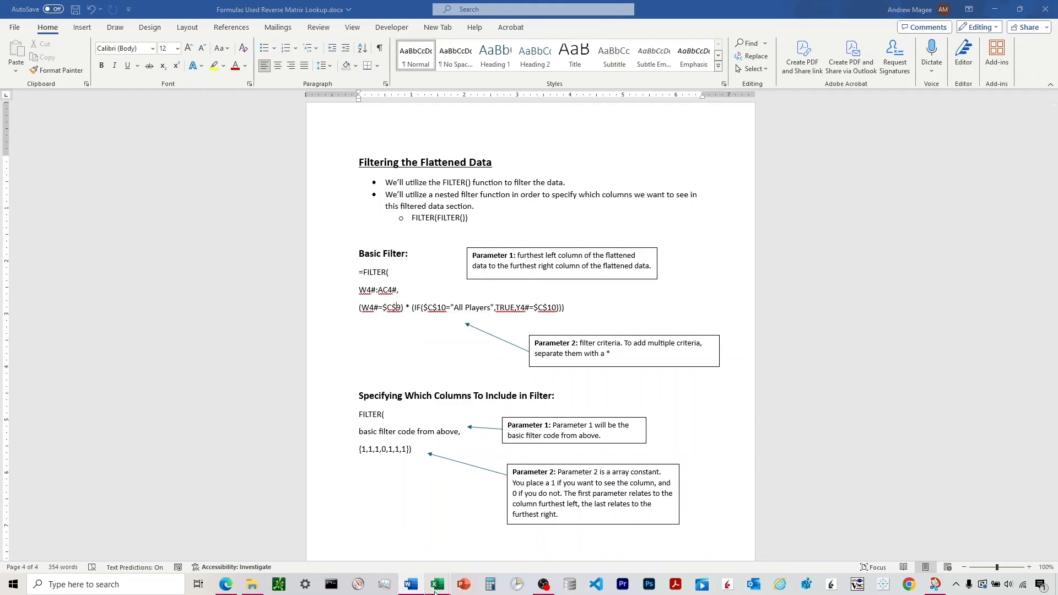
left_click(508, 560)
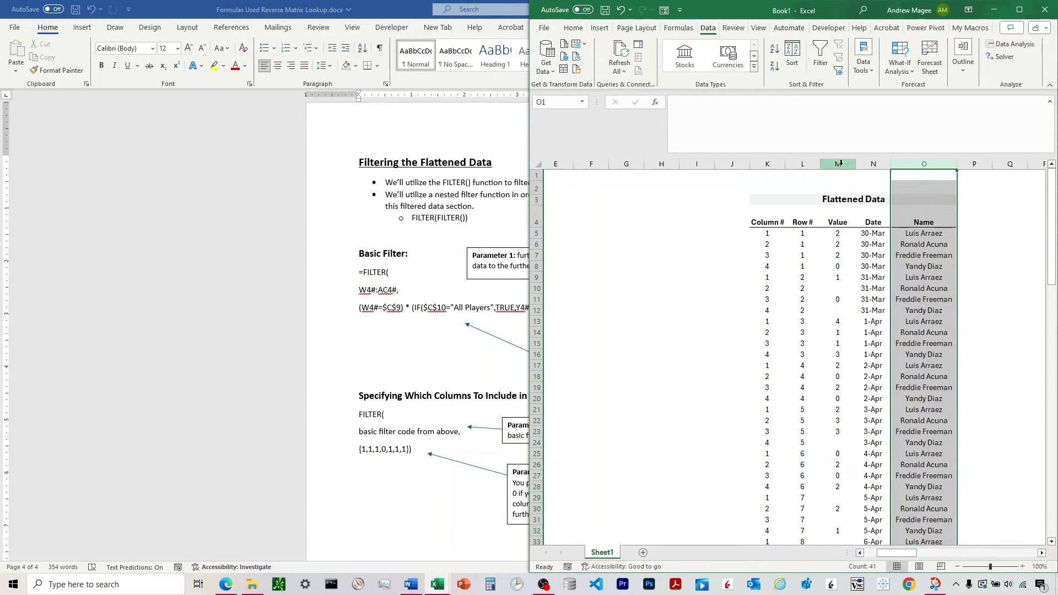
left_click(839, 234)
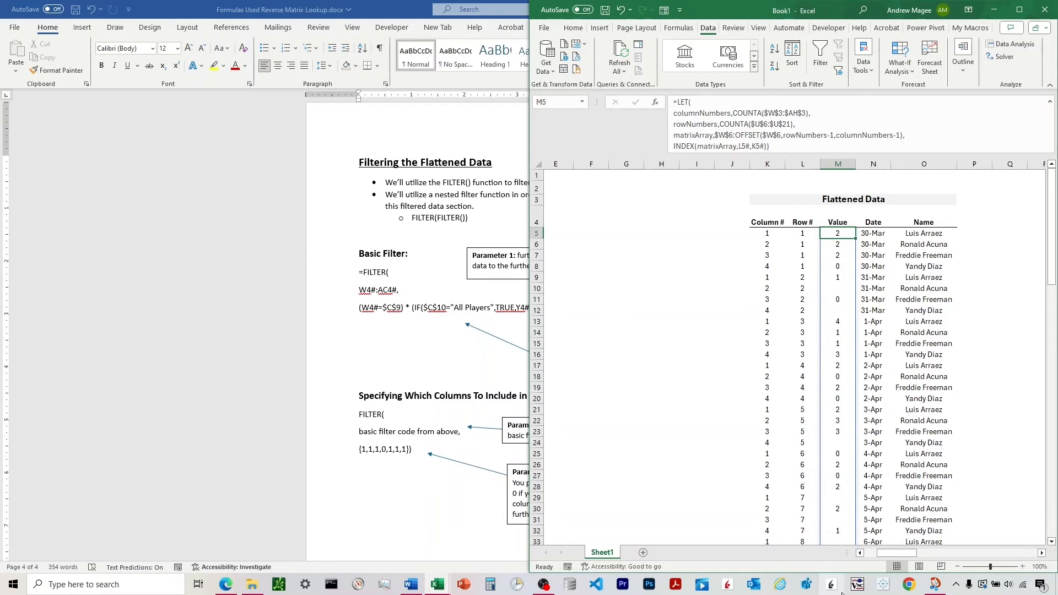
left_click_drag(896, 554, 884, 554)
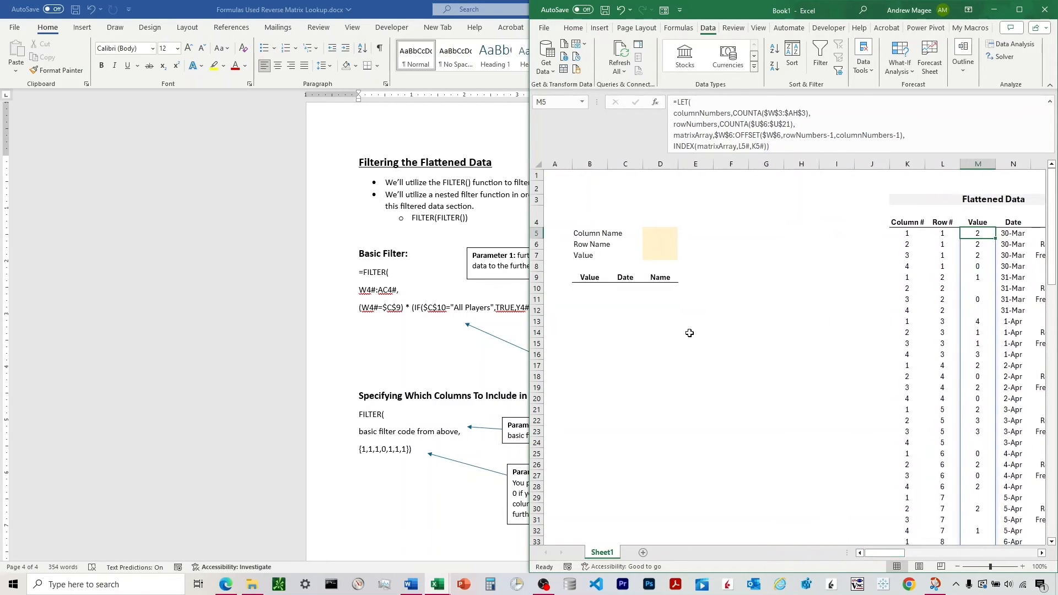
left_click(424, 327)
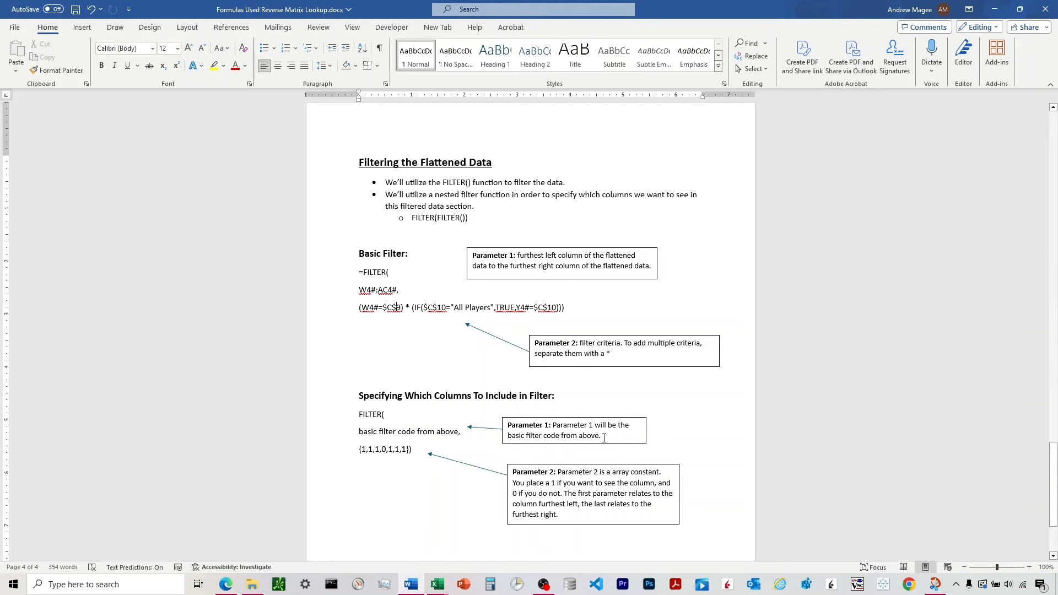
mouse_move(678, 8)
left_mouse_down()
mouse_move(282, 39)
mouse_move(2, 22)
left_mouse_up()
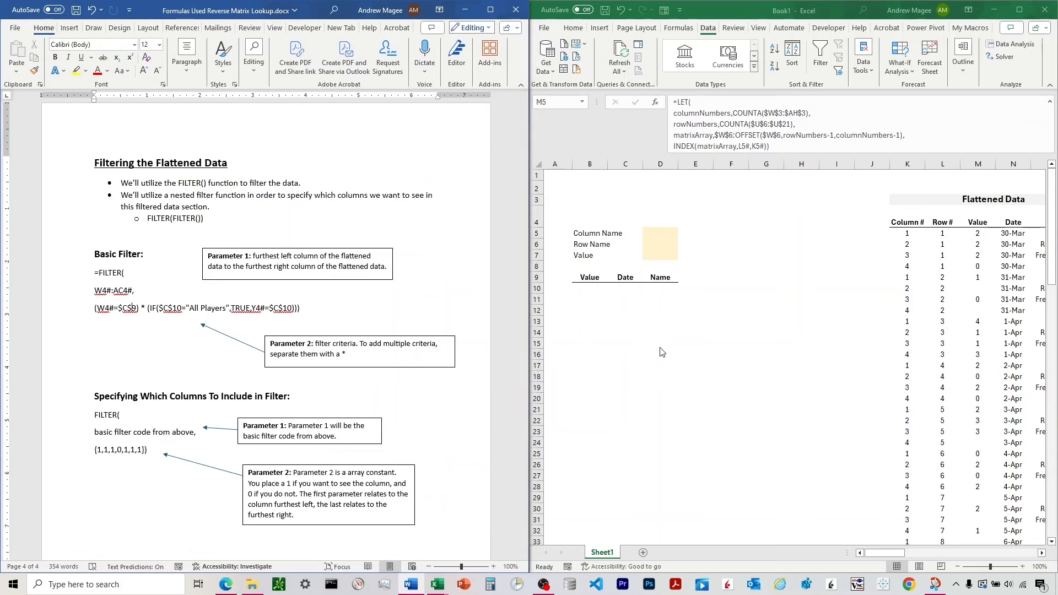
Start a FILTER formula in B10 with the flattened data range K5#:O5# as its array
left_click(591, 288)
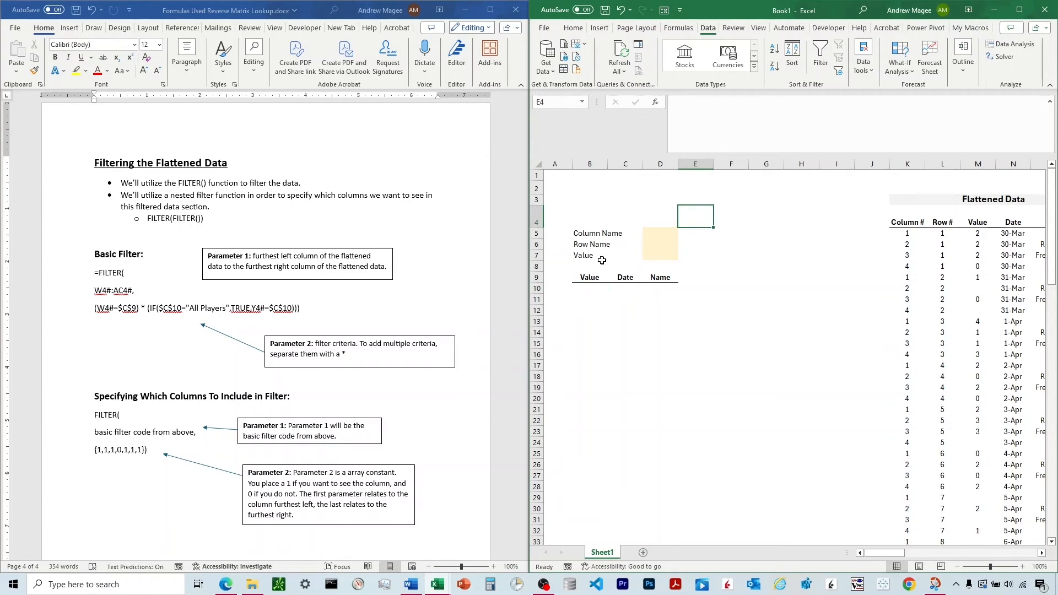
left_click_drag(583, 277, 668, 279)
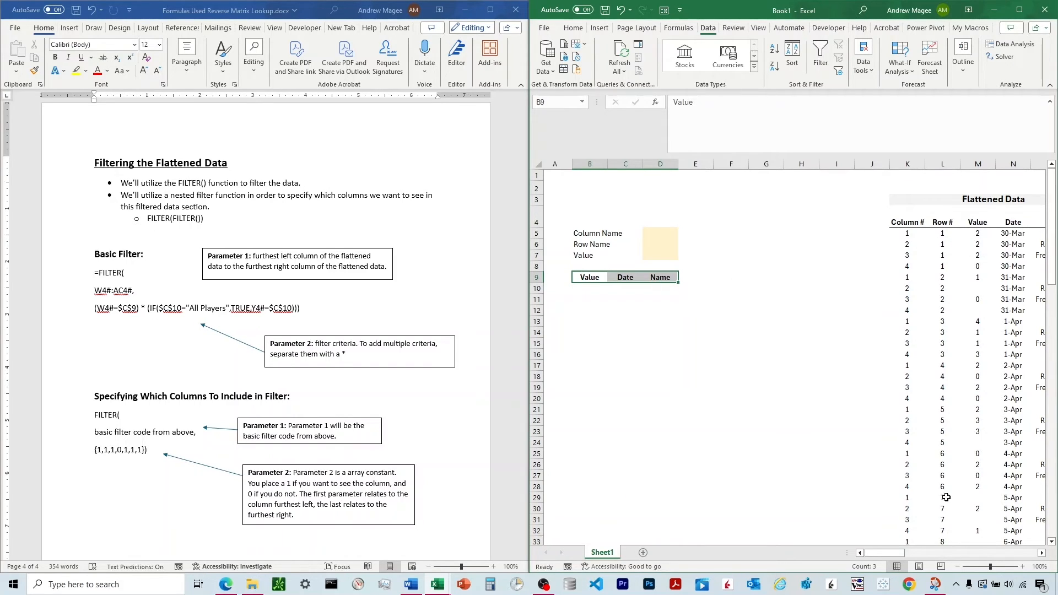
left_click_drag(889, 553, 885, 556)
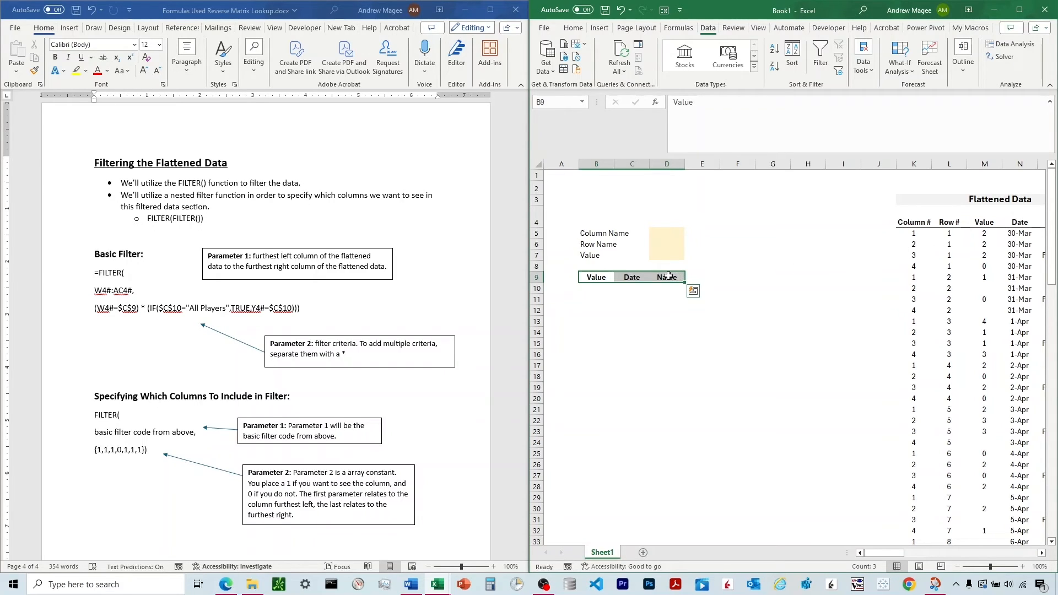
left_click(600, 287)
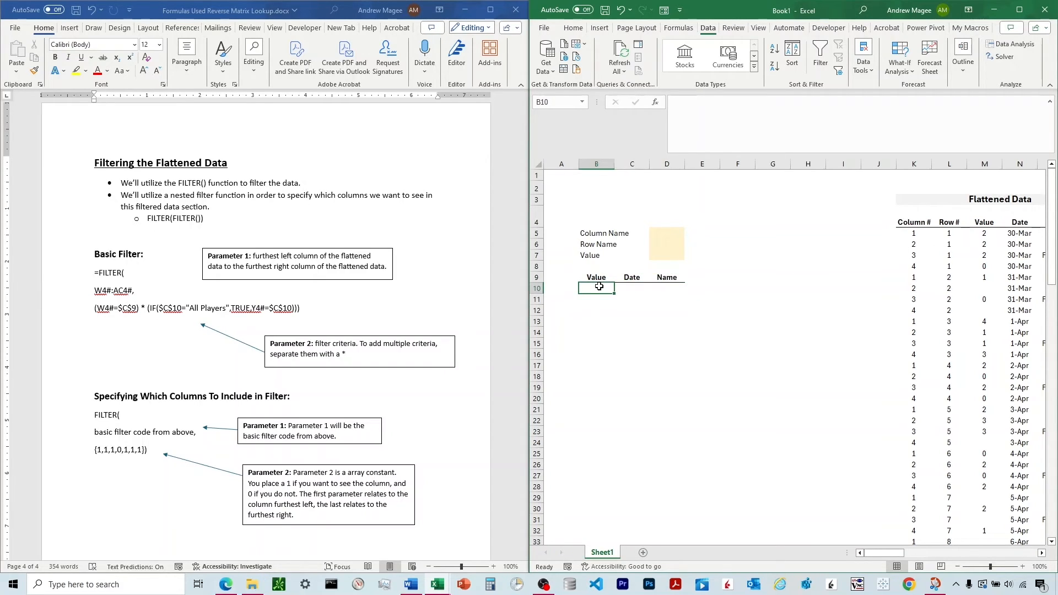
type("=FILTER(")
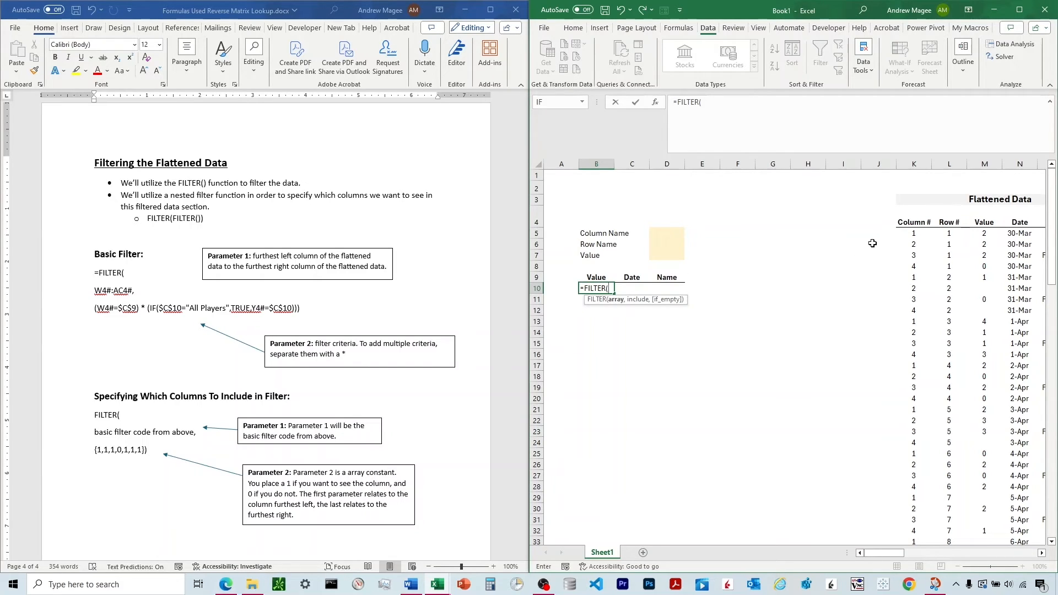
left_click(909, 235)
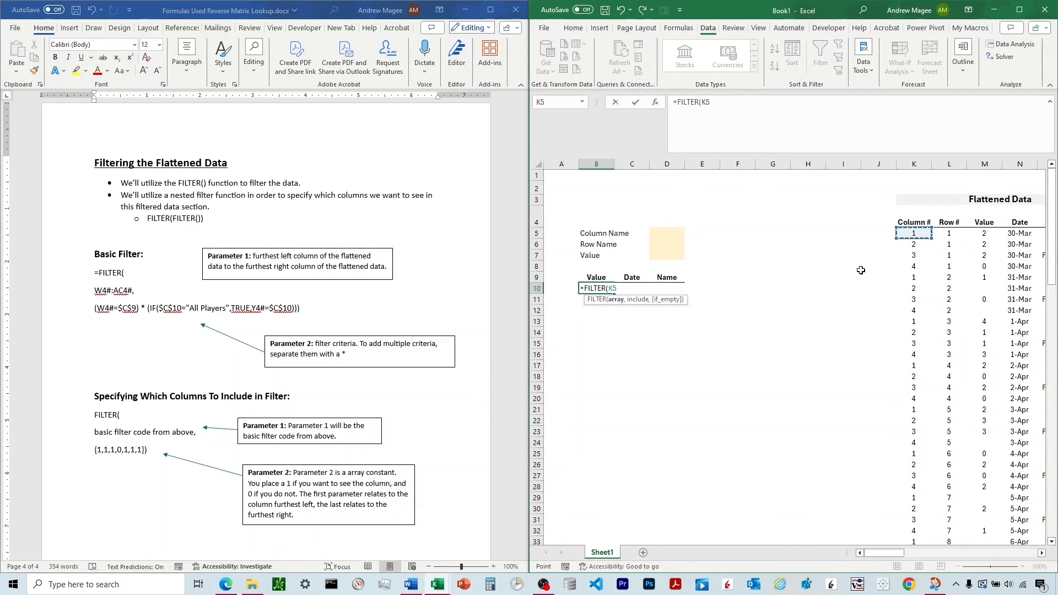
type("#:")
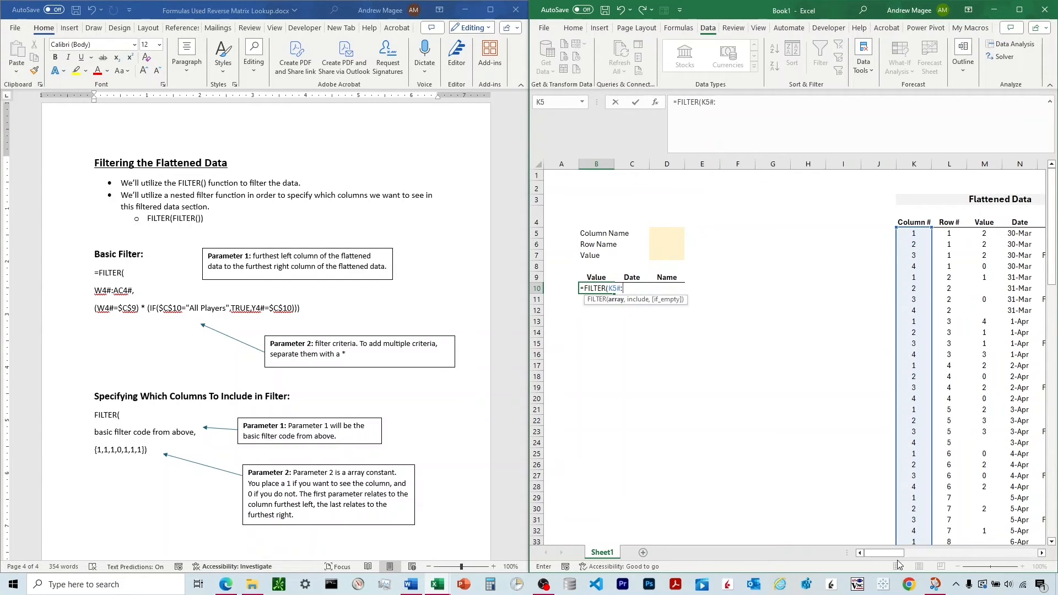
left_click_drag(885, 557, 901, 557)
type(":")
left_click(895, 235)
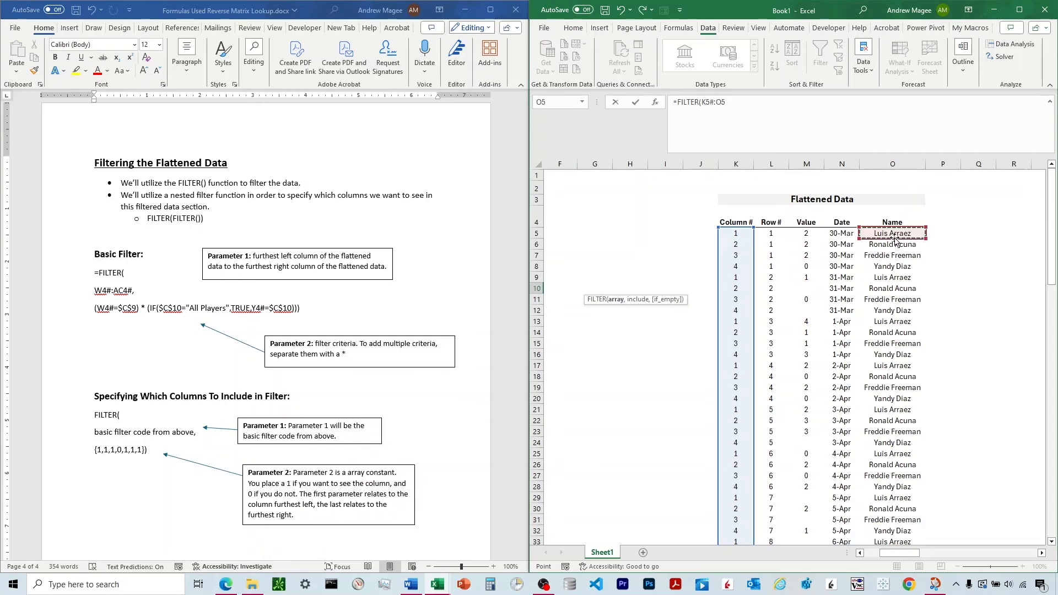
type("#")
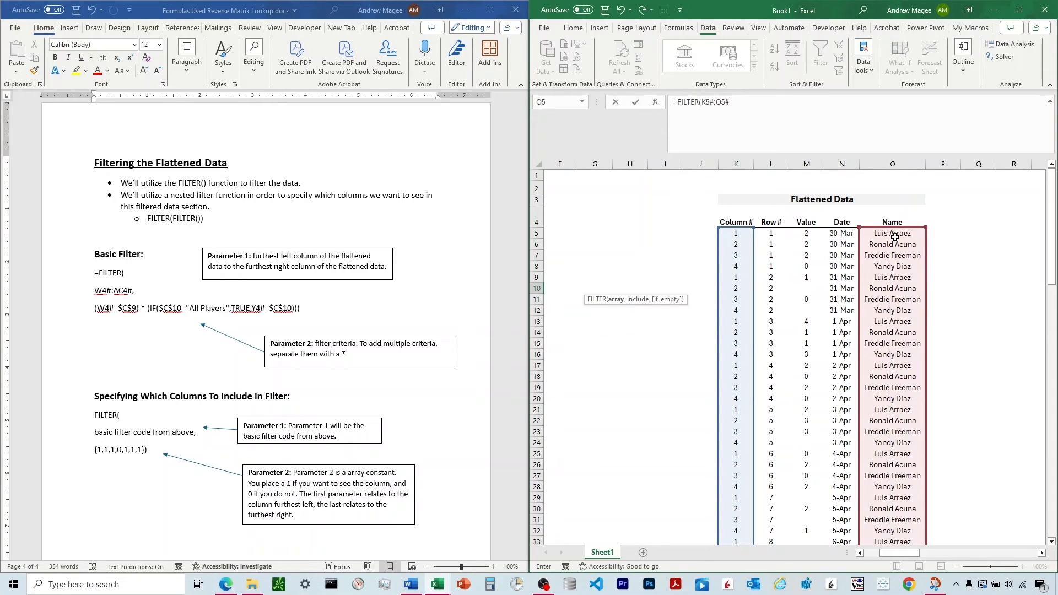
Complete the FILTER formula in B10 with the include condition M5#=0 and enter it
left_click_drag(901, 556, 878, 557)
type(",M")
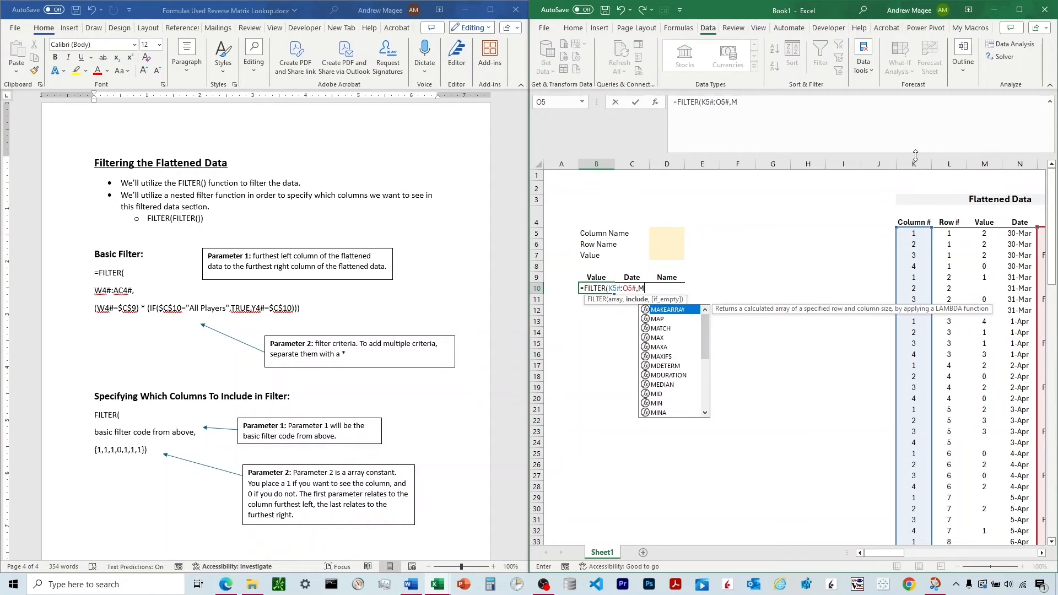
type("4")
key("BackSpace")
type("5")
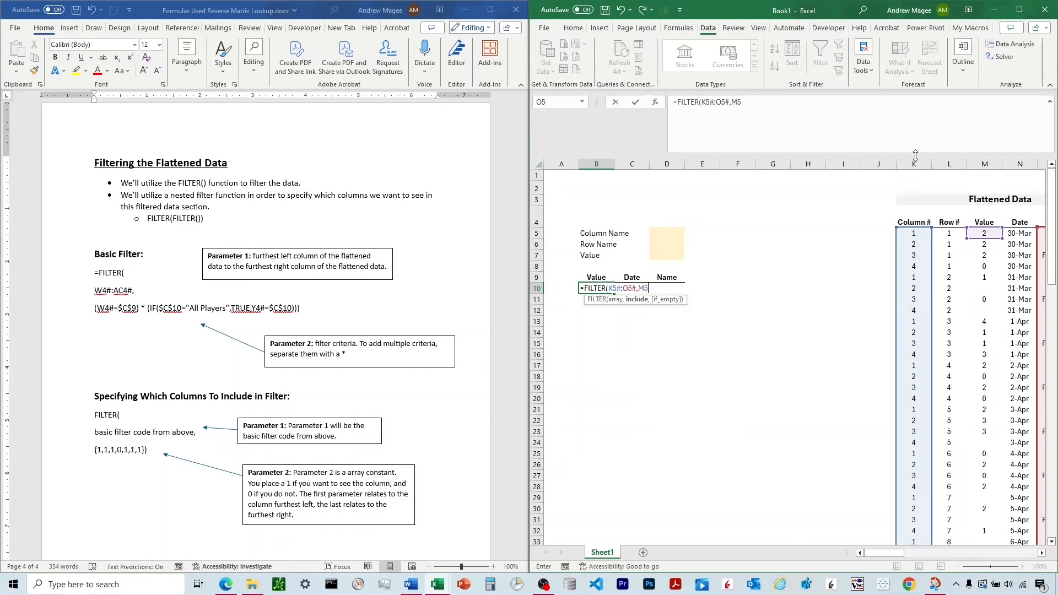
type("#=0")
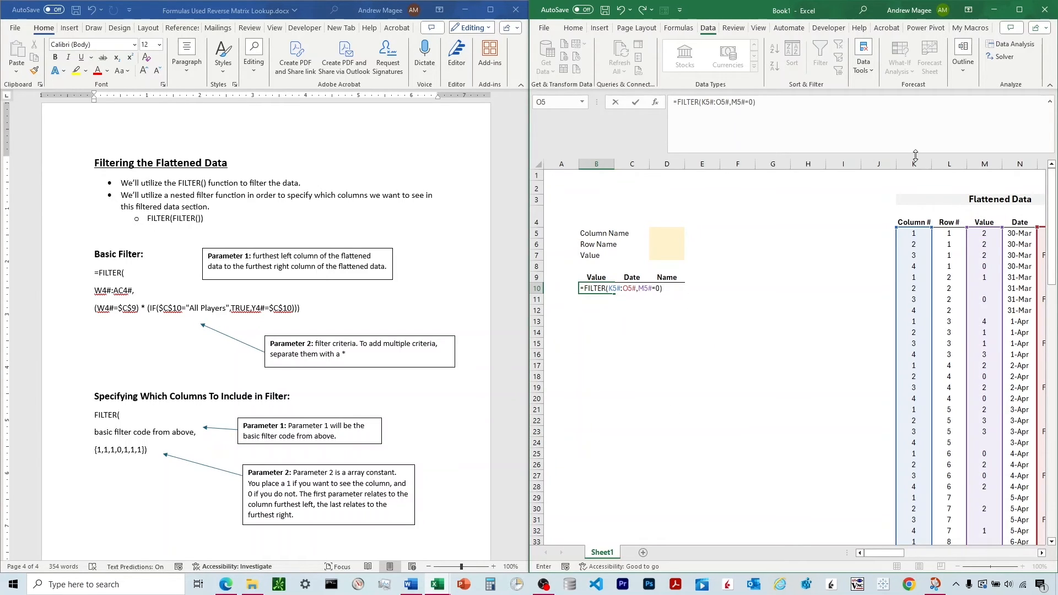
key("Return")
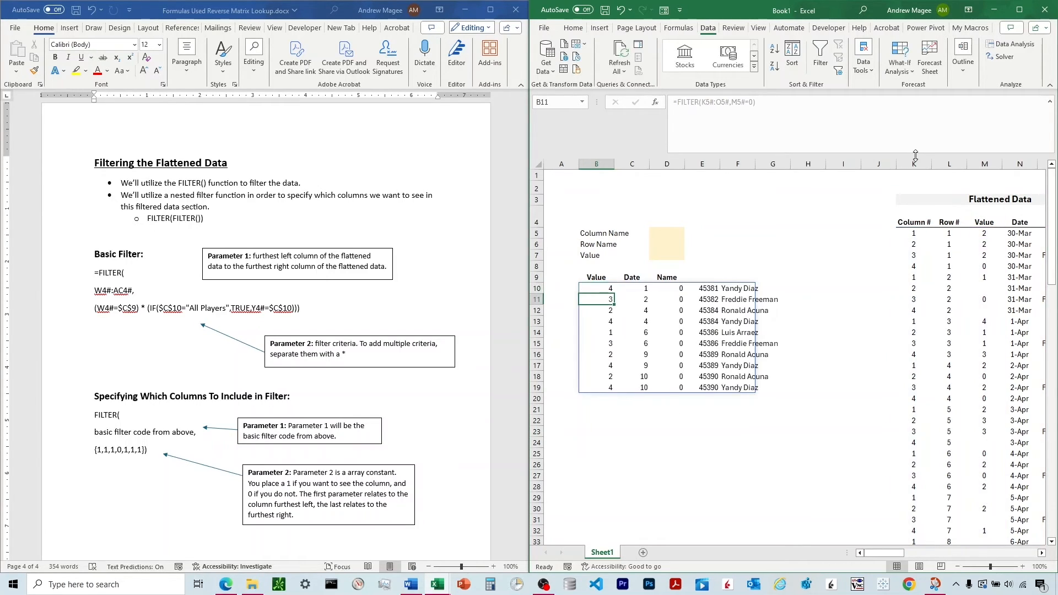
Move the Value, Date and Name headers from B9:D9 to D9:F9, above the matching filtered columns
left_click(643, 309)
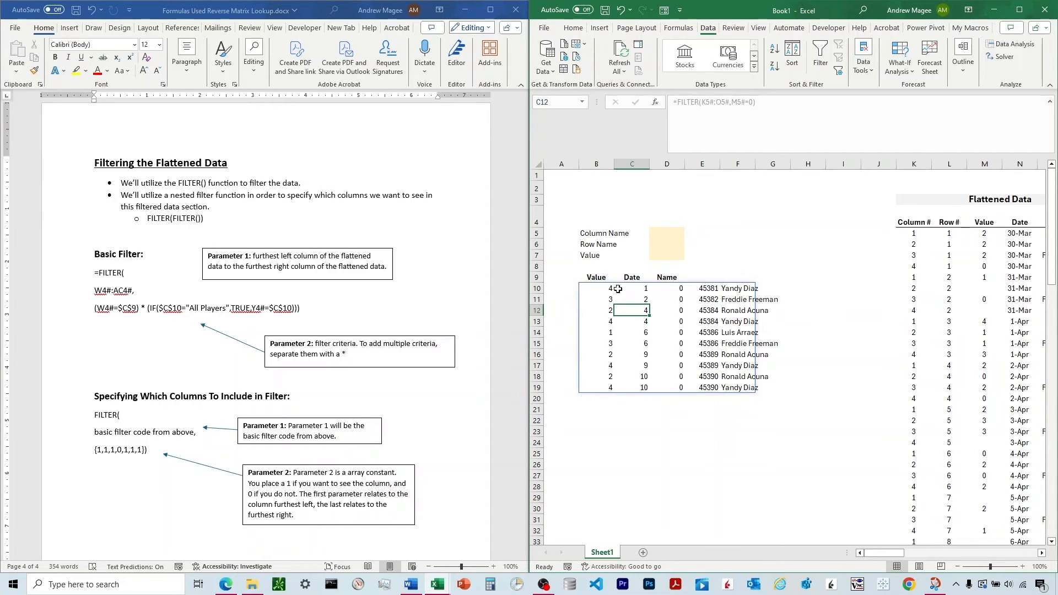
left_click_drag(679, 289, 678, 385)
left_click_drag(594, 279, 661, 276)
key("ctrl+c")
left_click(663, 277)
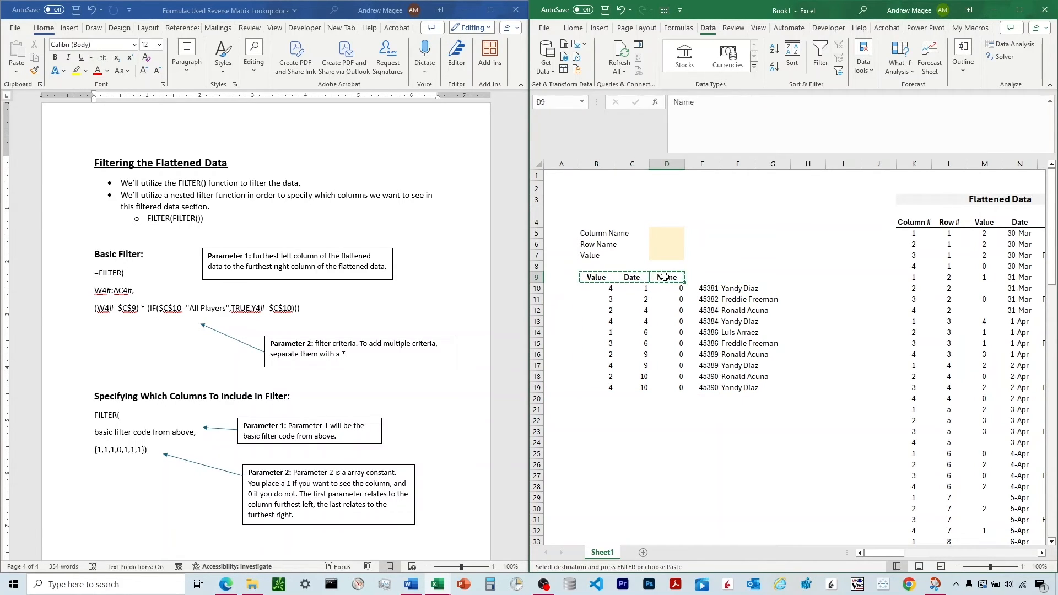
key("ctrl+v")
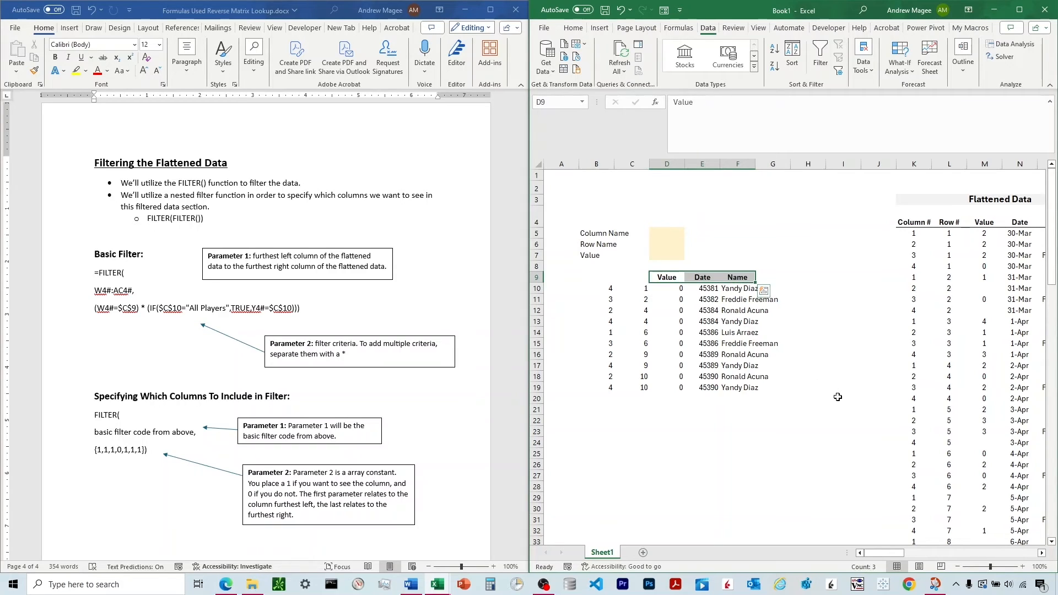
left_click(747, 464)
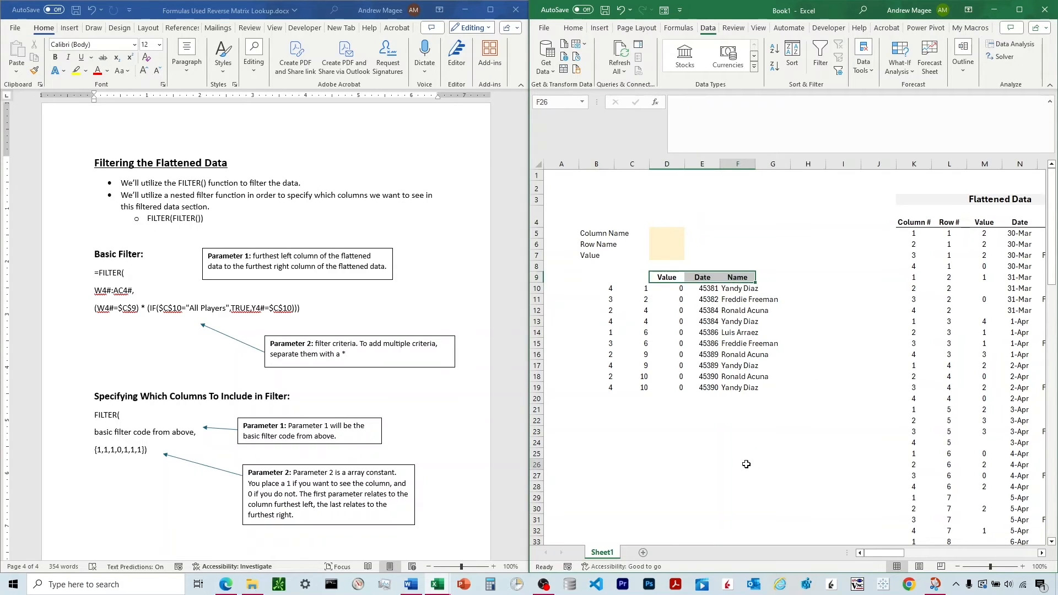
Maximize the Excel window and format column E as a Date of type 14-Mar
left_click(704, 165)
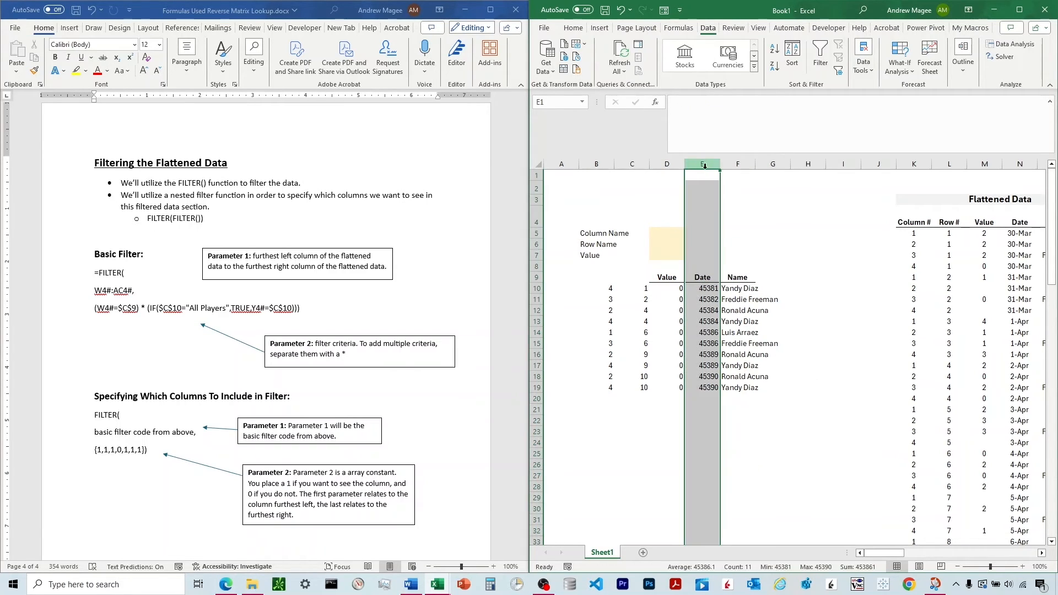
left_click(1020, 10)
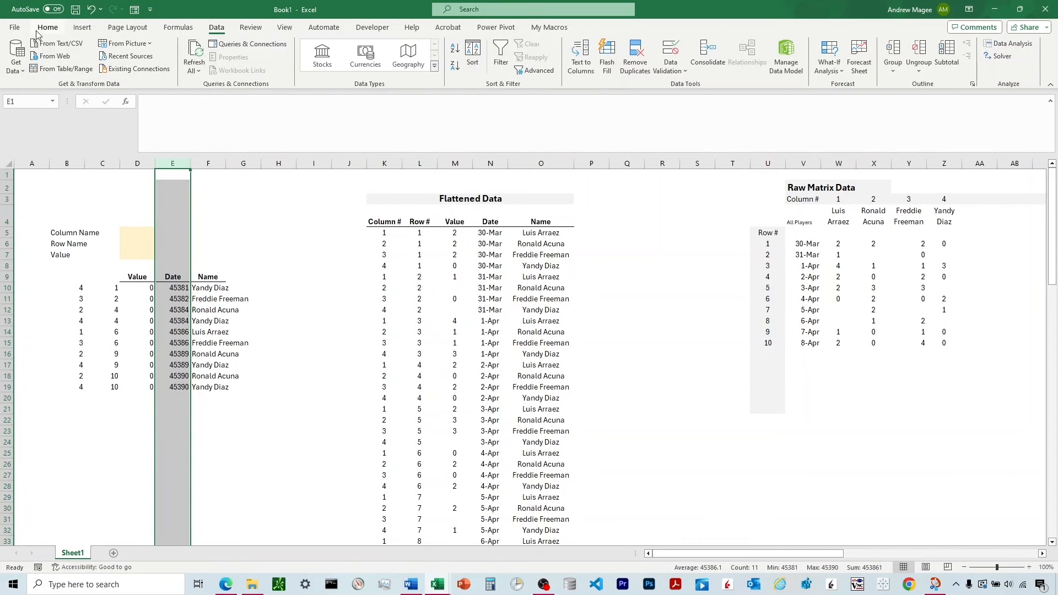
left_click(41, 30)
left_click(450, 49)
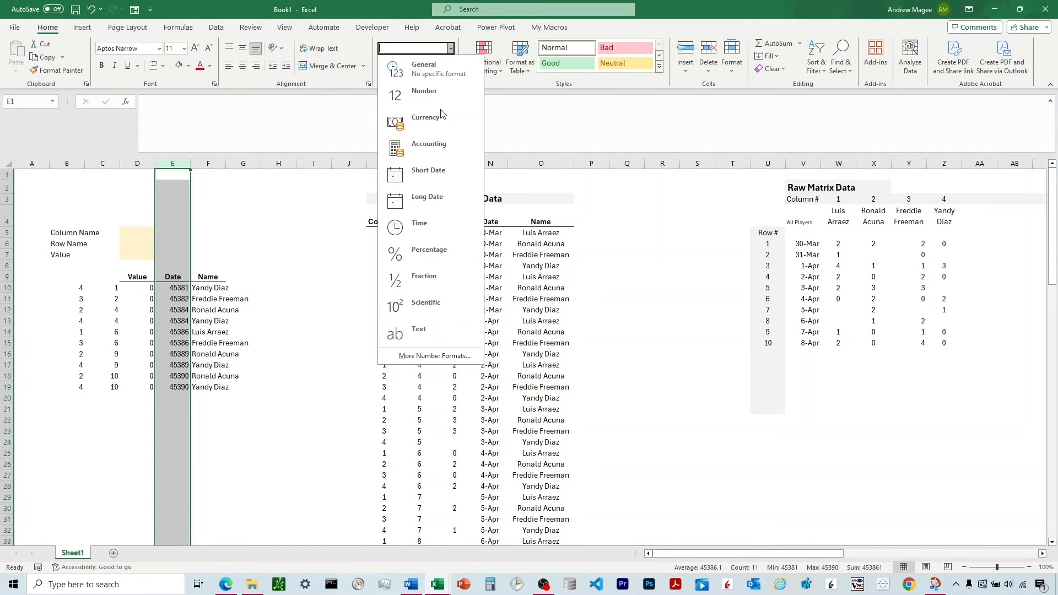
left_click(434, 354)
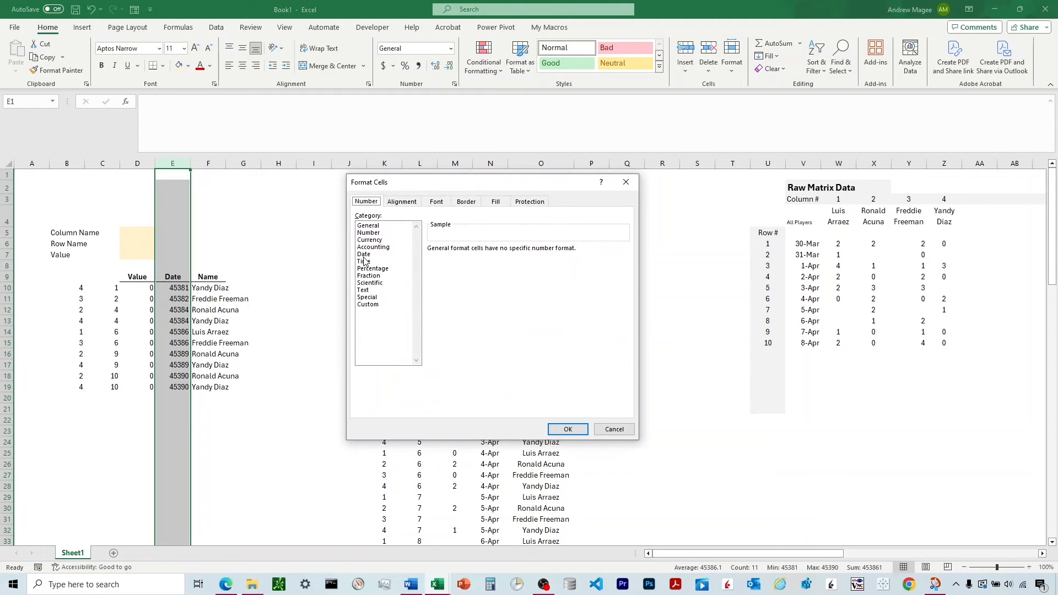
left_click(366, 254)
left_click(440, 301)
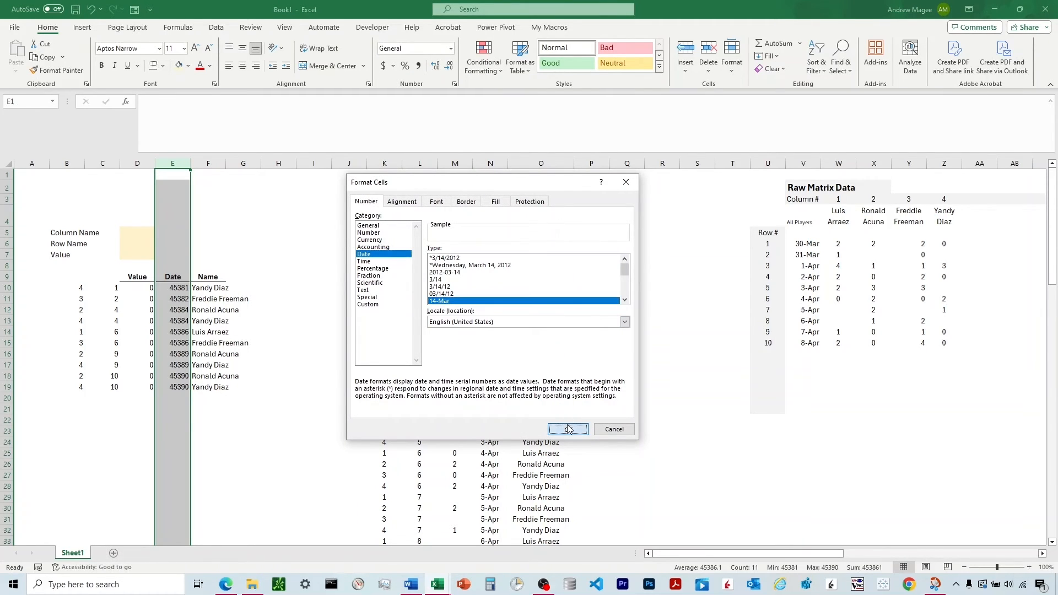
left_click(568, 429)
left_click(236, 253)
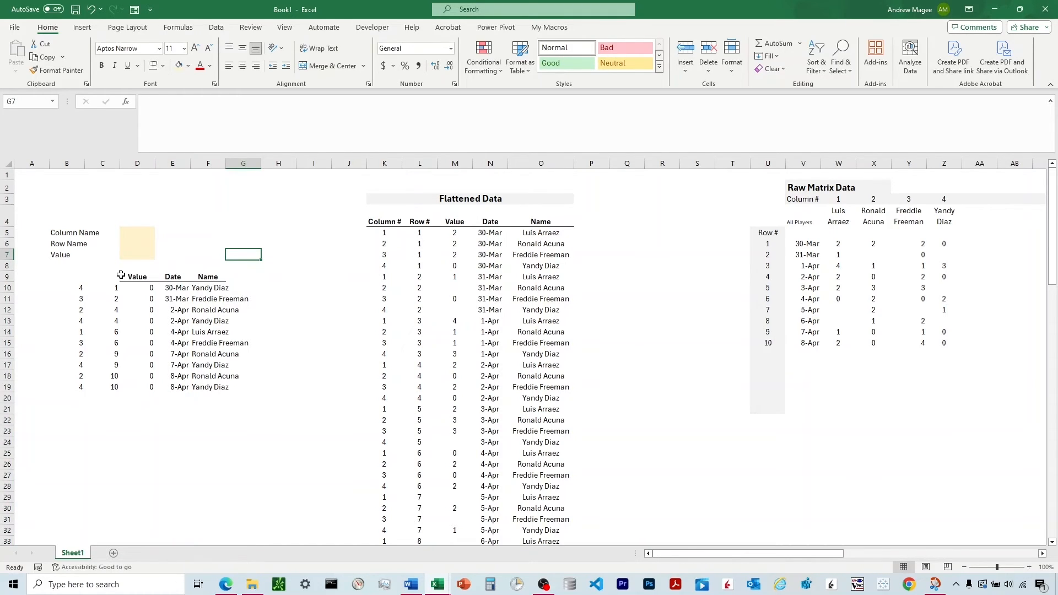
Replace the 0 in B10's FILTER condition with the absolute reference $D$7 and look over the filtered rows
left_click(89, 287)
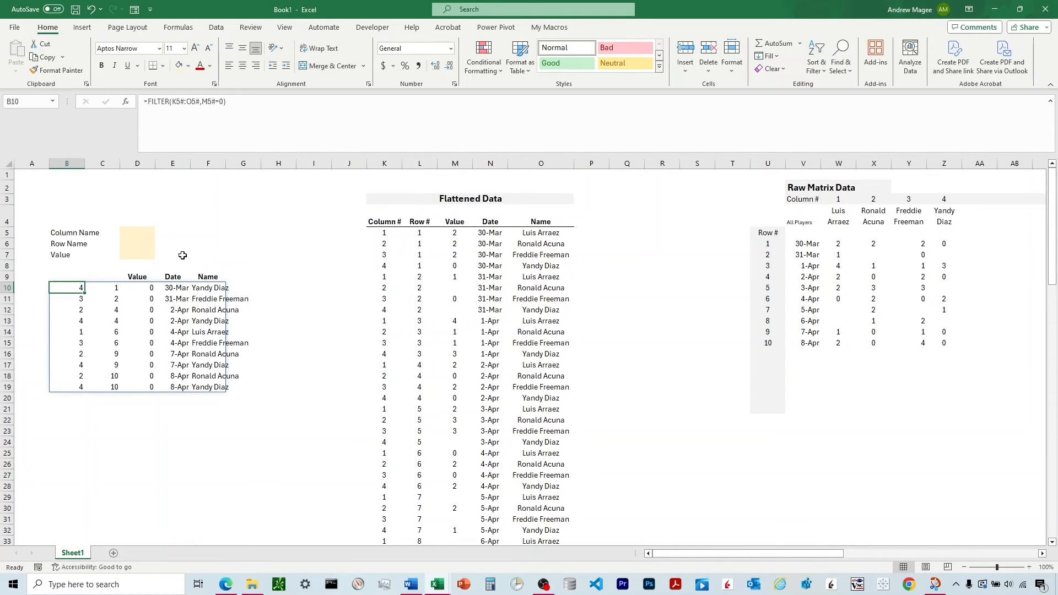
left_click(219, 103)
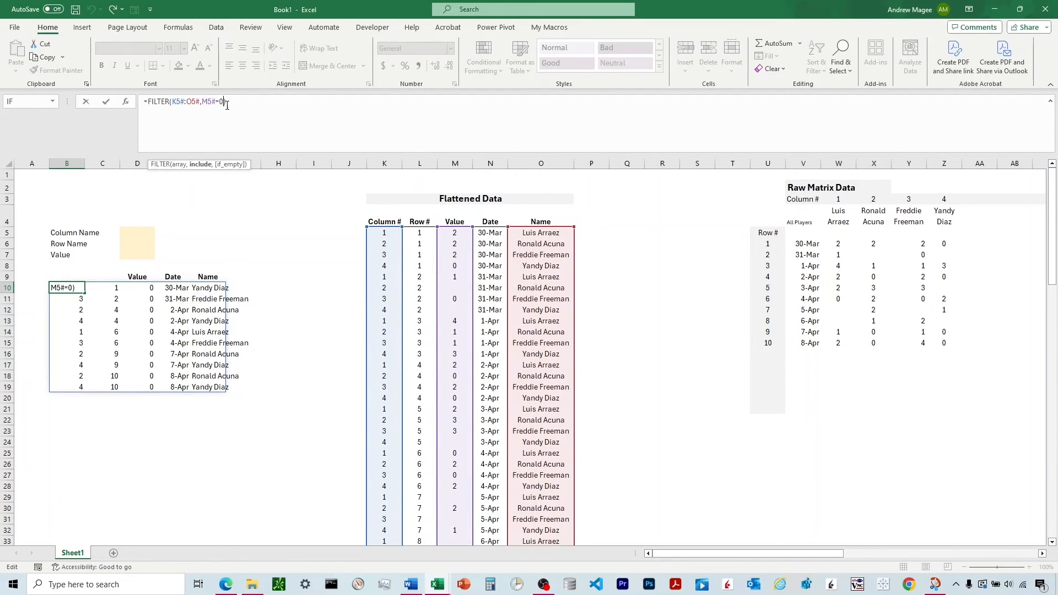
key("BackSpace")
left_click(137, 255)
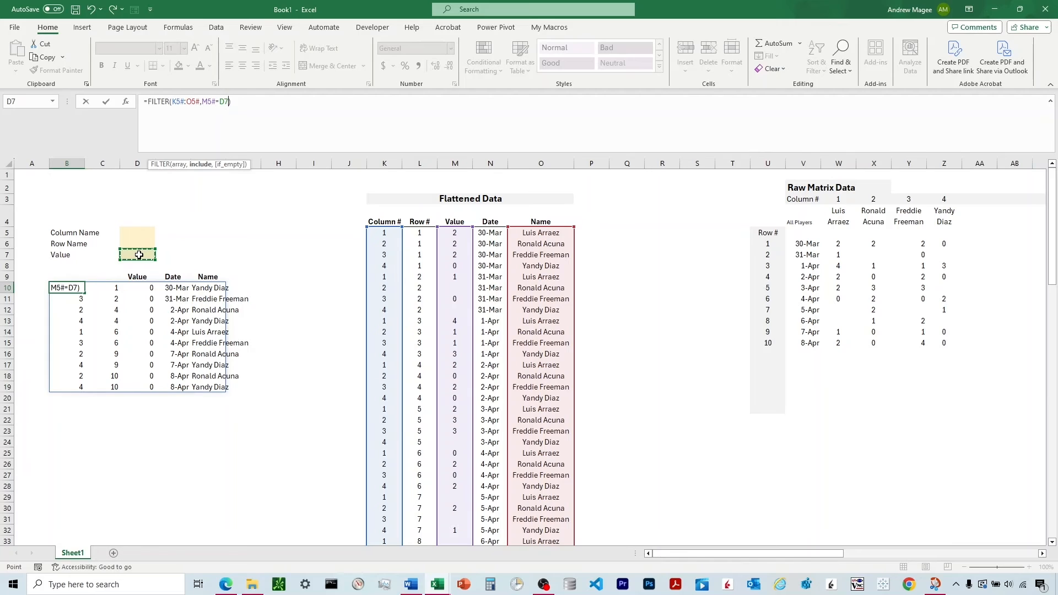
key("F4")
key("Return")
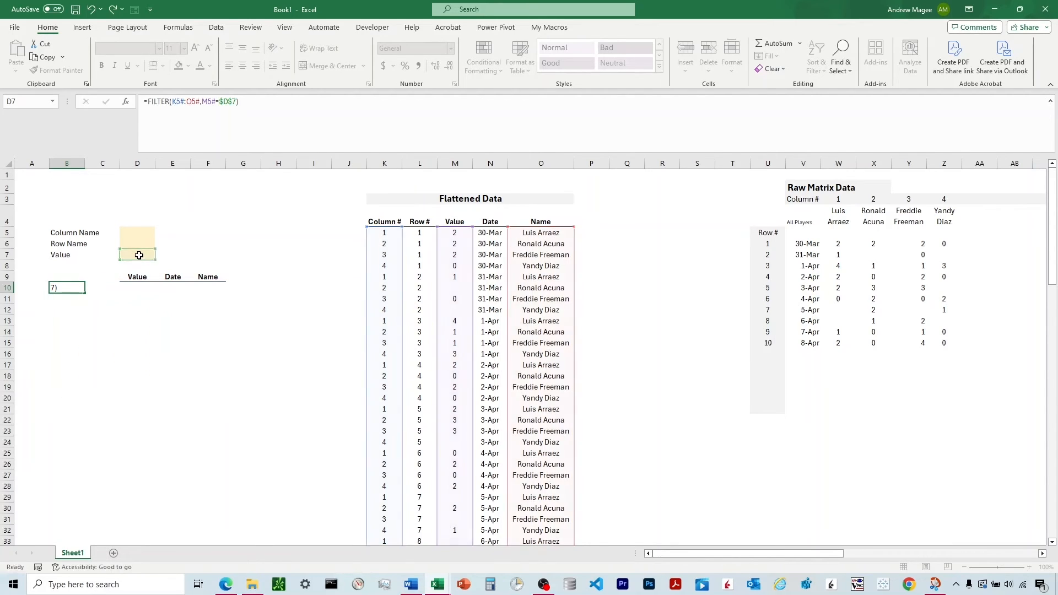
left_click(195, 257)
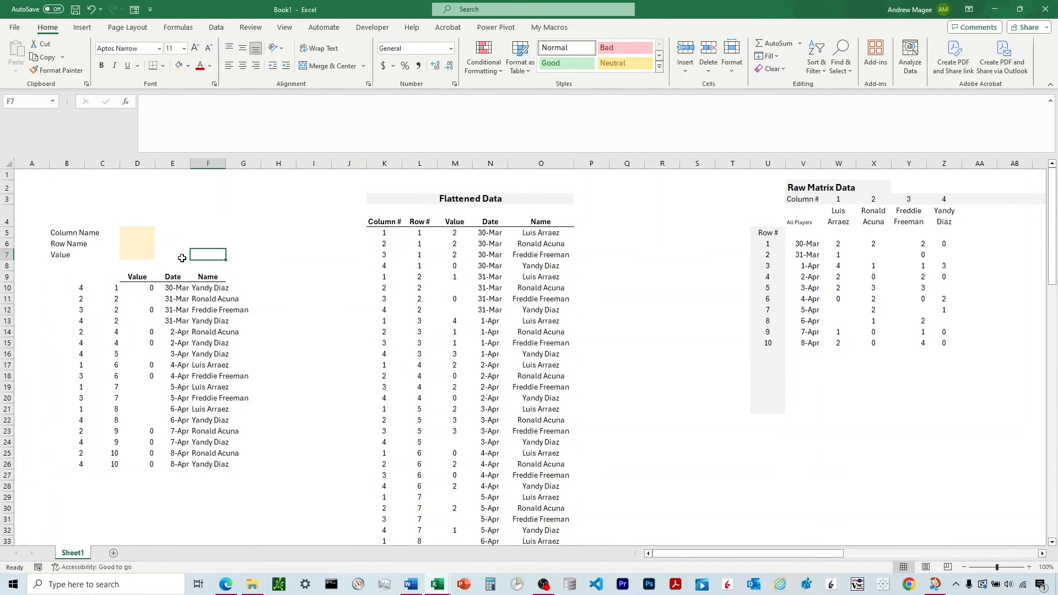
scroll(179, 258, "down", 1)
scroll(178, 256, "up", 1)
Test the filter with 0 as the Value input in D7, and set that input to 1
left_click(140, 256)
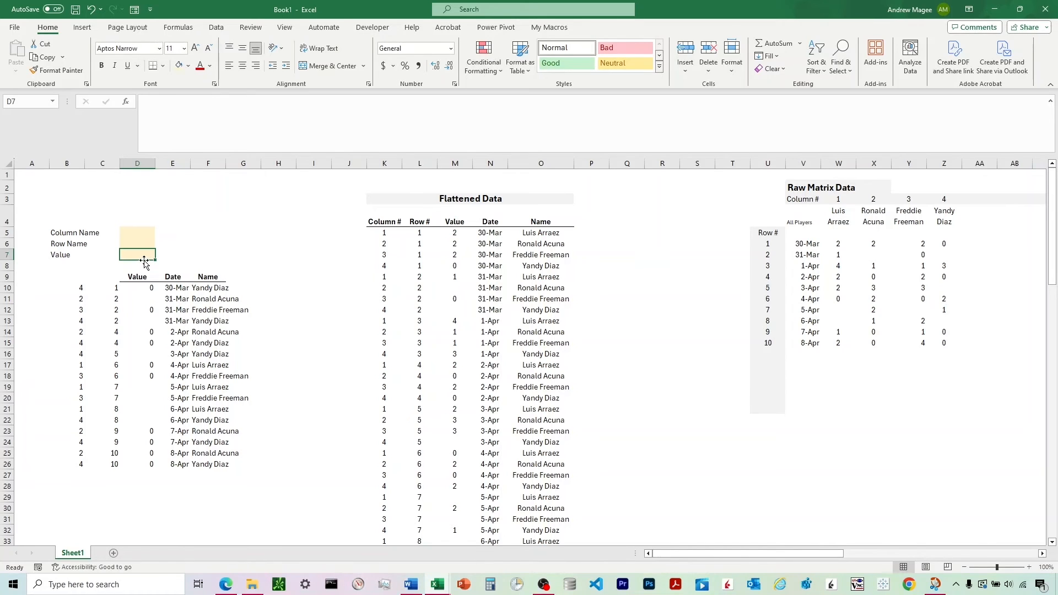
type("0")
key("Return")
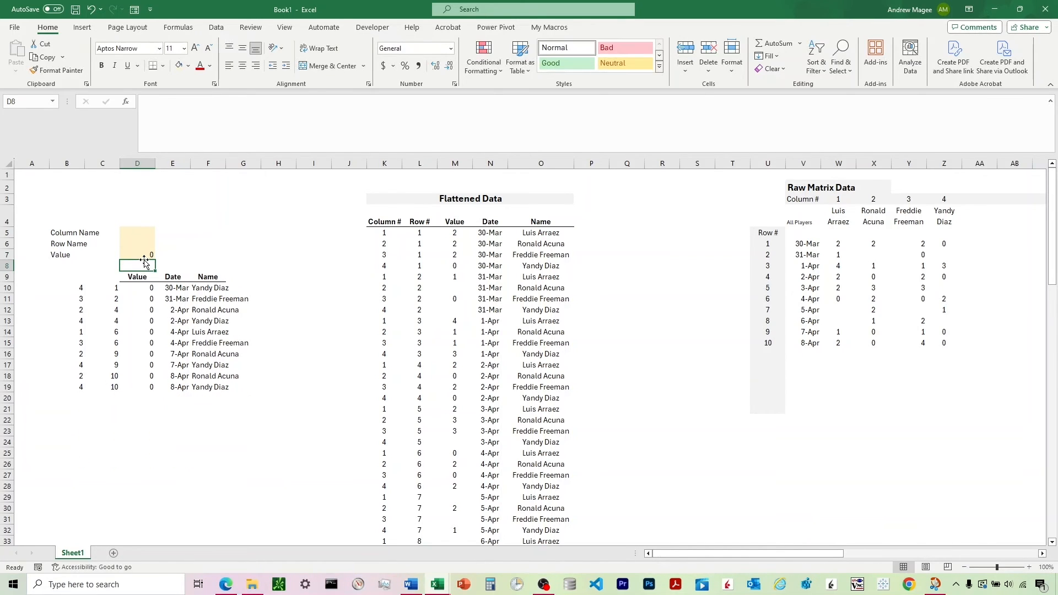
left_click(146, 256)
type("1")
key("Return")
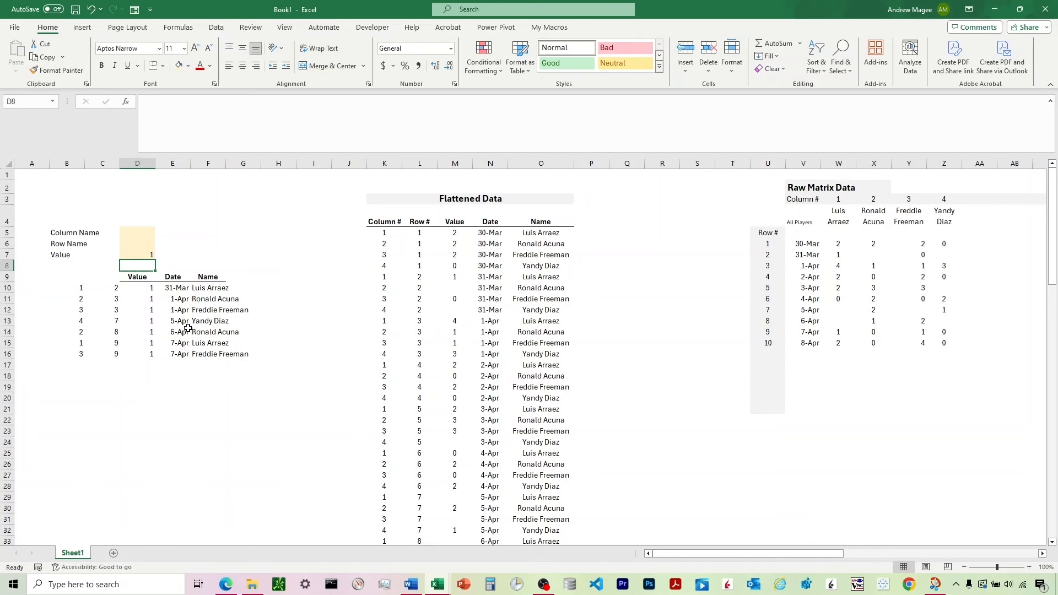
left_click(148, 256)
left_click(146, 244)
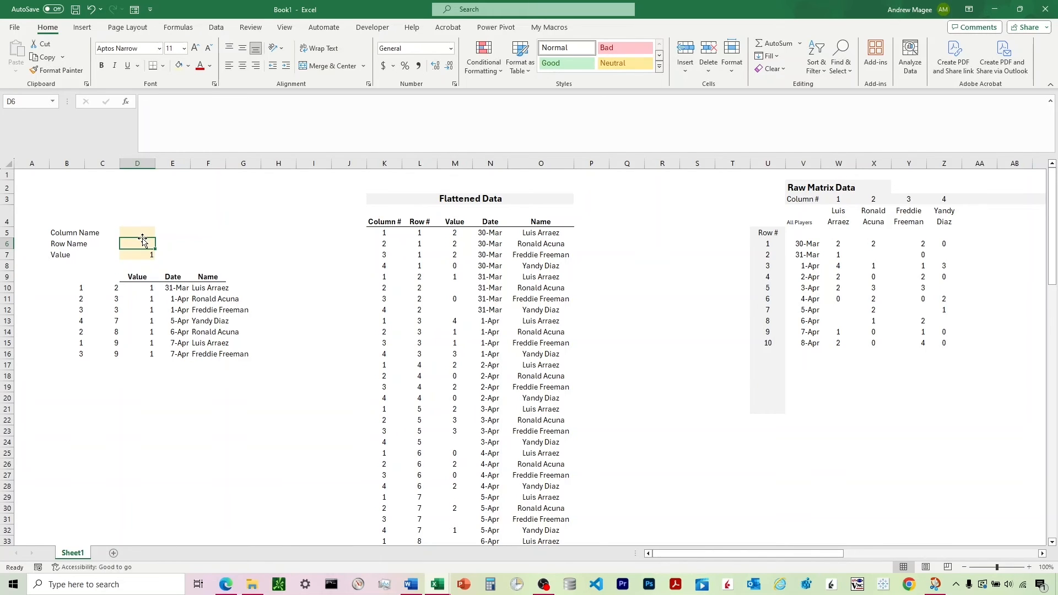
left_click(139, 257)
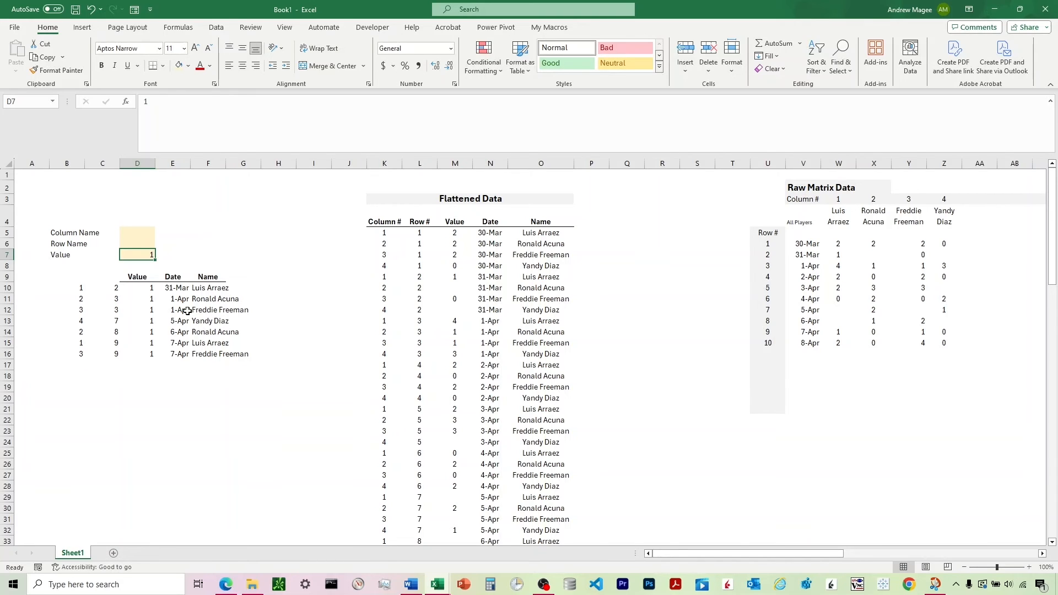
Enter Ronald Acuna as the Column Name input in D5
left_click(136, 243)
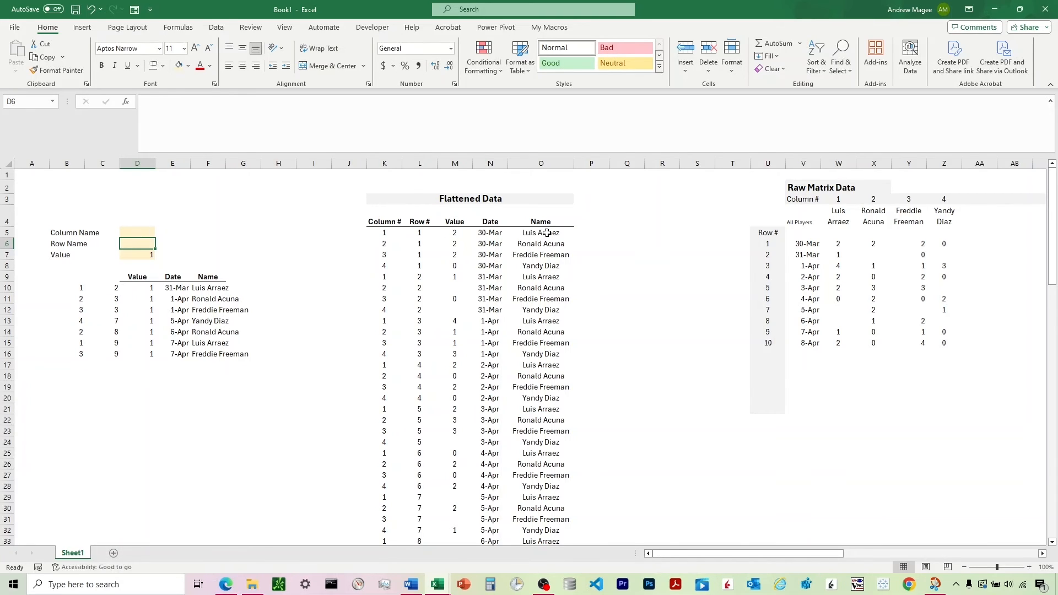
left_click(140, 234)
type("Ro")
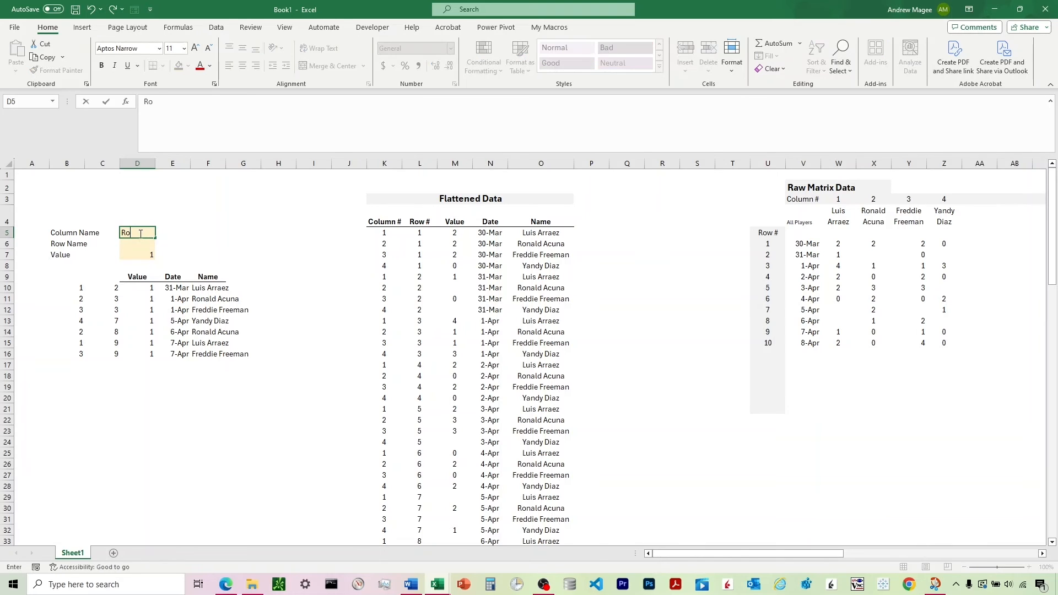
type("nald Acun")
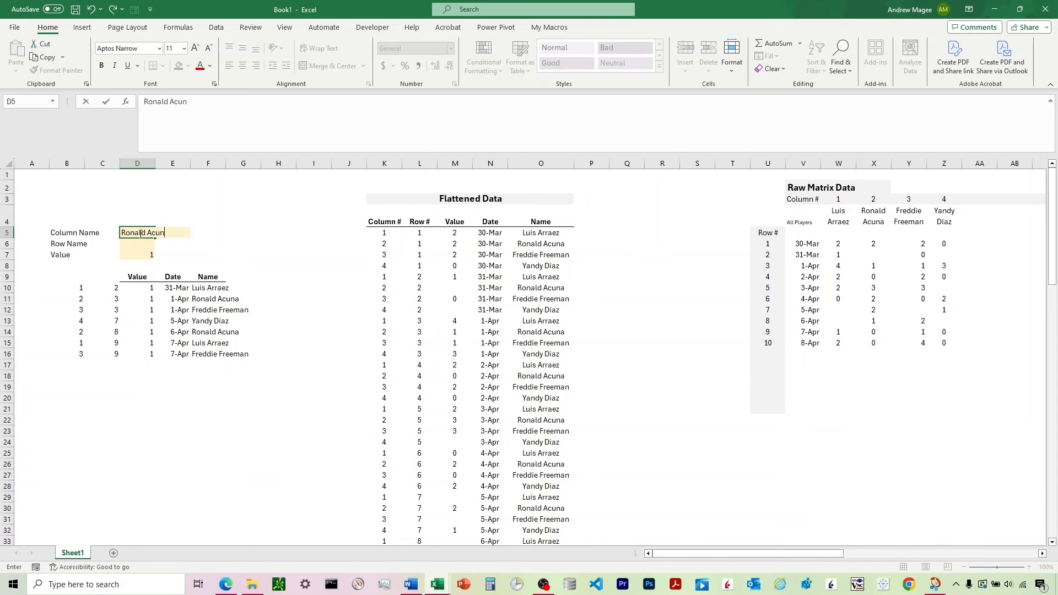
type("a")
key("Return")
left_click(139, 233)
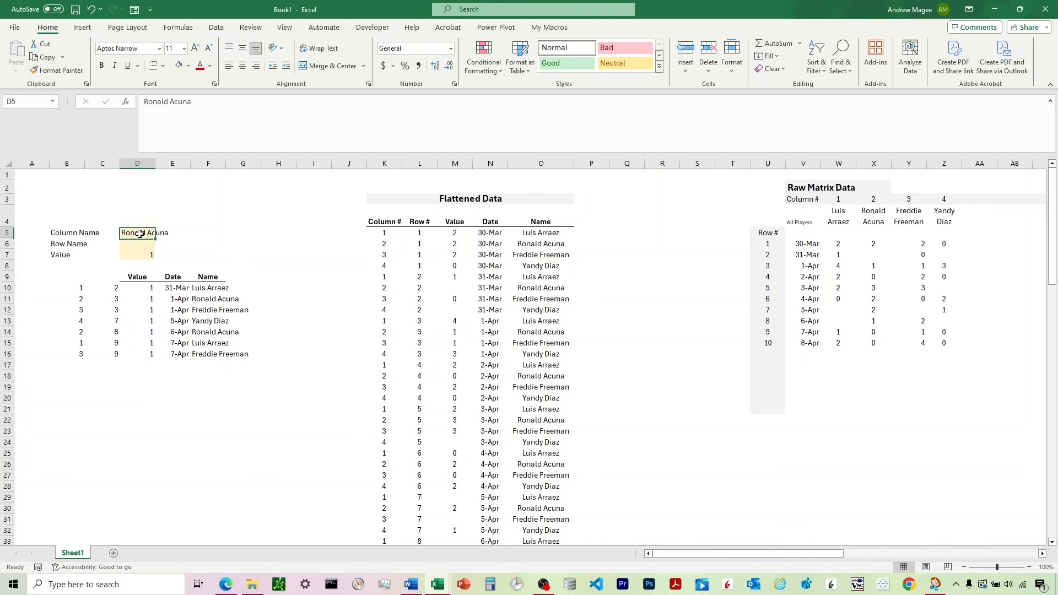
Extend B10's FILTER condition to (M5#=$D$7) * (O5#="Ronald Acuna") and enter the formula
left_click(75, 288)
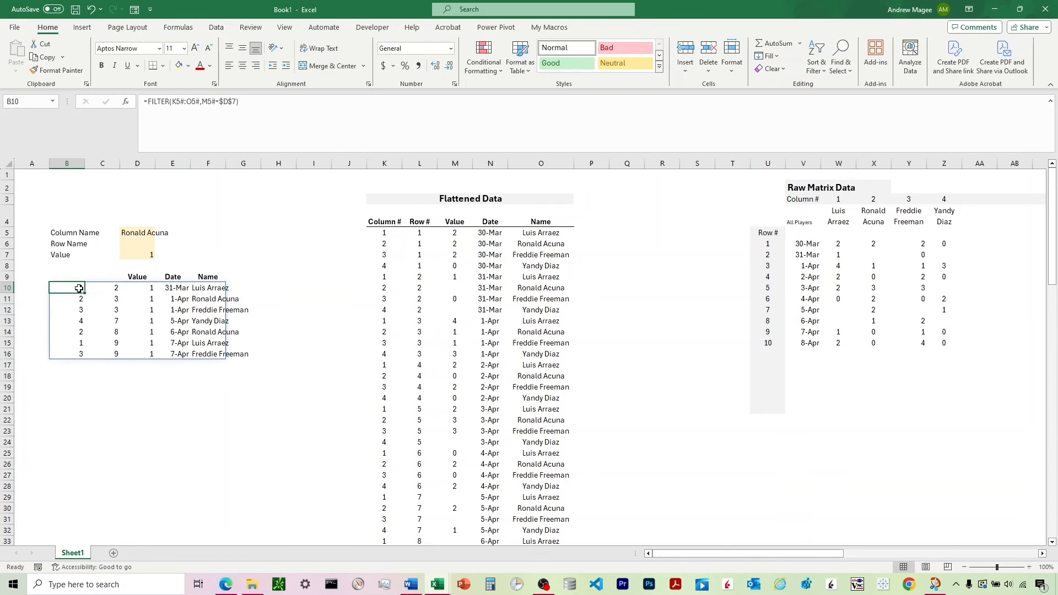
left_click(236, 105)
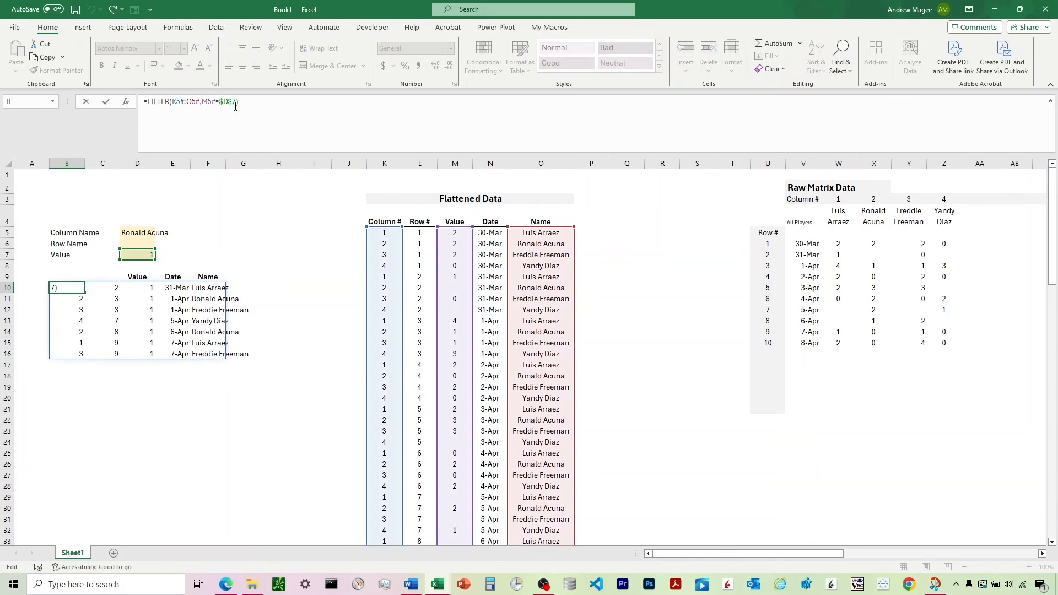
left_click(203, 103)
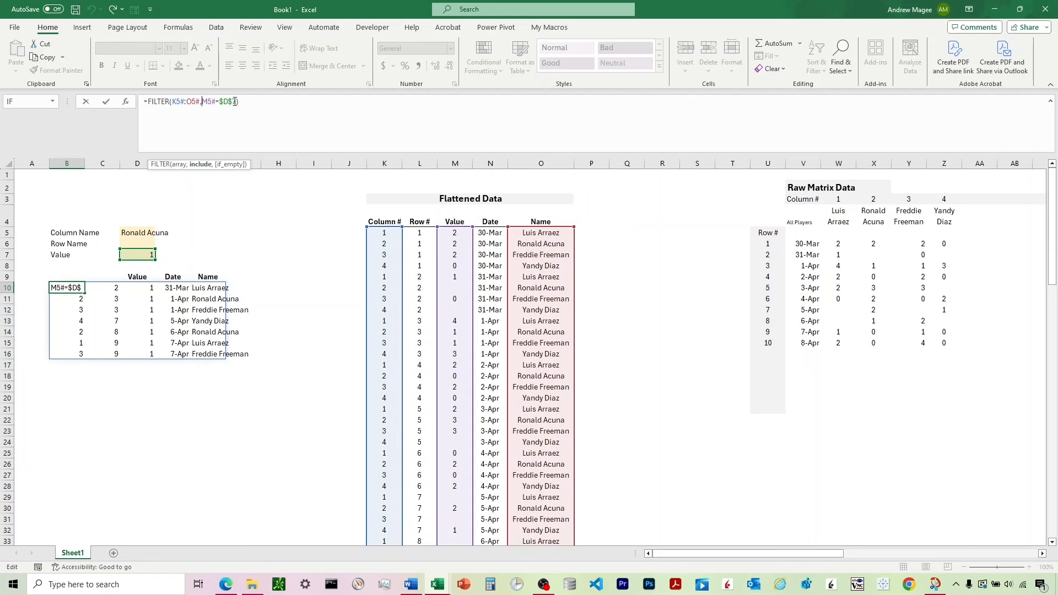
left_click(235, 102)
type("7)")
left_click(204, 102)
type("(")
left_click(242, 103)
left_click(528, 232)
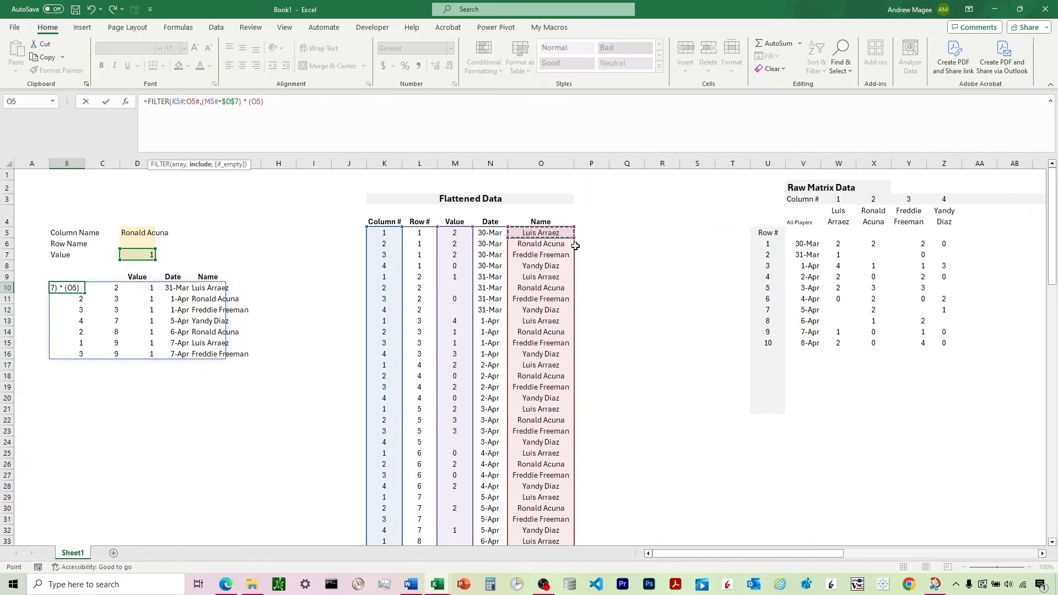
type("#=")
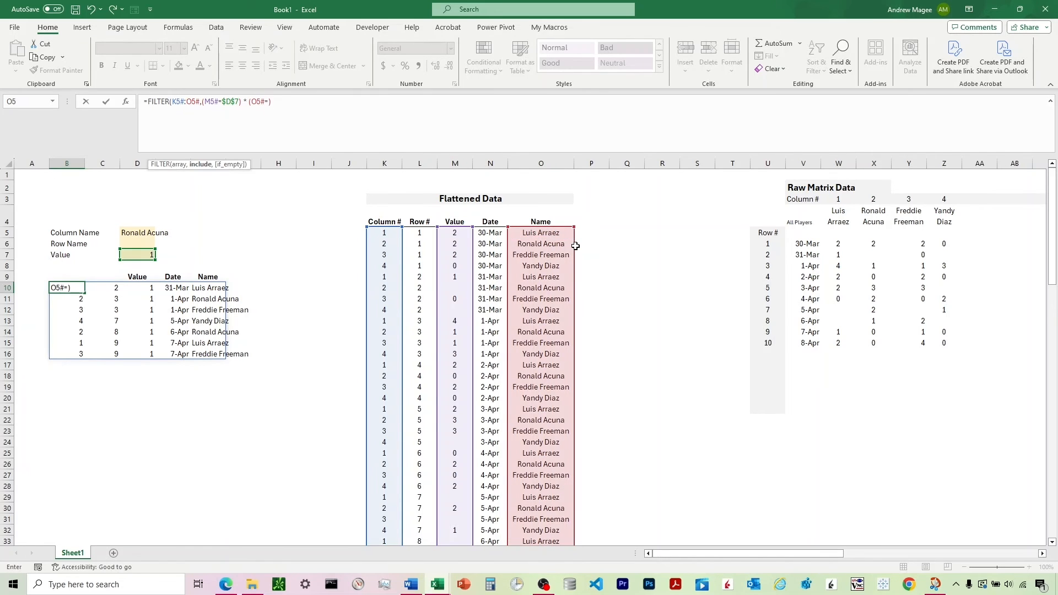
type("\"Ronald Acuna\"")
key("Return")
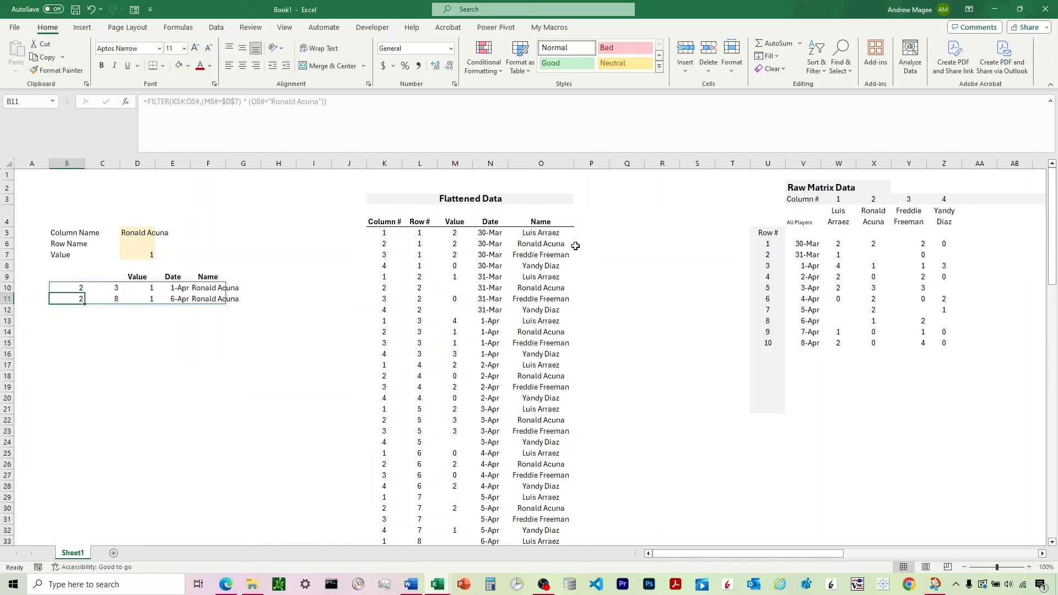
Replace the literal "Ronald Acuna" in B10's FILTER condition with the absolute reference $D$5 and review the filtered rows
left_click(73, 289)
left_click(323, 101)
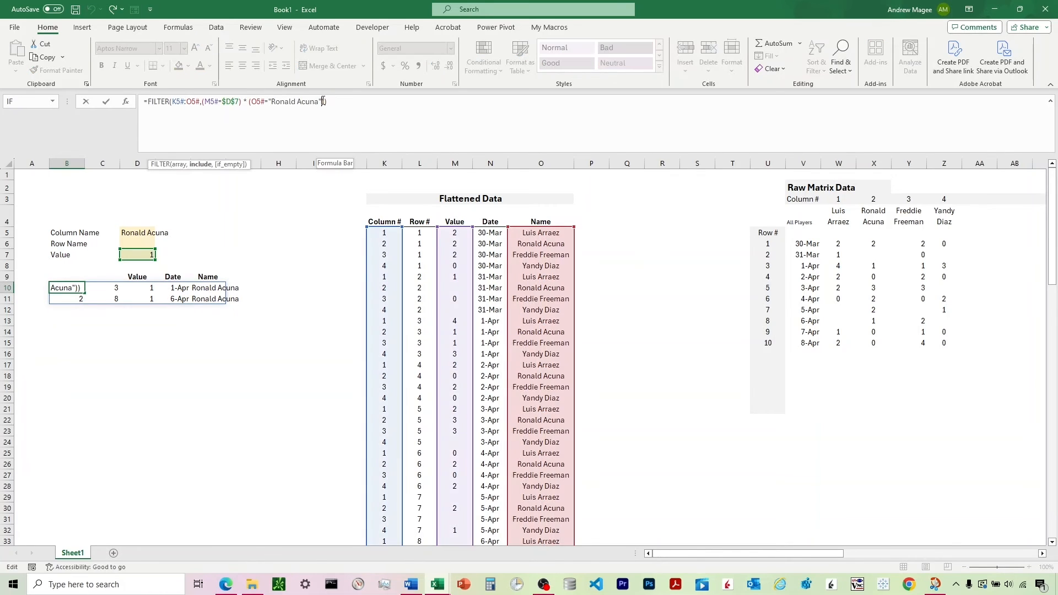
key("BackSpace")
key("BackSpace")
key("BackSpace")
key("BackSpace")
key("BackSpace")
key("BackSpace")
key("BackSpace")
key("BackSpace")
key("BackSpace")
key("BackSpace")
key("BackSpace")
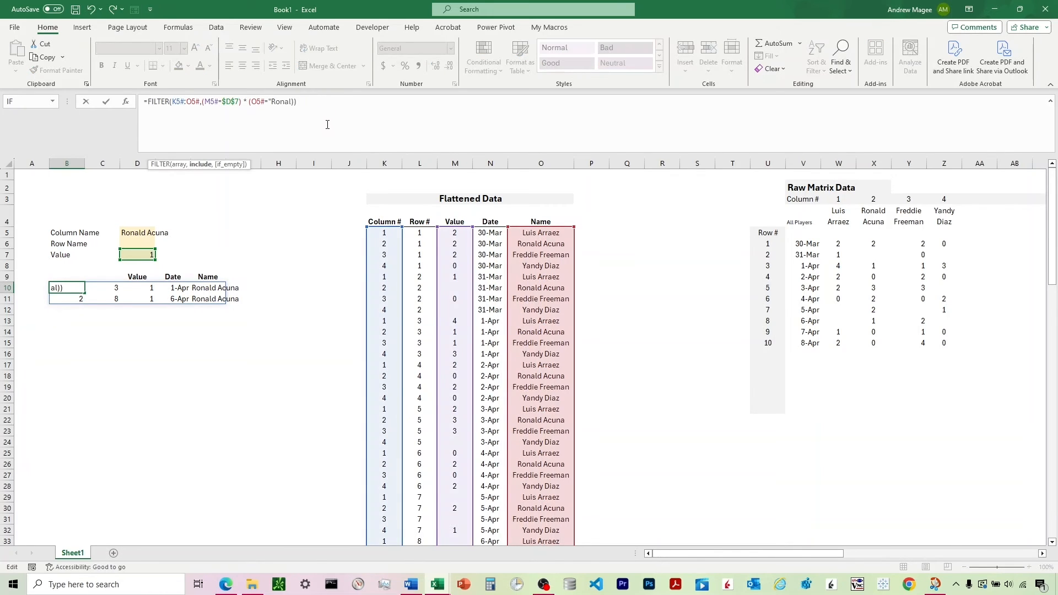
key("BackSpace")
key("BackSpace")
key("BackSpace")
key("BackSpace")
type("=")
left_click(130, 234)
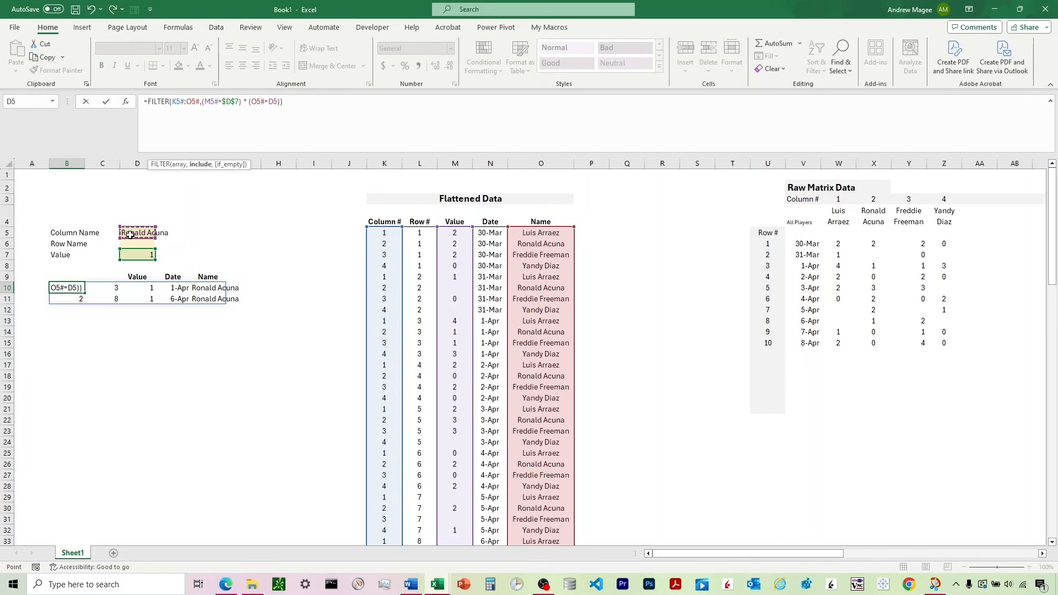
key("F4")
key("Return")
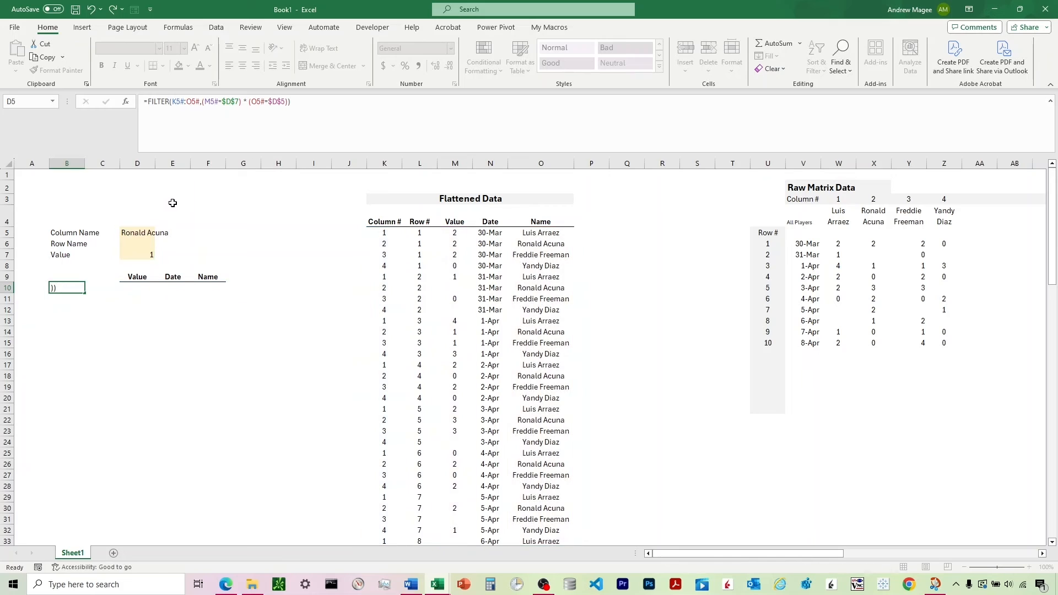
left_click(260, 303)
left_click(138, 293)
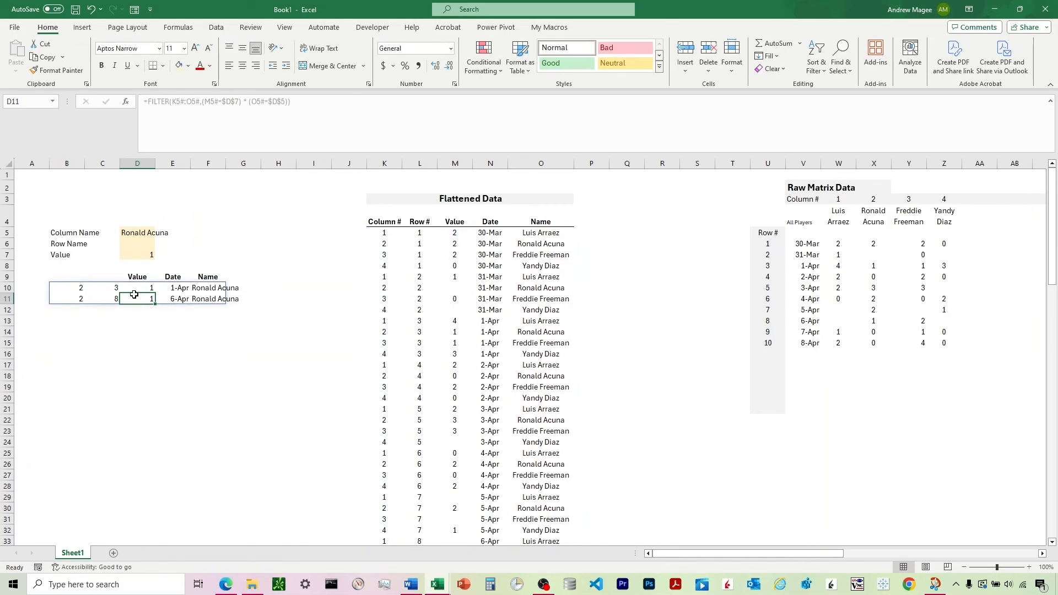
left_click_drag(83, 288, 215, 302)
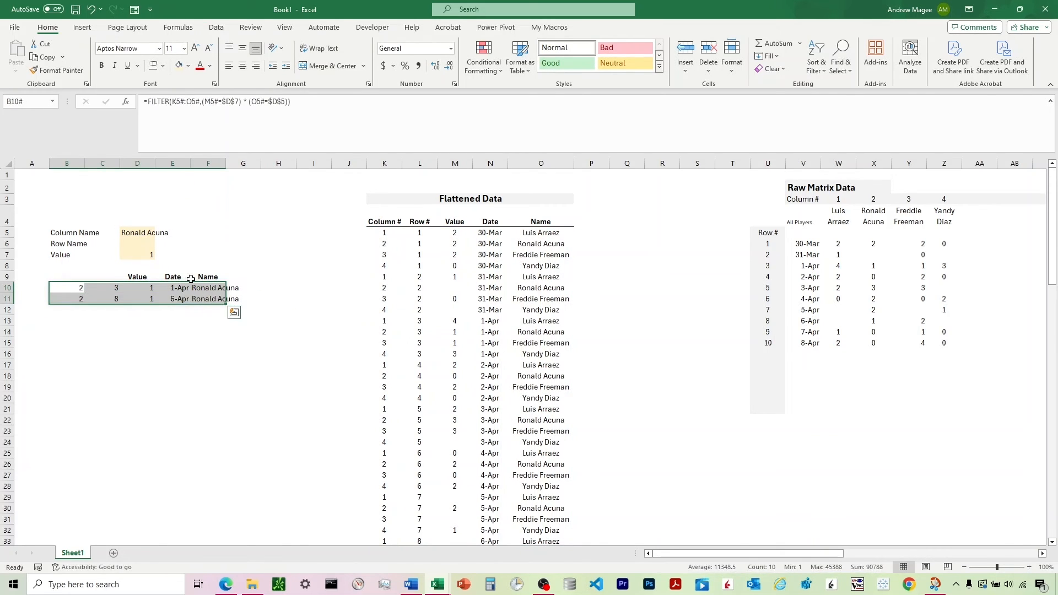
Add a third condition, * (N5# = $D$6), to B10's FILTER formula so it also uses the Row Name input
left_click(137, 244)
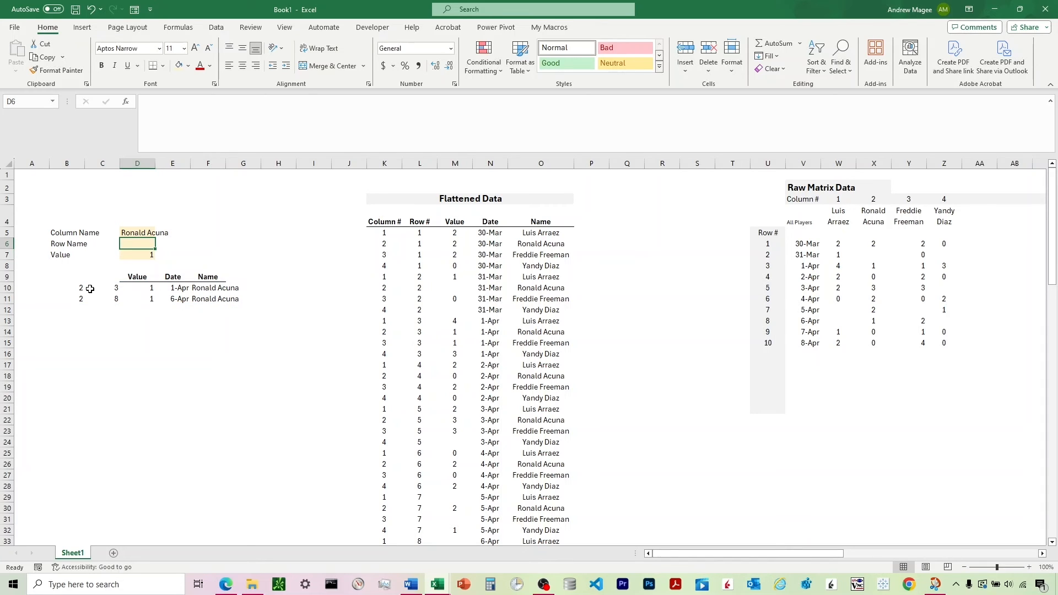
left_click(89, 289)
left_click(80, 289)
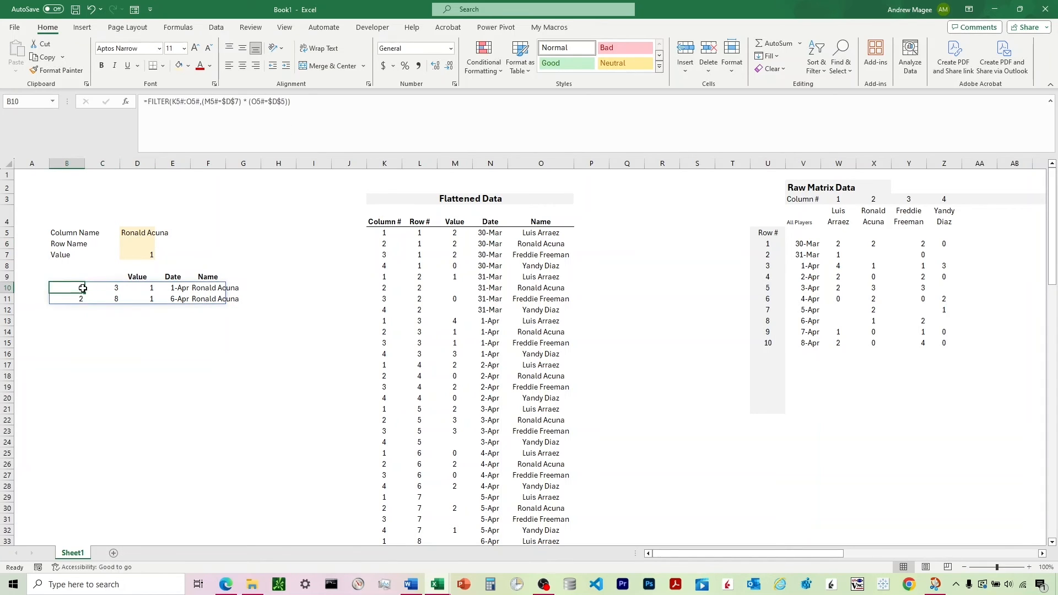
left_click(286, 101)
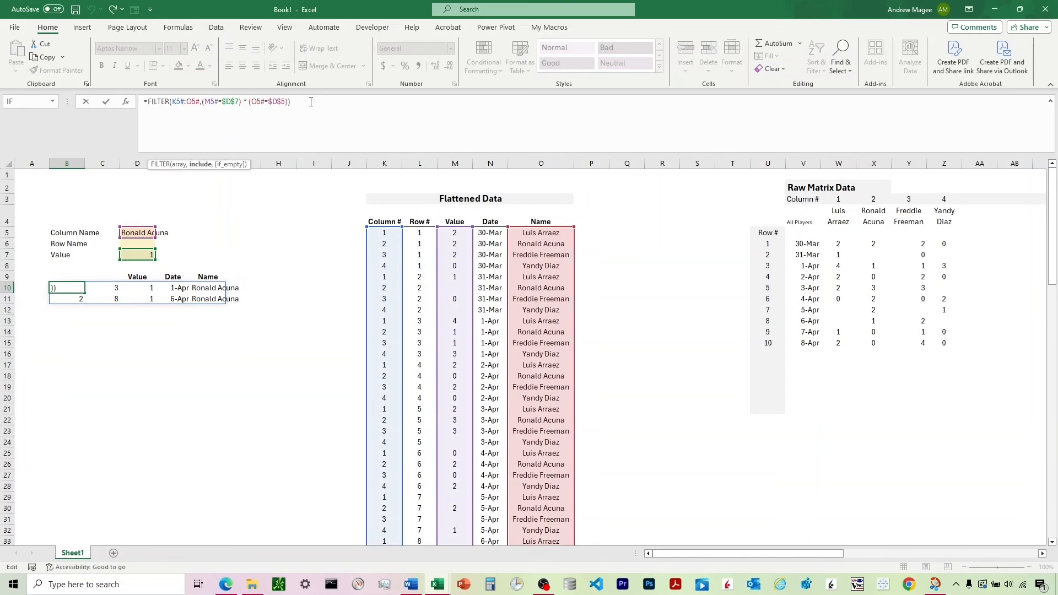
type("* (N5#")
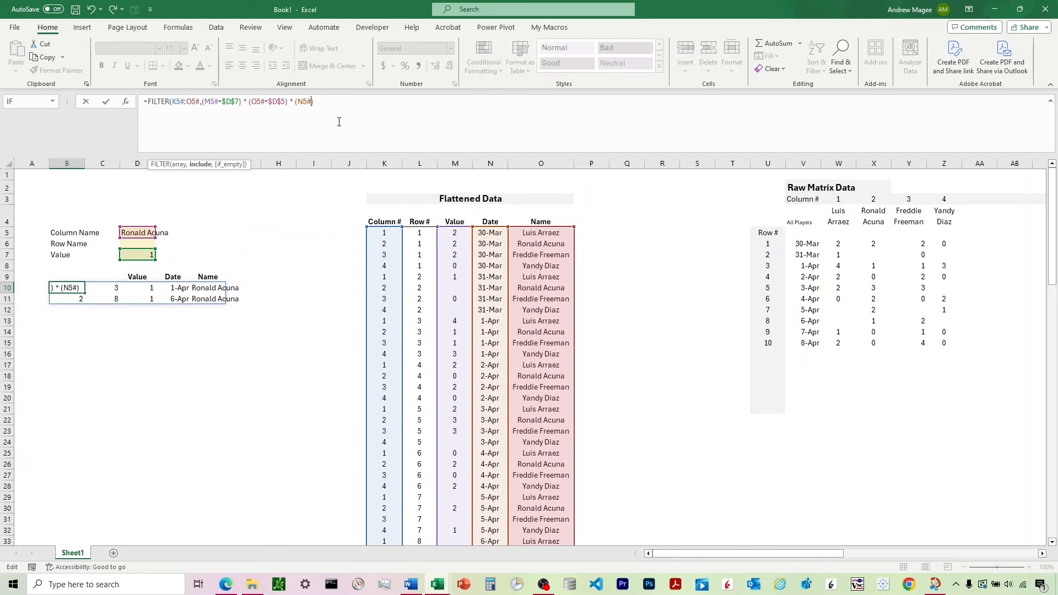
type(" =")
left_click(141, 243)
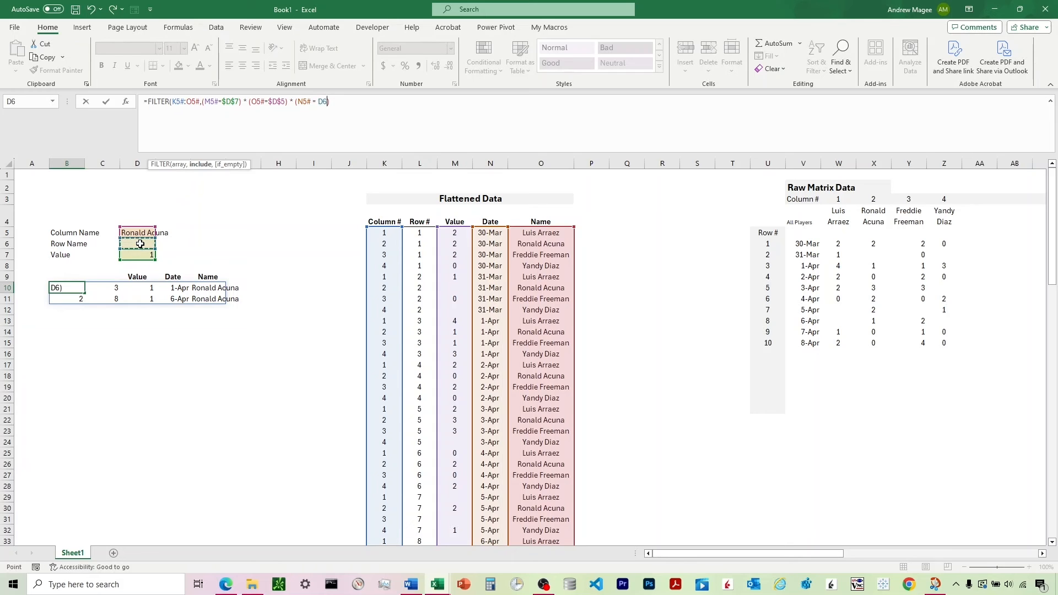
key("F4")
key("Return")
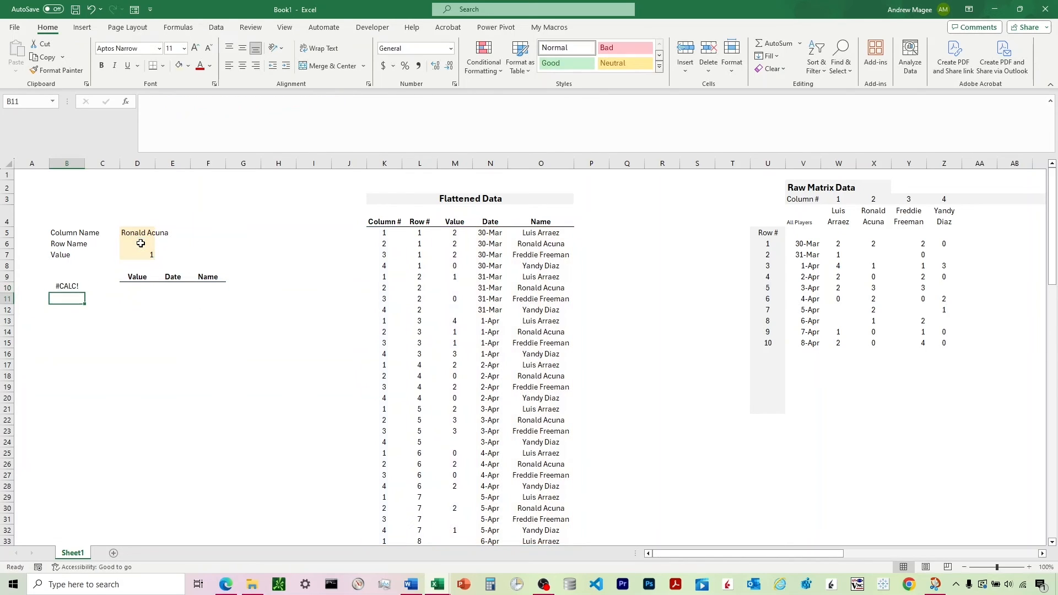
Start wrapping the Row Name condition N5# = $D$6 in B10's FILTER formula in an IF with a LEN test
left_click(65, 288)
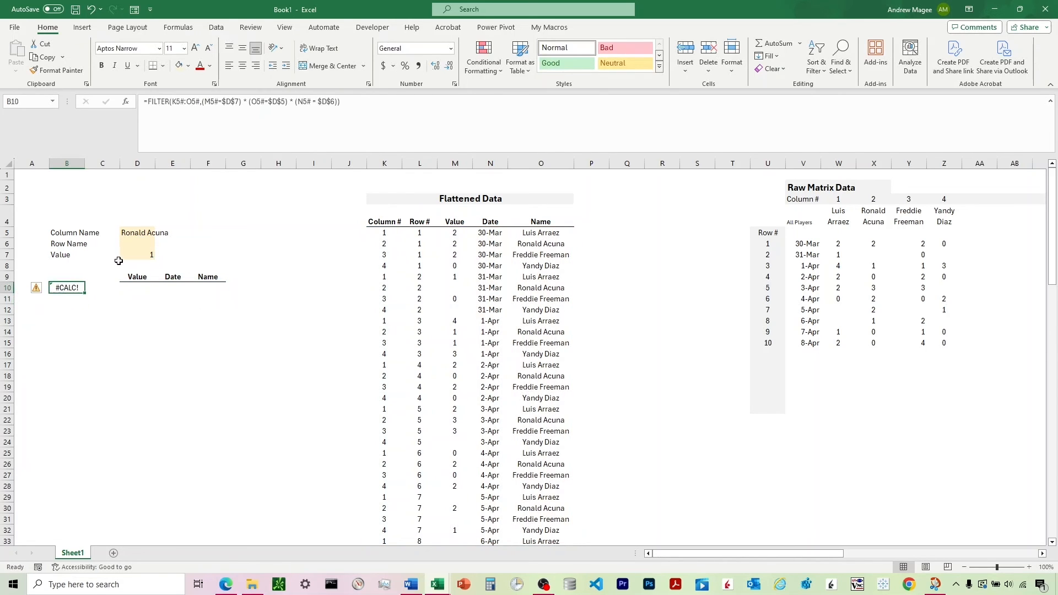
left_click(135, 244)
left_click(77, 288)
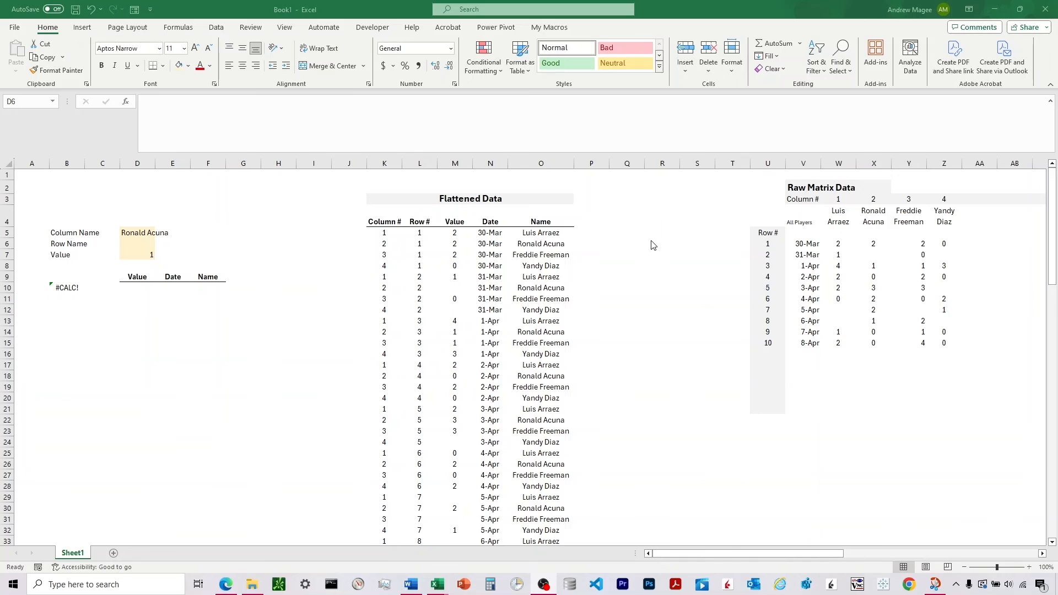
left_click(86, 302)
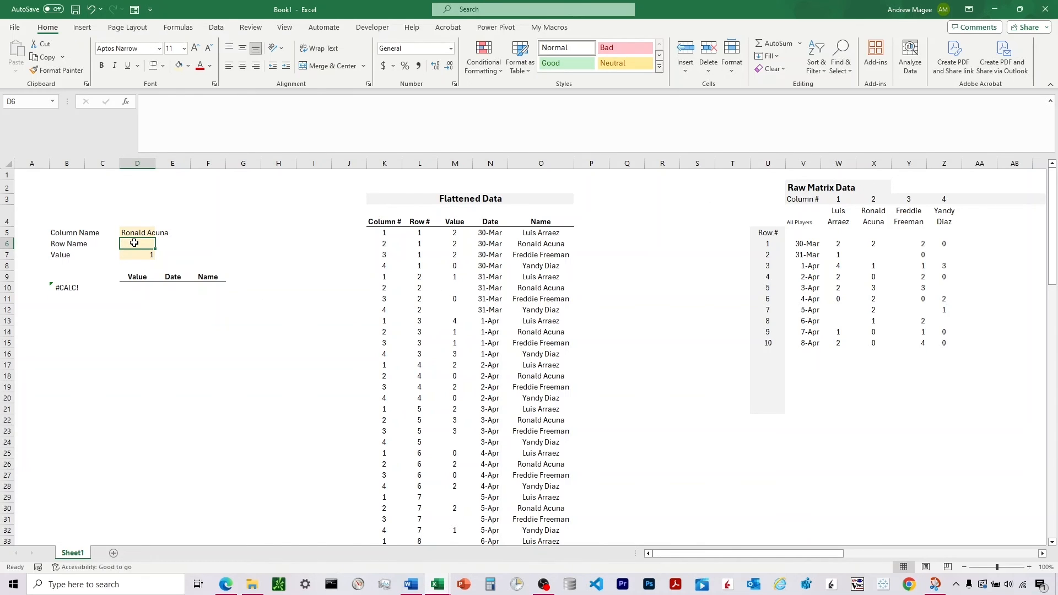
left_click(66, 285)
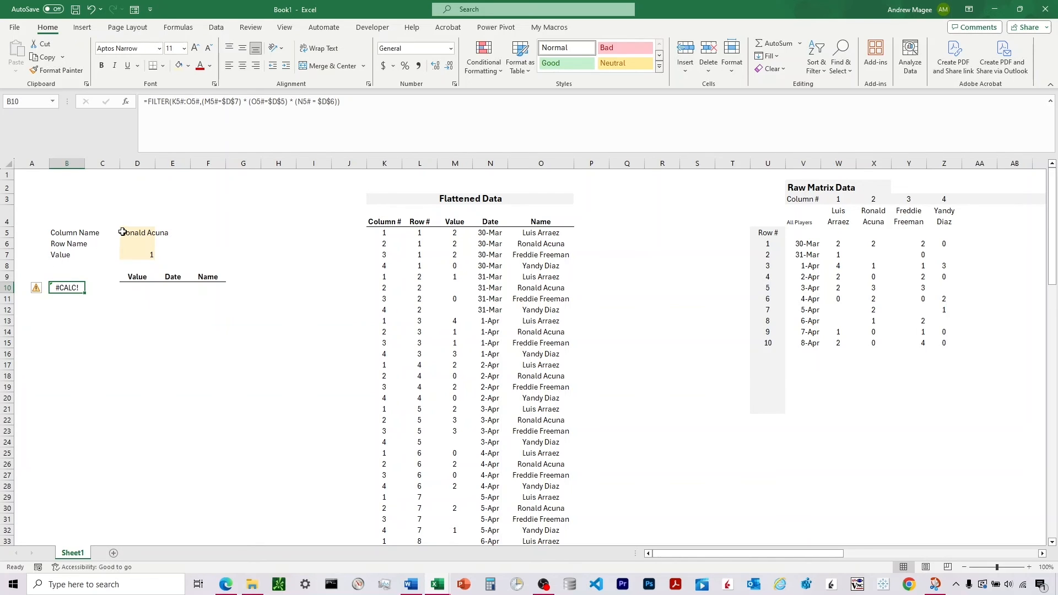
left_click(331, 102)
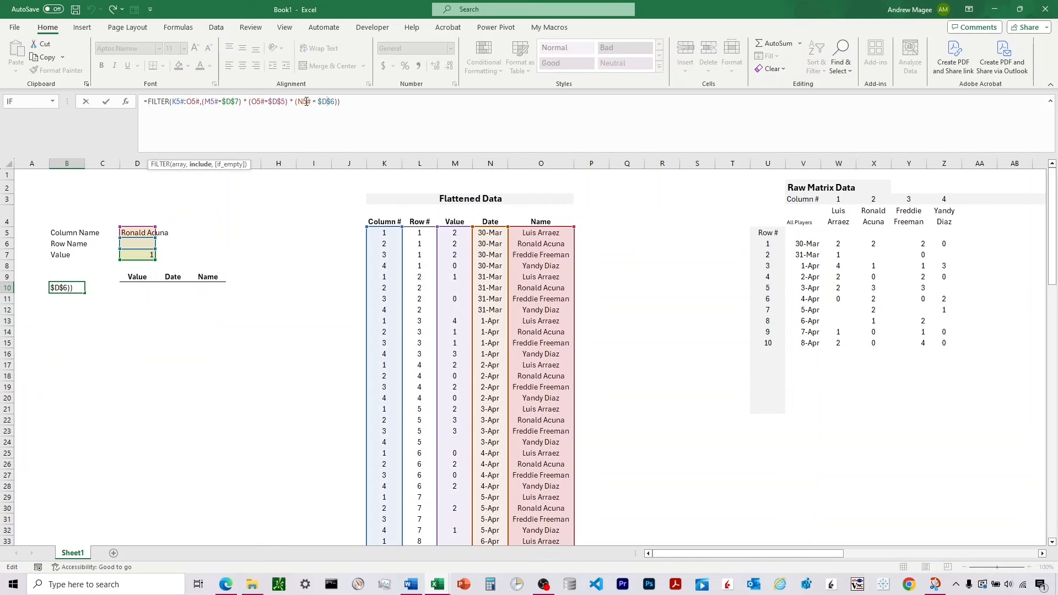
left_click(297, 101)
type("IF(")
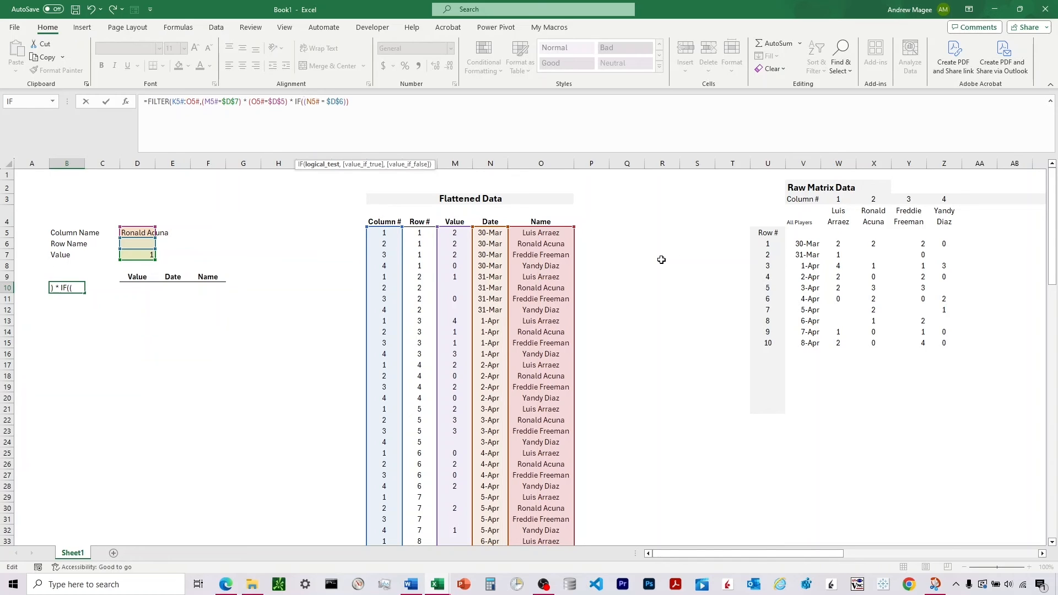
type("LEN")
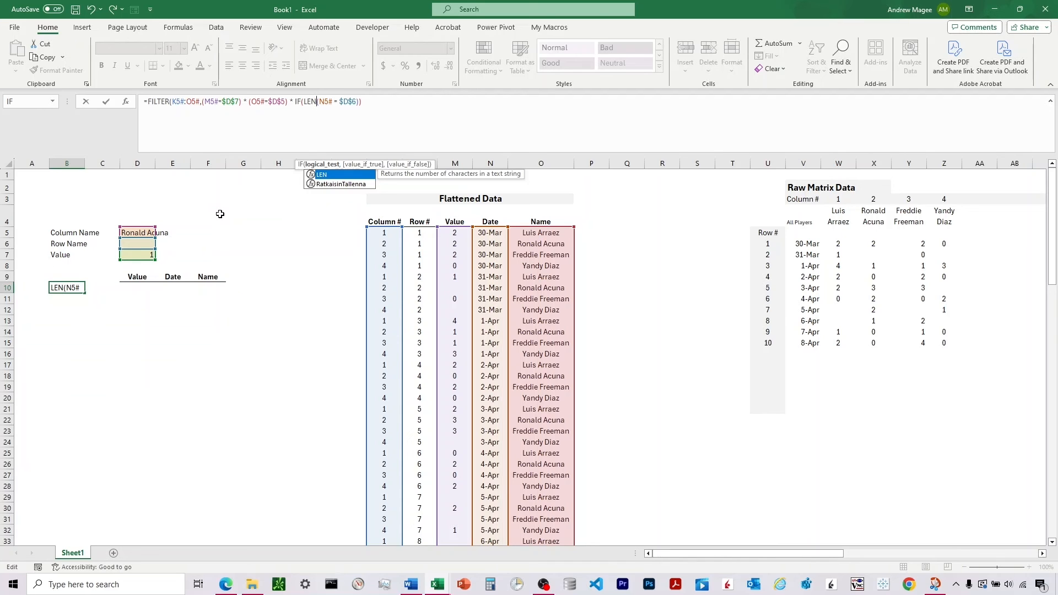
left_click(136, 246)
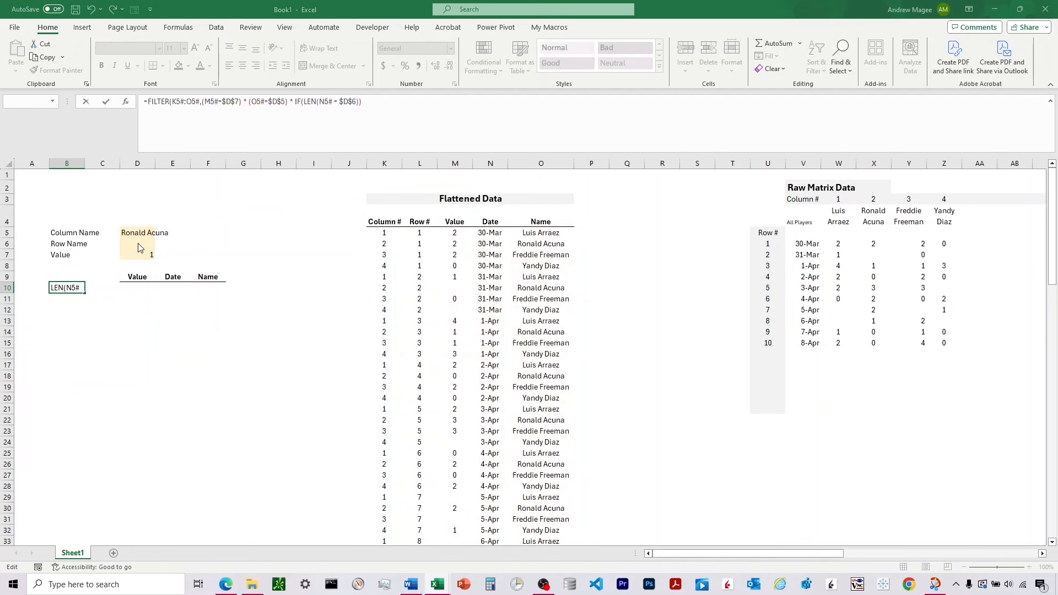
left_click(511, 351)
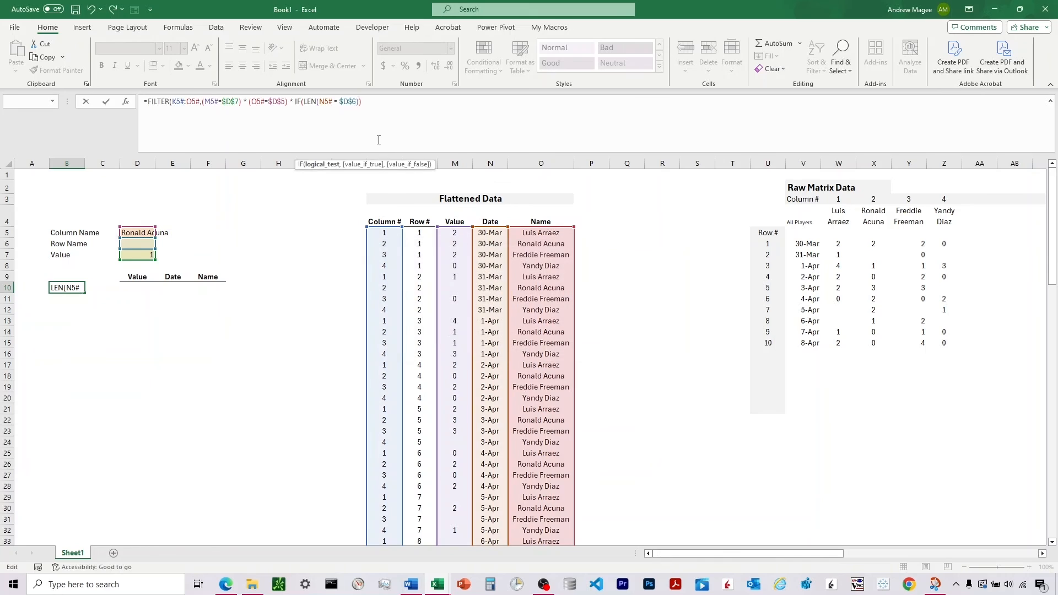
Complete the IF's logical test in B10 as LEN($D$6)>0, keeping N5# = $D$6 as the value if true
left_click(319, 102)
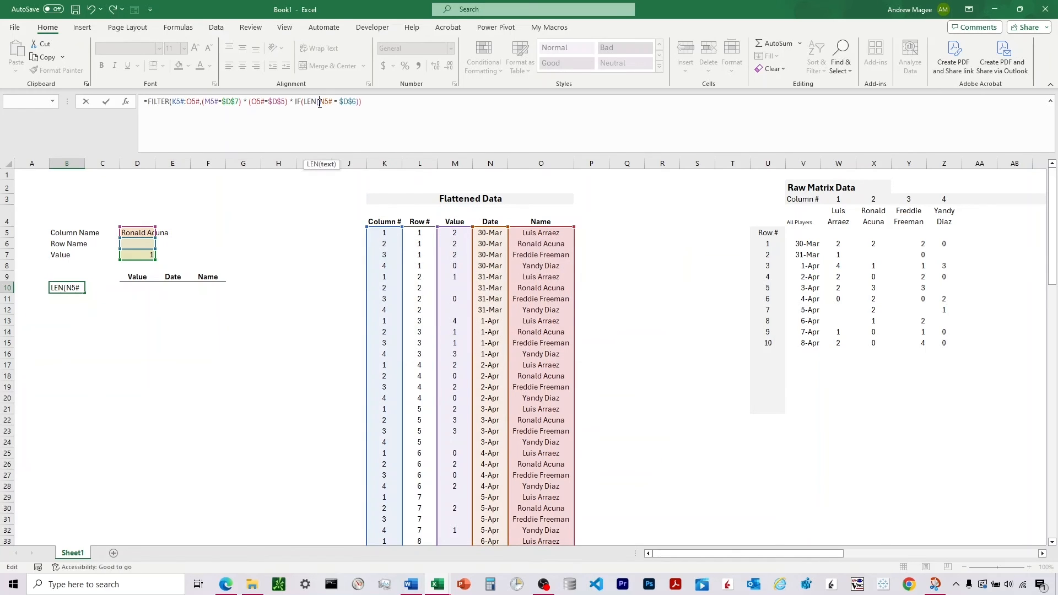
left_click(152, 244)
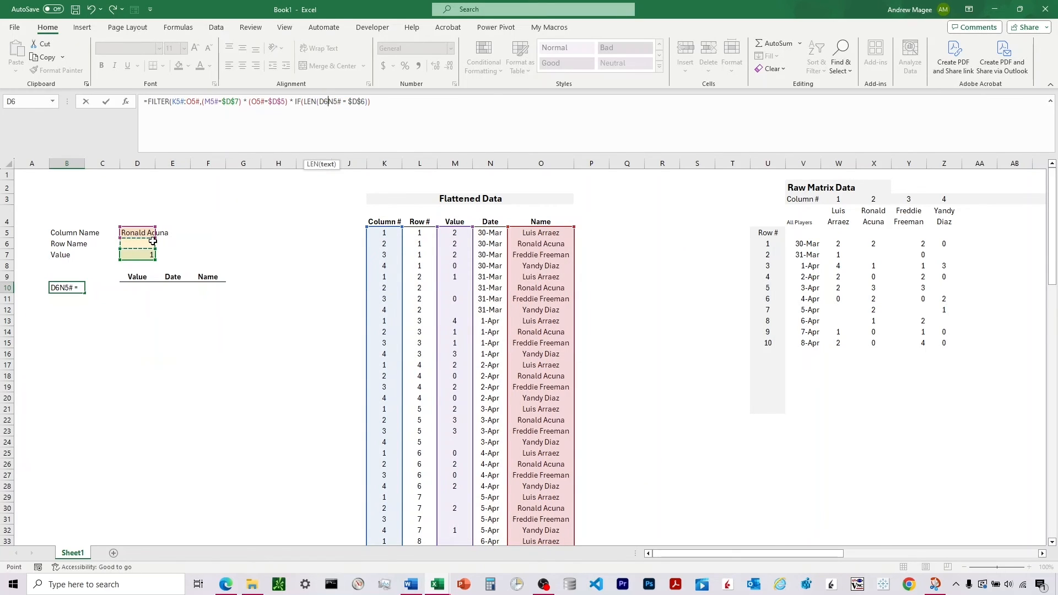
key("F4")
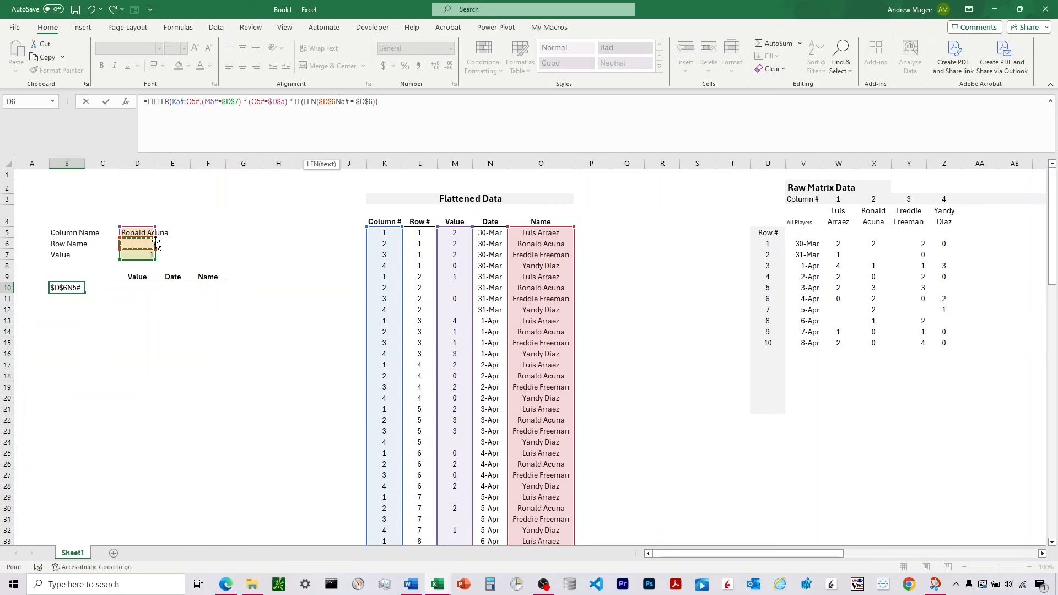
type(")")
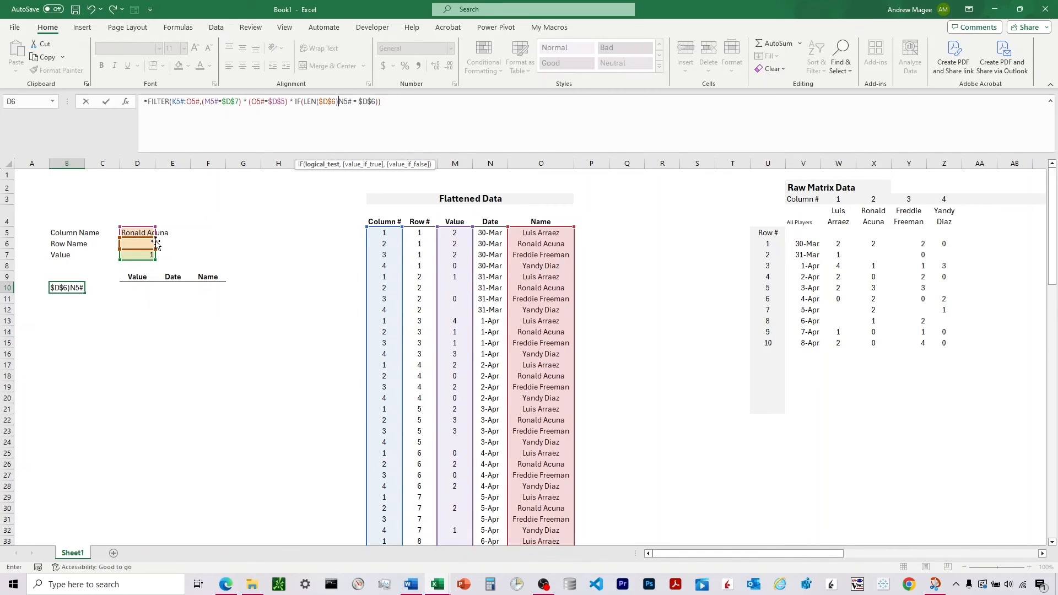
type(">0,")
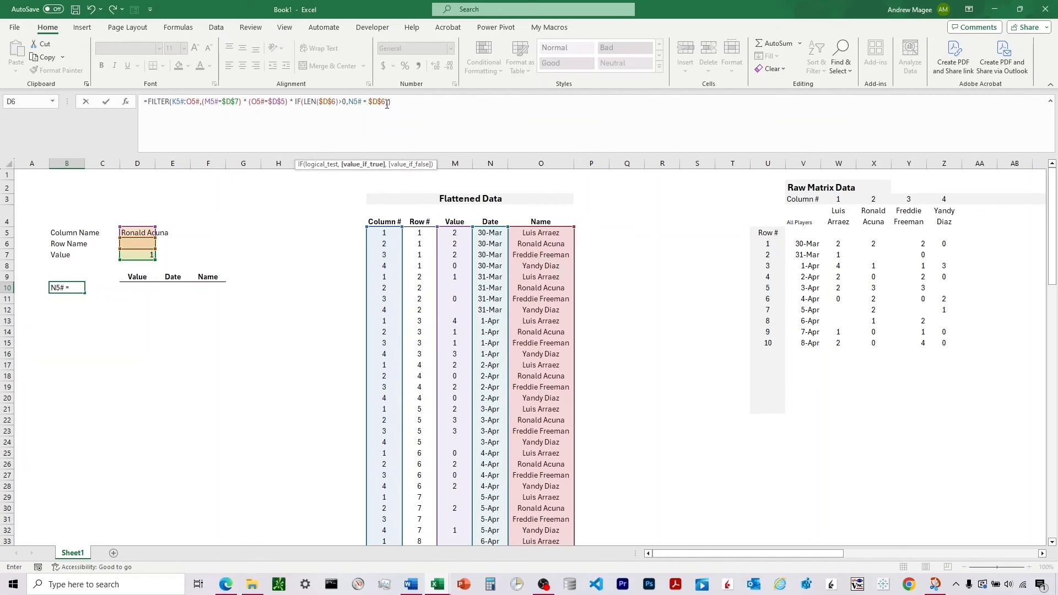
Set the IF's value if false to TRUE, then enter B10's formula and accept the proposed correction
left_click(387, 104)
type(")")
type(",")
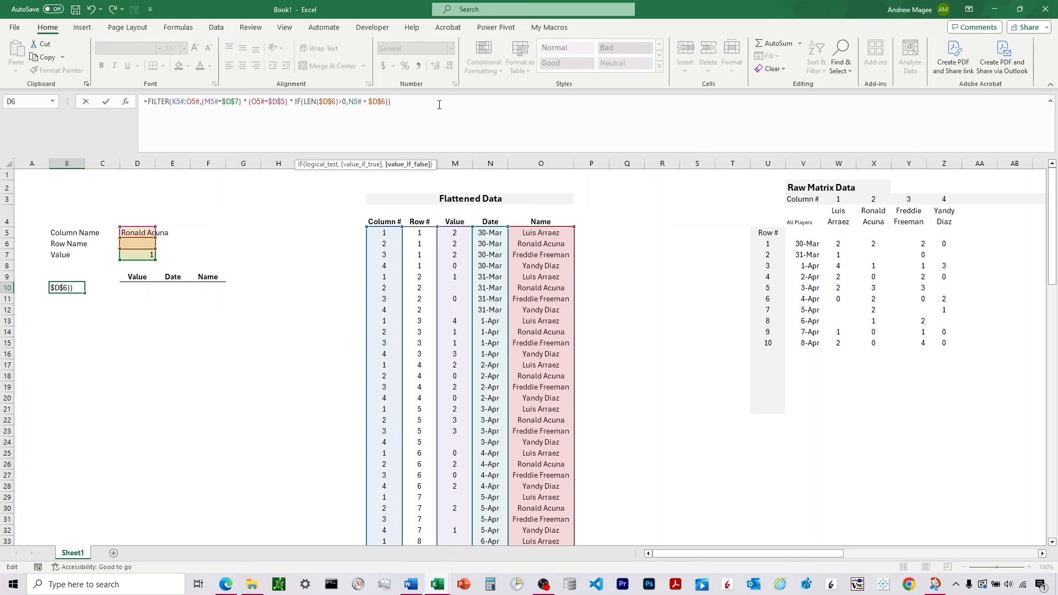
type("TRUE)")
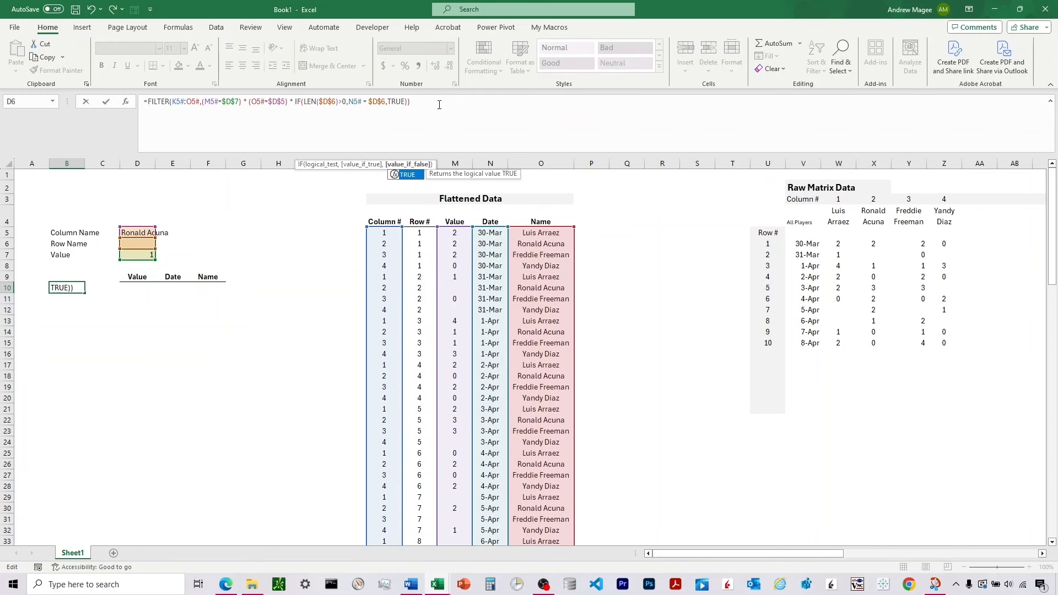
key("Return")
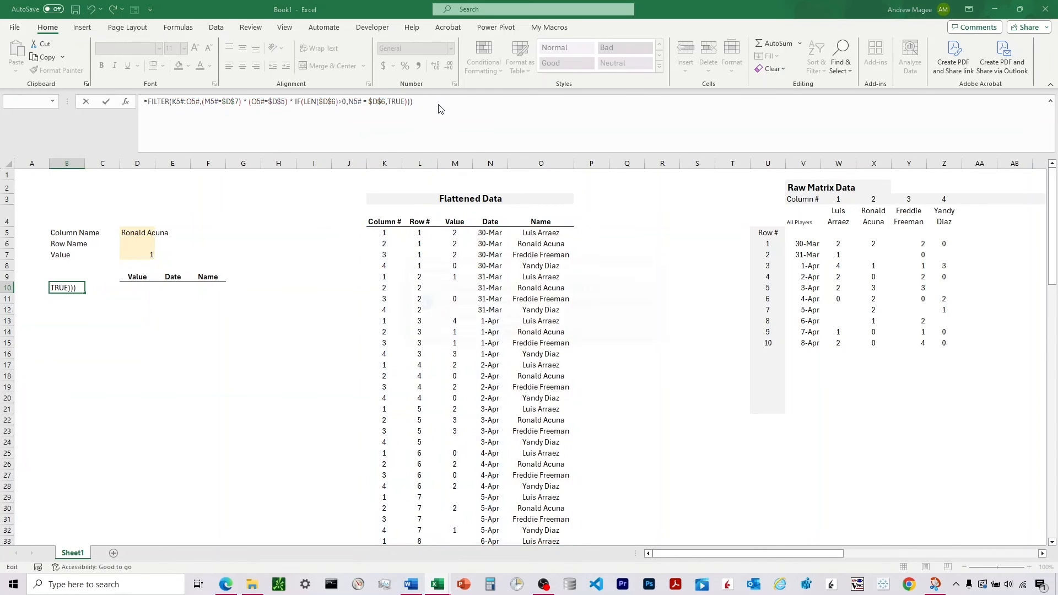
left_click(509, 333)
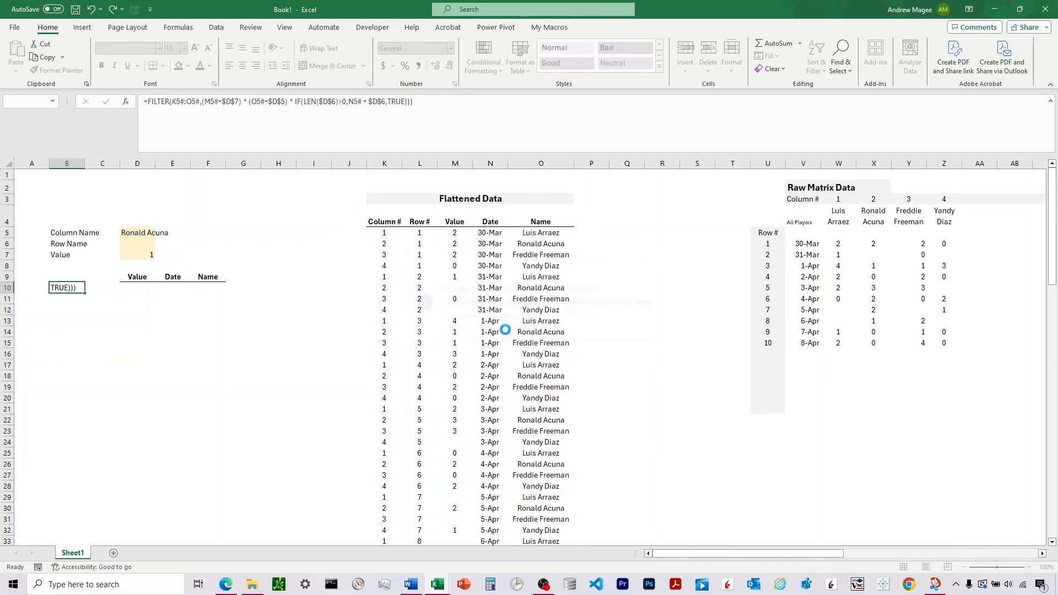
left_click(131, 356)
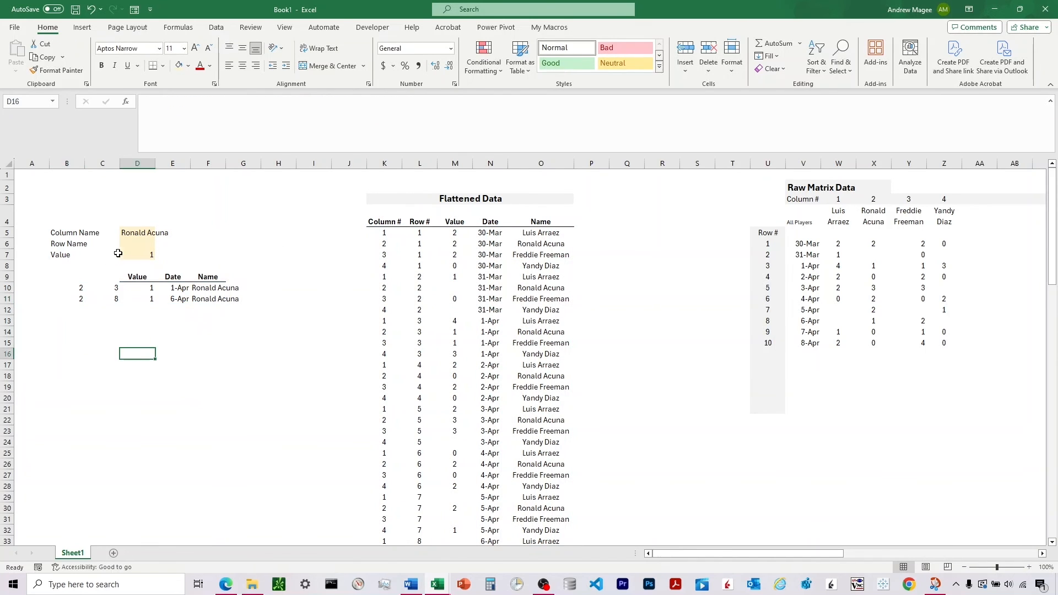
Review the IF condition in B10's formula against the blank Row Name input in D6
left_click(135, 245)
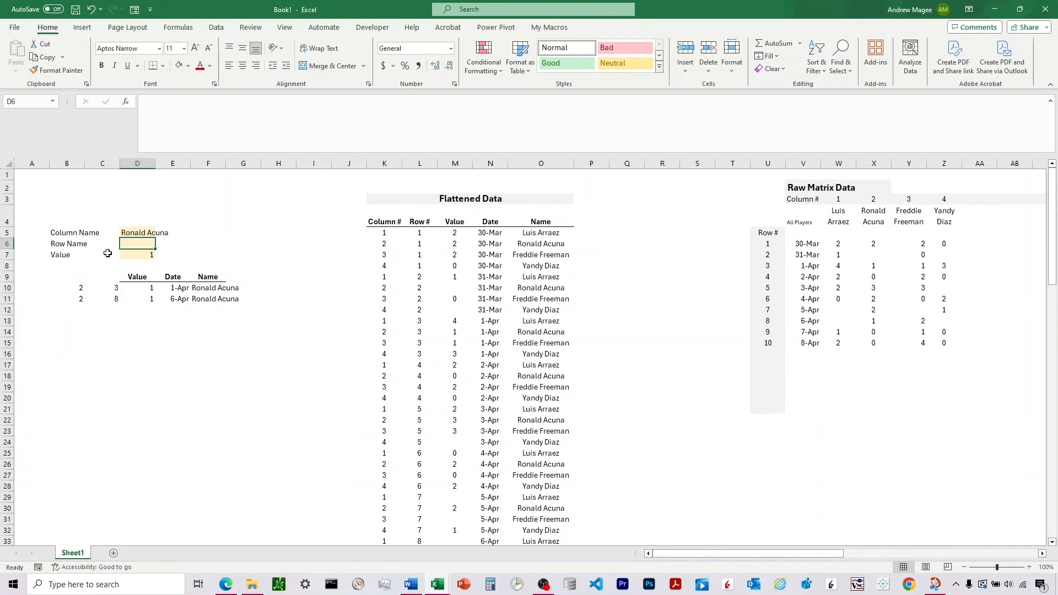
left_click(77, 287)
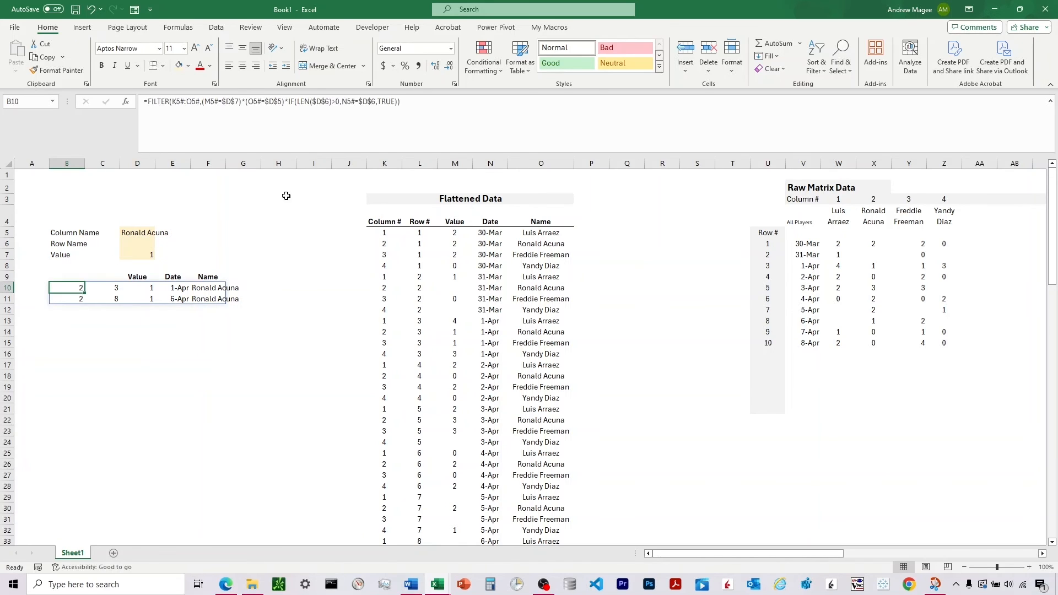
left_click(349, 114)
left_click(347, 102)
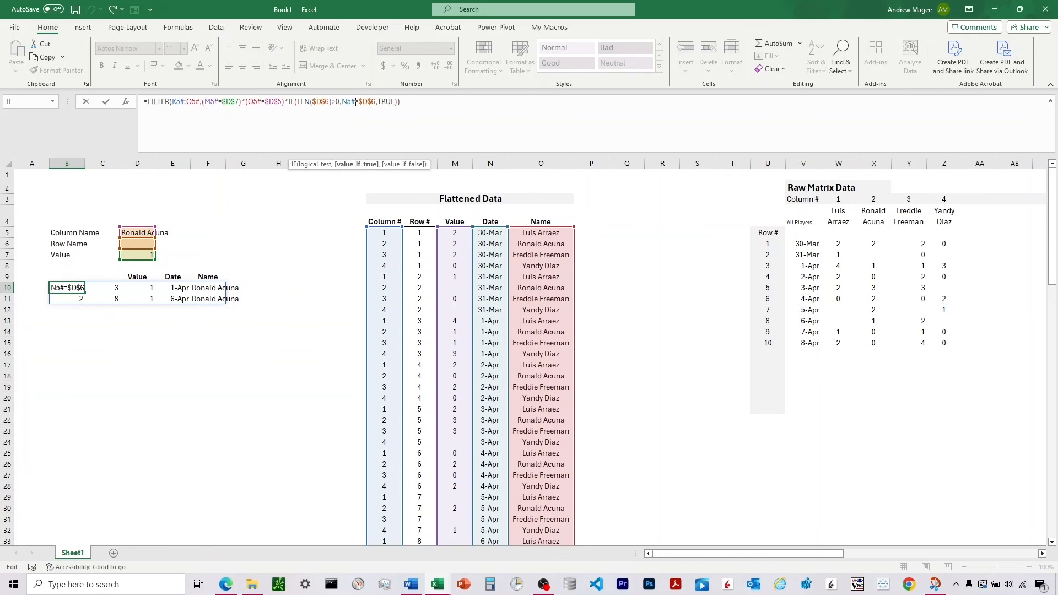
left_click(379, 102)
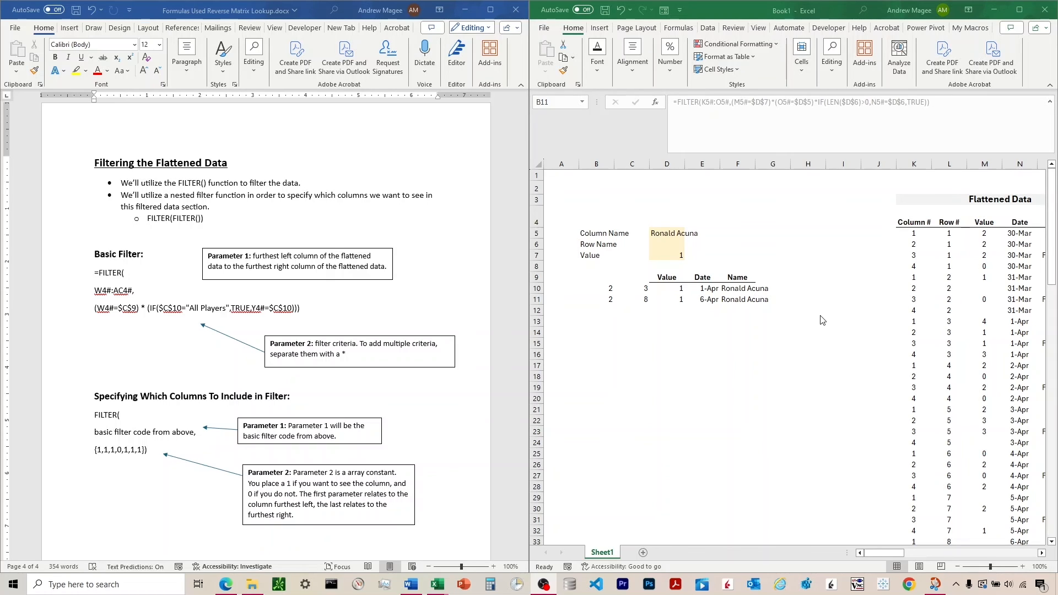
Move the Value, Date and Name headers from D9:F9 to B9:D9
left_click(665, 278)
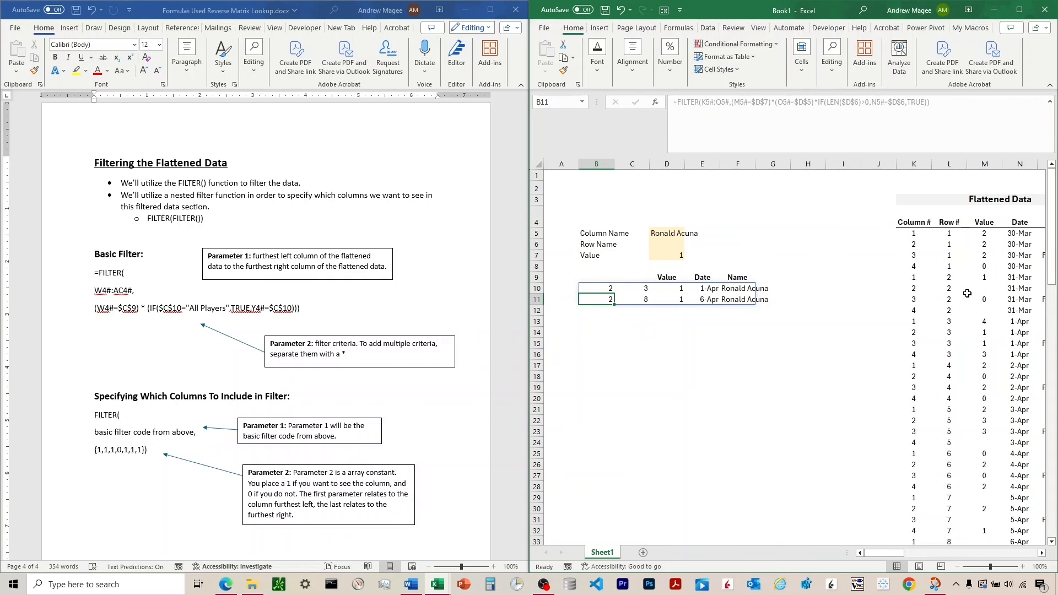
left_click(668, 279)
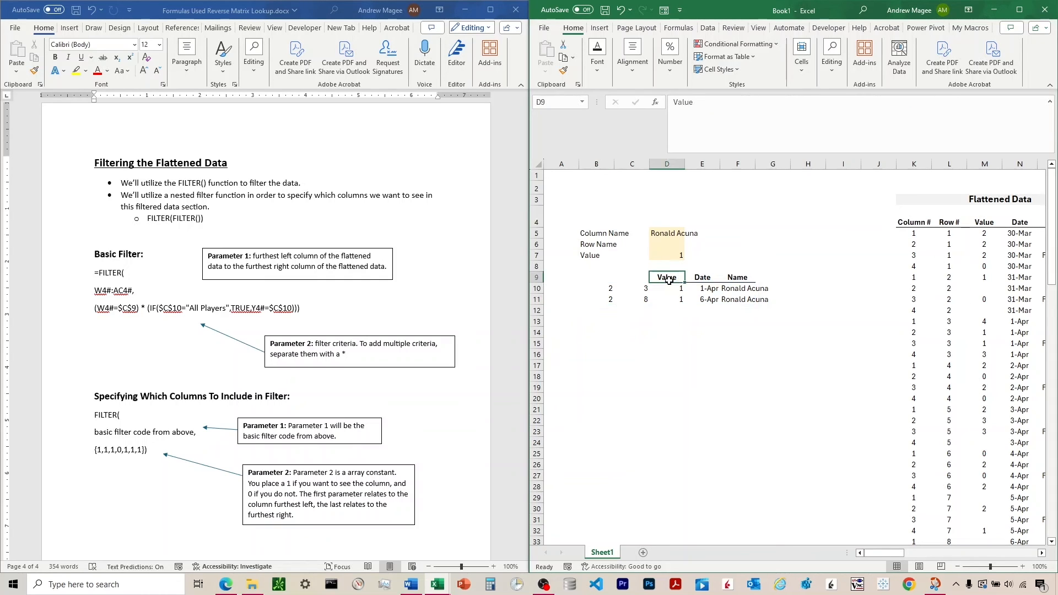
left_click_drag(668, 278, 741, 279)
key("ctrl+c")
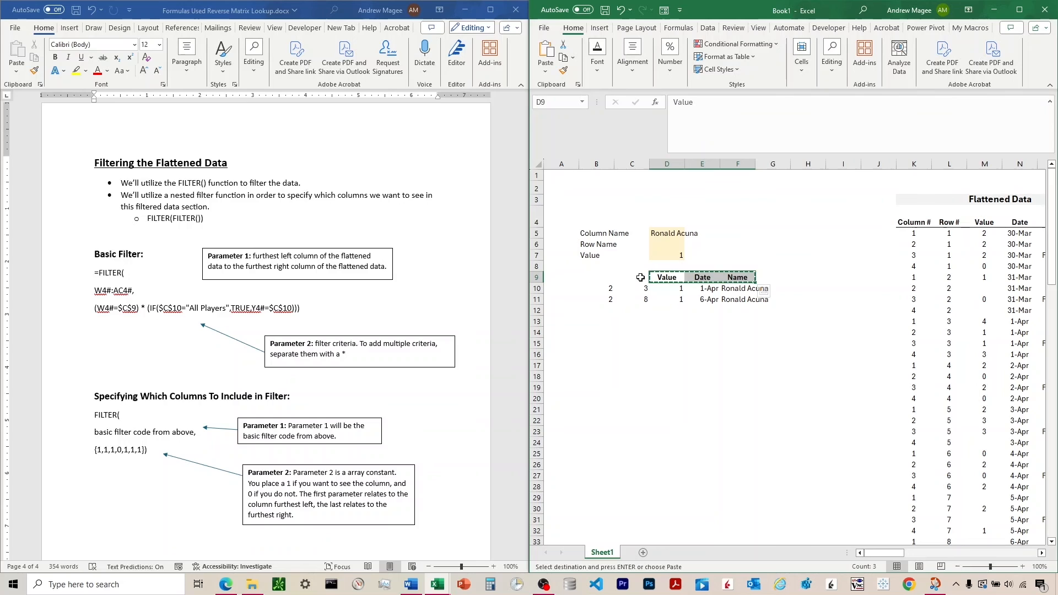
left_click(604, 279)
key("ctrl+v")
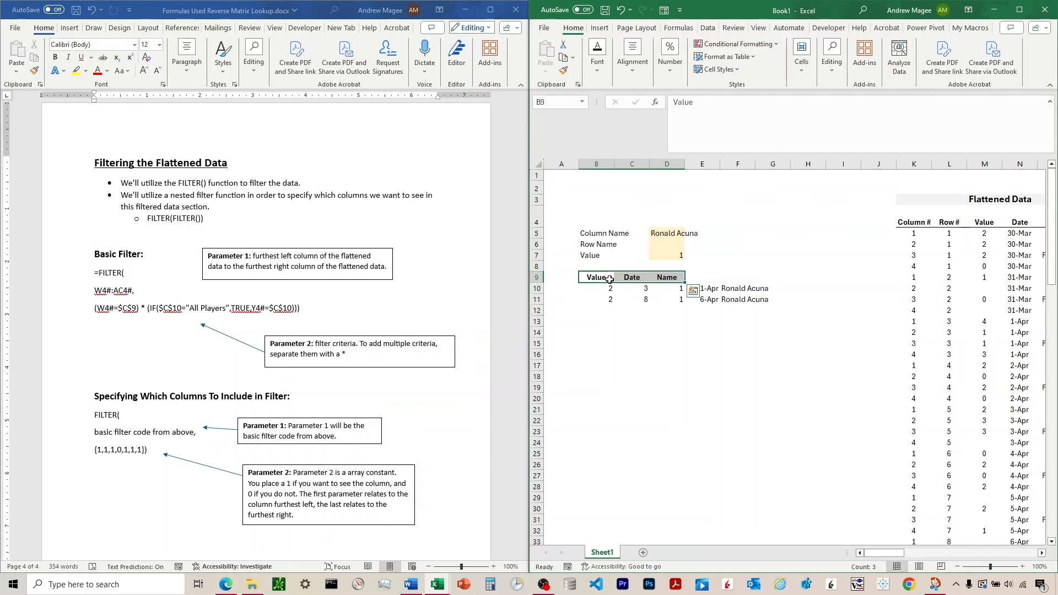
Nest B10's existing formula as the array argument of an outer FILTER and begin its include argument
left_click(600, 289)
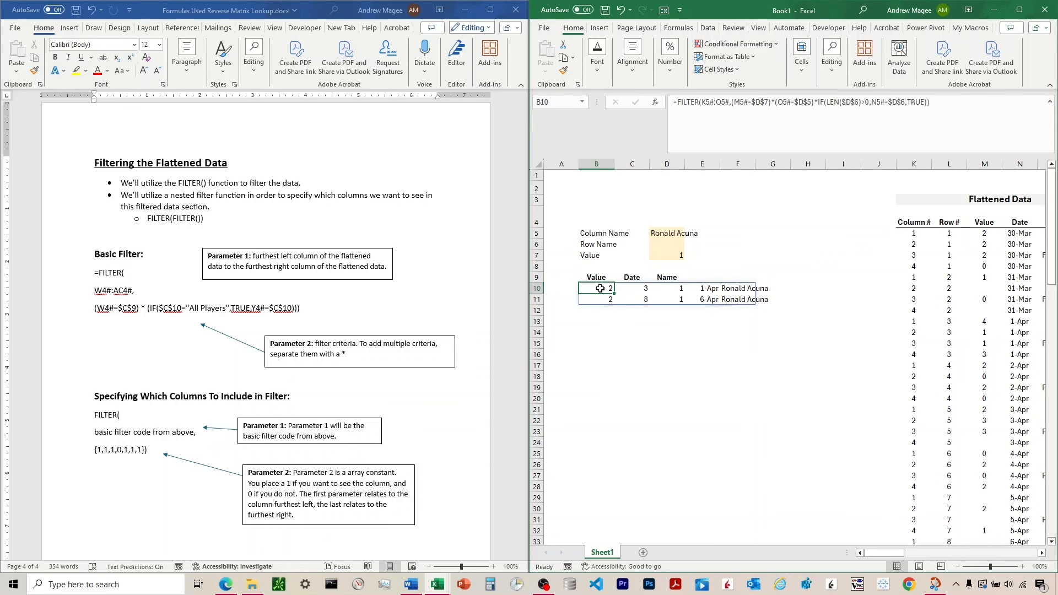
left_click(678, 105)
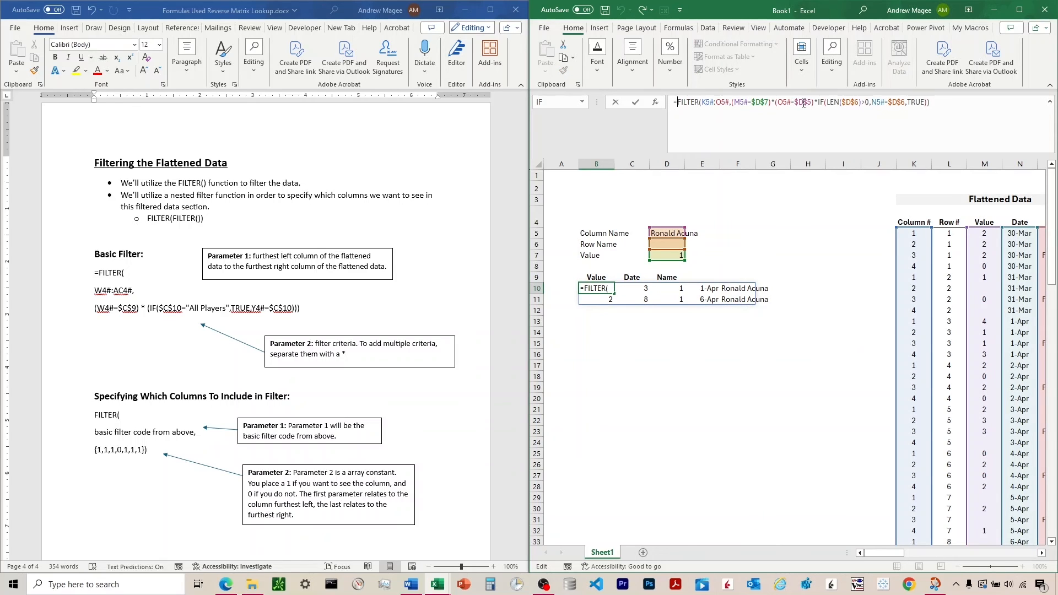
type("FILTER(")
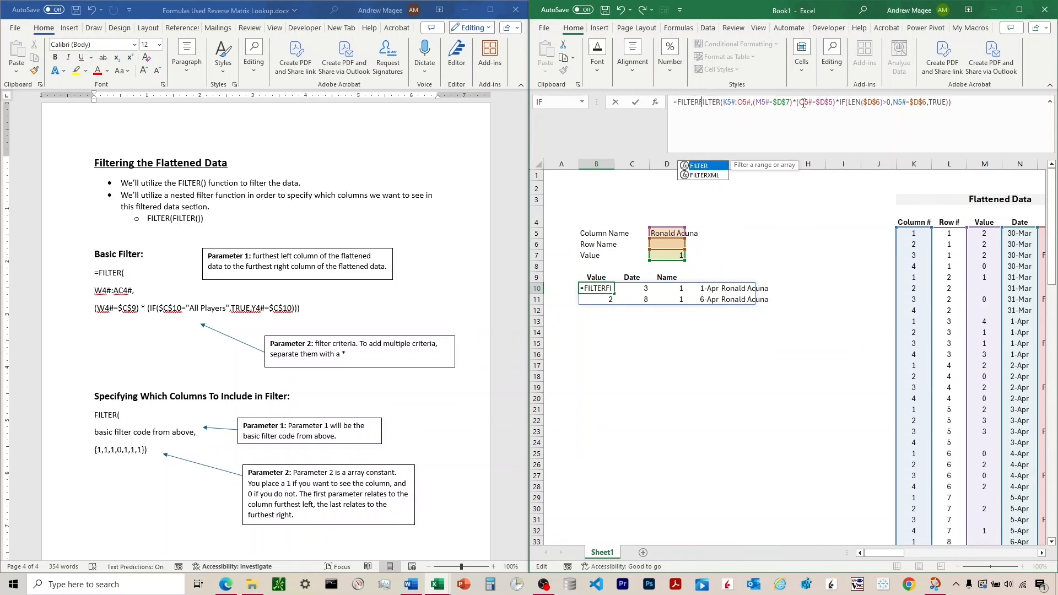
left_click(985, 106)
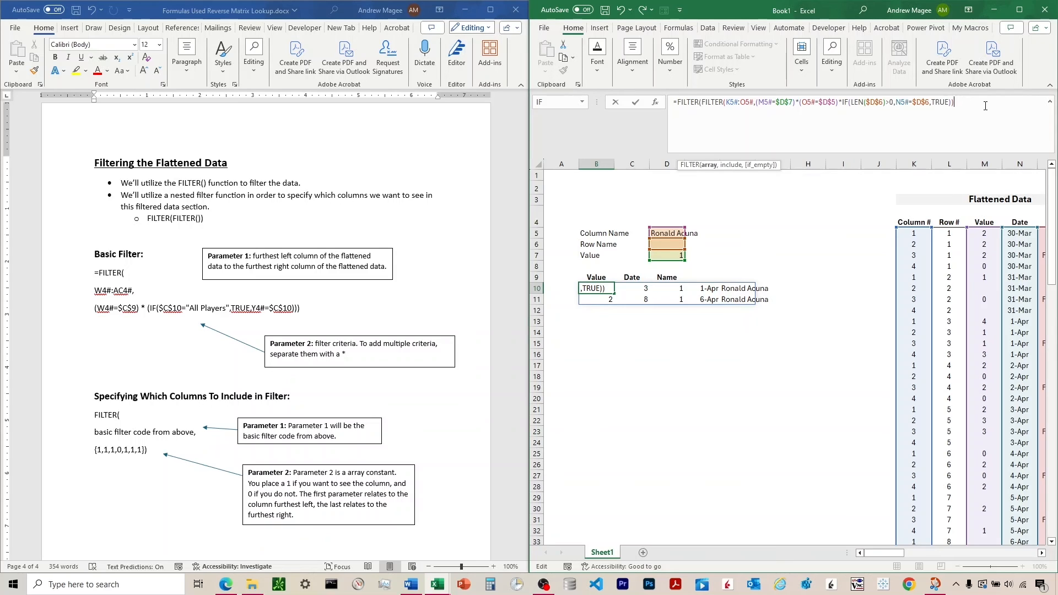
type(",")
type("1,0")
type(",0")
key("BackSpace")
key("BackSpace")
key("BackSpace")
key("BackSpace")
key("BackSpace")
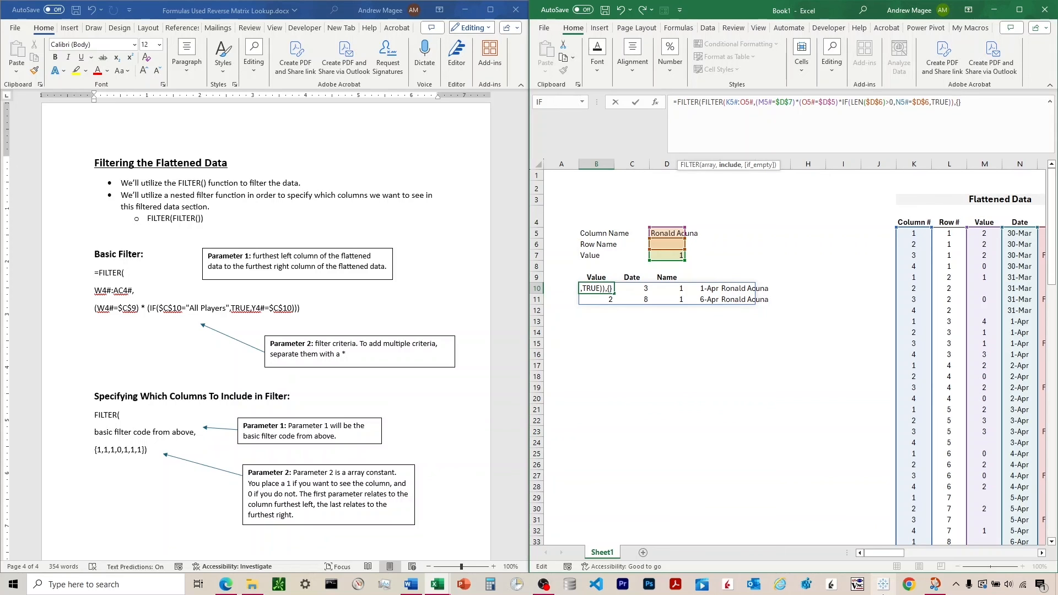
Set the outer FILTER's include argument to {0,0,1,1,1}, then enter B10's formula and accept the proposed correction
scroll(920, 248, "right", 3)
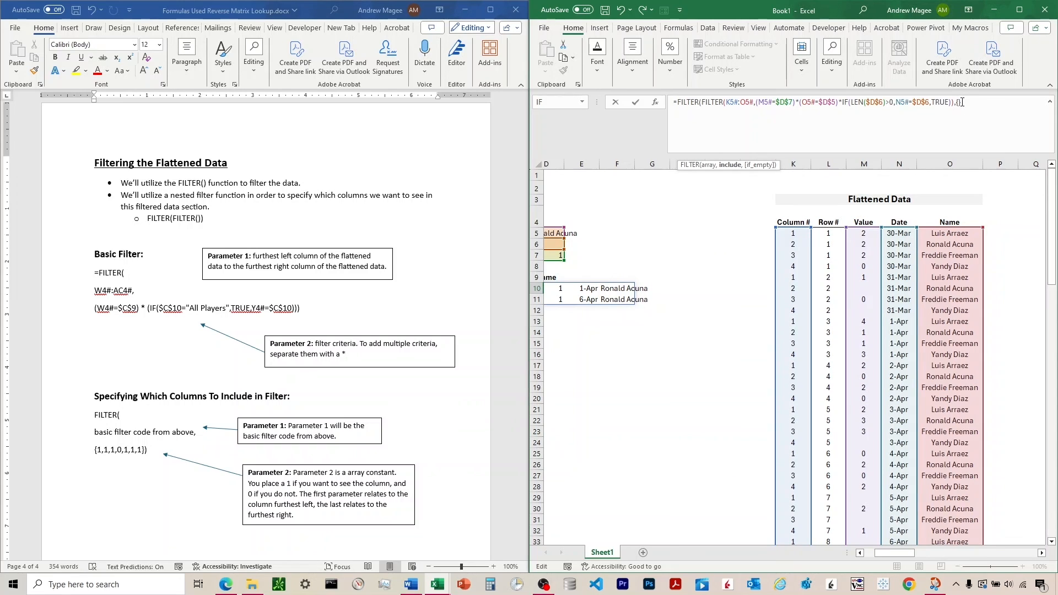
type("0,0,1,1,1}")
key("Return")
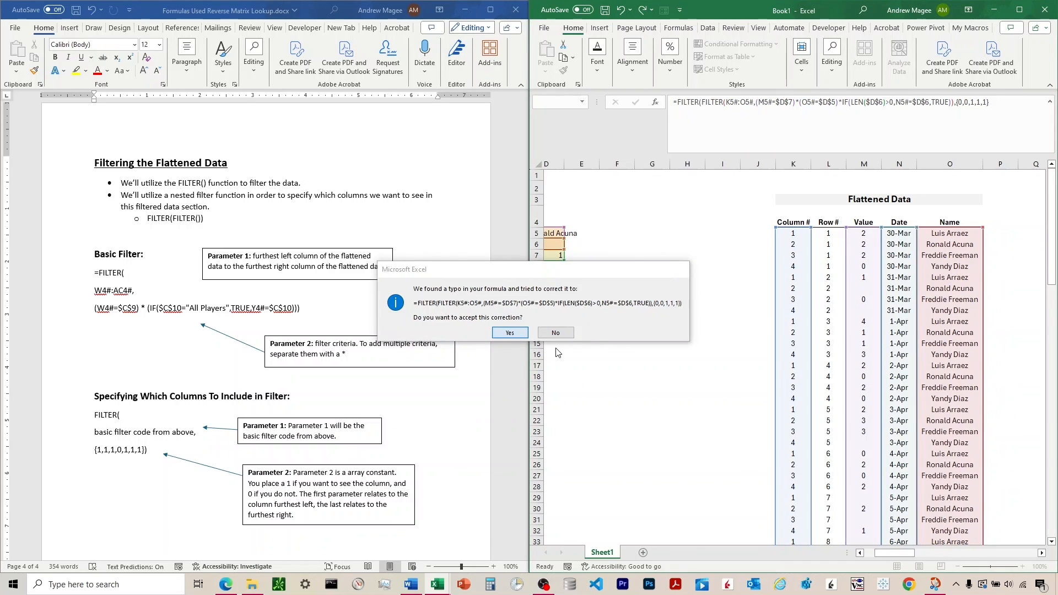
key("Return")
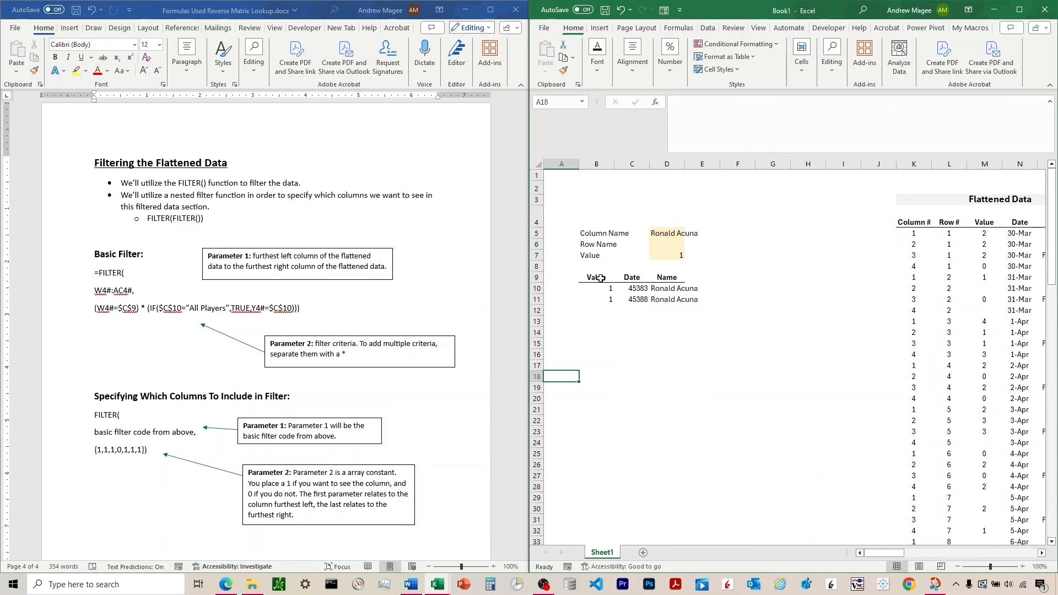
Format column C as a date using the 14-Mar type
left_click(638, 288)
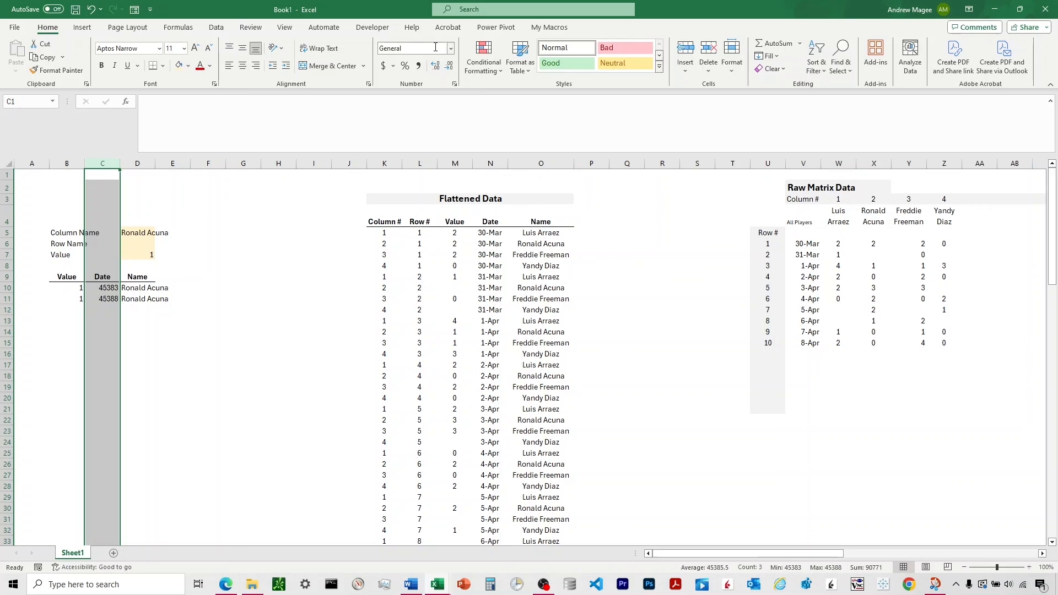
left_click(451, 48)
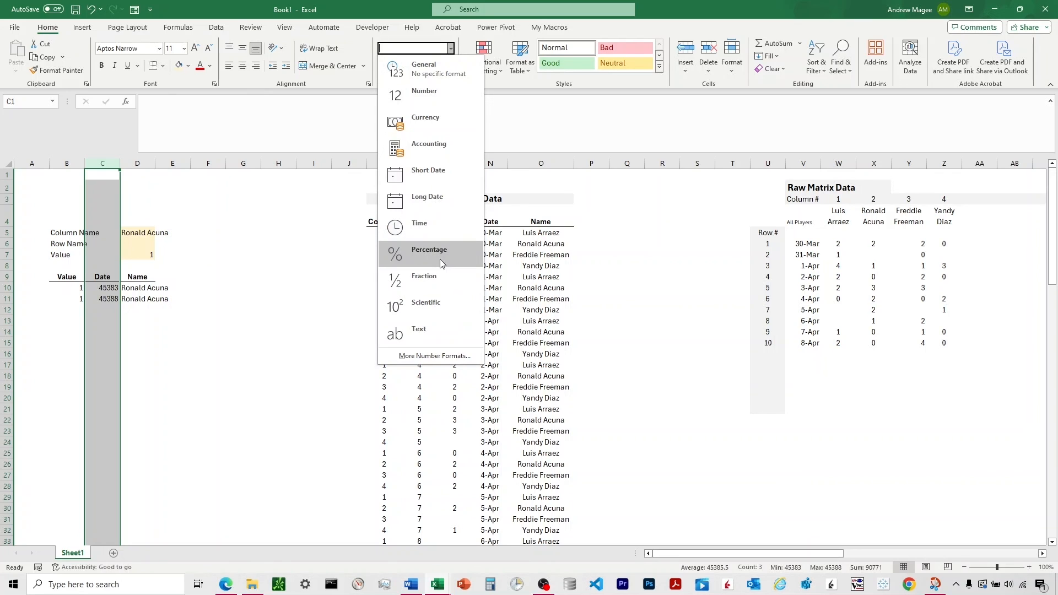
left_click(434, 356)
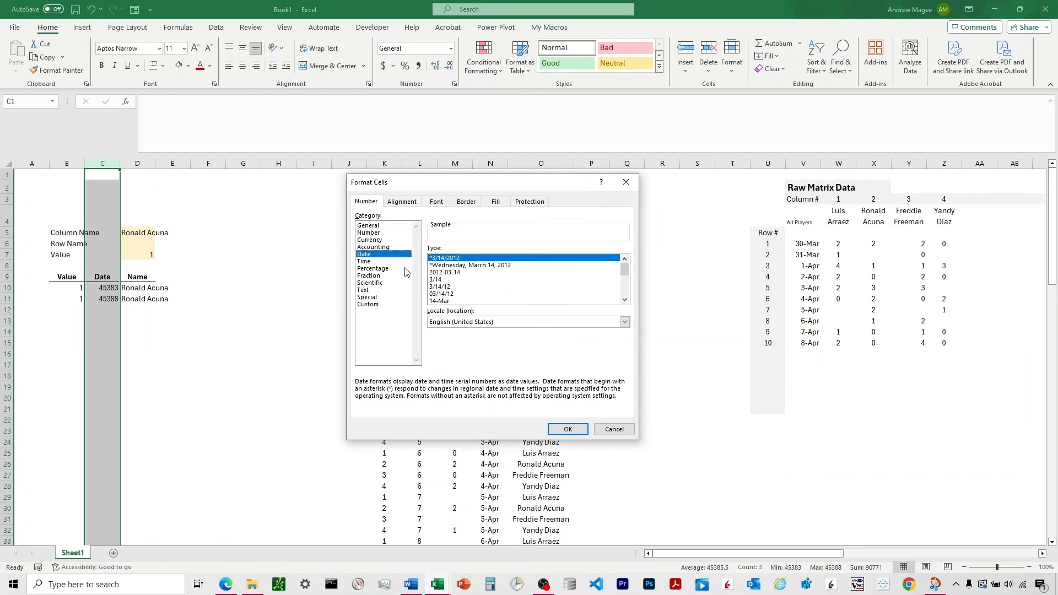
left_click(449, 300)
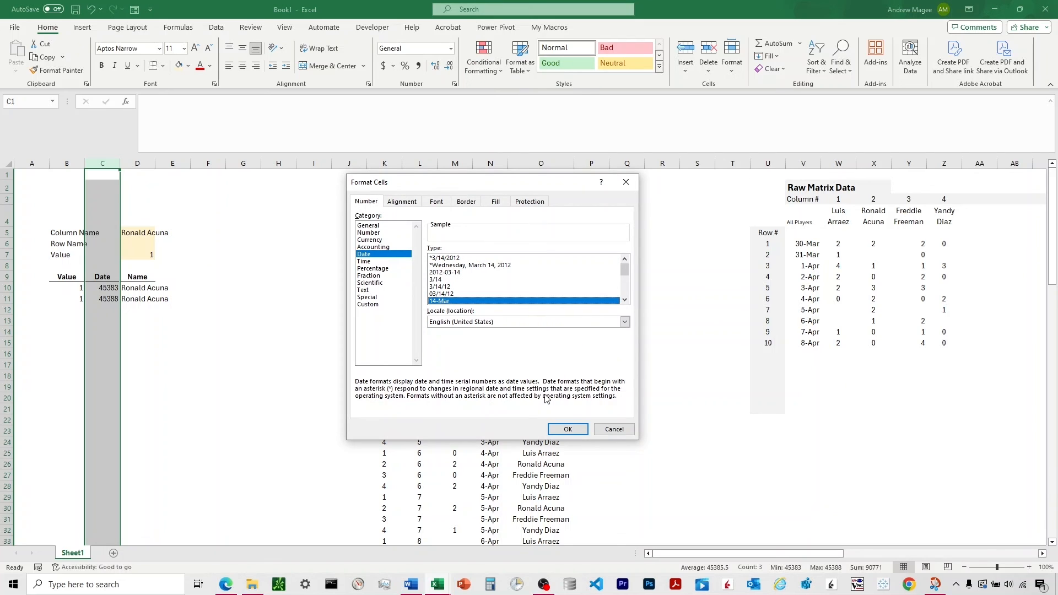
key("Return")
Center the contents of columns B through D and widen column D to fit the player names
left_click_drag(67, 163, 131, 168)
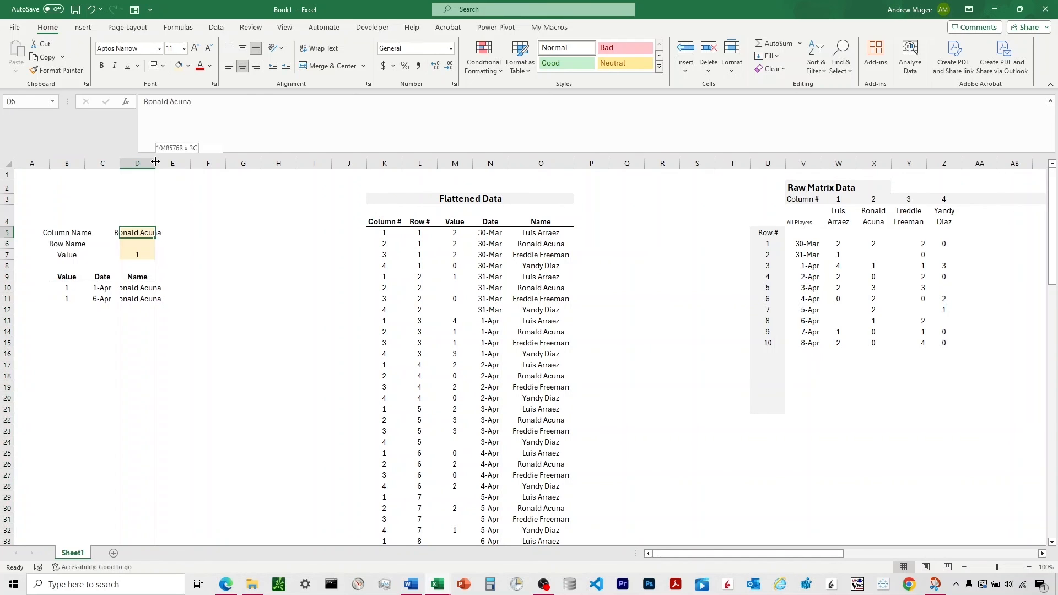
left_click_drag(155, 163, 184, 162)
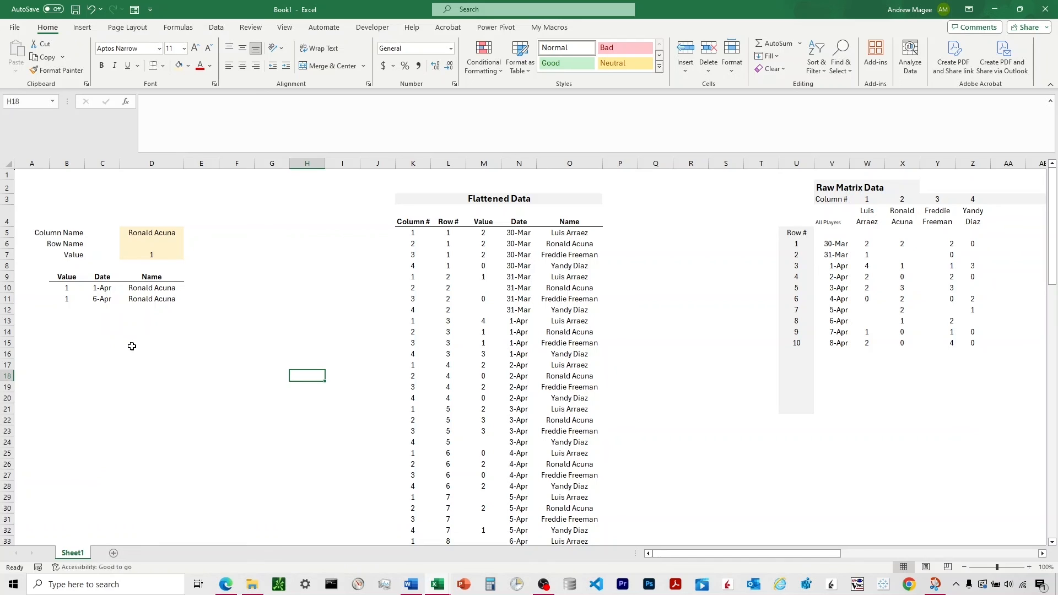
Change the Column Name input in D5 to Freddie Freeman
left_click(147, 255)
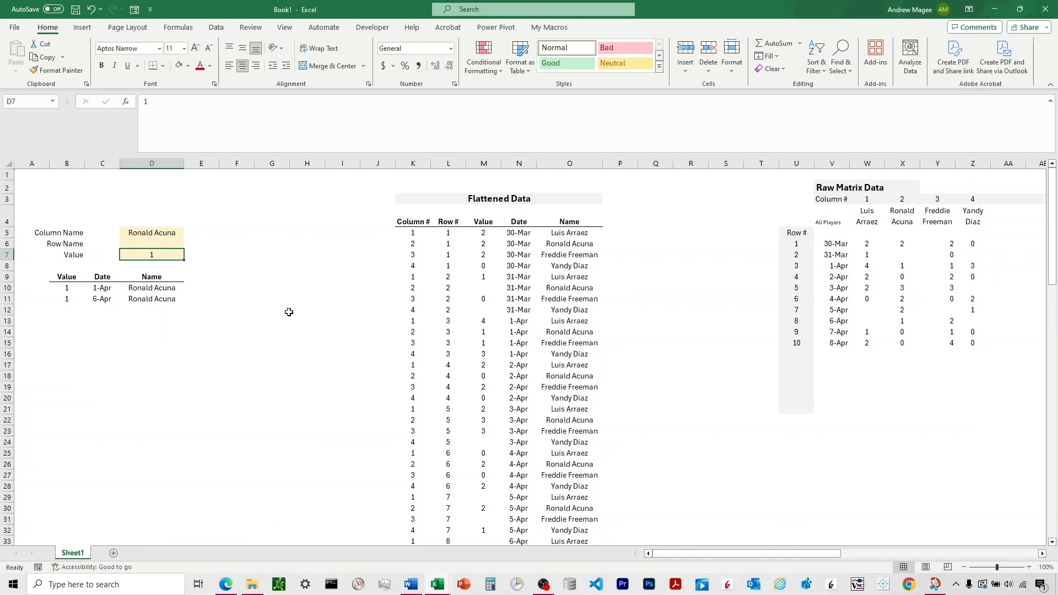
left_click(157, 231)
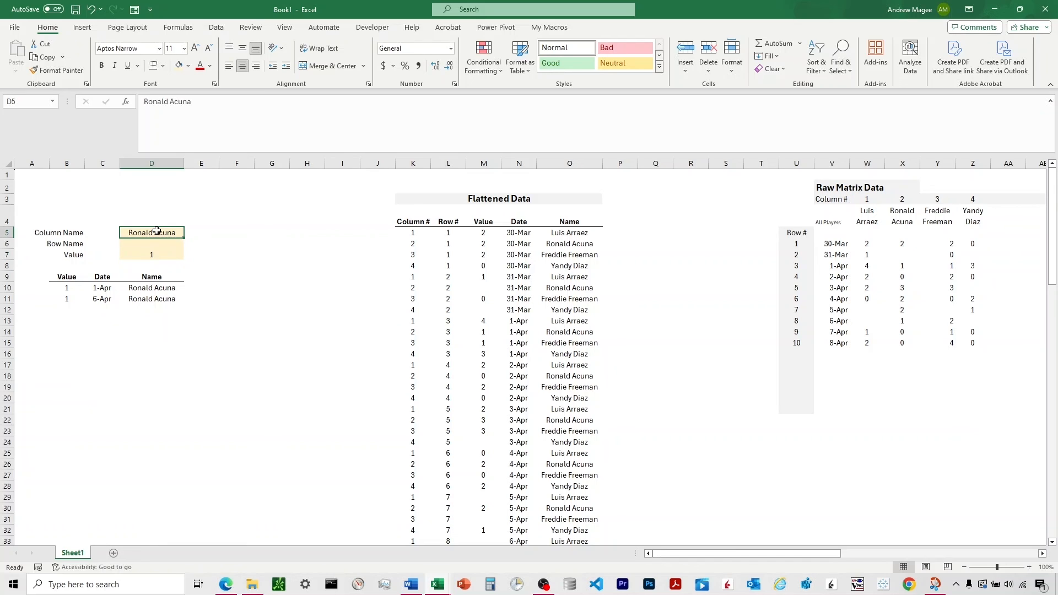
key("Delete")
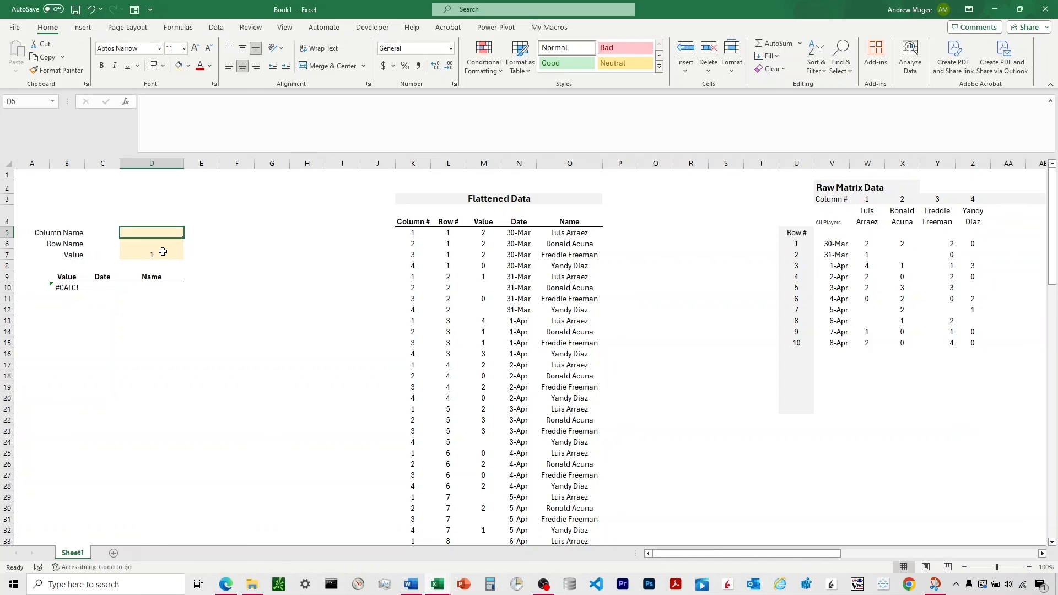
type("Freddie Man")
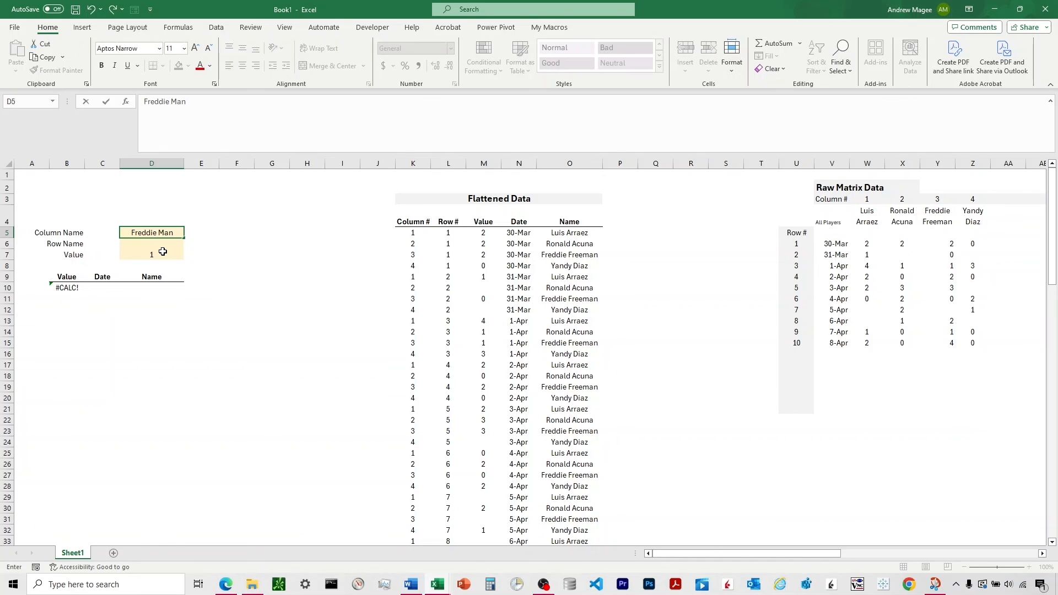
key("BackSpace")
key("BackSpace")
key("BackSpace")
type("Freeman")
key("Return")
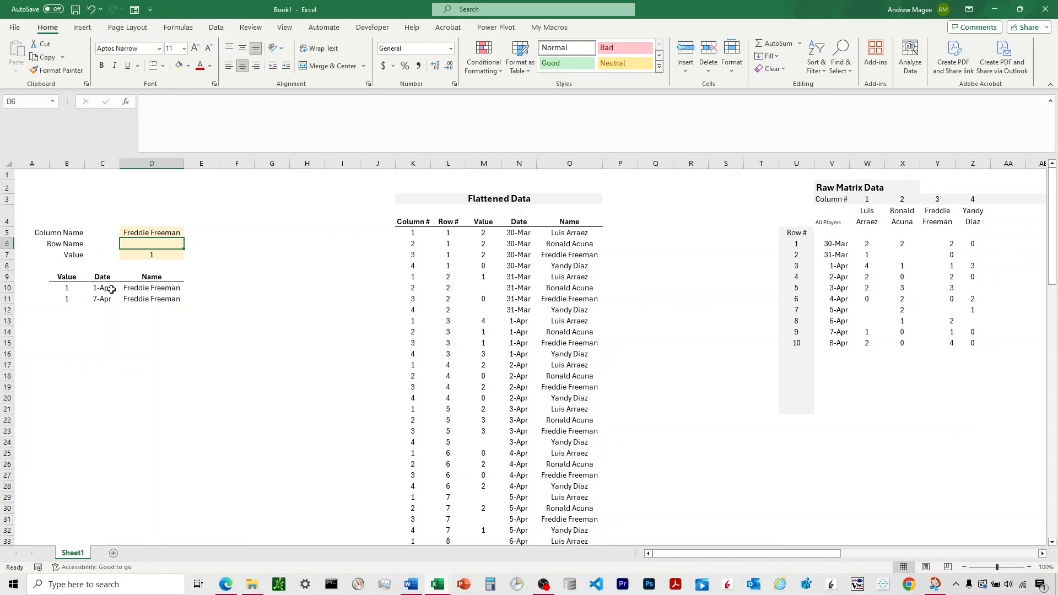
In B10's inner FILTER, replace the Column Name condition with IF(LEN($D$5)>0,O5#=$D$5,TRUE) and remove the Value condition
left_click(67, 288)
left_click(283, 102)
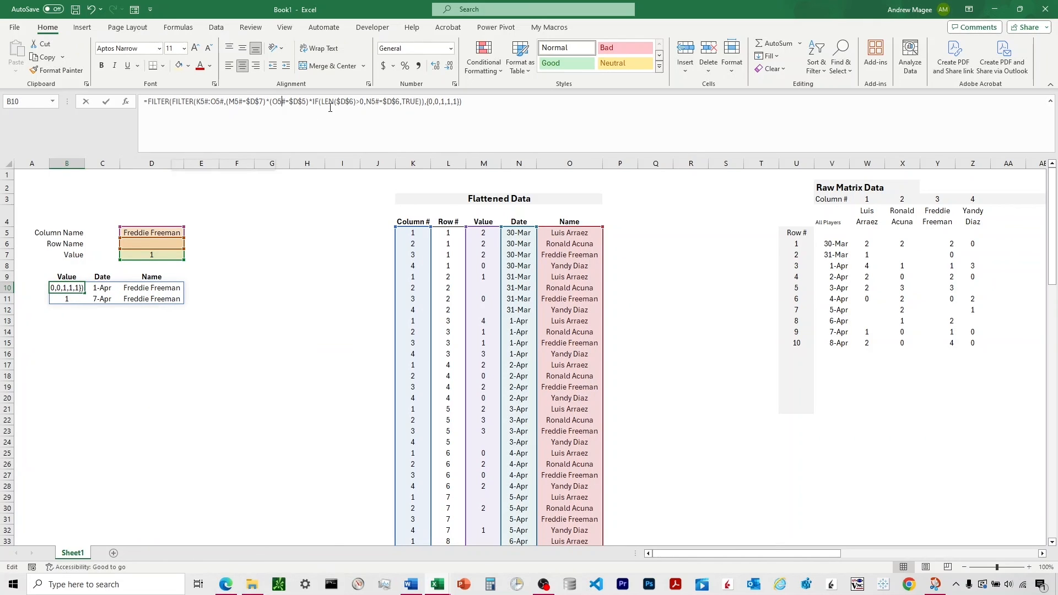
left_click_drag(312, 102, 462, 98)
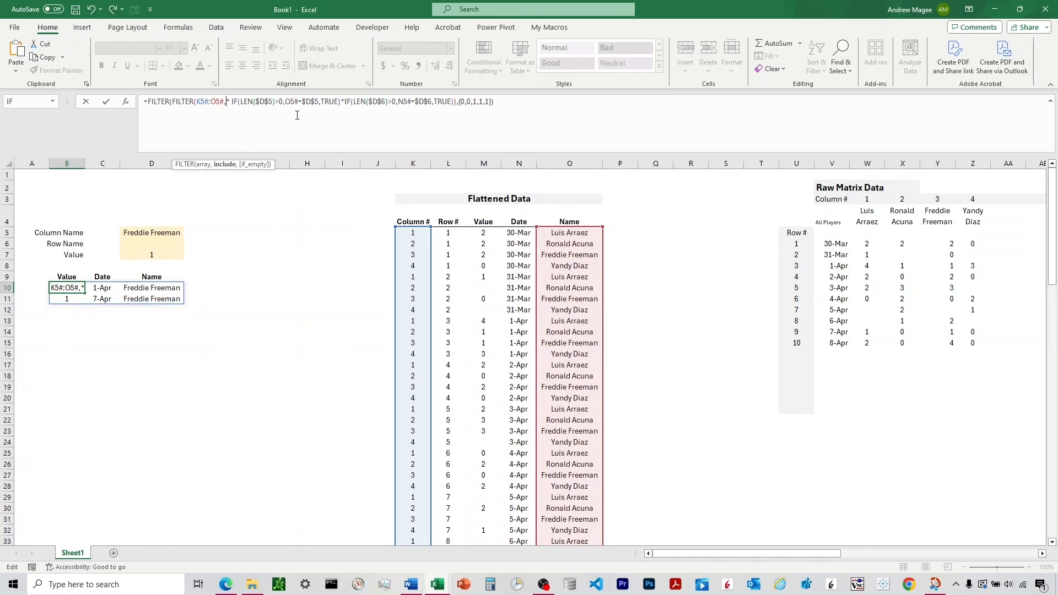
Begin an optional Value condition in B10's inner FILTER include argument with IF(LEN($D$7)>0, before the existing conditions
type("IF(")
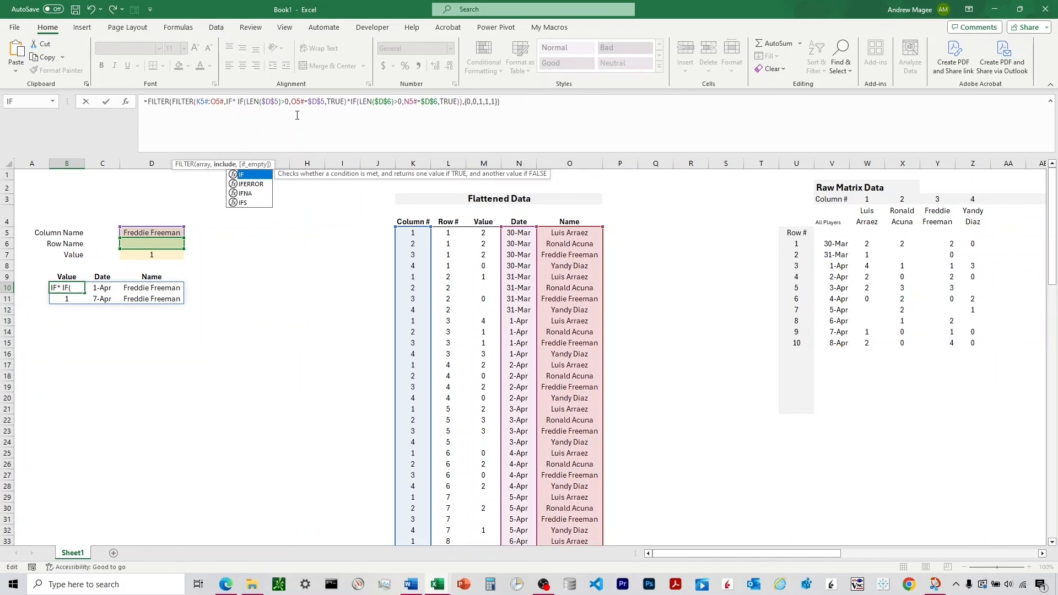
type("LEN(")
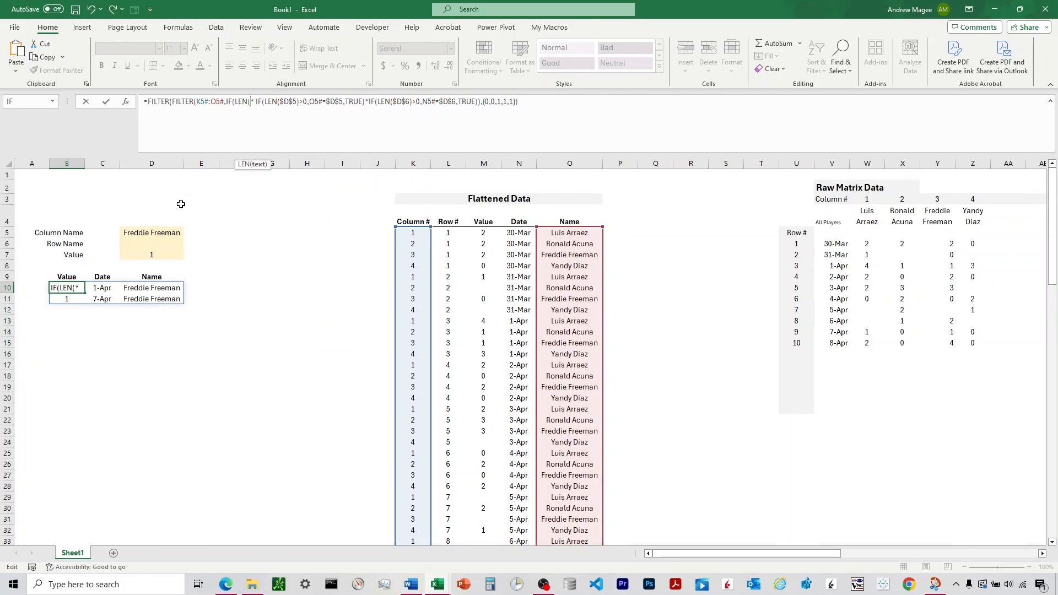
left_click(152, 257)
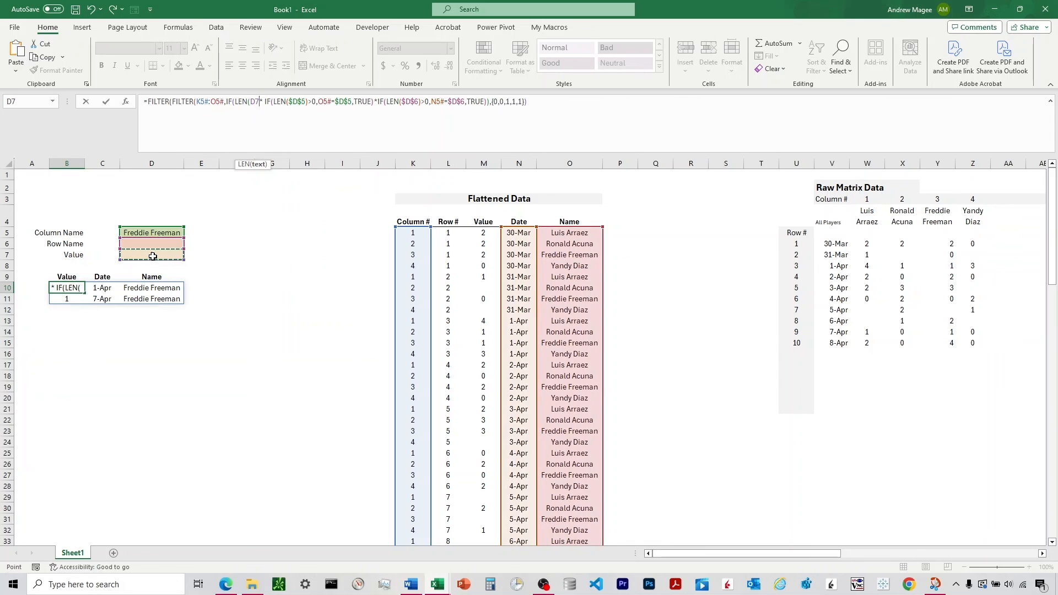
key("F4")
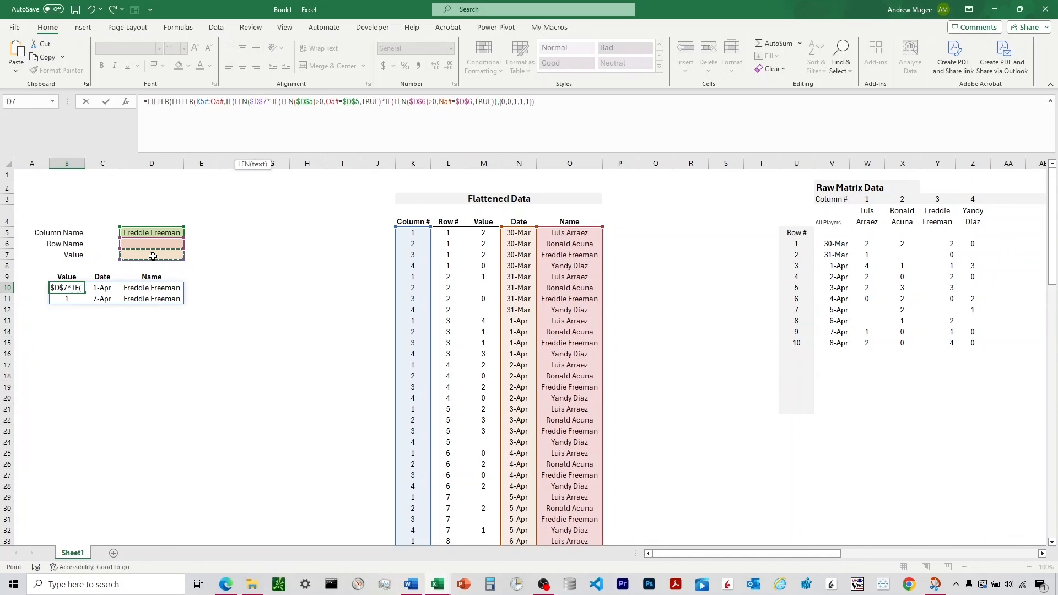
type(")>")
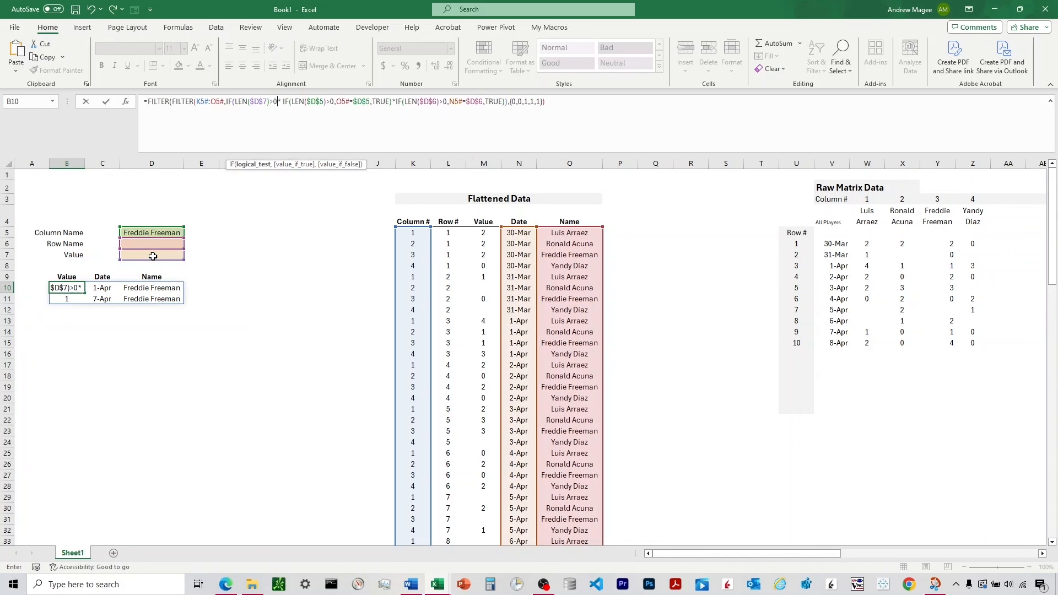
type("0,")
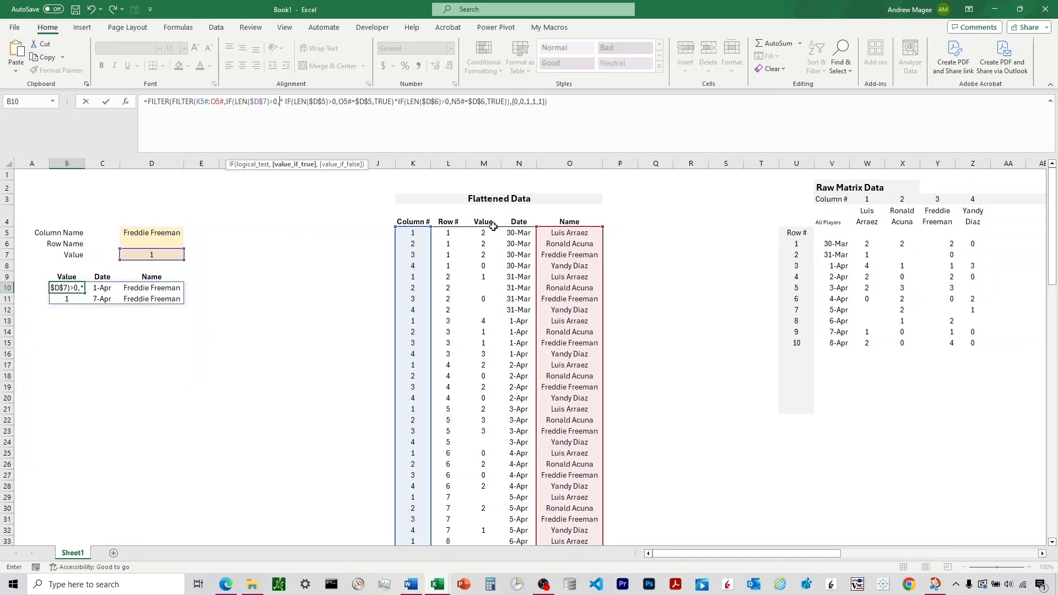
Complete the Value condition with M5#=$D$7 if true and TRUE otherwise, then enter B10's formula
type("M")
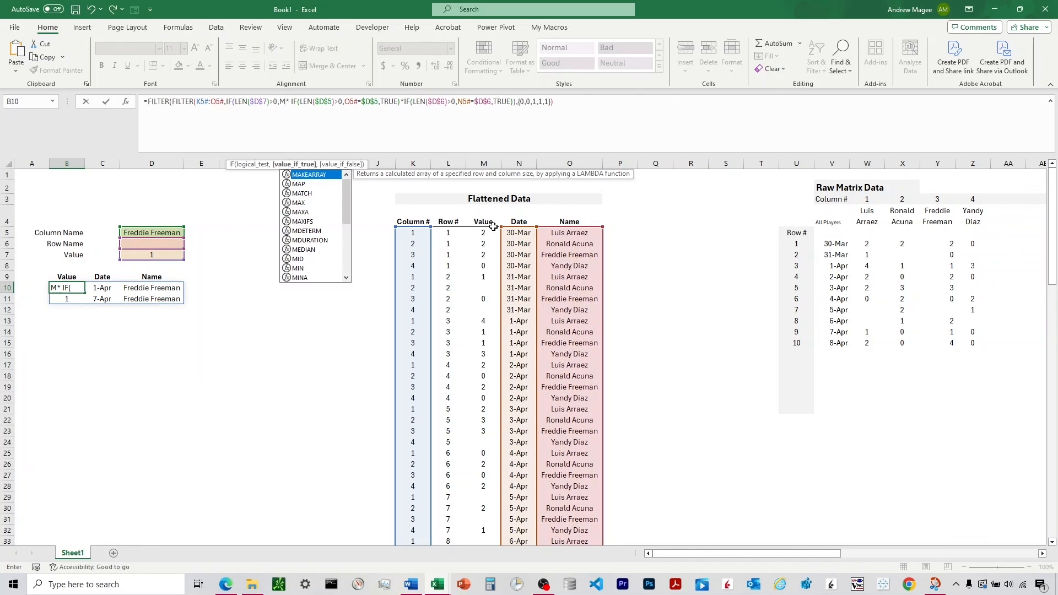
type("5")
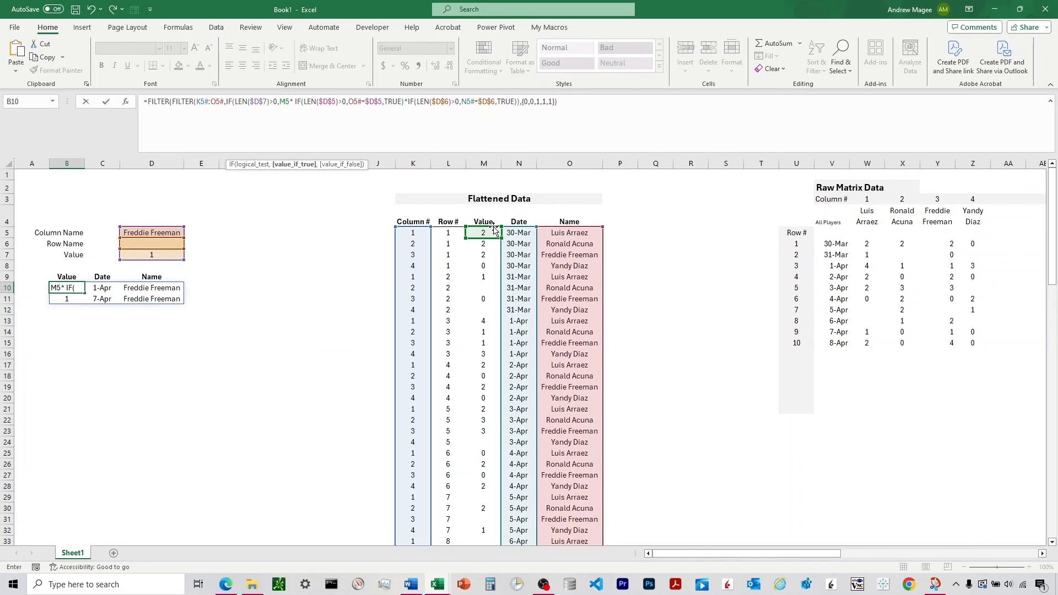
type("#=")
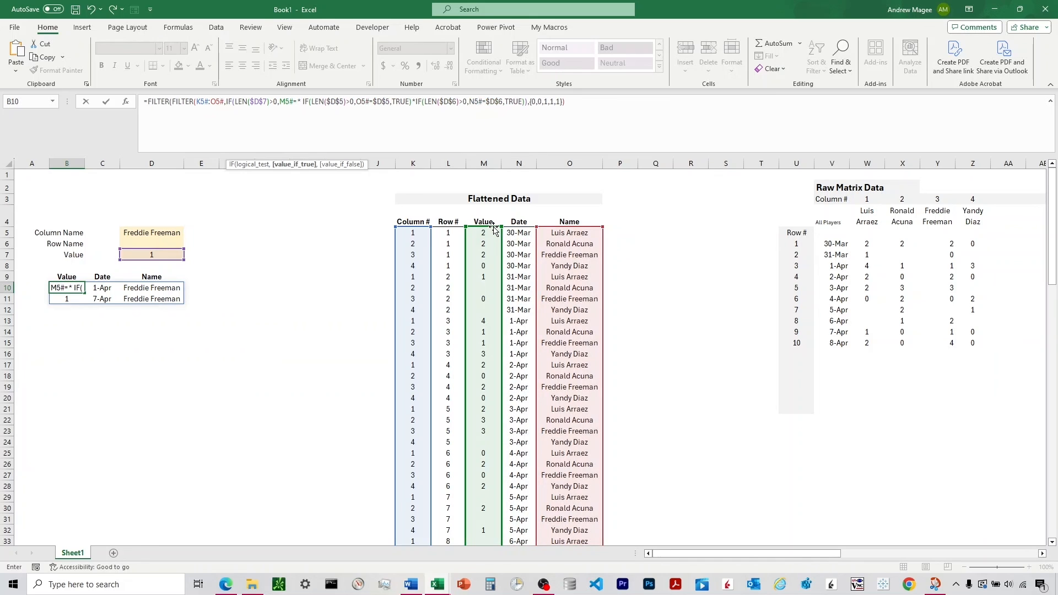
left_click(158, 257)
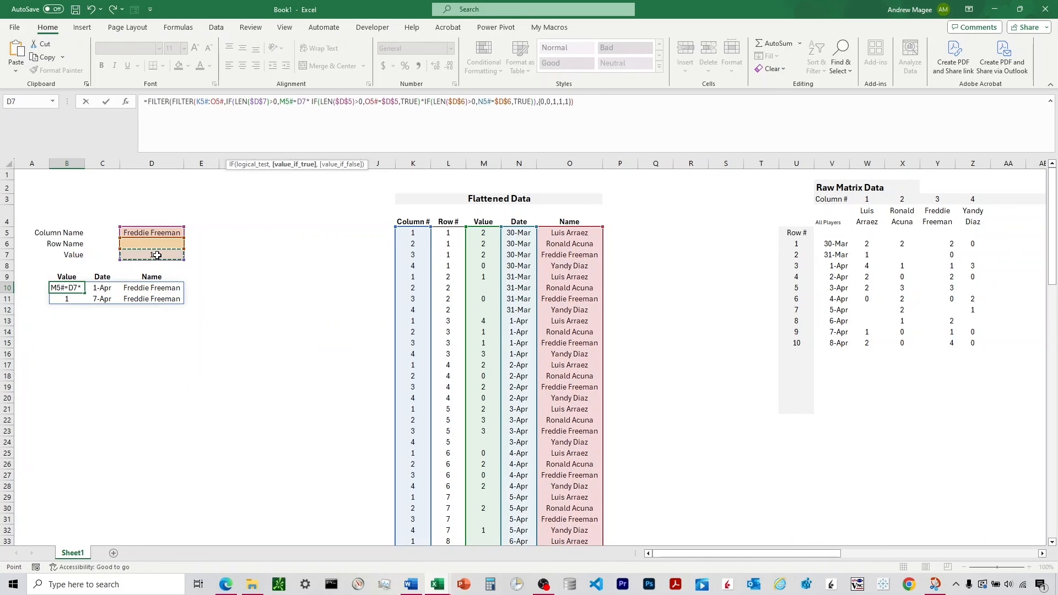
key("F4")
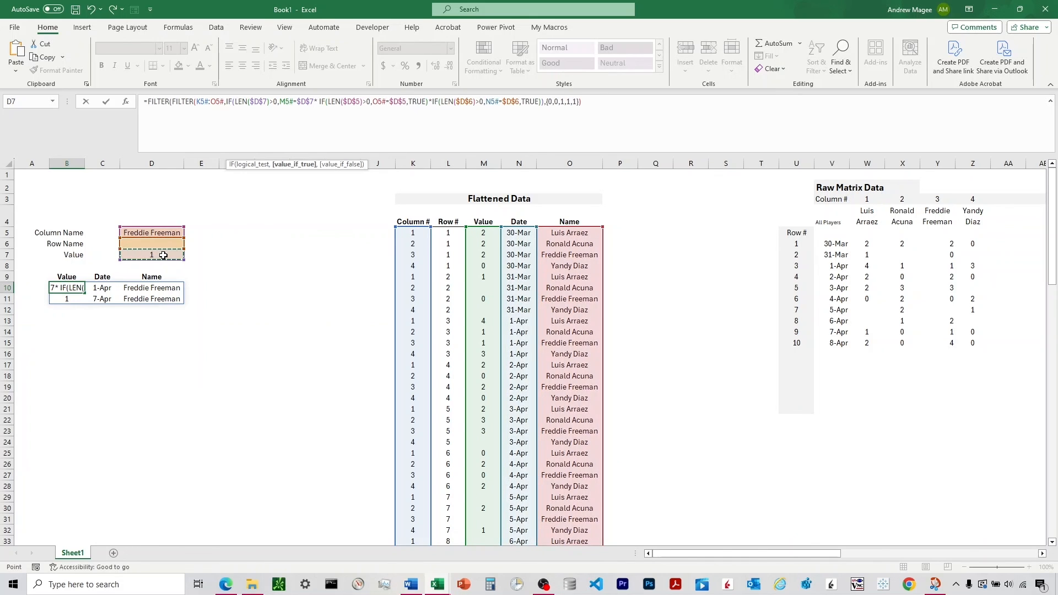
type(",TRUE)")
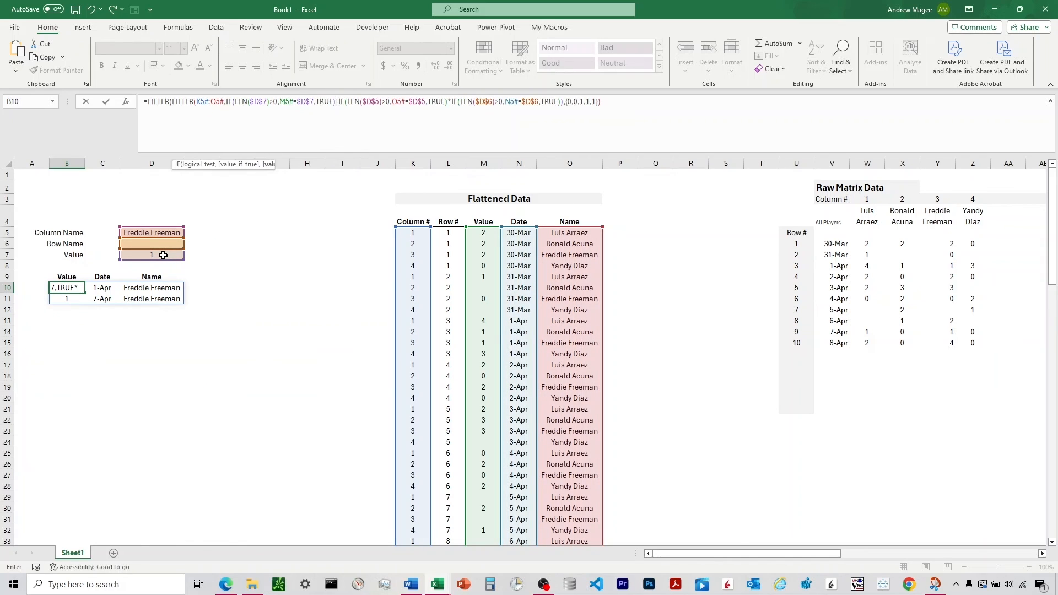
key("Return")
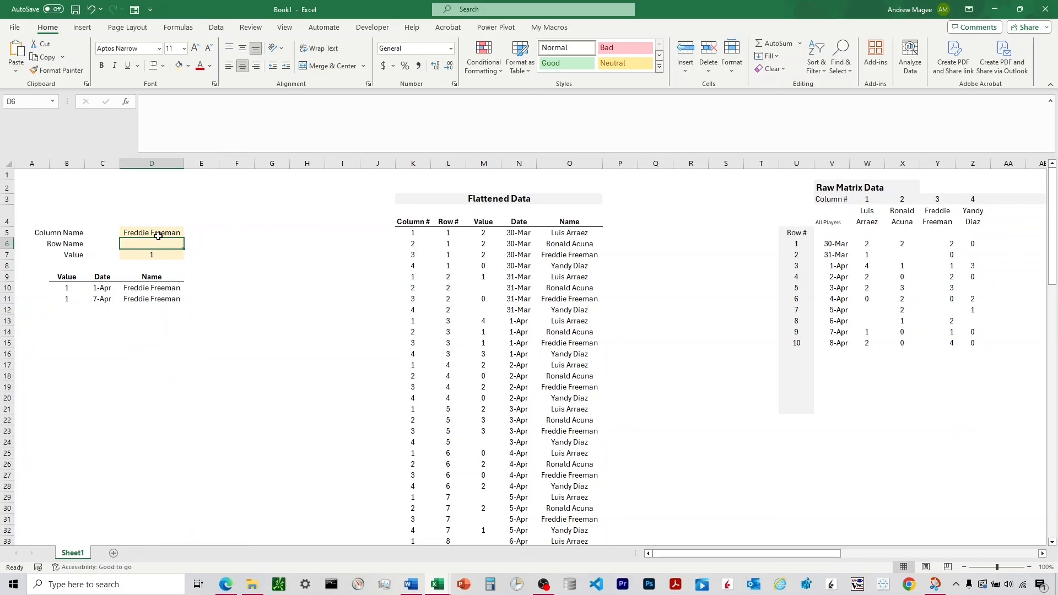
Clear the filter inputs in D5:D7, then set the Value input in D7 to 2
left_click_drag(151, 234, 154, 256)
key("Delete")
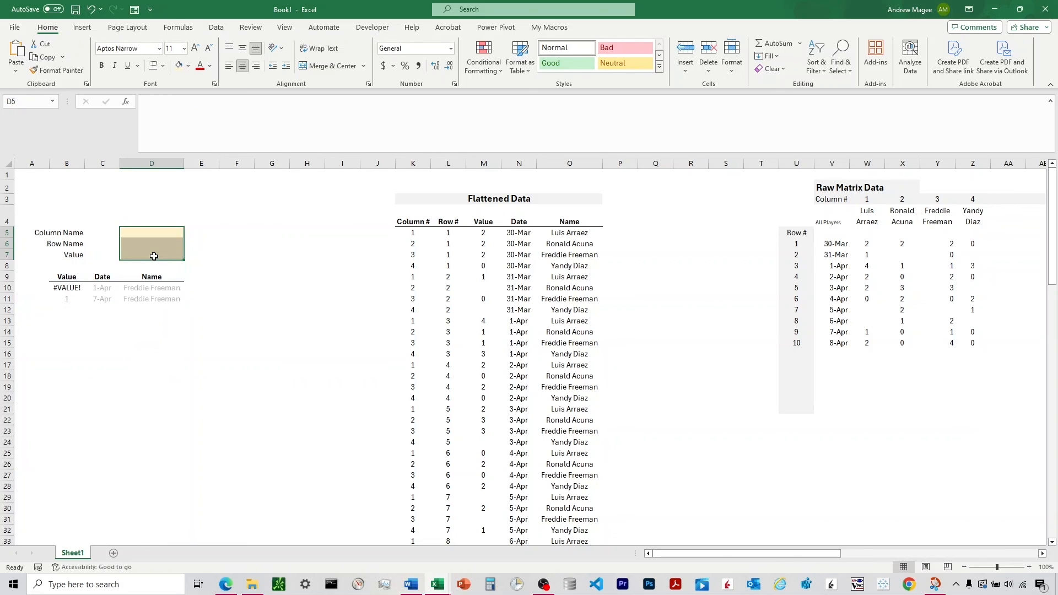
left_click(137, 257)
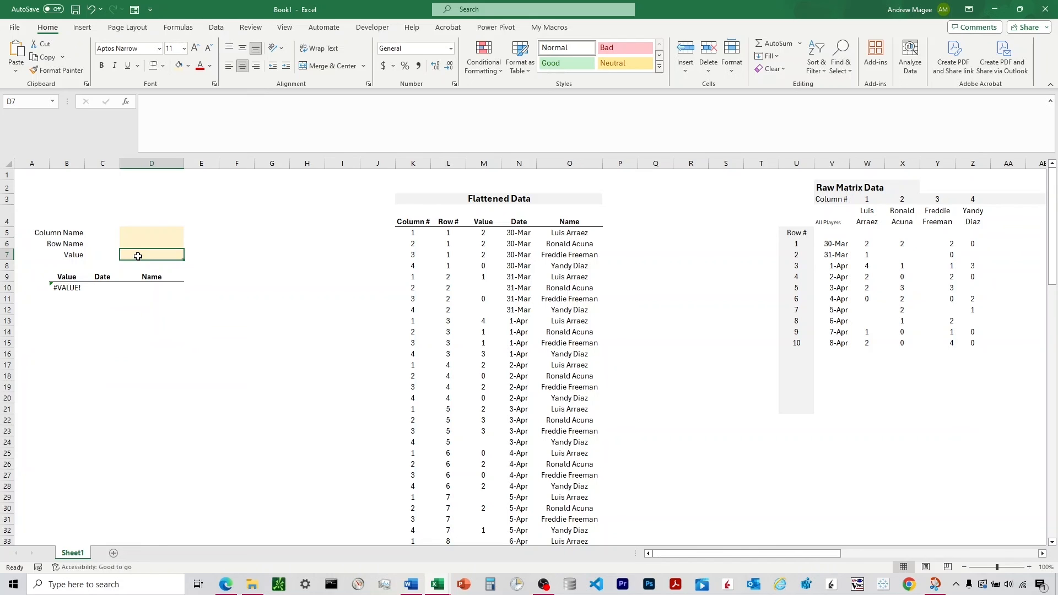
type("2")
key("Return")
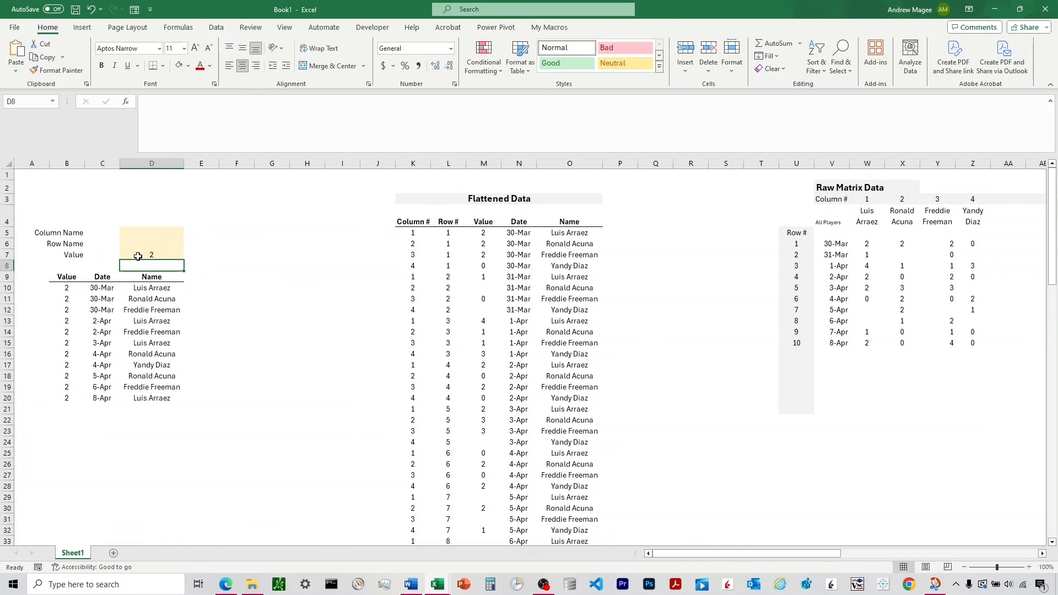
Enter Luis Arraez as the Column Name input in D5
key("Up")
key("Up")
key("Up")
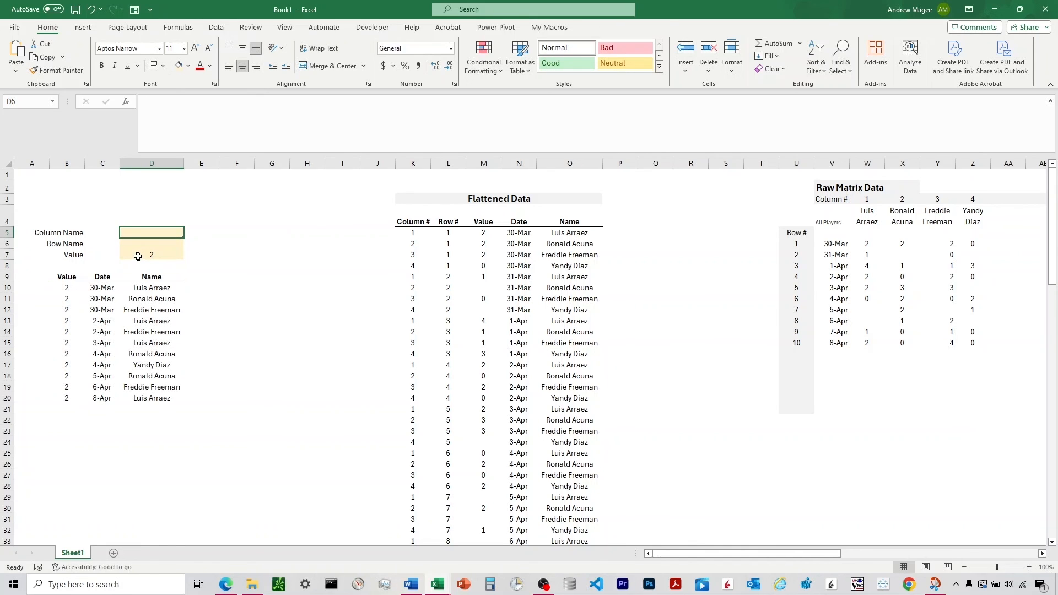
type("Luis Arrae")
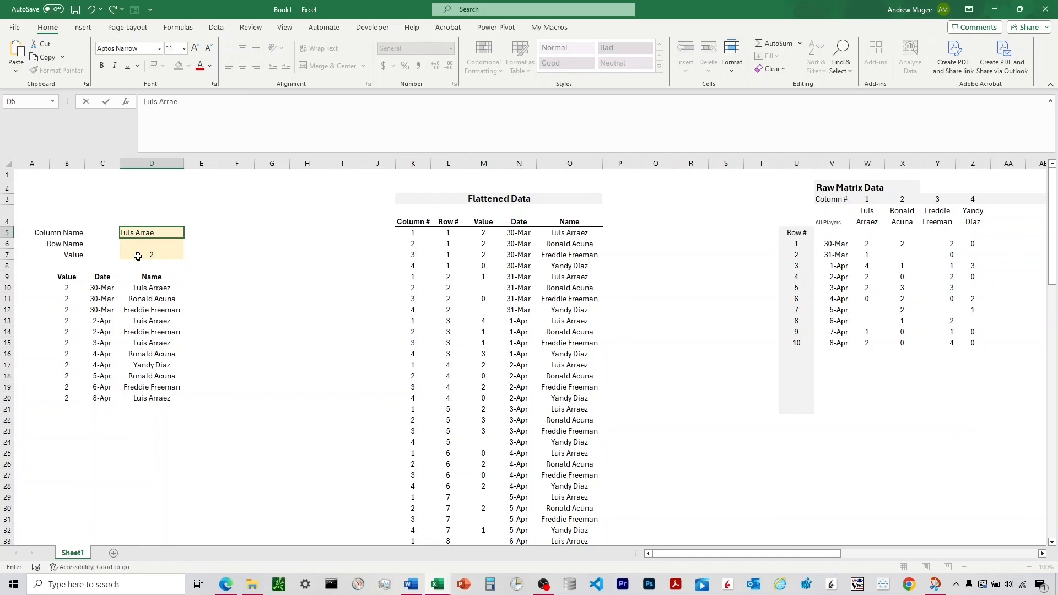
type("z")
key("Return")
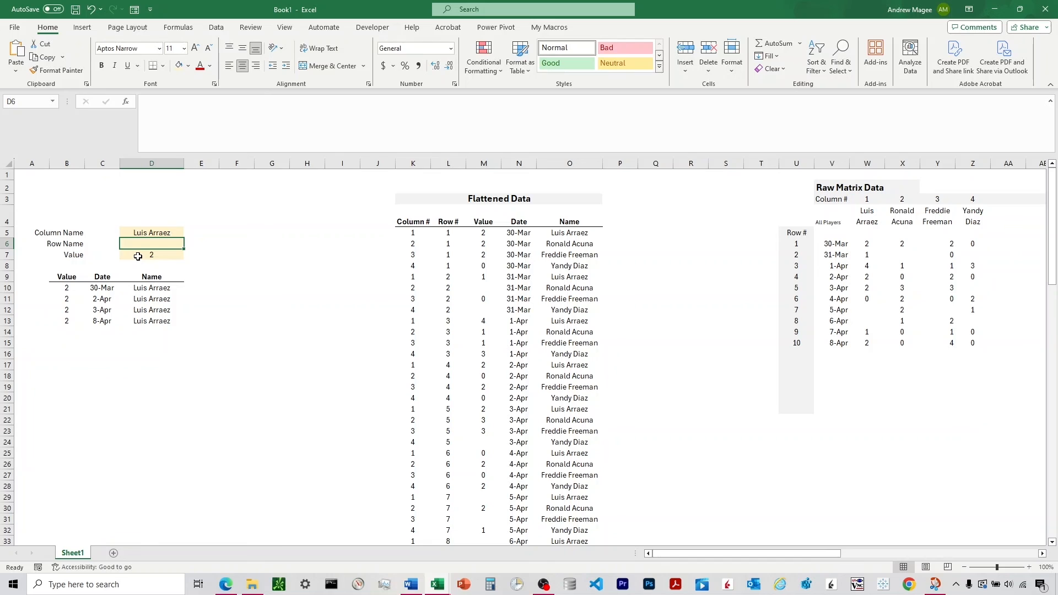
Try the filter with the Value input in D7 set to 3
left_click(138, 257)
type("3")
key("Return")
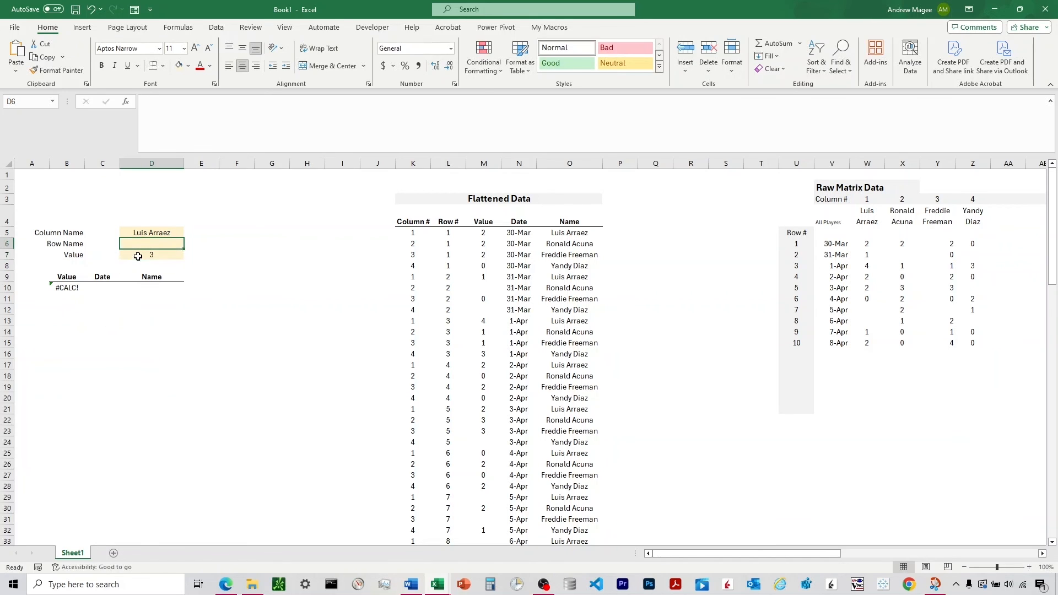
Set the Value input in D7 to 1
left_click(138, 257)
type("1")
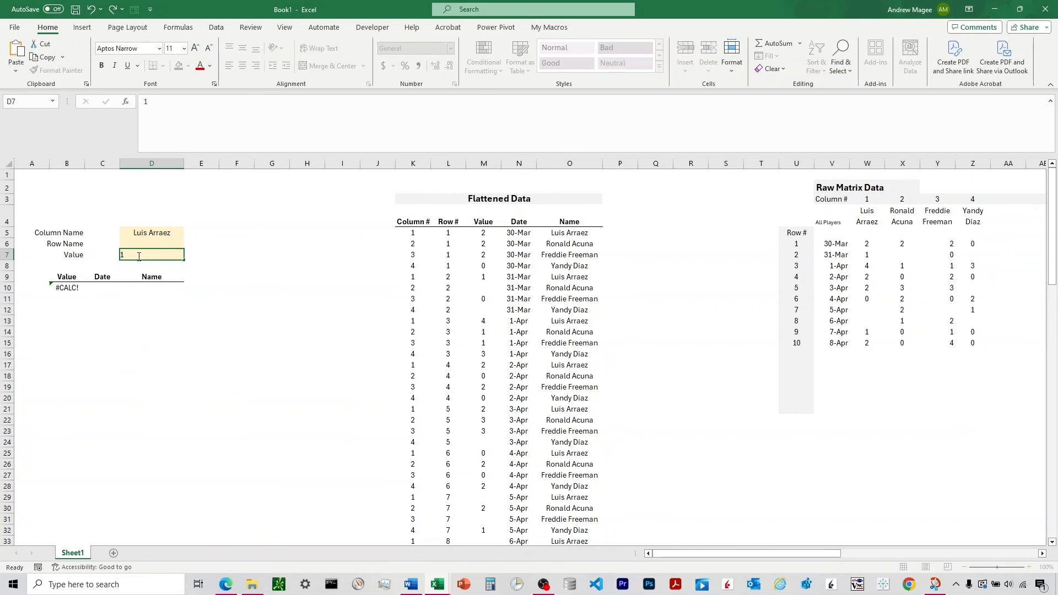
key("Return")
left_click(138, 257)
key("Up")
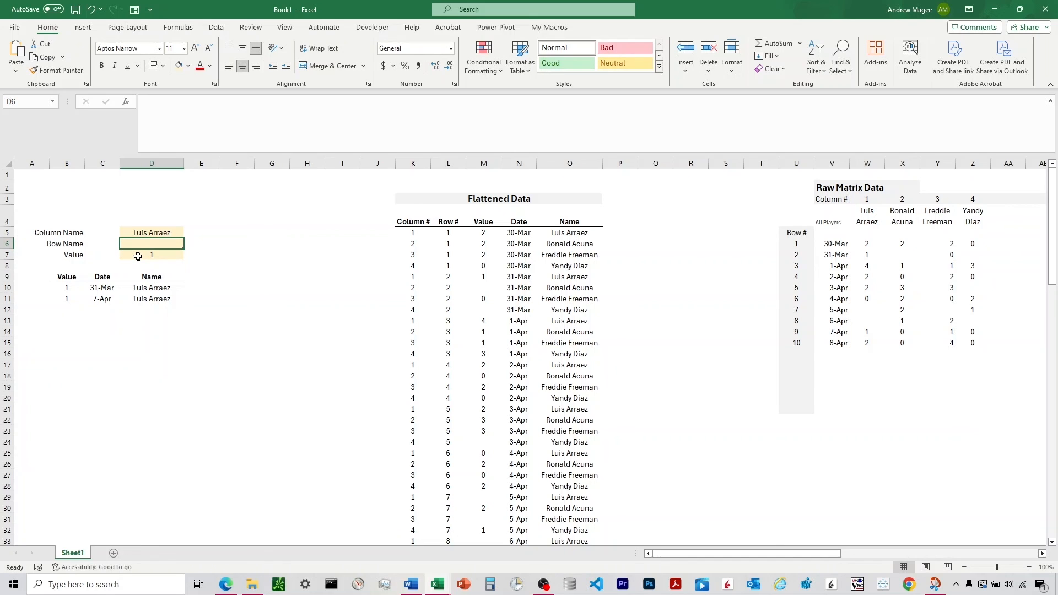
Set the Row Name input in D6 to the date 3/31
type("3/31")
key("Return")
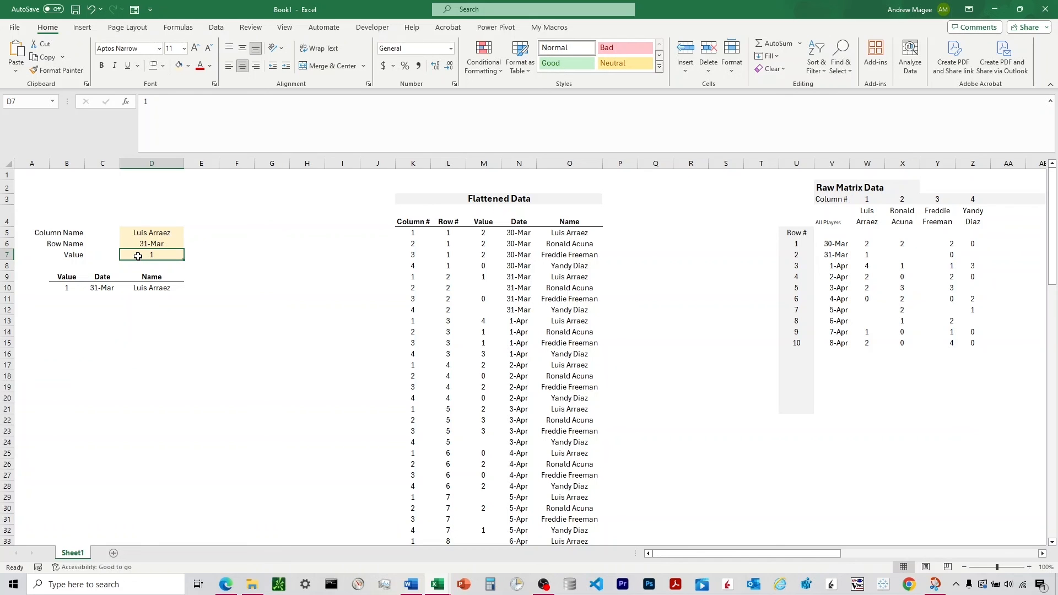
Switch to the Word document of formulas used, review its filter and XLOOKUP sections, and return to the Excel workbook
left_click(412, 586)
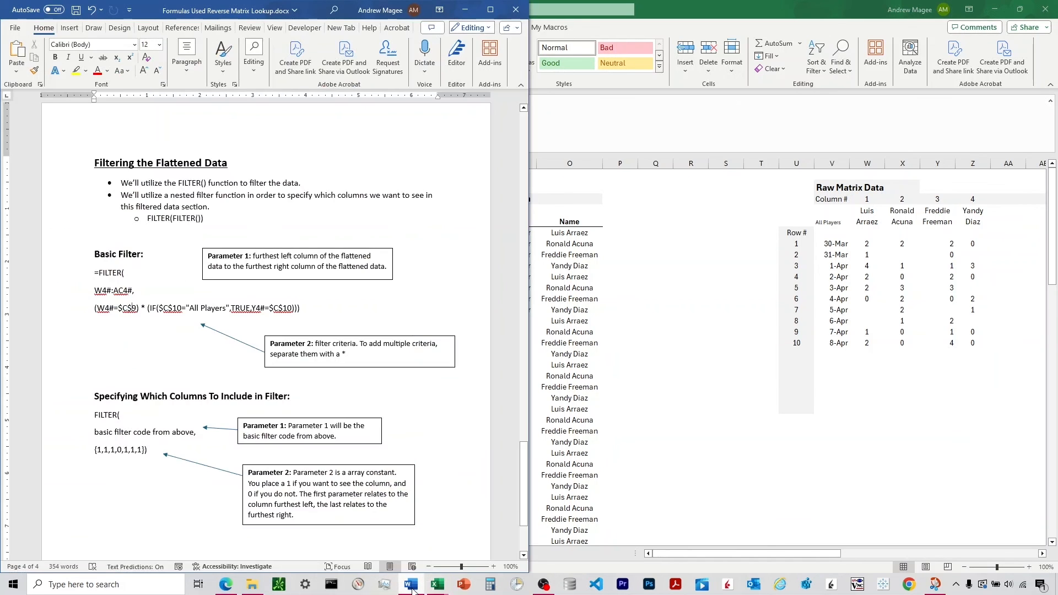
scroll(416, 375, "down", 3)
scroll(405, 374, "up", 6)
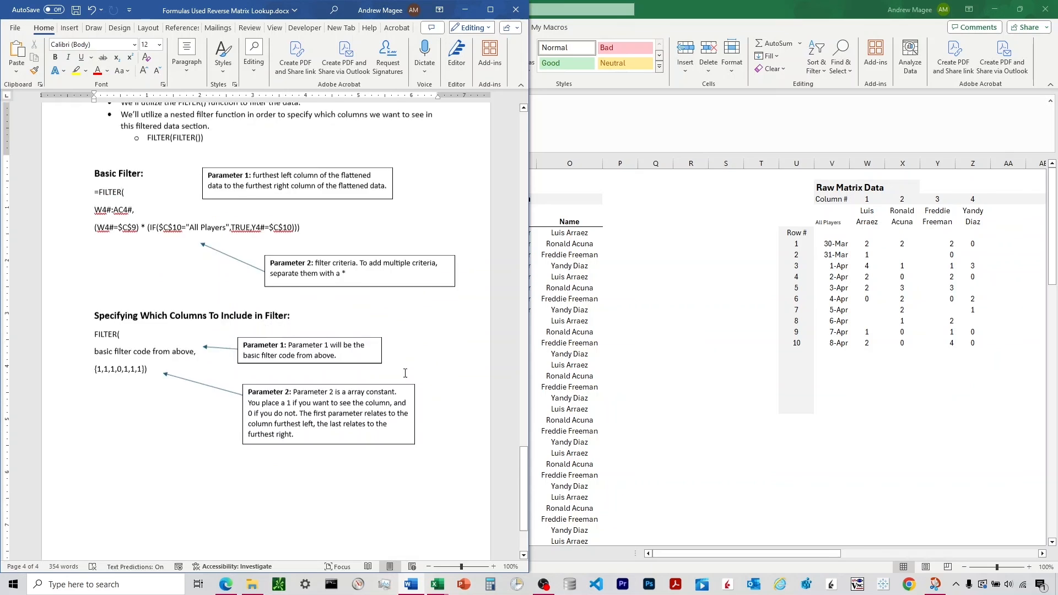
scroll(405, 374, "up", 8)
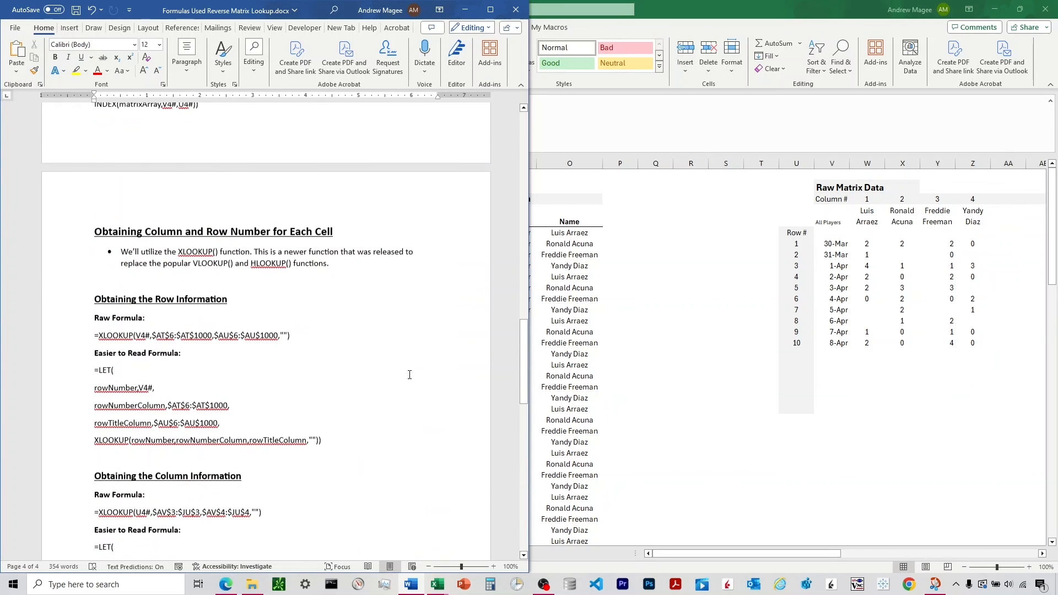
scroll(409, 375, "up", 2)
left_click(887, 481)
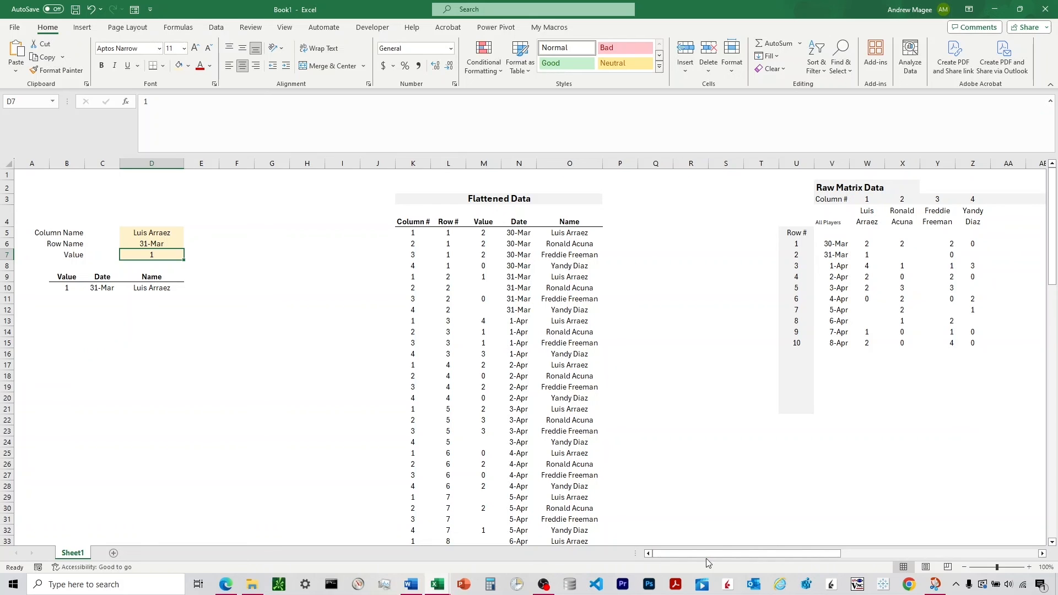
mouse_move(706, 553)
left_mouse_down()
mouse_move(744, 551)
mouse_move(696, 546)
left_mouse_up()
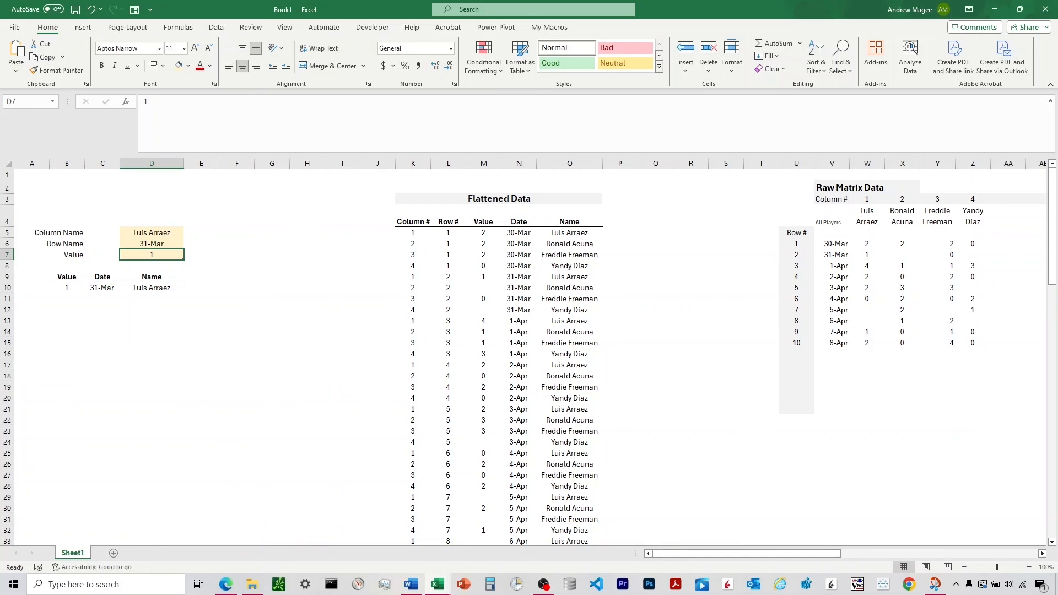